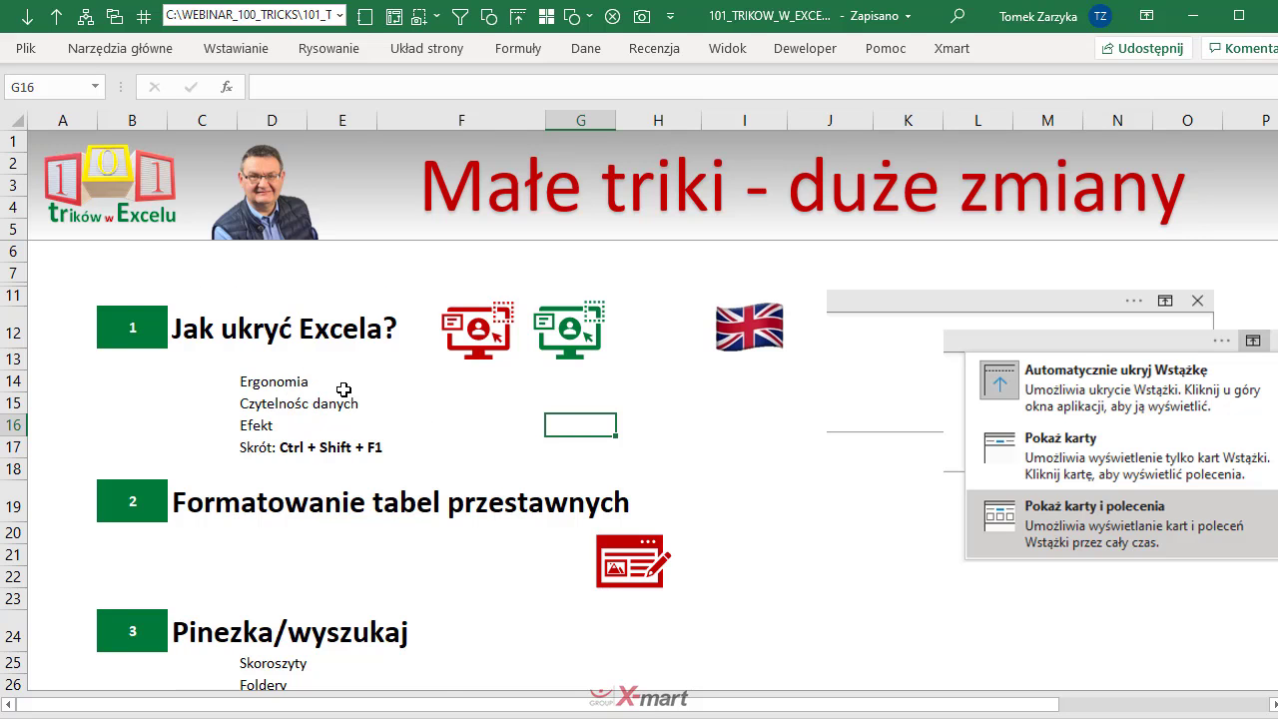
Step: Scroll down the agenda sheet to trick 1 'Jak ukryć Excela?'
scroll(341, 389, down, 2)
scroll(342, 390, down, 1)
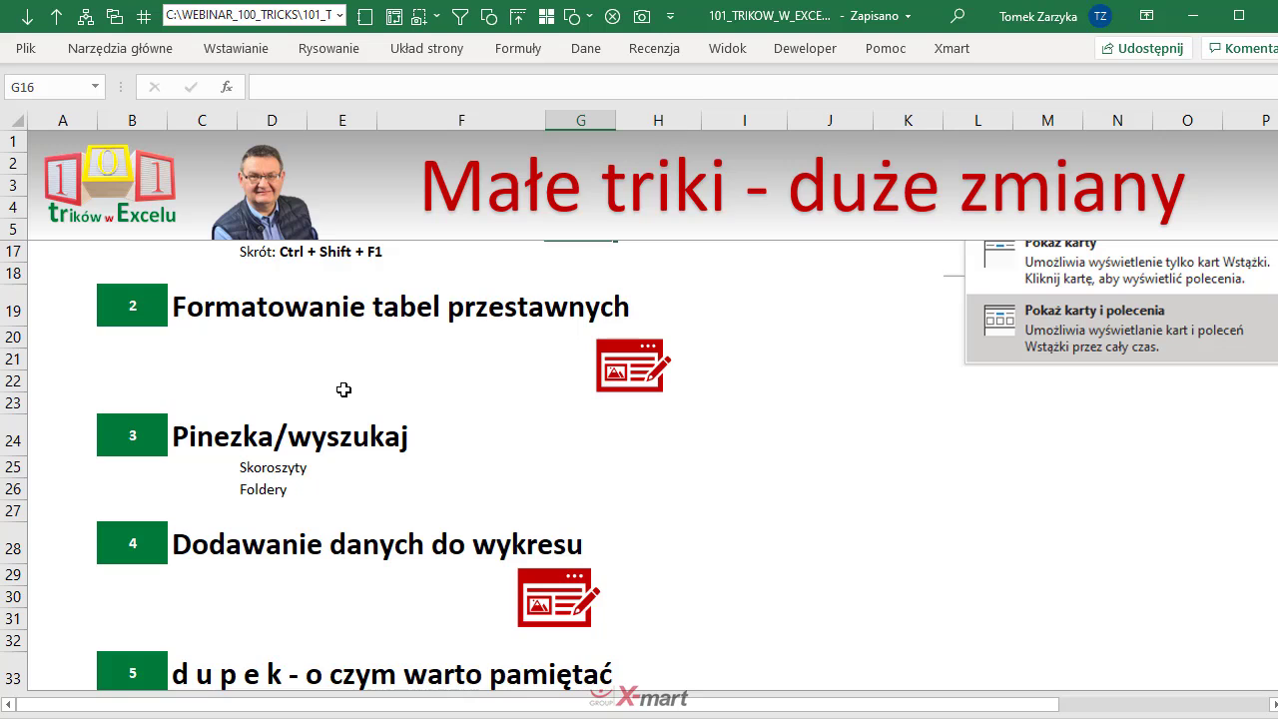
scroll(342, 389, down, 2)
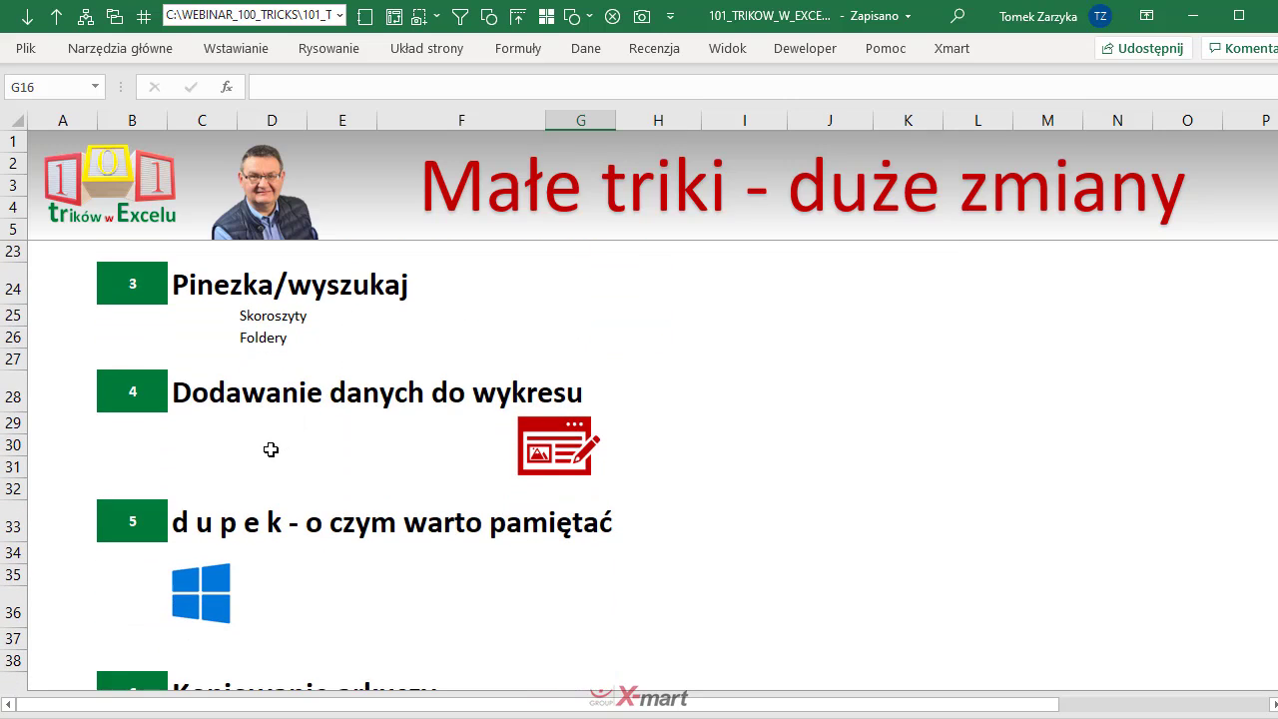
scroll(270, 449, down, 3)
scroll(275, 450, up, 2)
scroll(329, 459, down, 1)
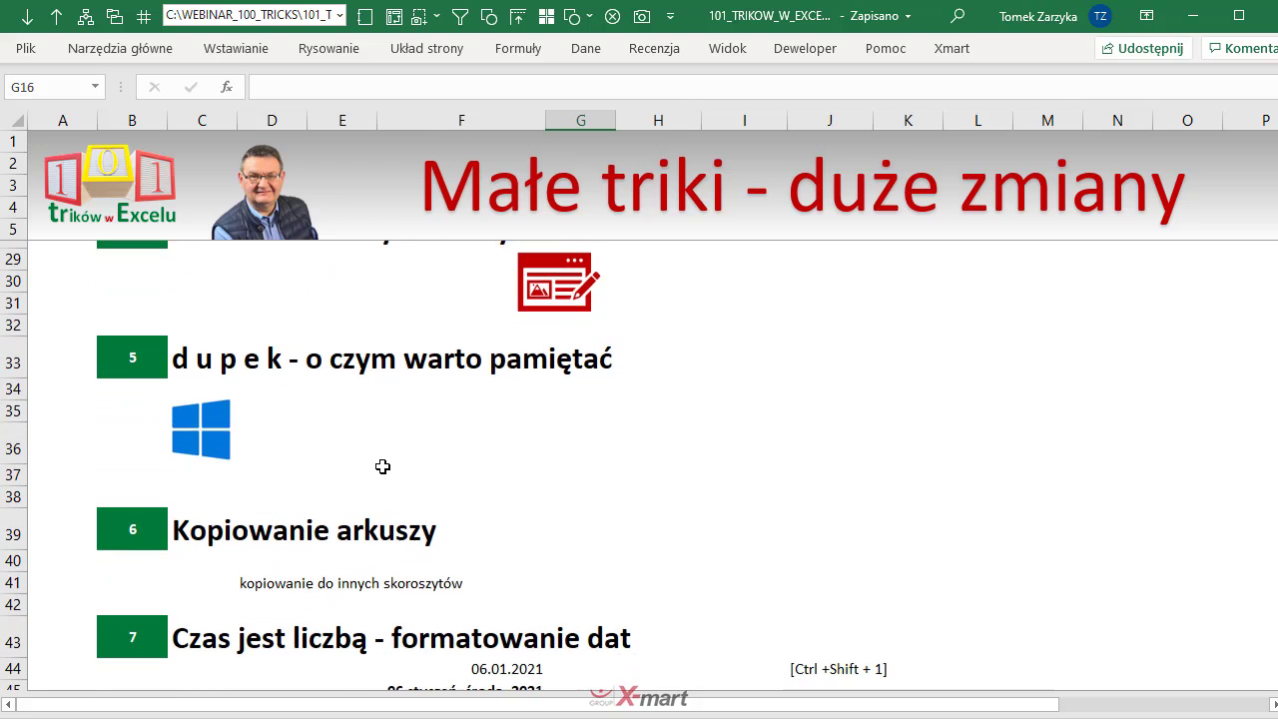
scroll(364, 433, down, 1)
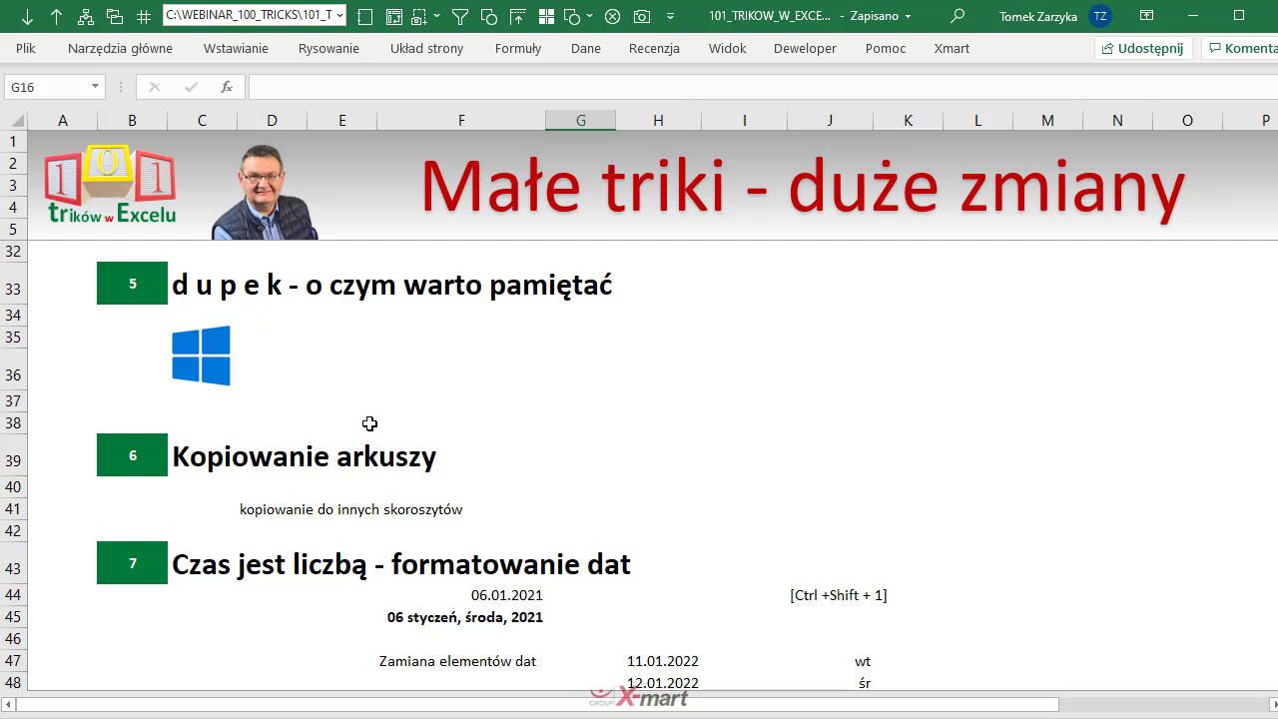
scroll(368, 427, down, 1)
scroll(368, 423, down, 2)
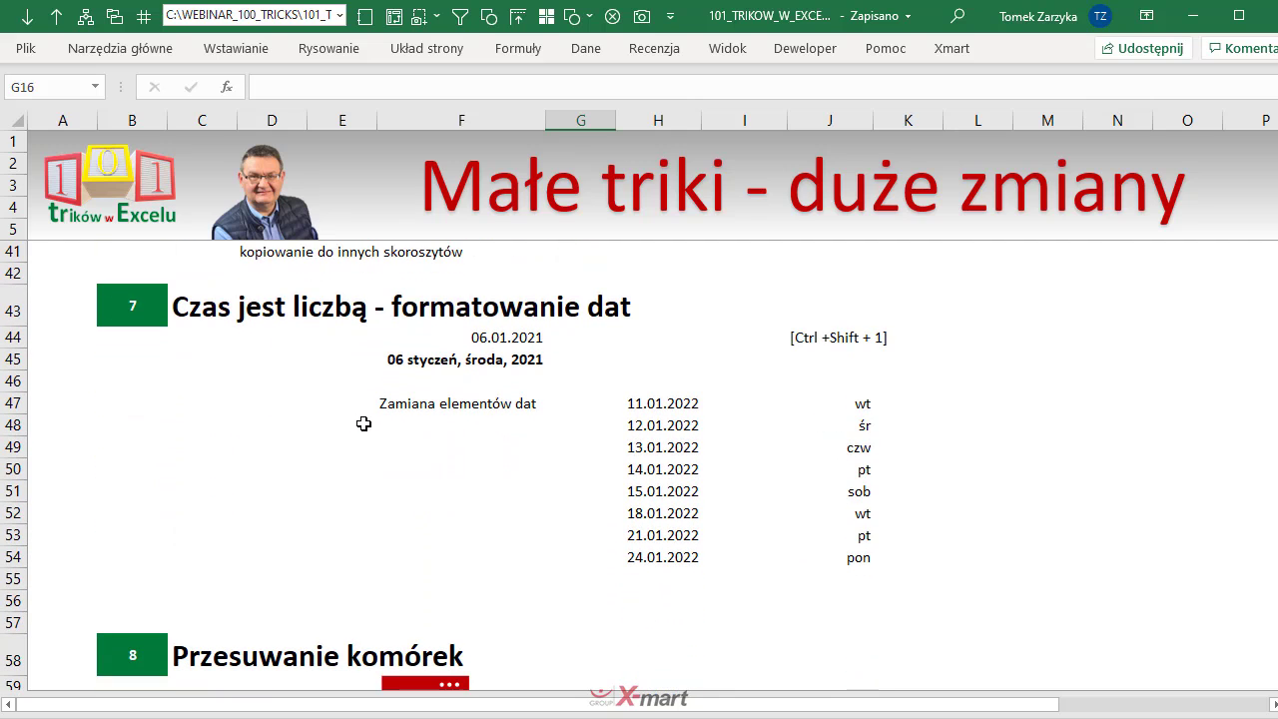
scroll(307, 475, down, 1)
scroll(307, 474, down, 1)
scroll(307, 474, down, 3)
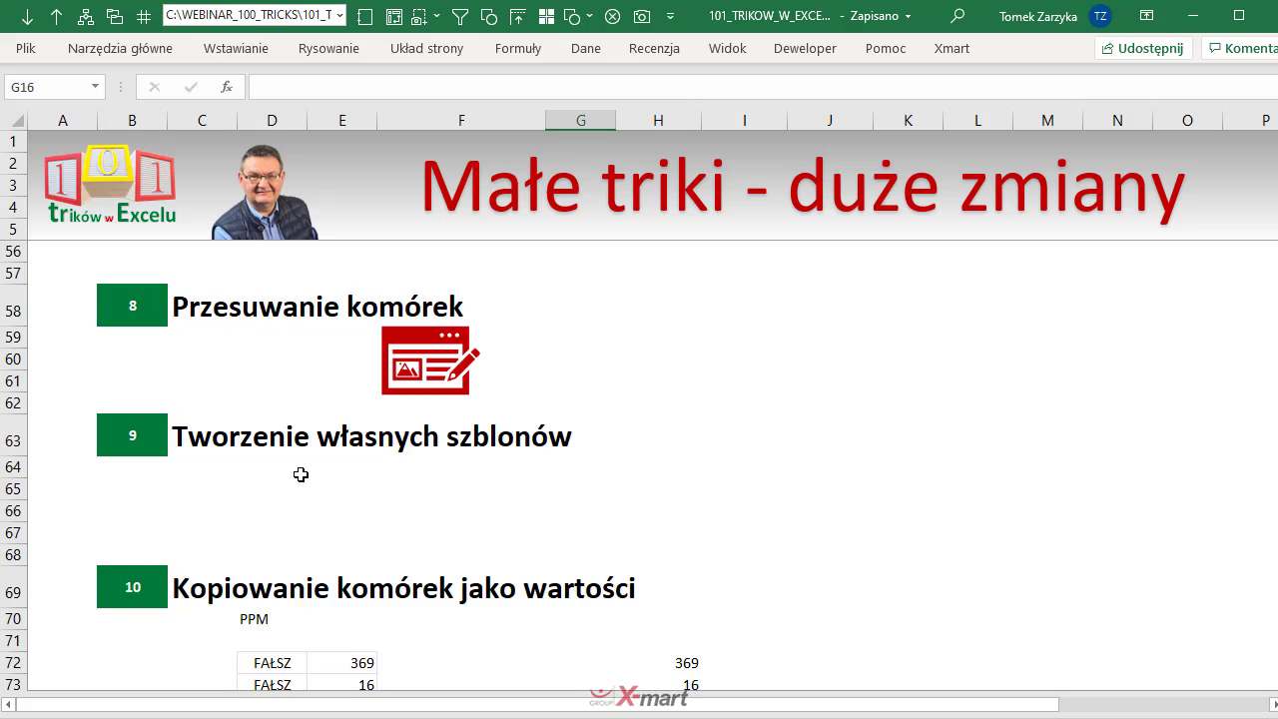
scroll(300, 474, down, 1)
scroll(300, 475, down, 2)
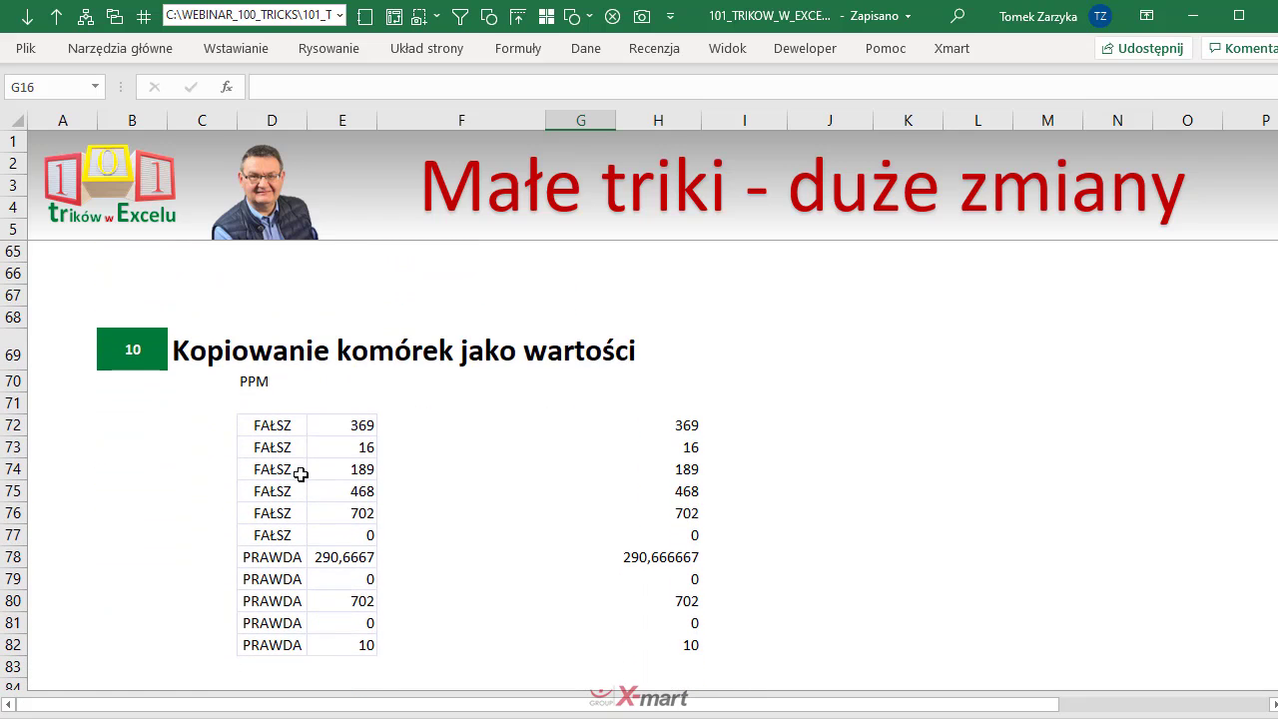
scroll(301, 474, down, 1)
scroll(301, 474, down, 1)
scroll(301, 474, down, 1)
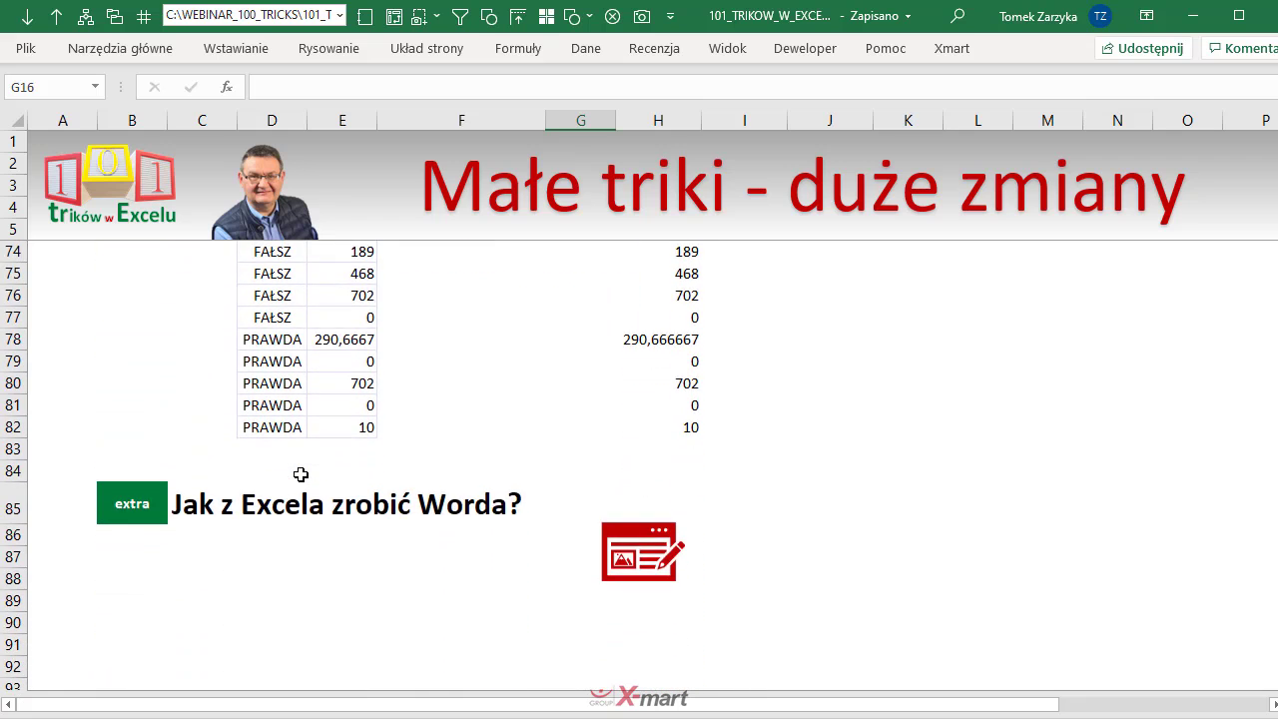
scroll(300, 474, down, 1)
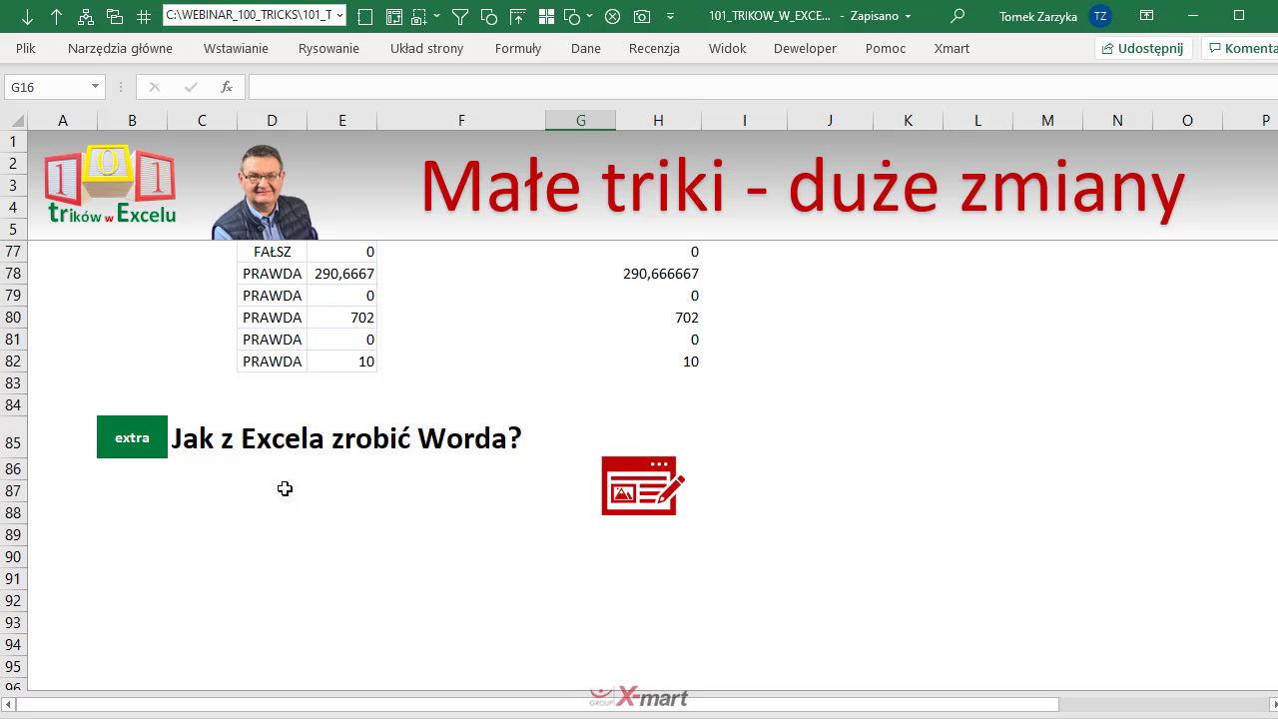
click(285, 489)
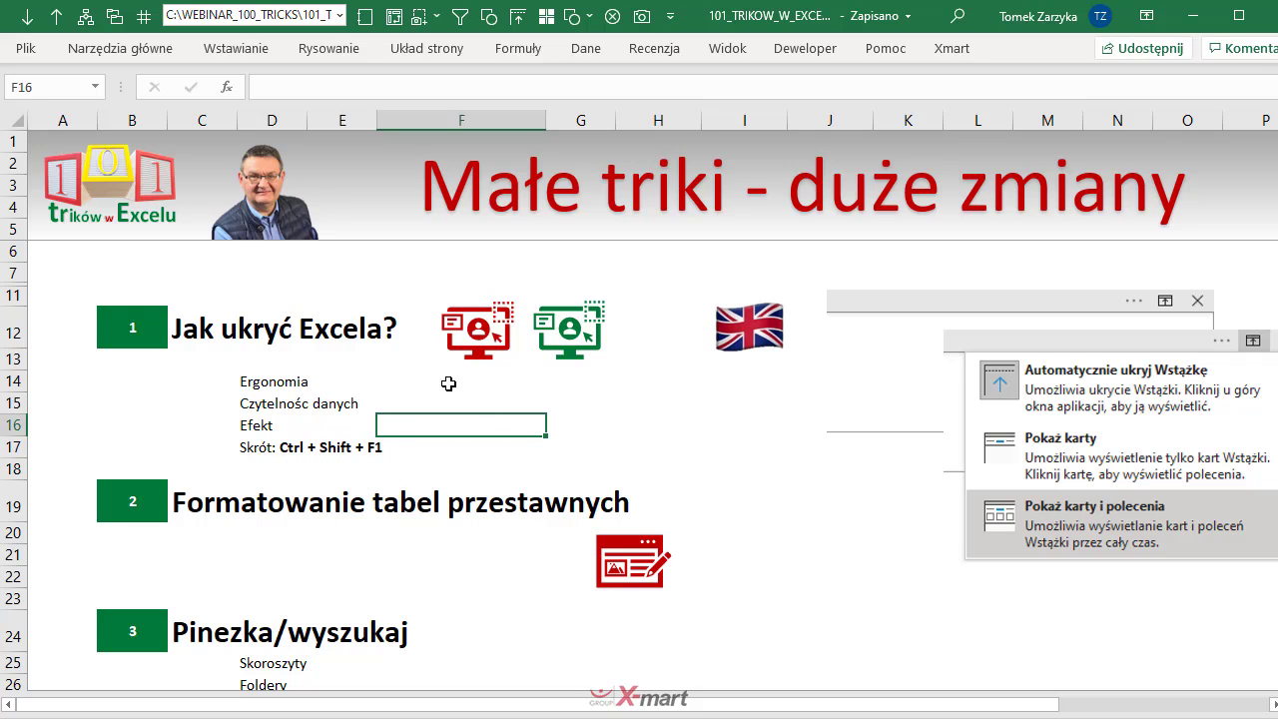
Step: Toggle the ribbon off and on with Ctrl+Shift+F1, then hide the formula bar and headings
click(386, 382)
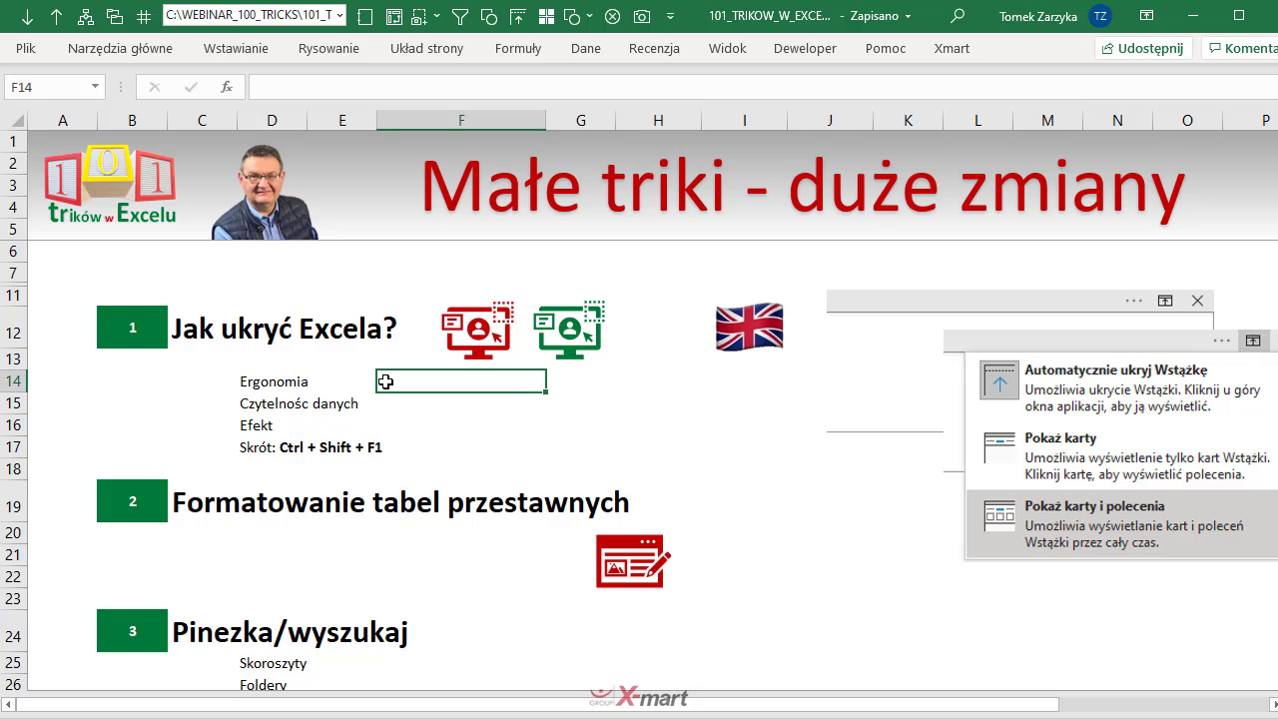
key(ctrl+shift+F1)
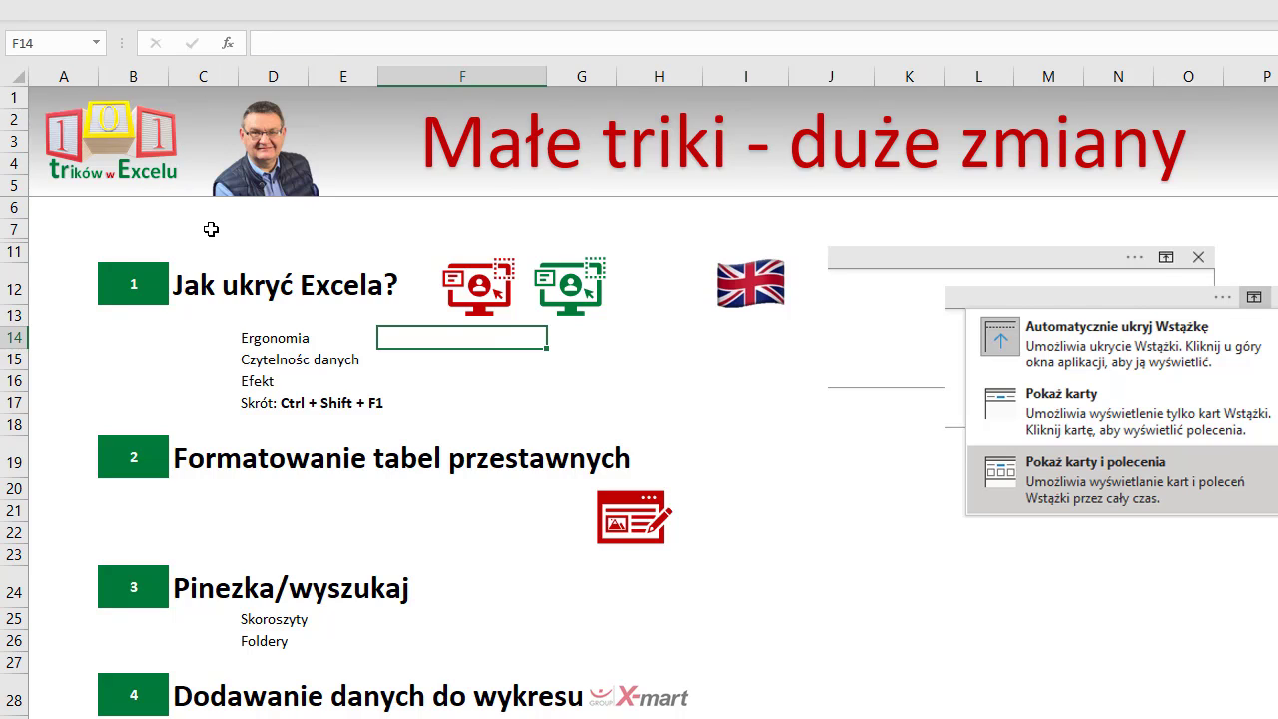
key(ctrl+shift+F1)
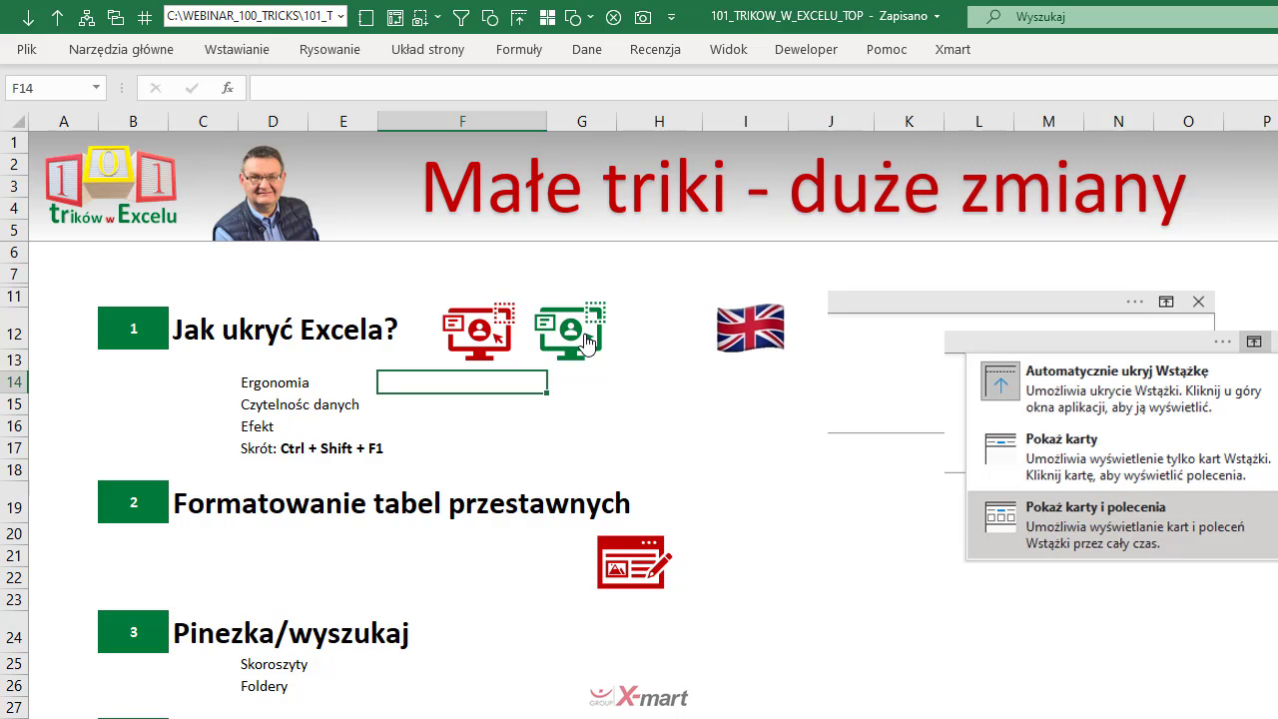
click(483, 327)
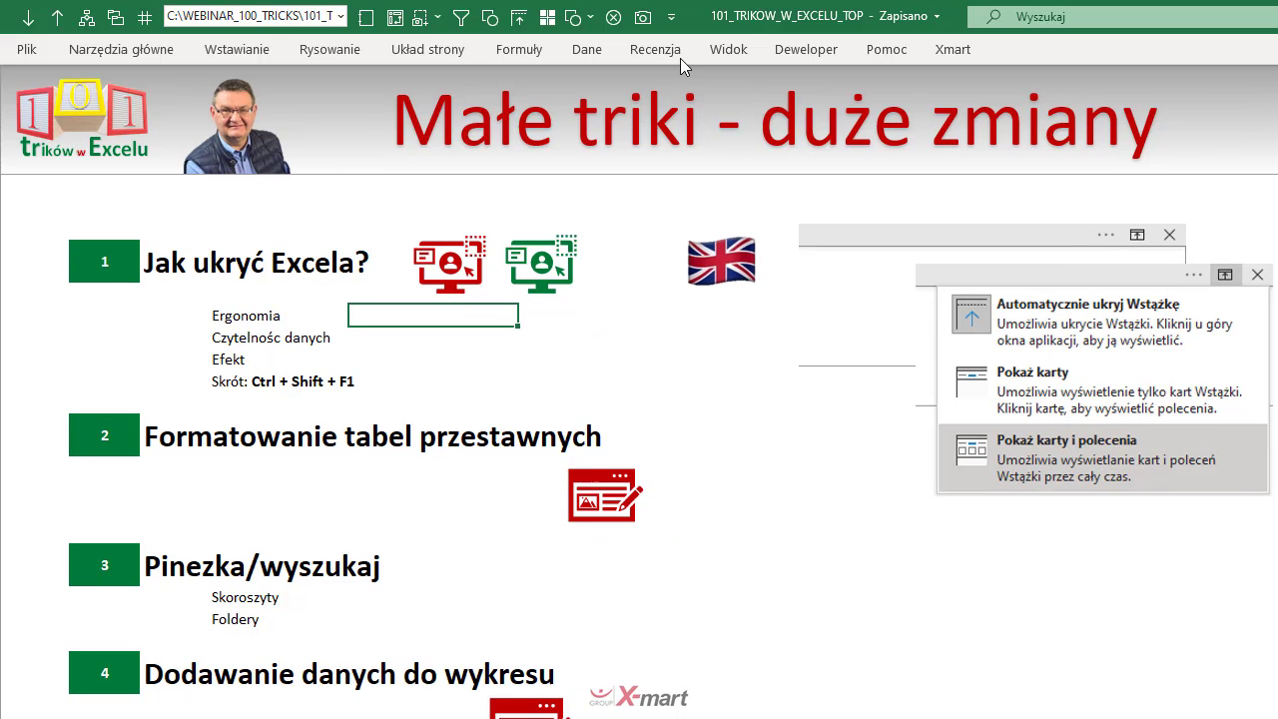
click(735, 56)
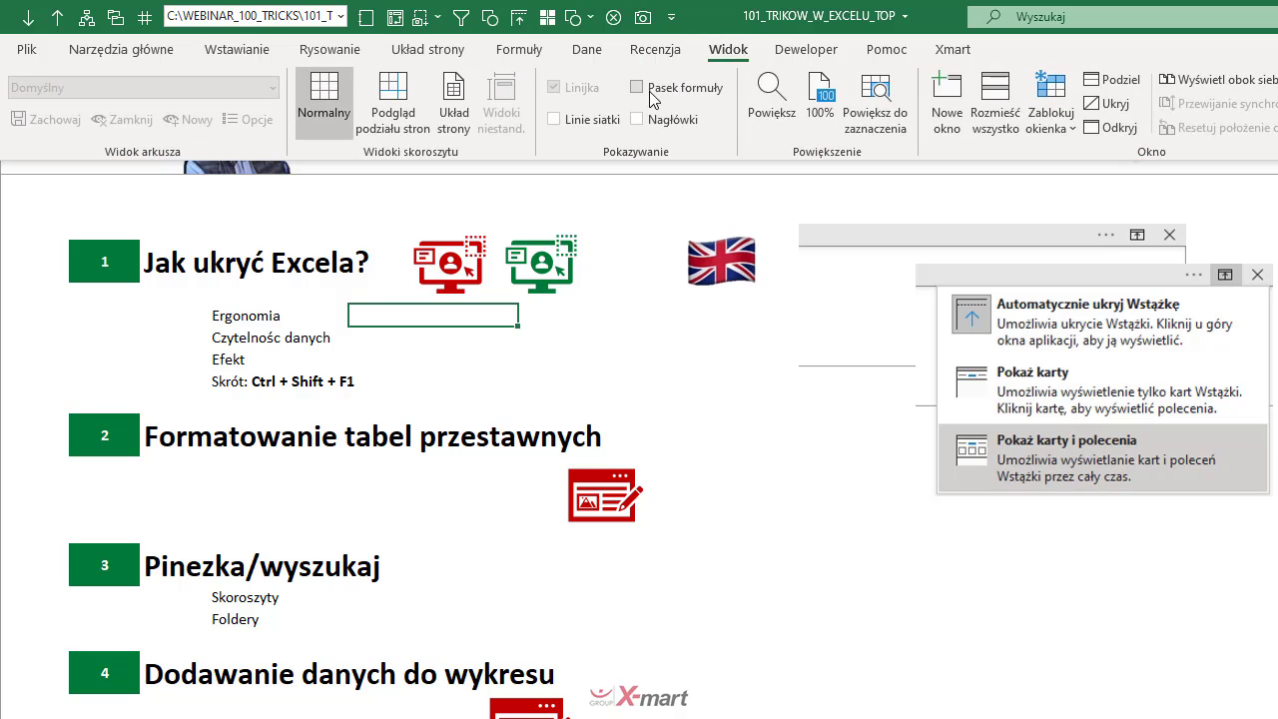
click(536, 372)
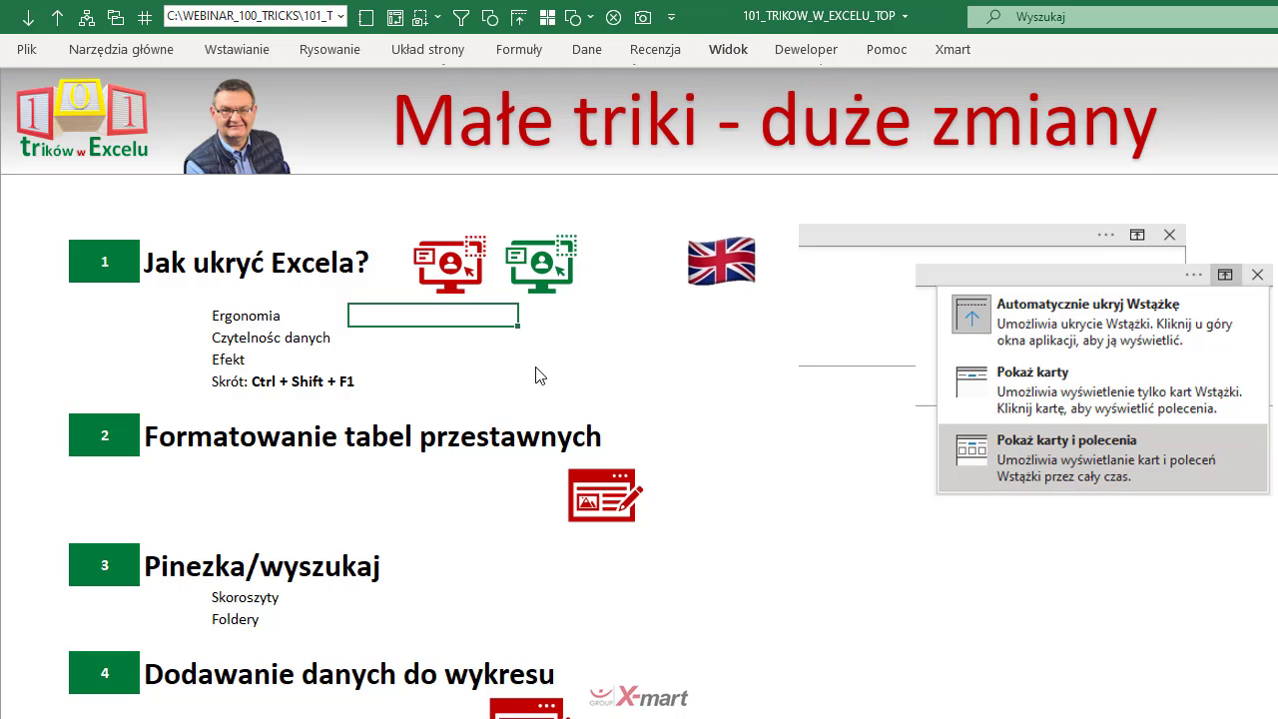
Step: Hide and restore the ribbon again, then view and dismiss the shortcut illustration
key(ctrl+shift+F1)
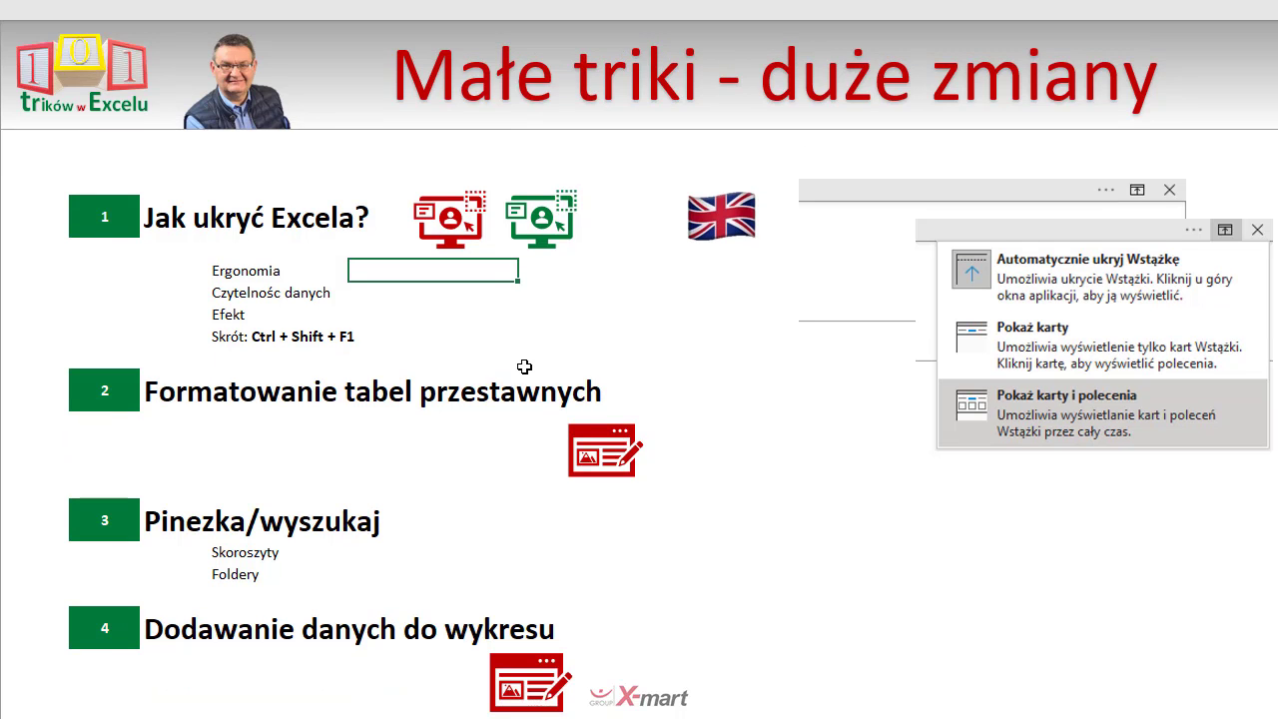
scroll(525, 366, down, 1)
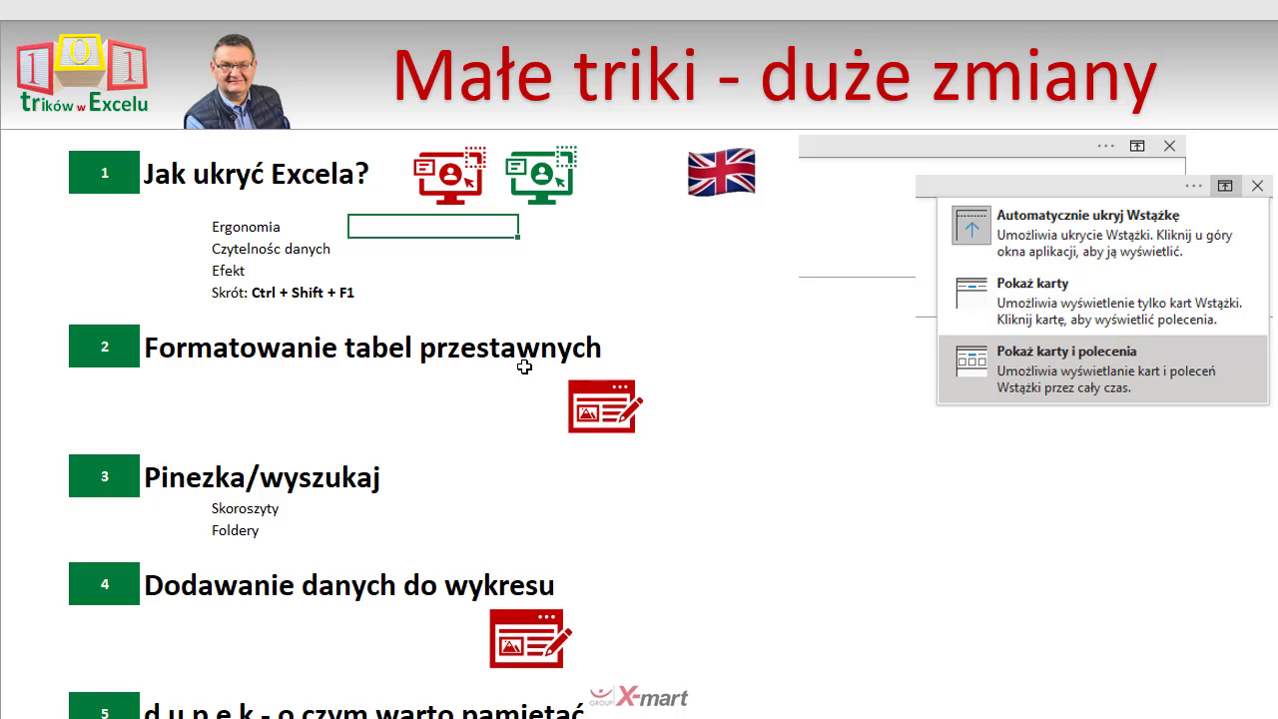
key(ctrl+shift+F1)
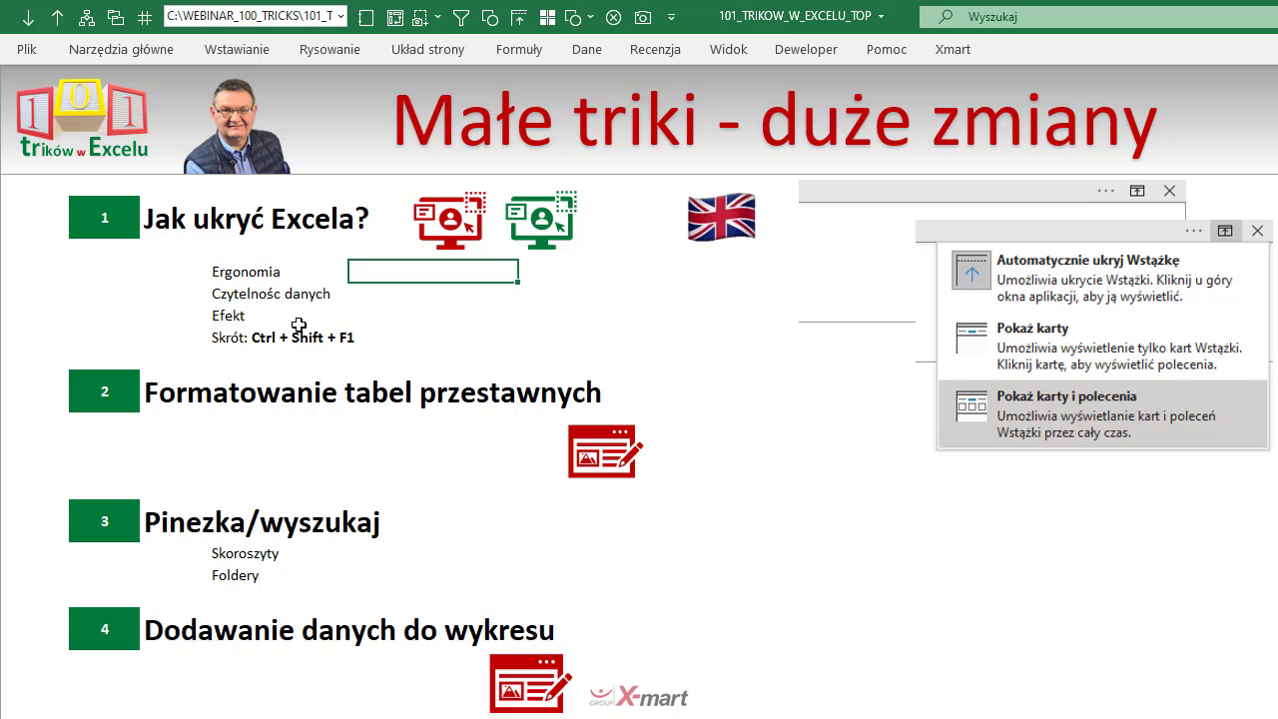
click(270, 339)
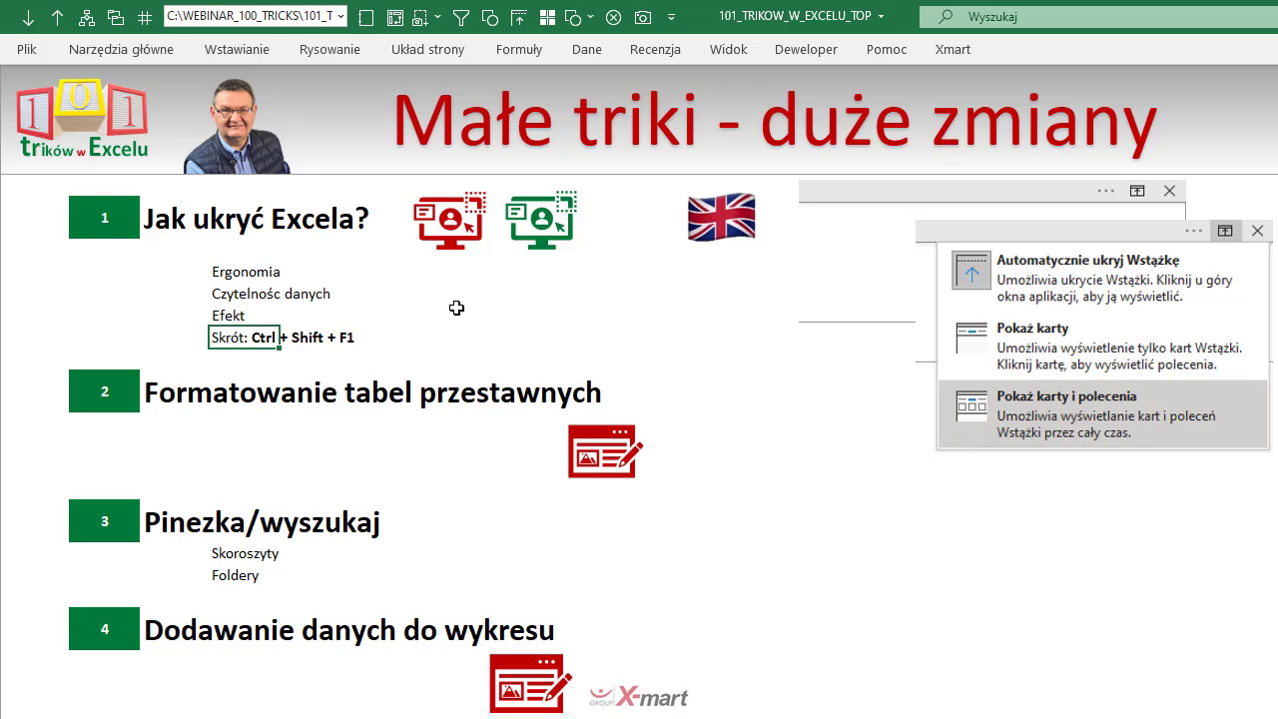
click(455, 308)
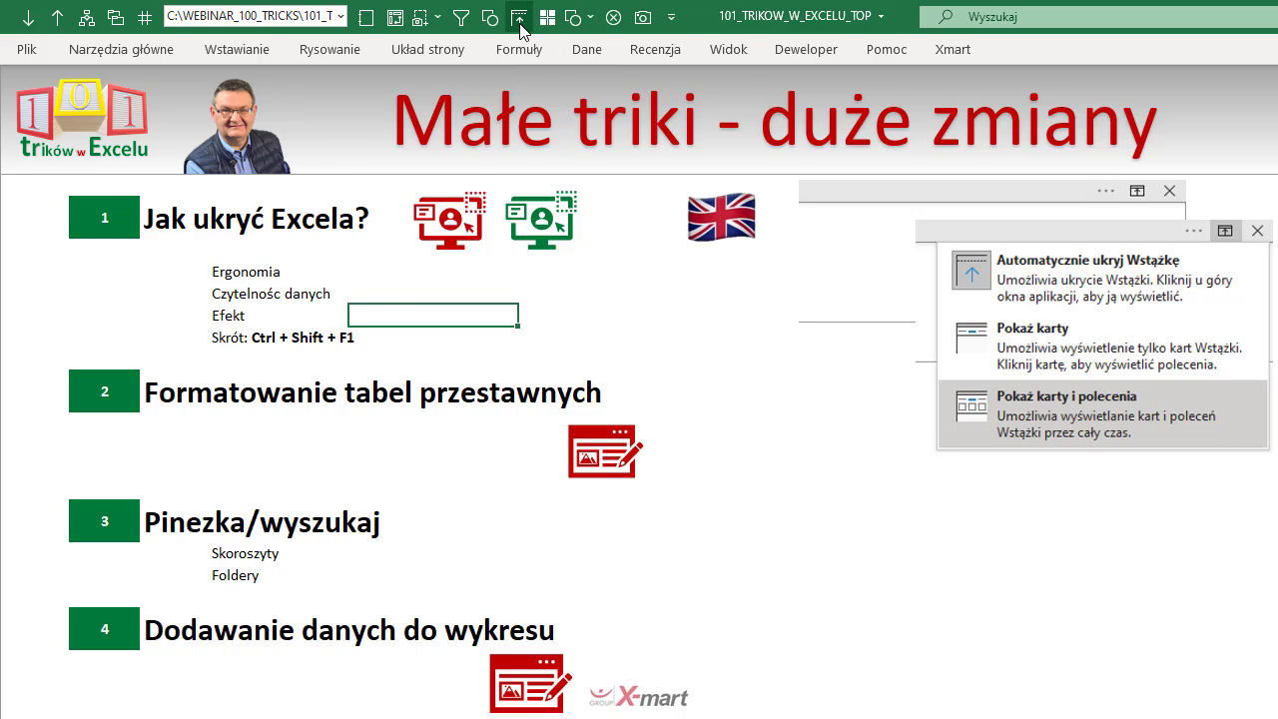
click(739, 217)
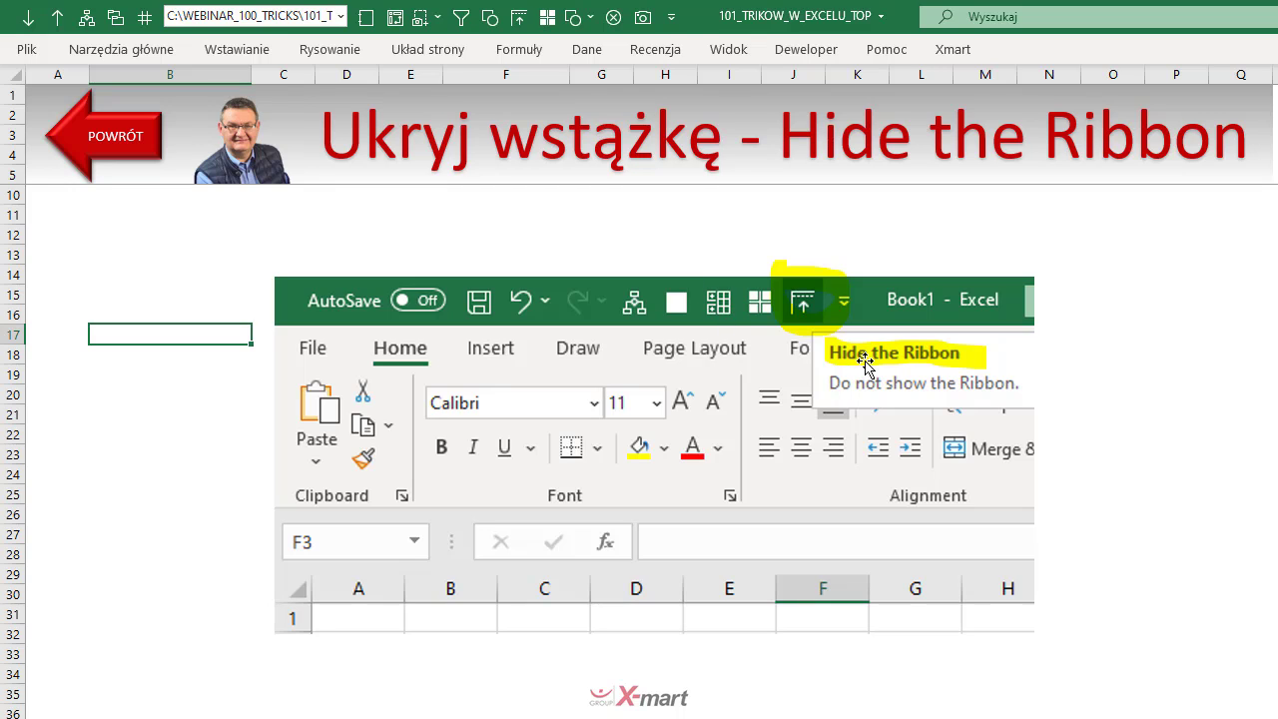
click(96, 146)
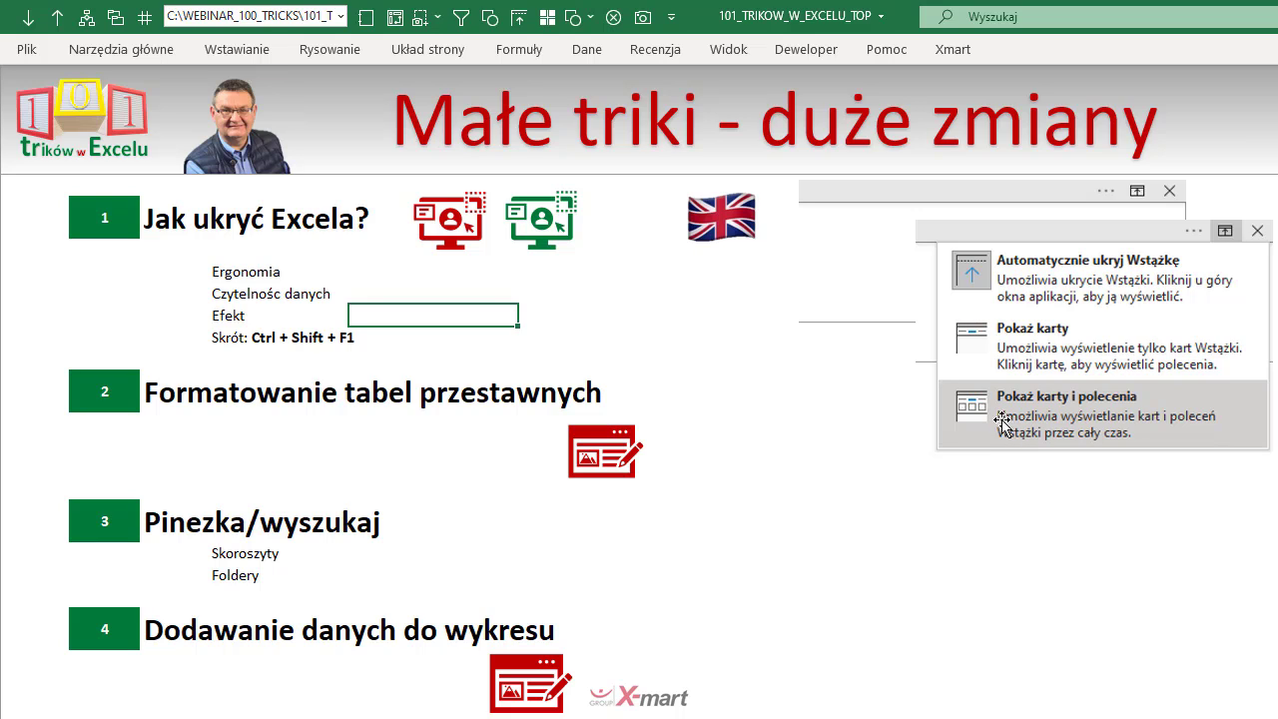
click(533, 304)
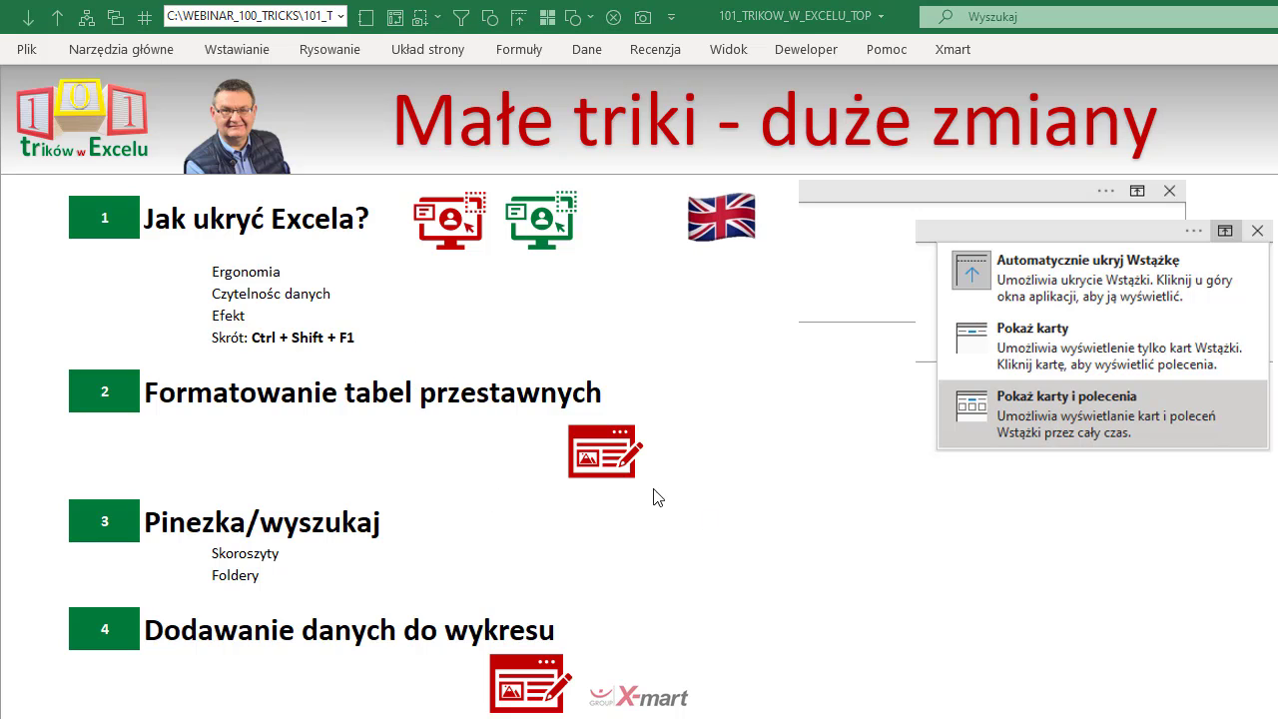
Step: Jump to the pivot formatting sheet, select and clear the KOLOR items, then click into the styled pivot
click(612, 461)
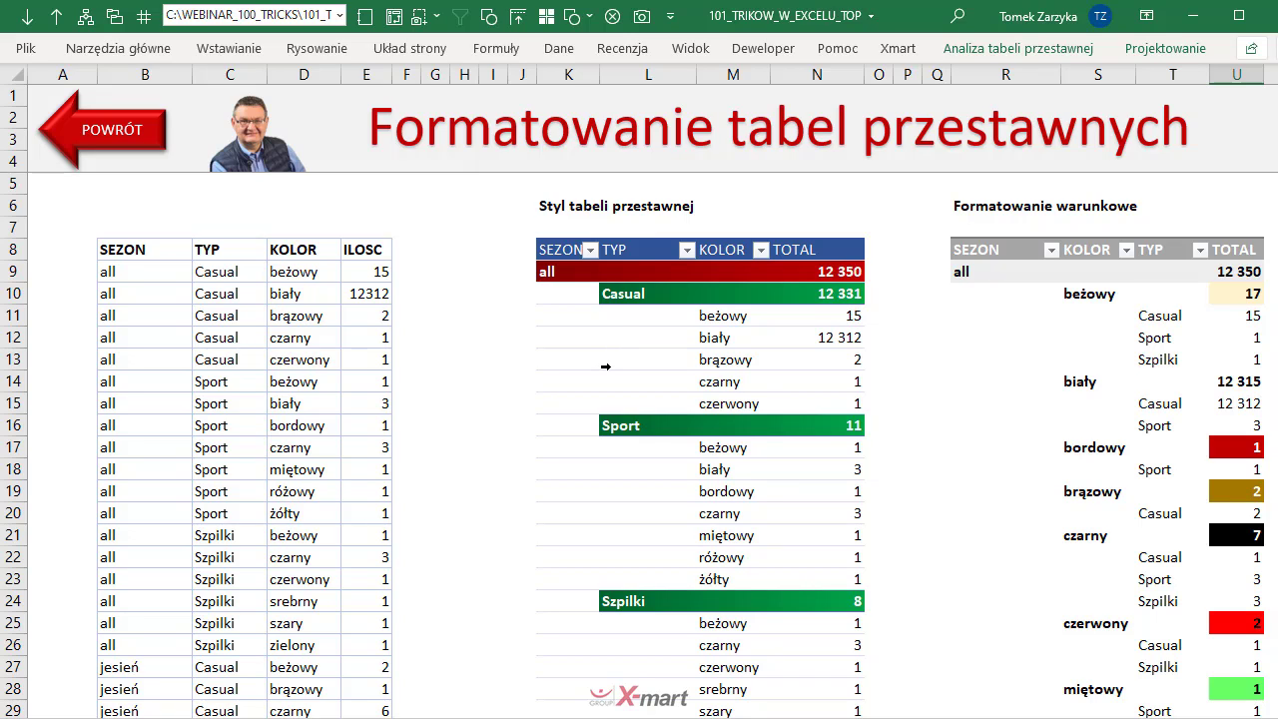
click(704, 323)
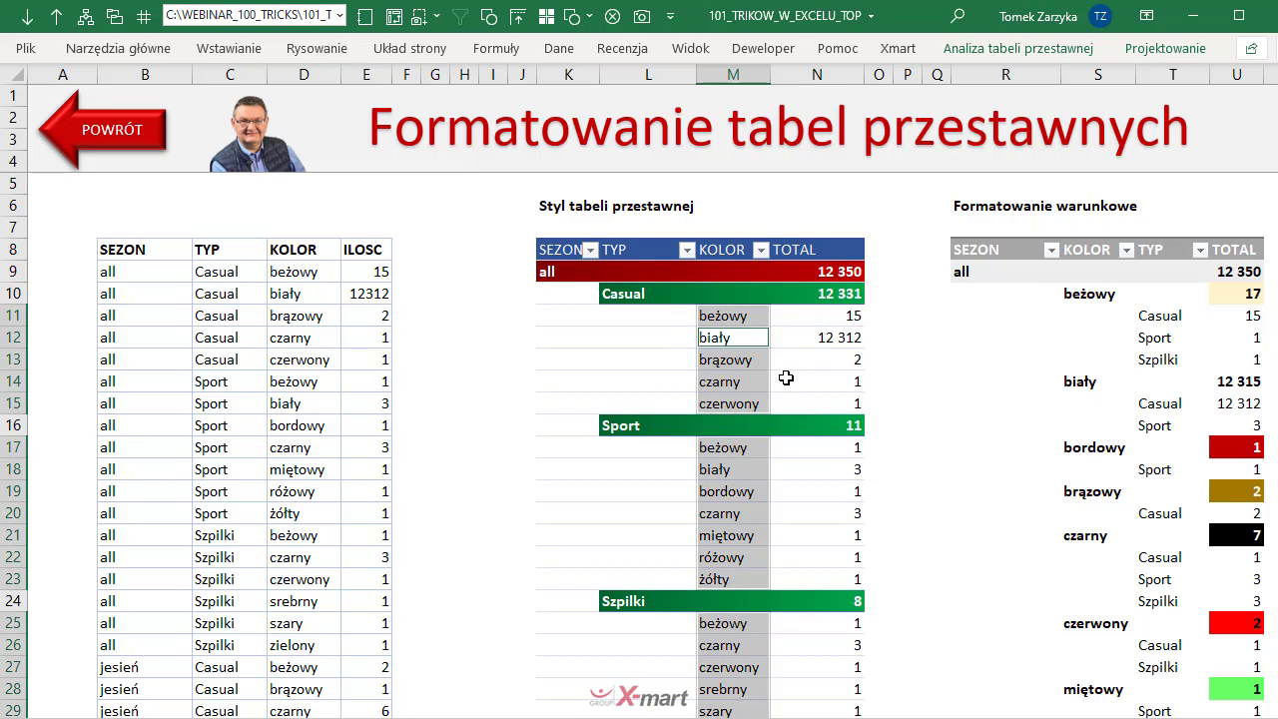
click(877, 381)
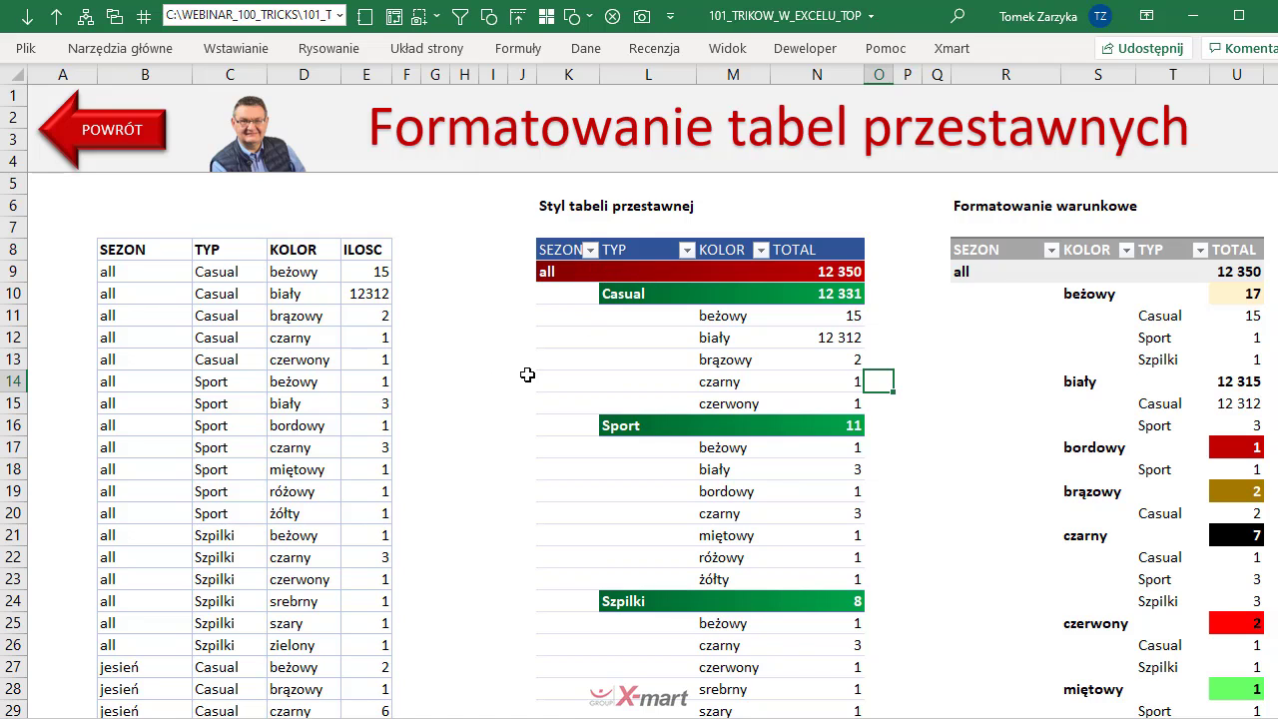
scroll(908, 234, down, 2)
scroll(843, 232, up, 2)
click(720, 318)
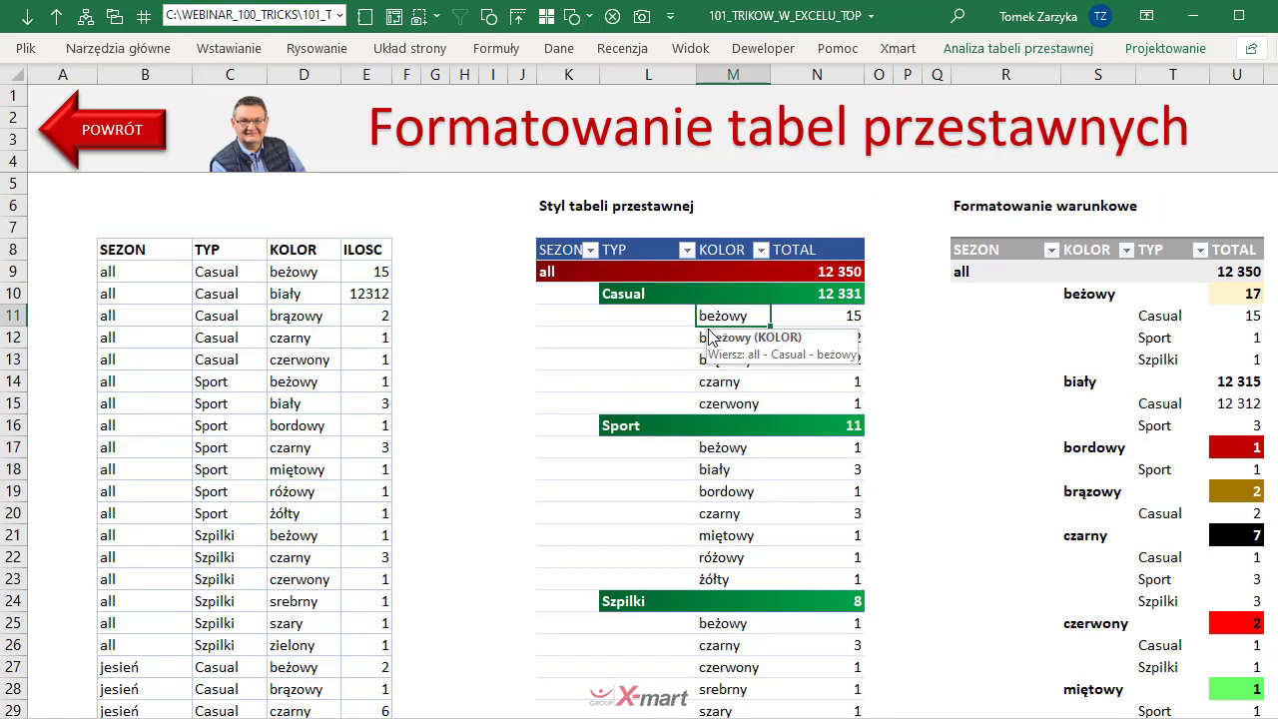
Step: On PivotTable Design, expand the styles gallery and choose Modify on the custom Xmart style
click(1158, 50)
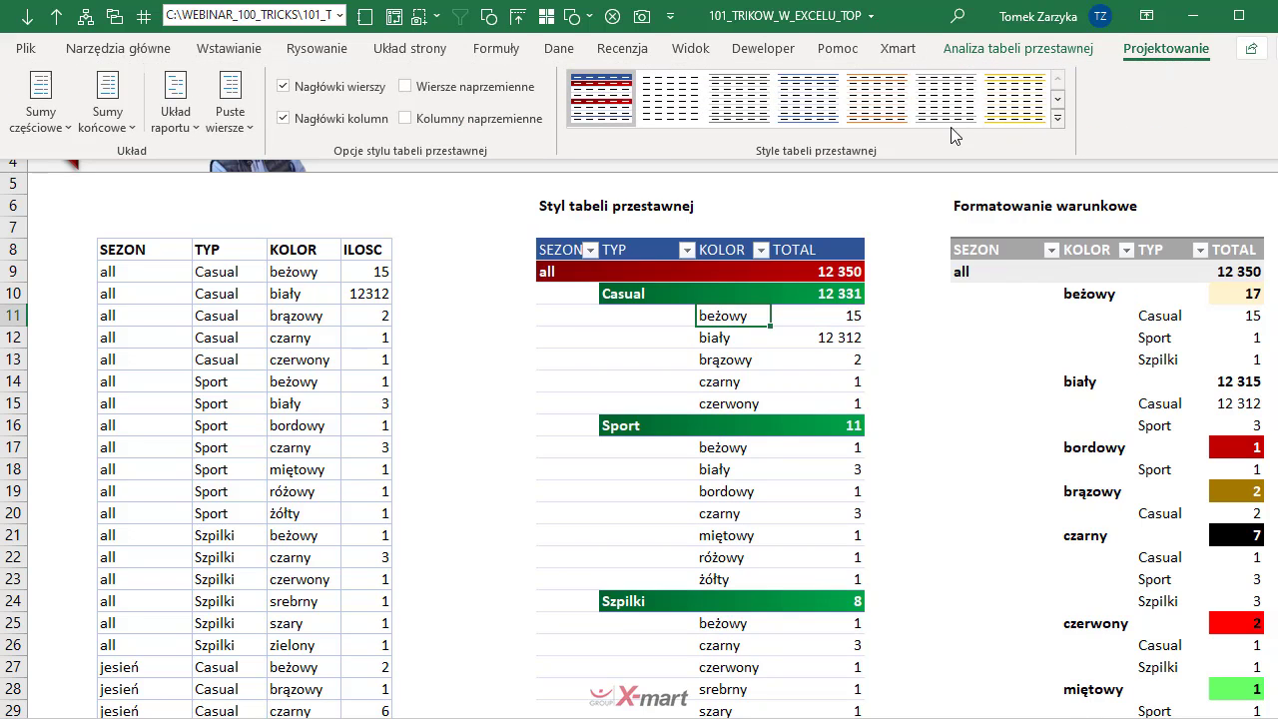
click(1057, 120)
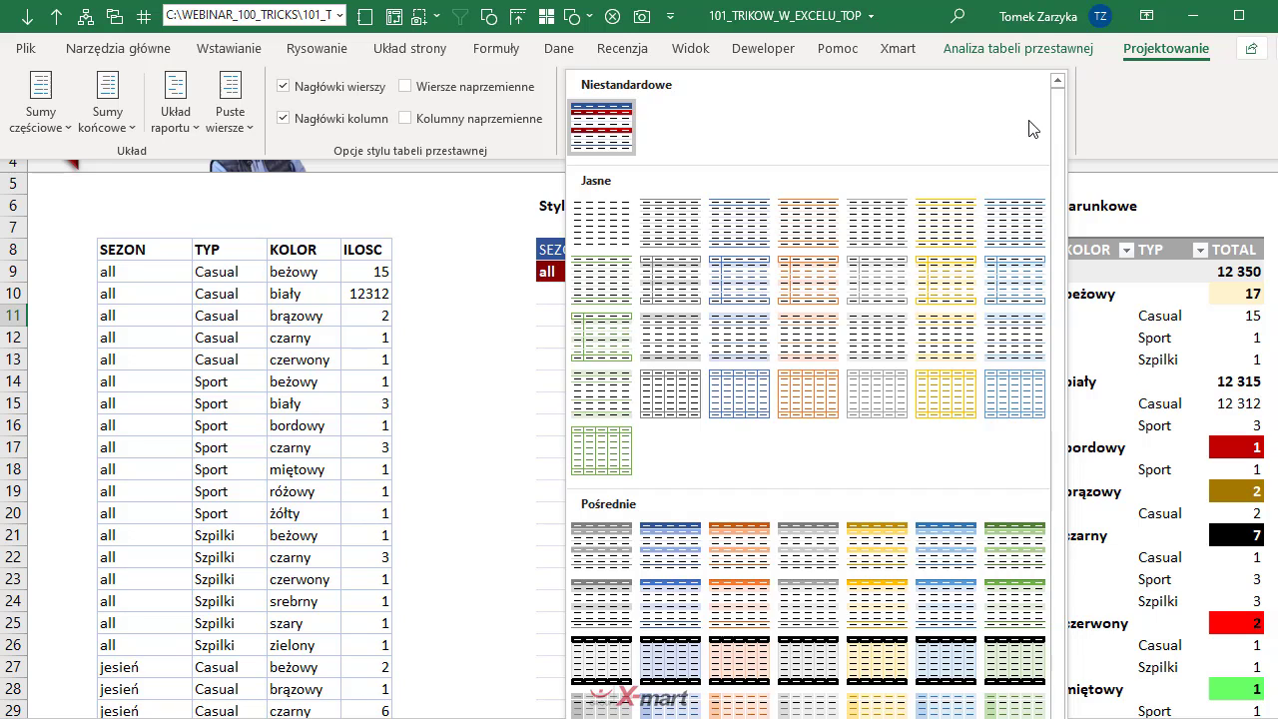
right_click(676, 549)
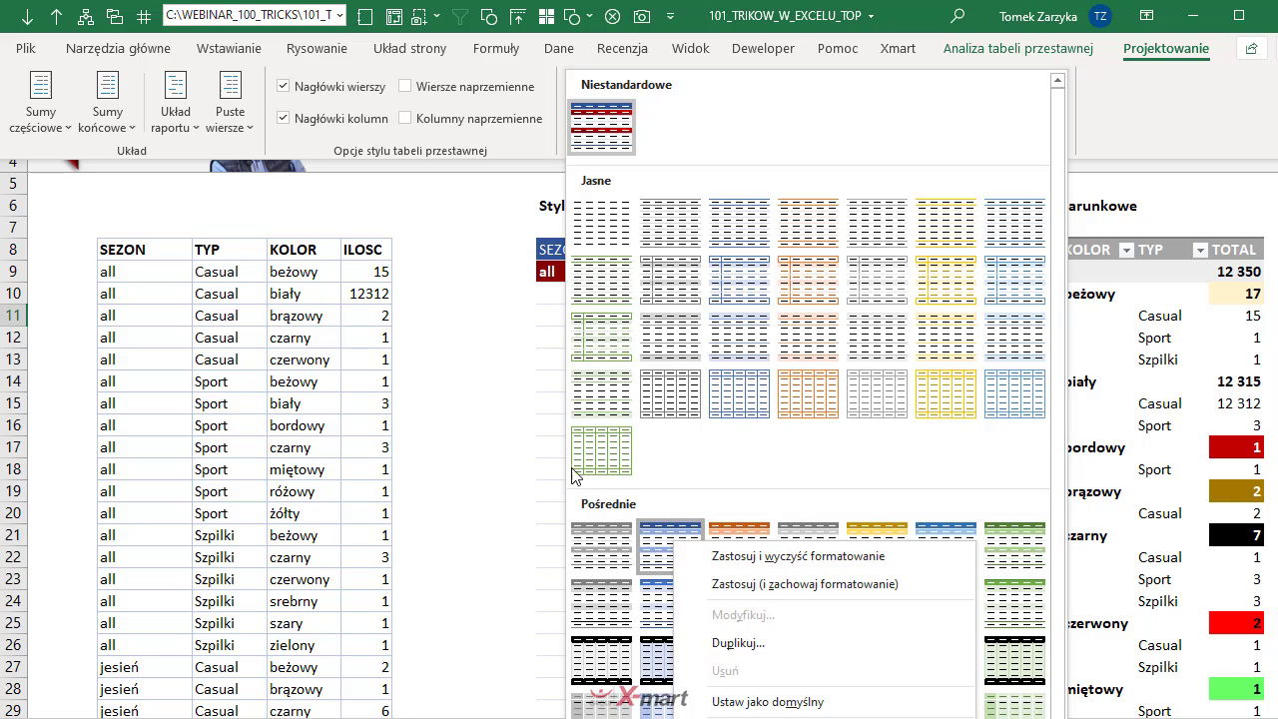
key(Escape)
key(Escape)
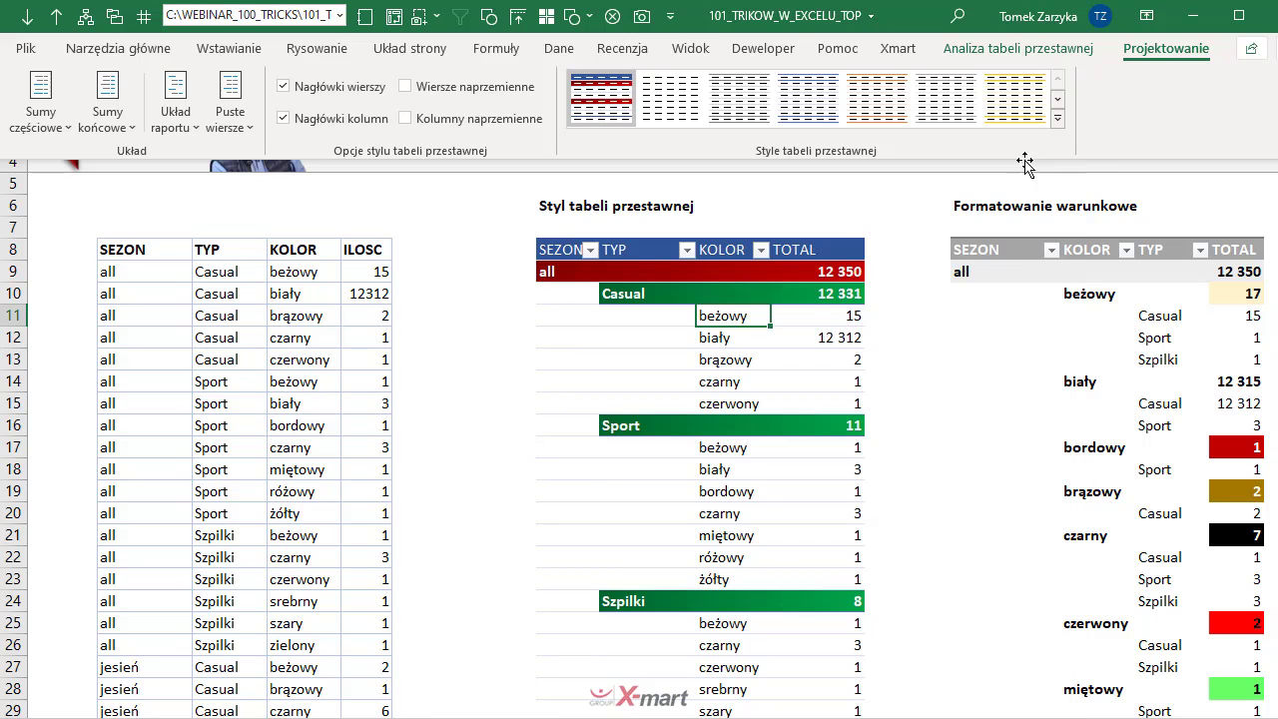
click(1057, 116)
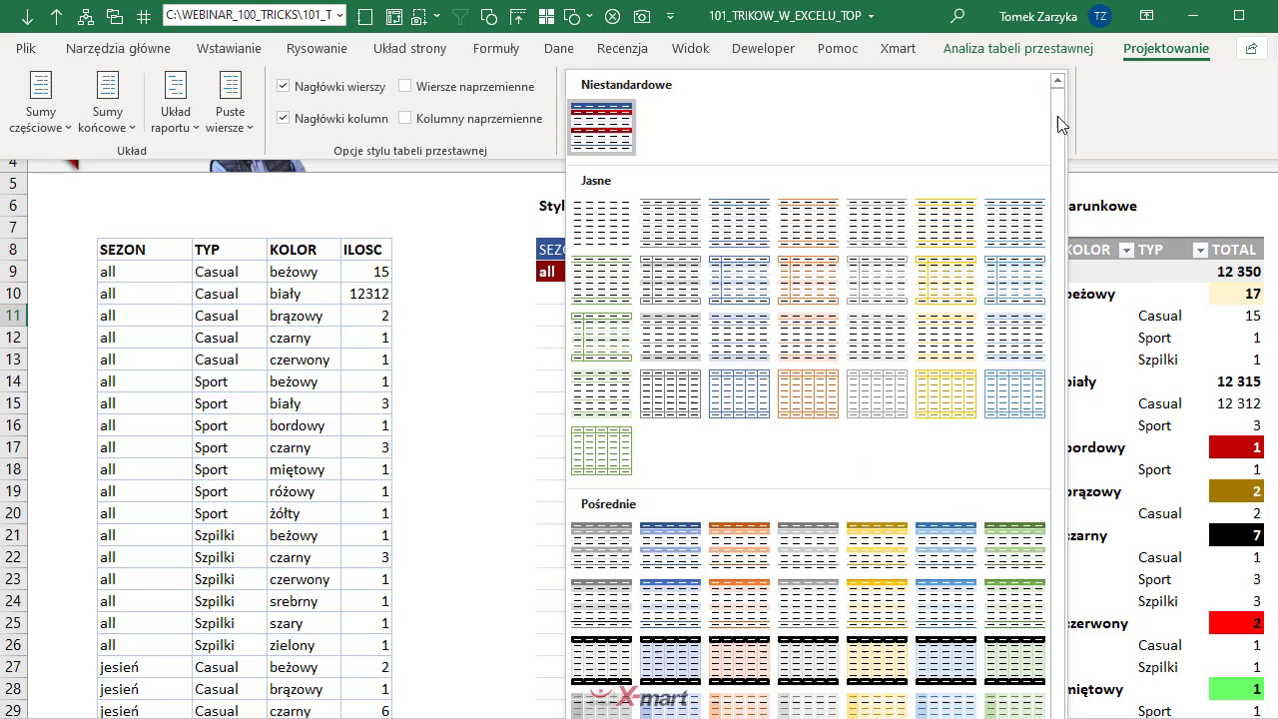
right_click(620, 119)
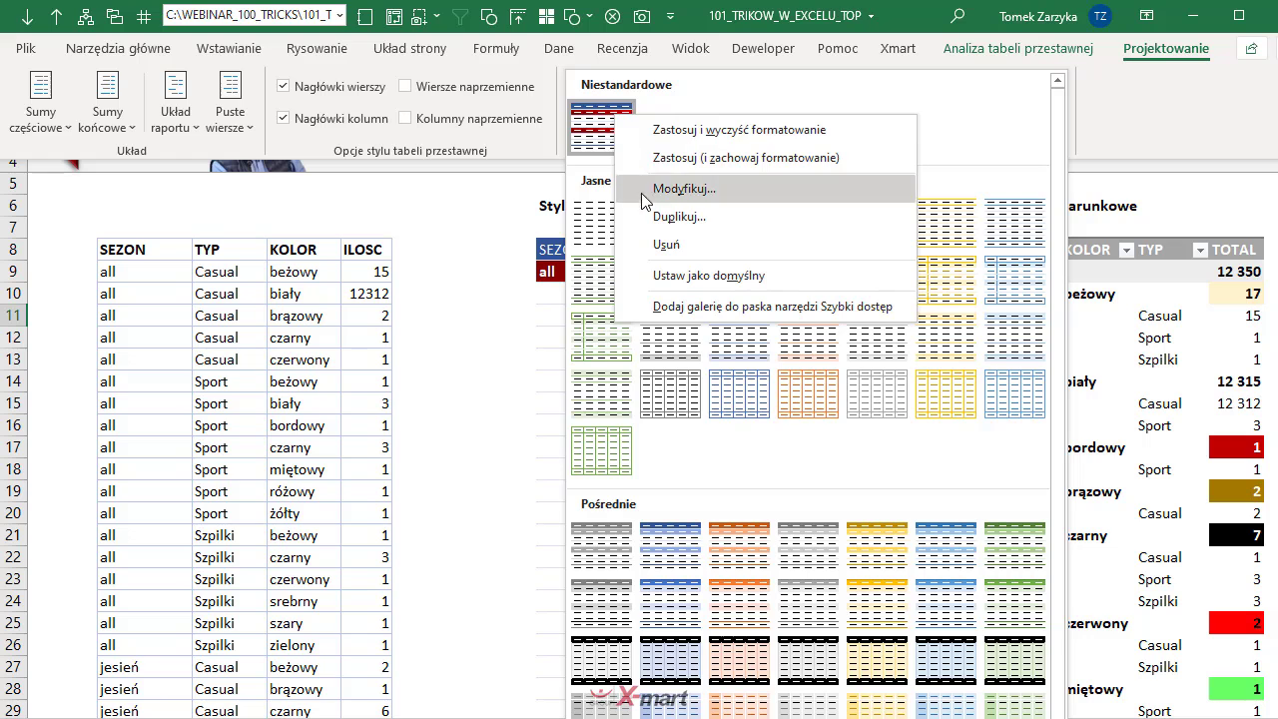
click(682, 189)
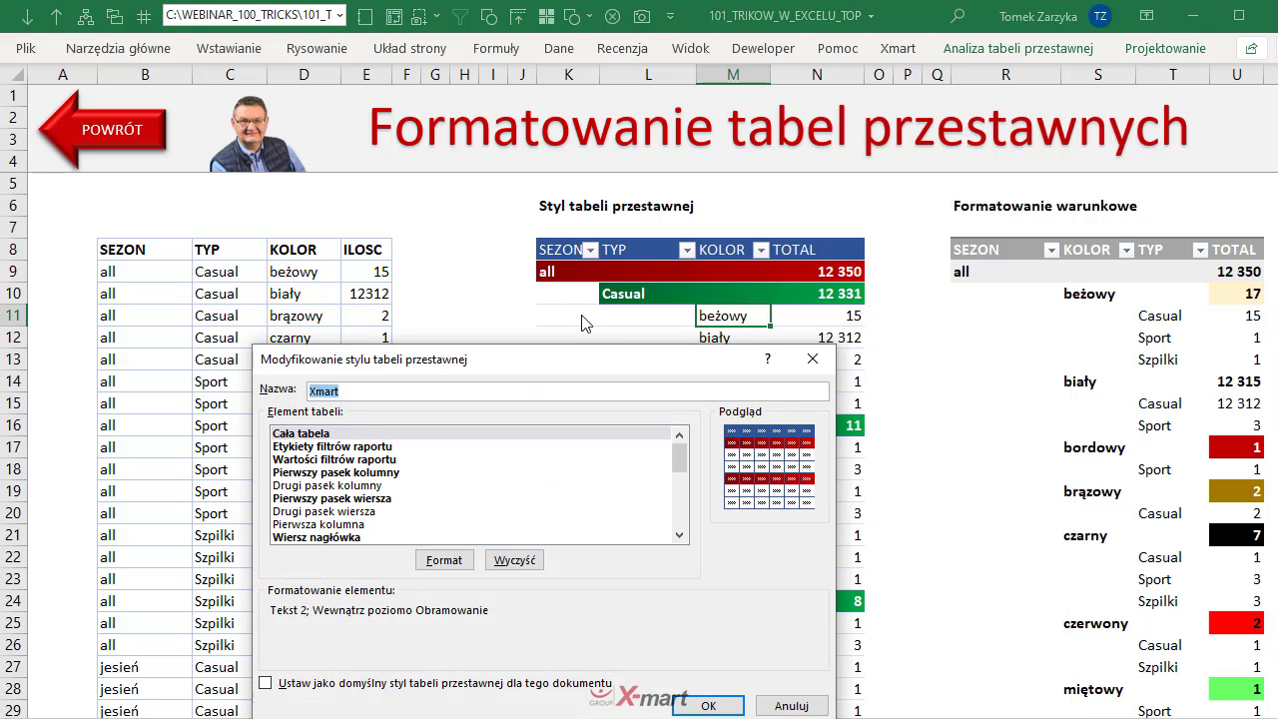
Step: Inspect Row Subheading 1's red gradient under Format > Fill > Fill Effects, then confirm
mouse_move(561, 367)
mouse_down()
mouse_move(876, 320)
mouse_move(540, 359)
mouse_up()
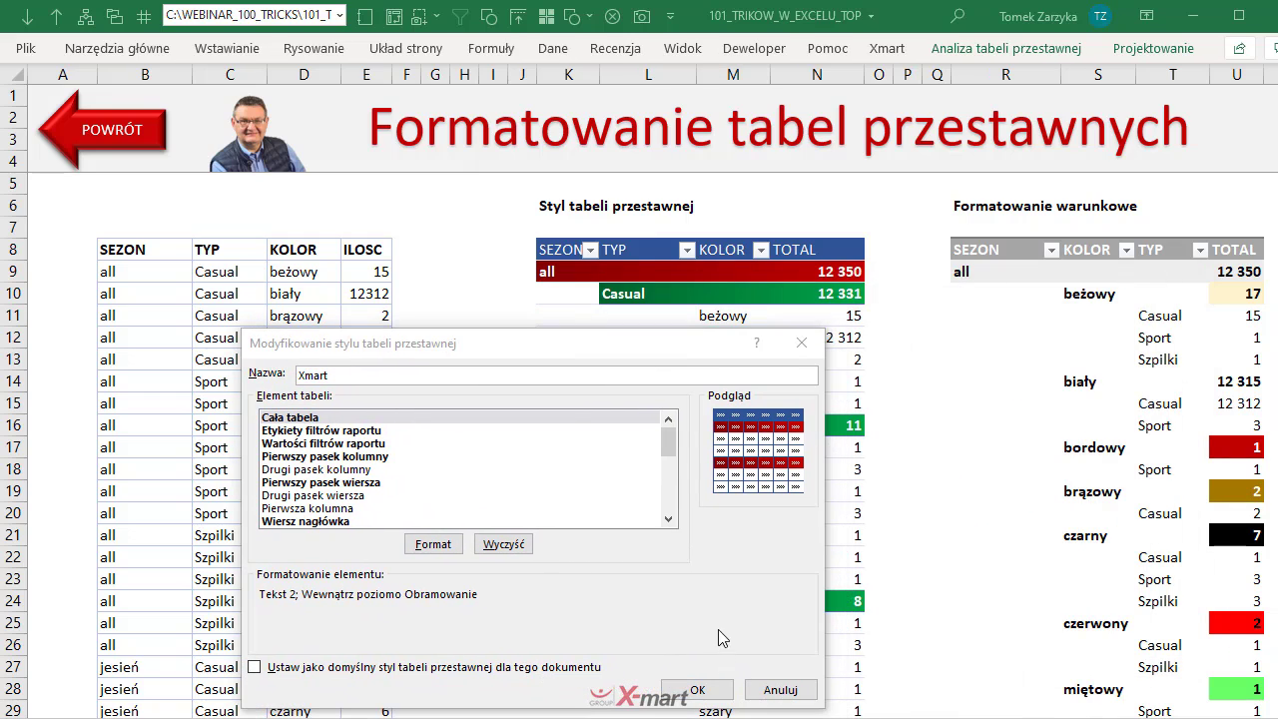
drag(672, 438, 668, 497)
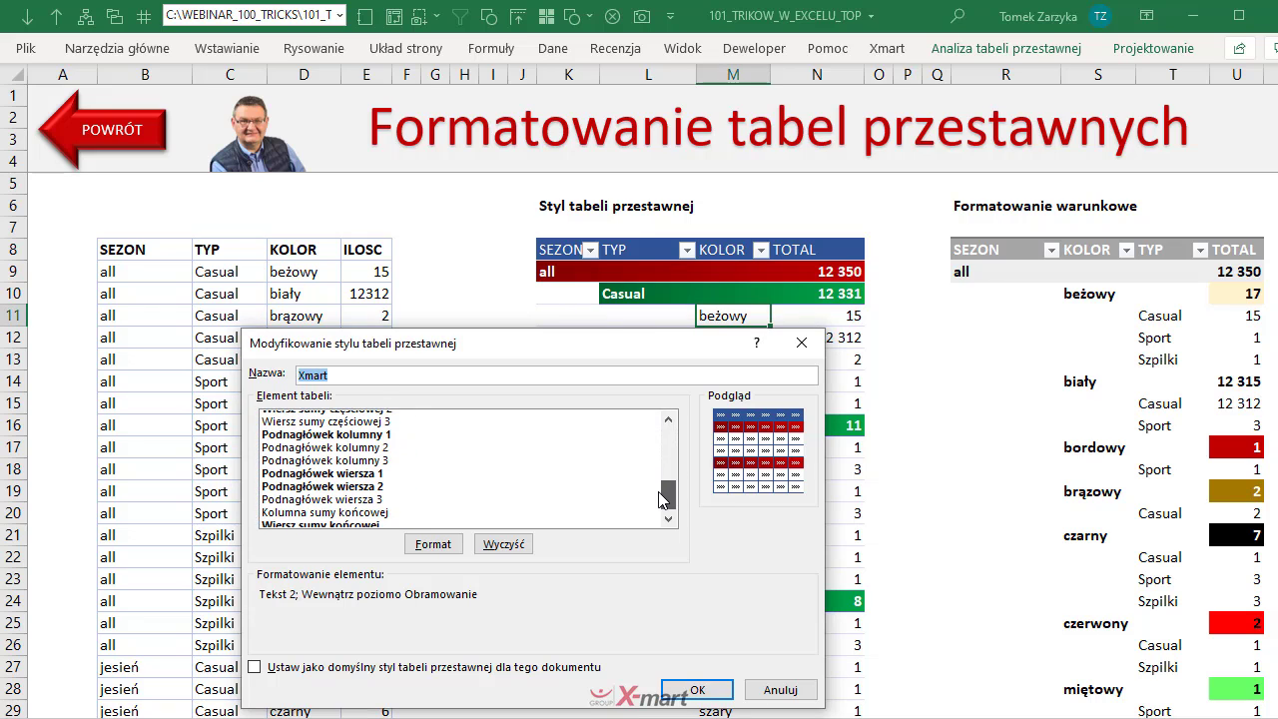
click(364, 470)
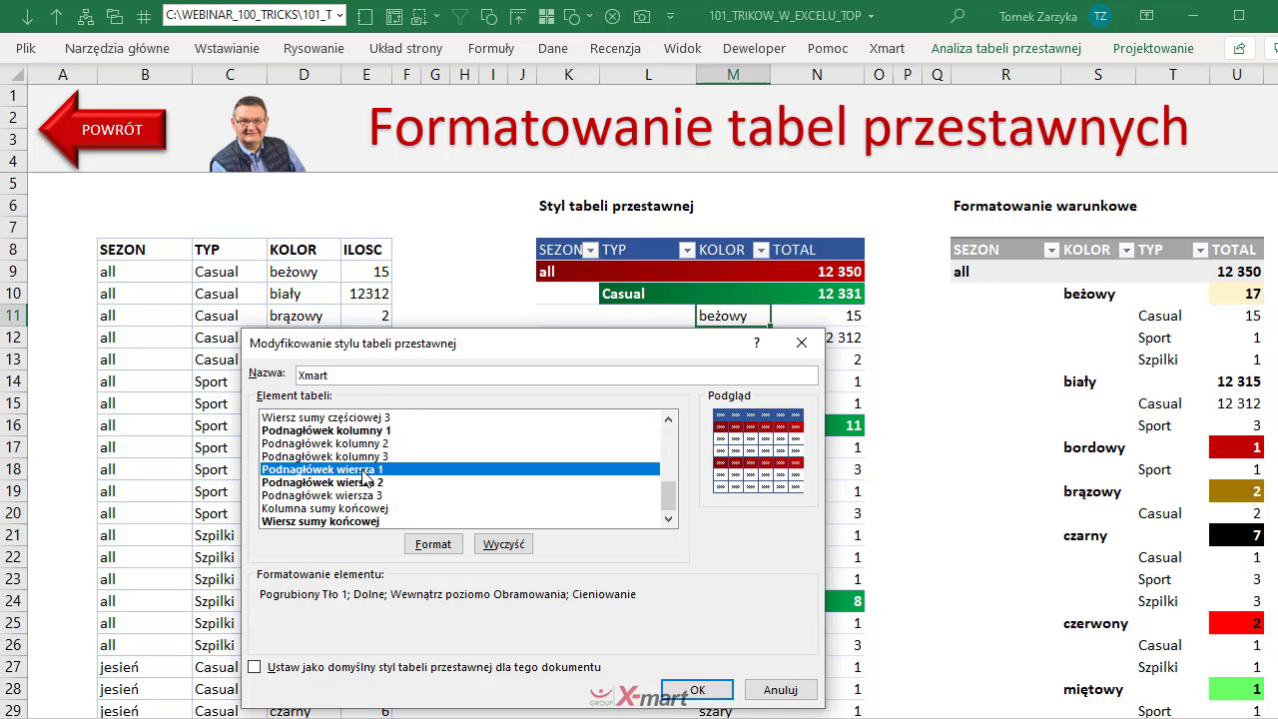
click(427, 546)
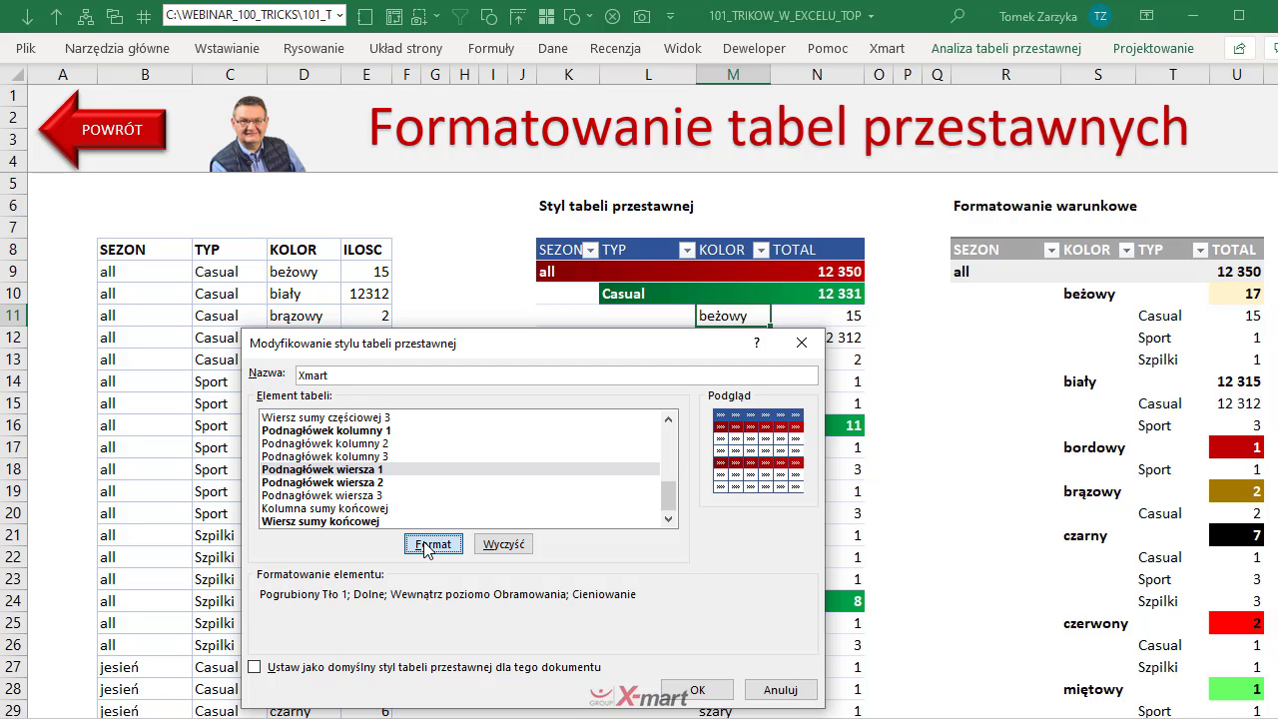
drag(474, 274, 255, 218)
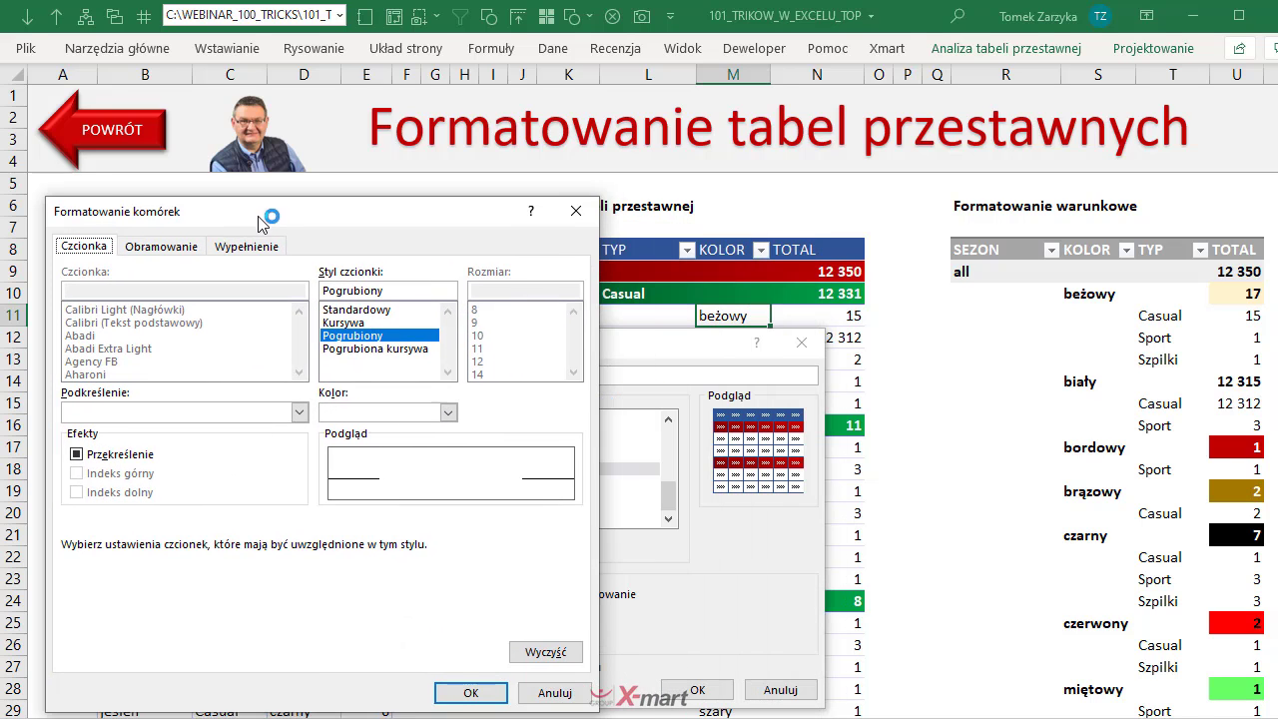
click(238, 244)
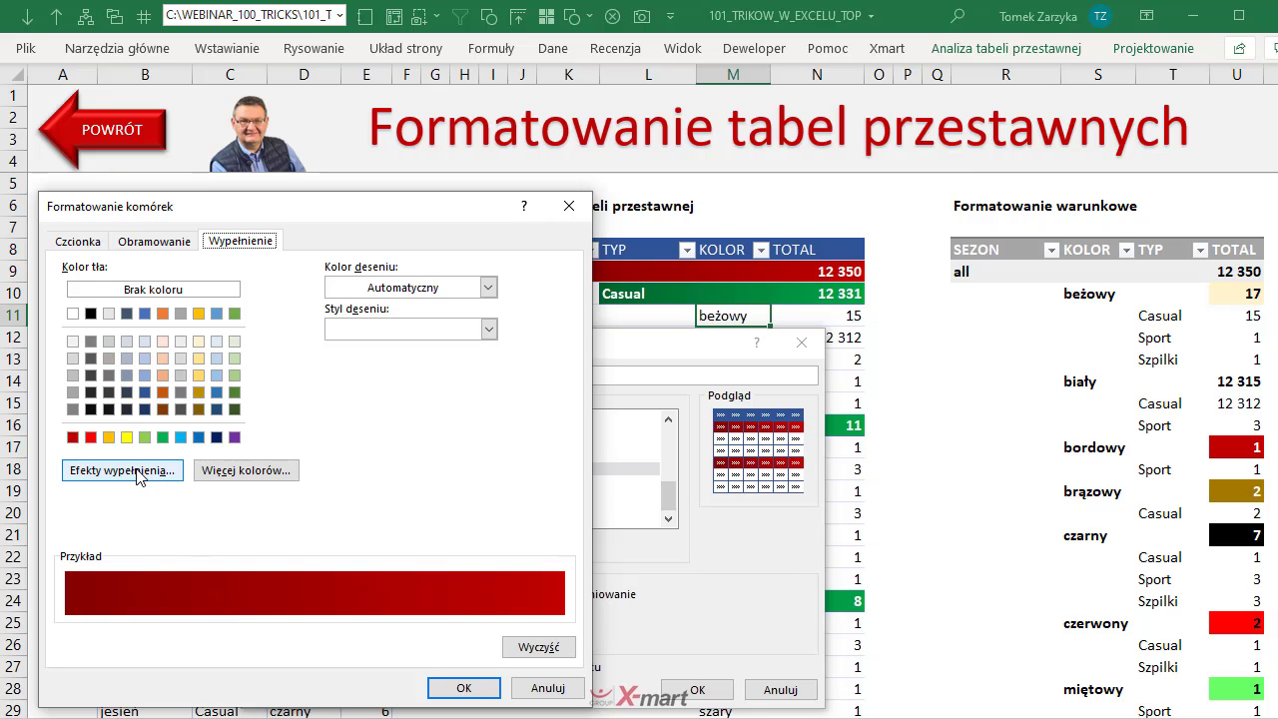
click(135, 477)
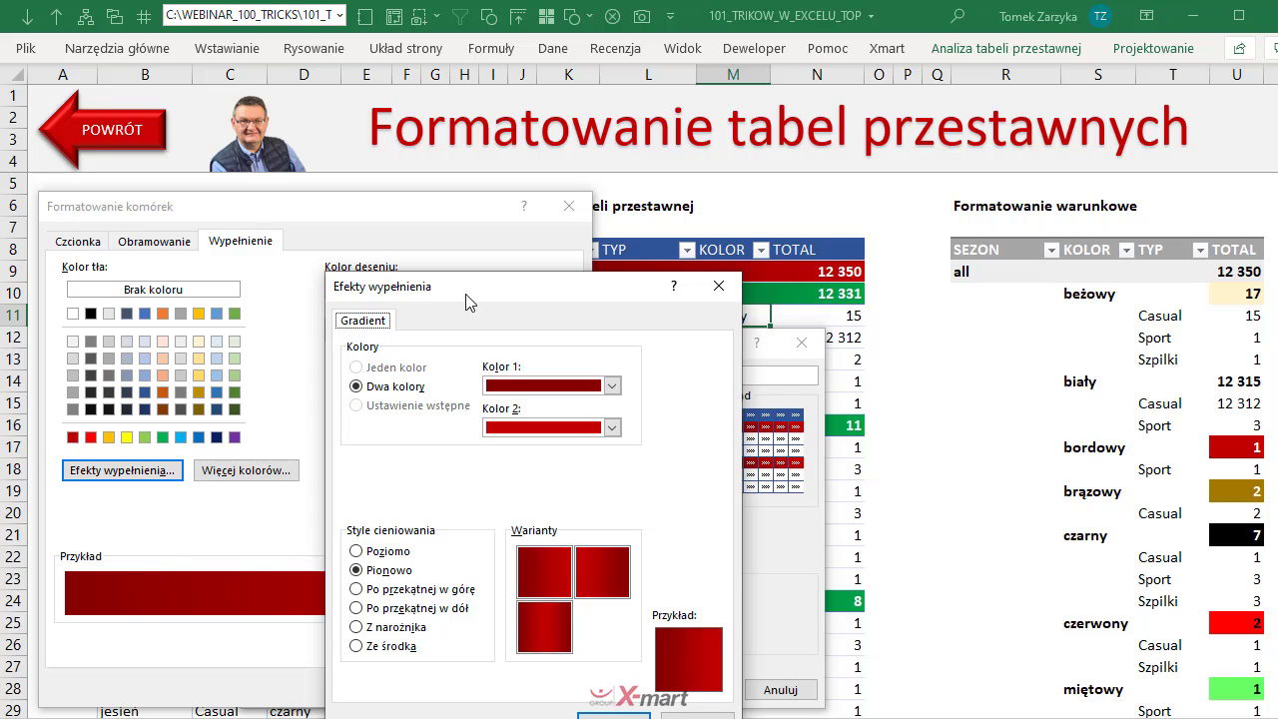
drag(313, 248, 299, 206)
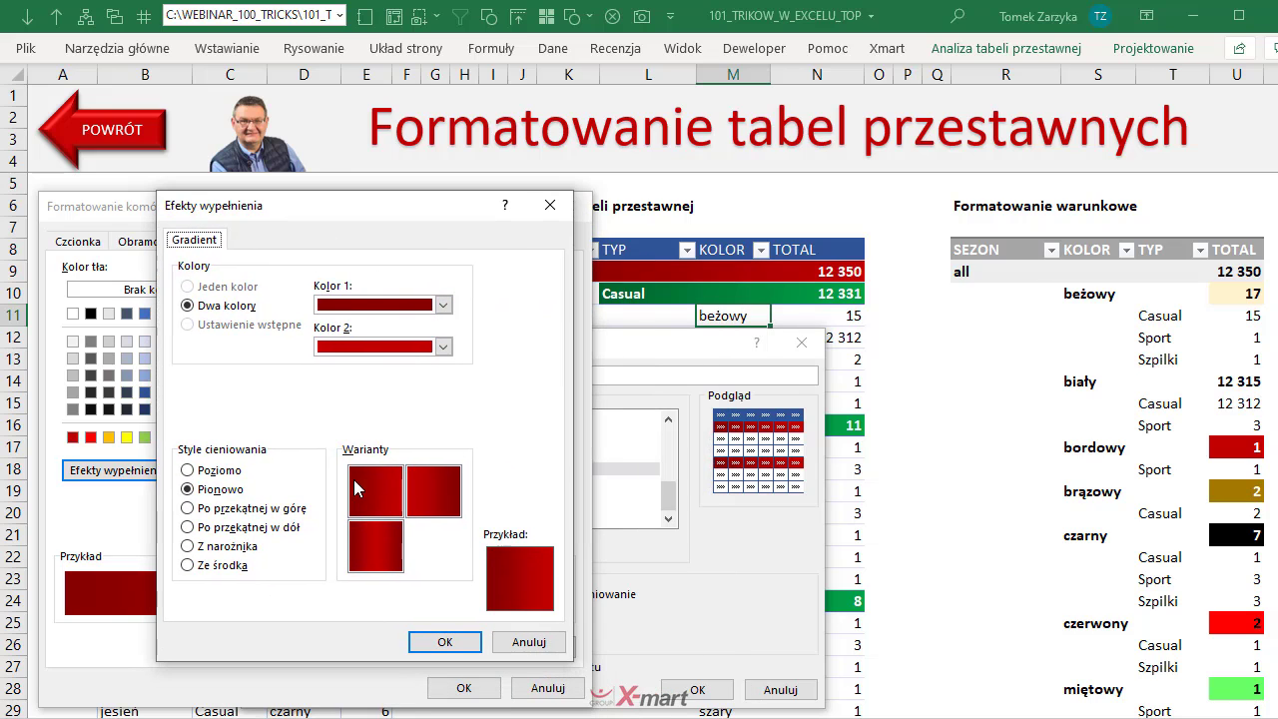
click(455, 647)
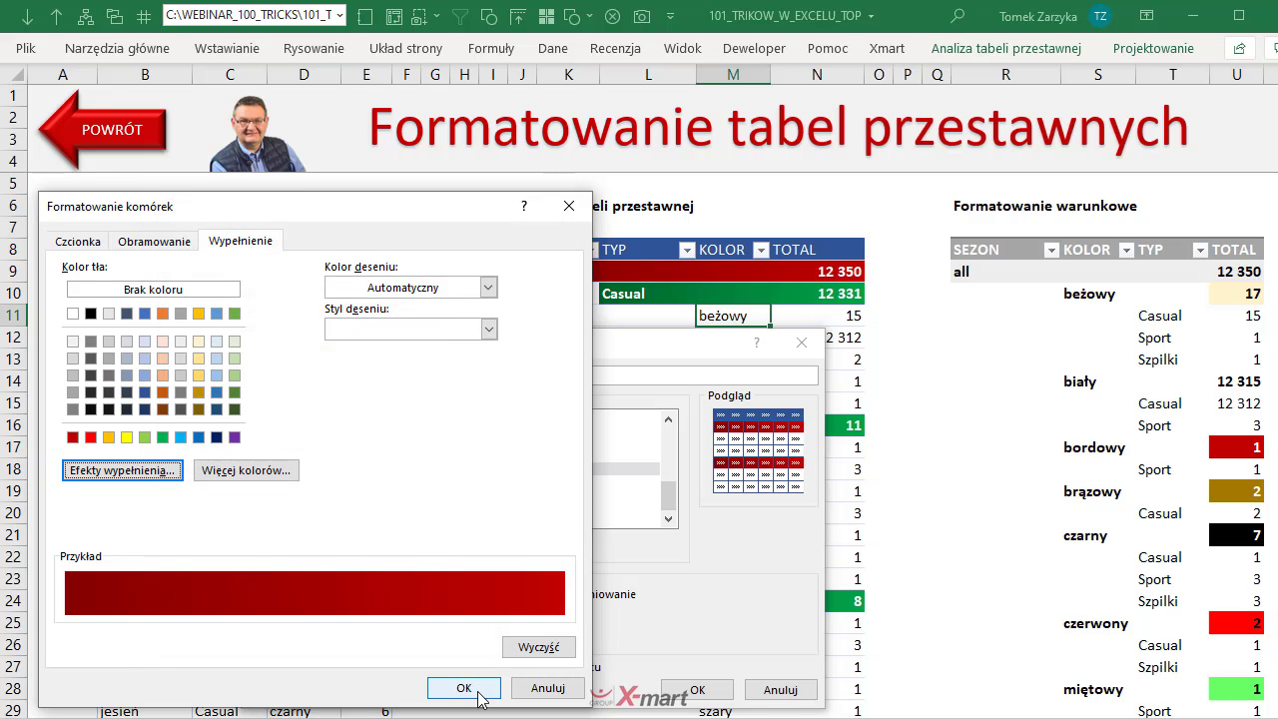
click(465, 688)
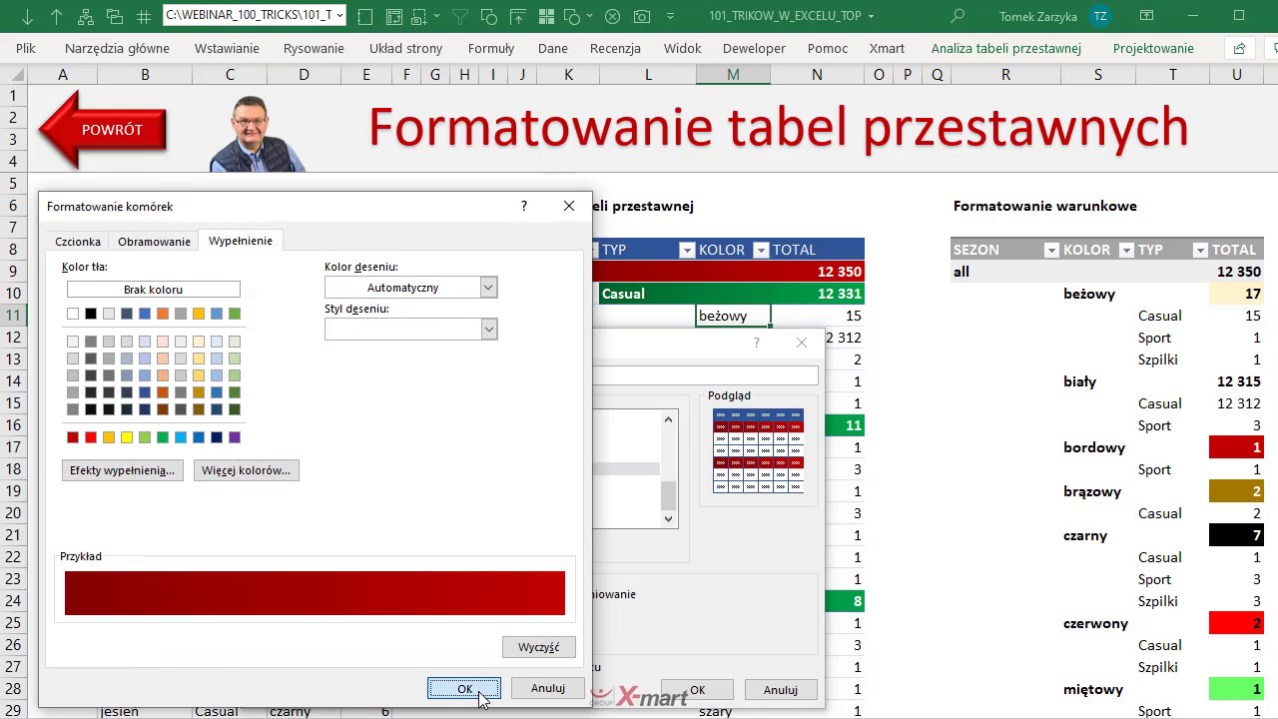
Step: View Row Subheading 2's green fill, cancel without changes, and close the Xmart style editor
click(376, 485)
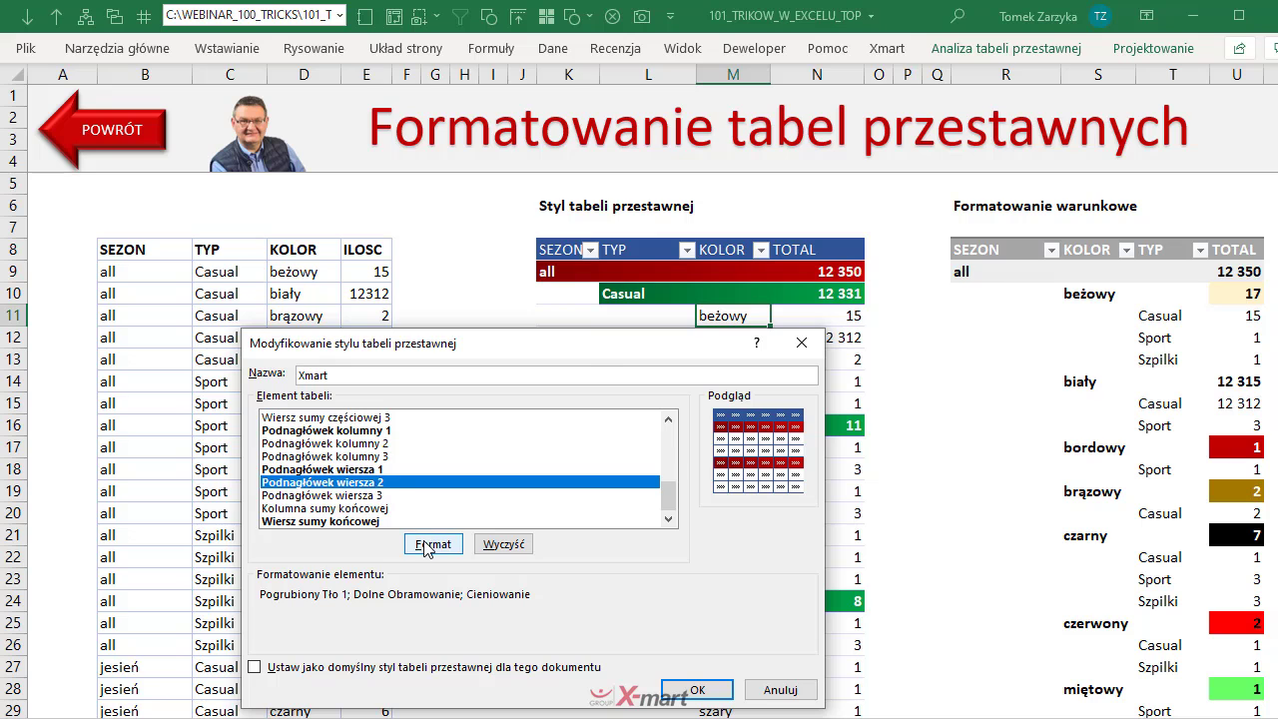
click(420, 542)
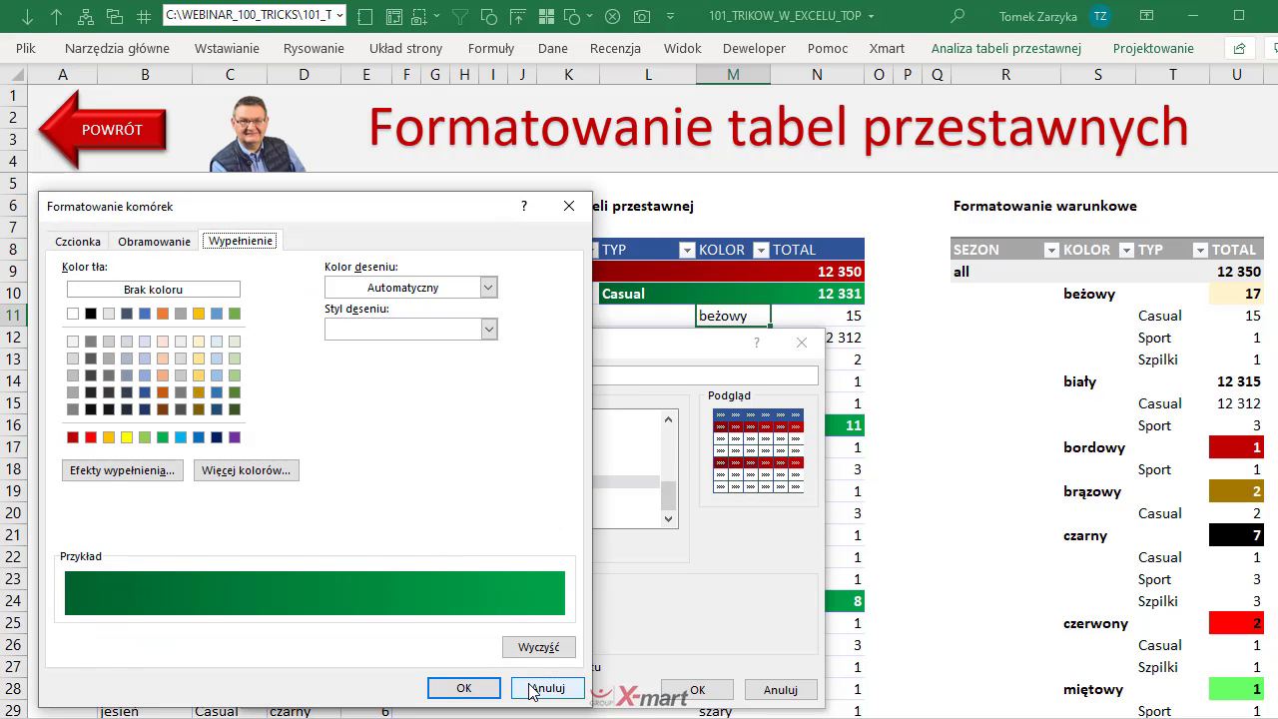
click(544, 688)
click(697, 689)
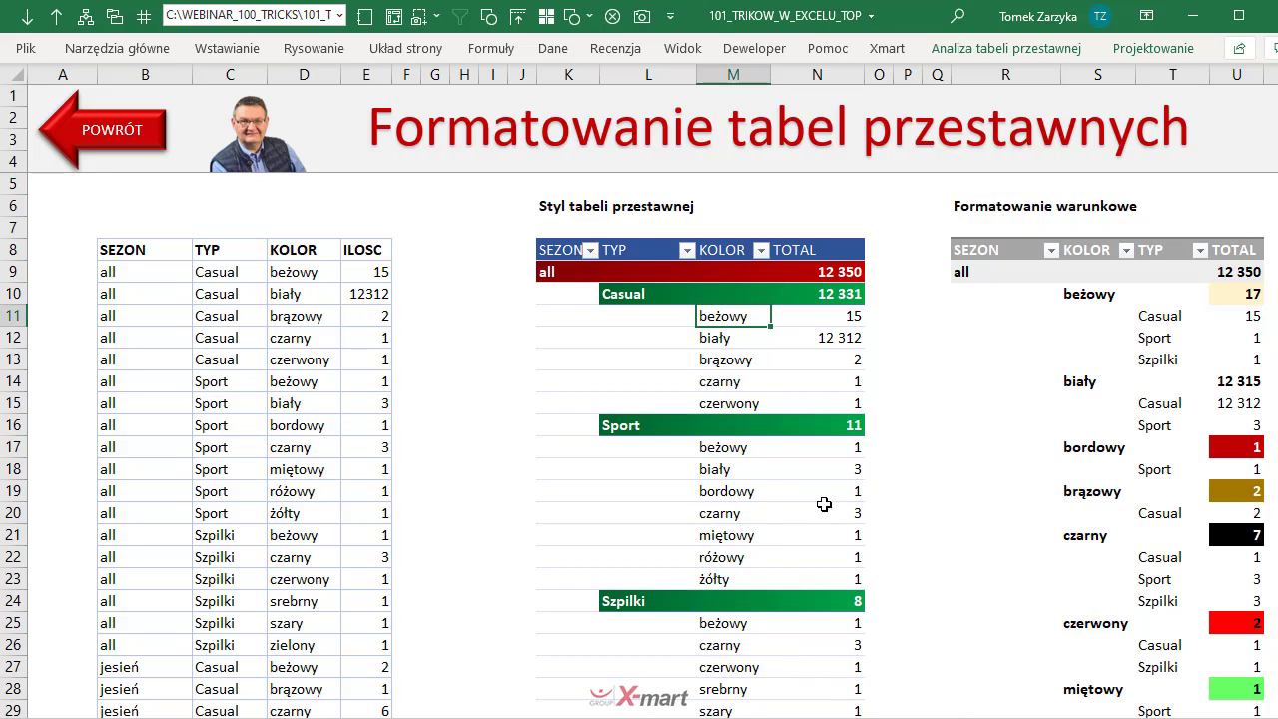
Step: Move into the conditionally formatted pivot to the TOTAL cell 17 in U10 and show the Home tab
click(962, 335)
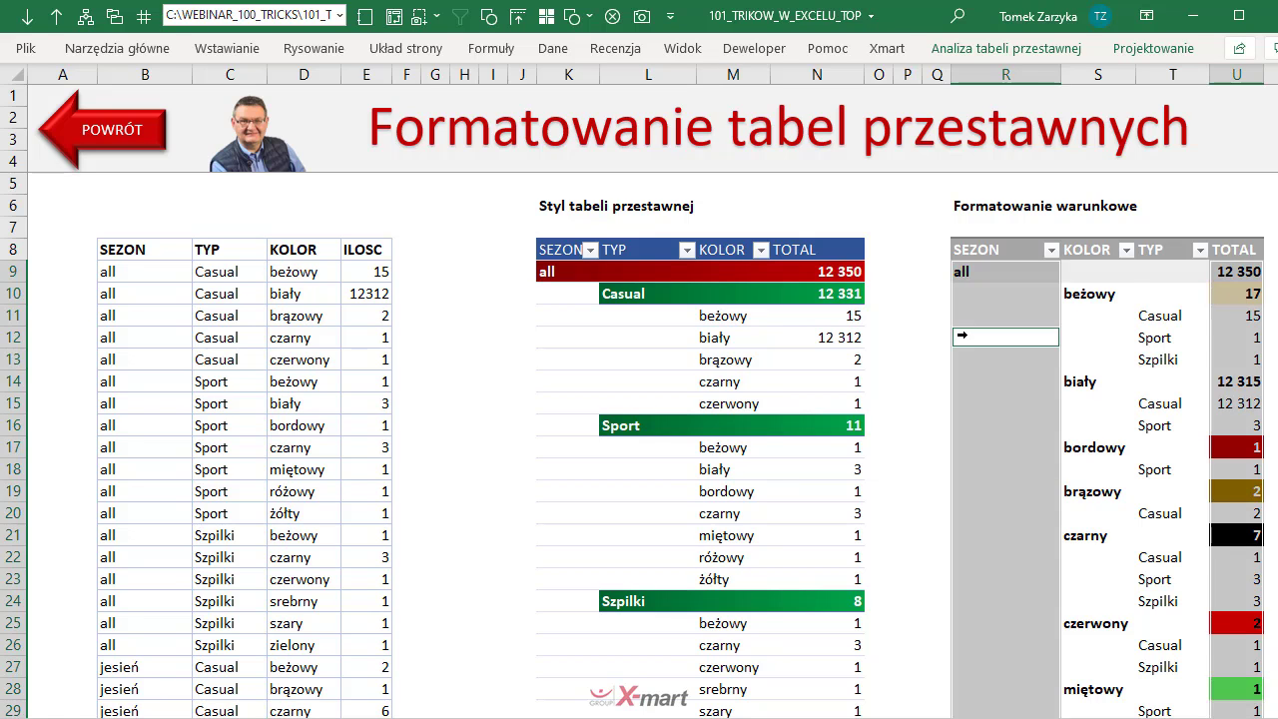
key(Right)
key(Right)
key(Right)
key(Right)
key(Right)
key(Right)
key(Right)
key(Right)
key(Left)
key(Left)
key(Left)
key(Left)
key(Right)
key(Up)
key(Up)
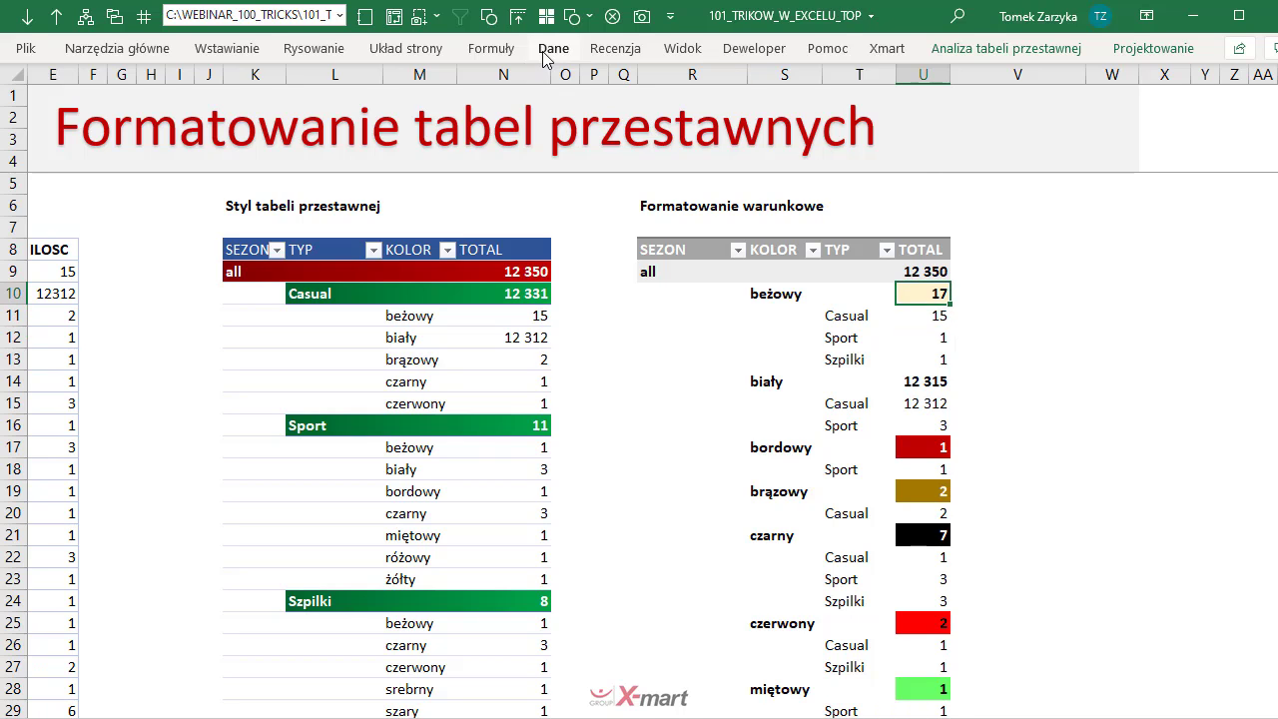
click(146, 52)
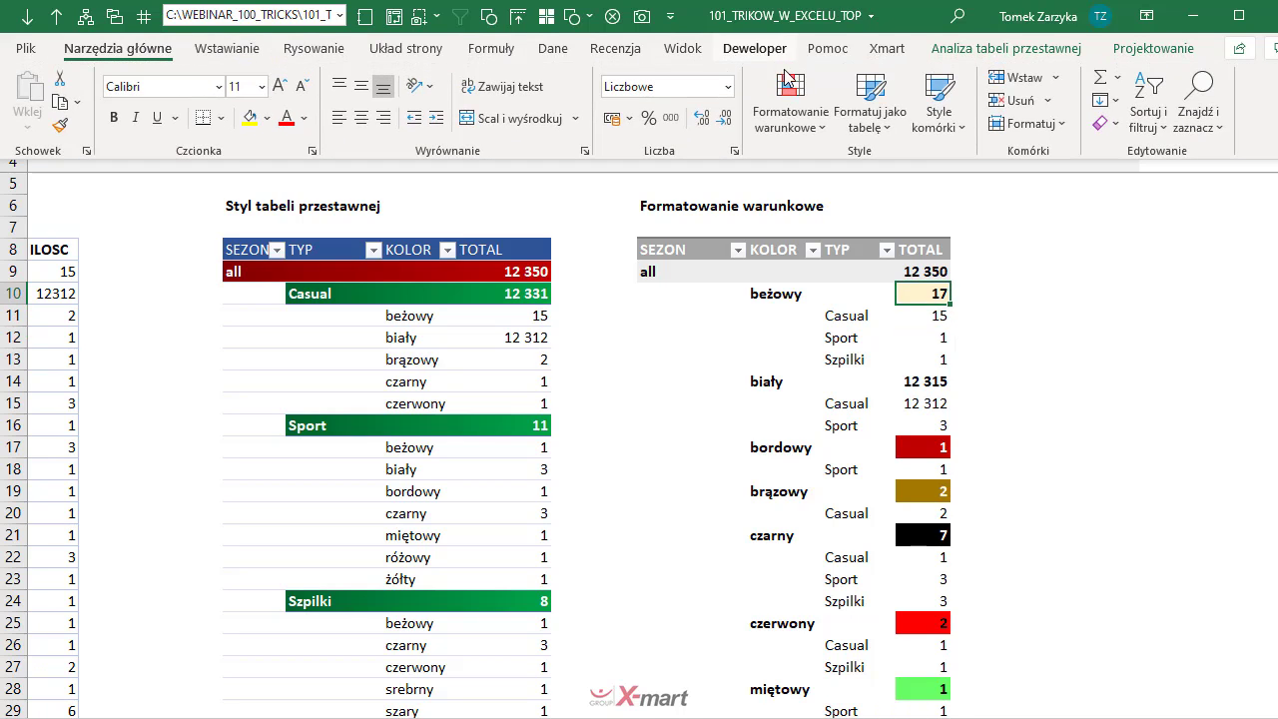
click(804, 129)
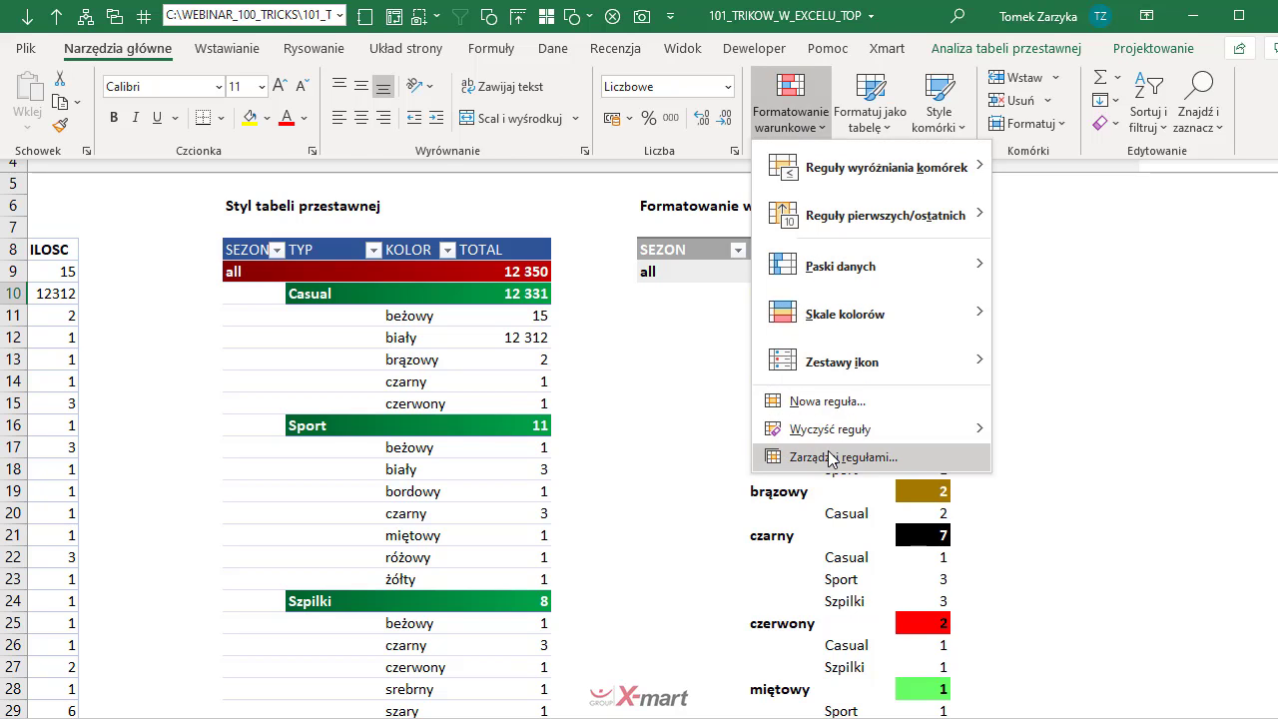
click(837, 458)
drag(811, 713, 440, 236)
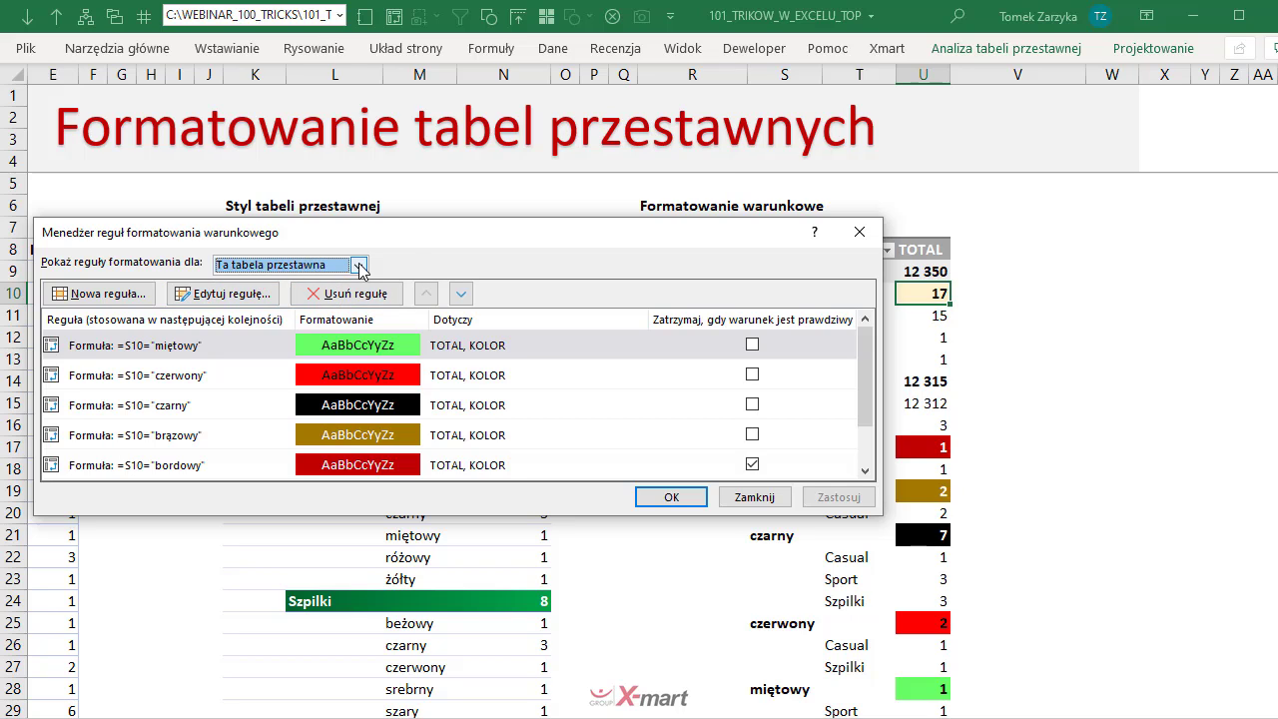
mouse_move(864, 384)
mouse_down()
mouse_move(867, 419)
mouse_move(867, 360)
mouse_up()
click(182, 352)
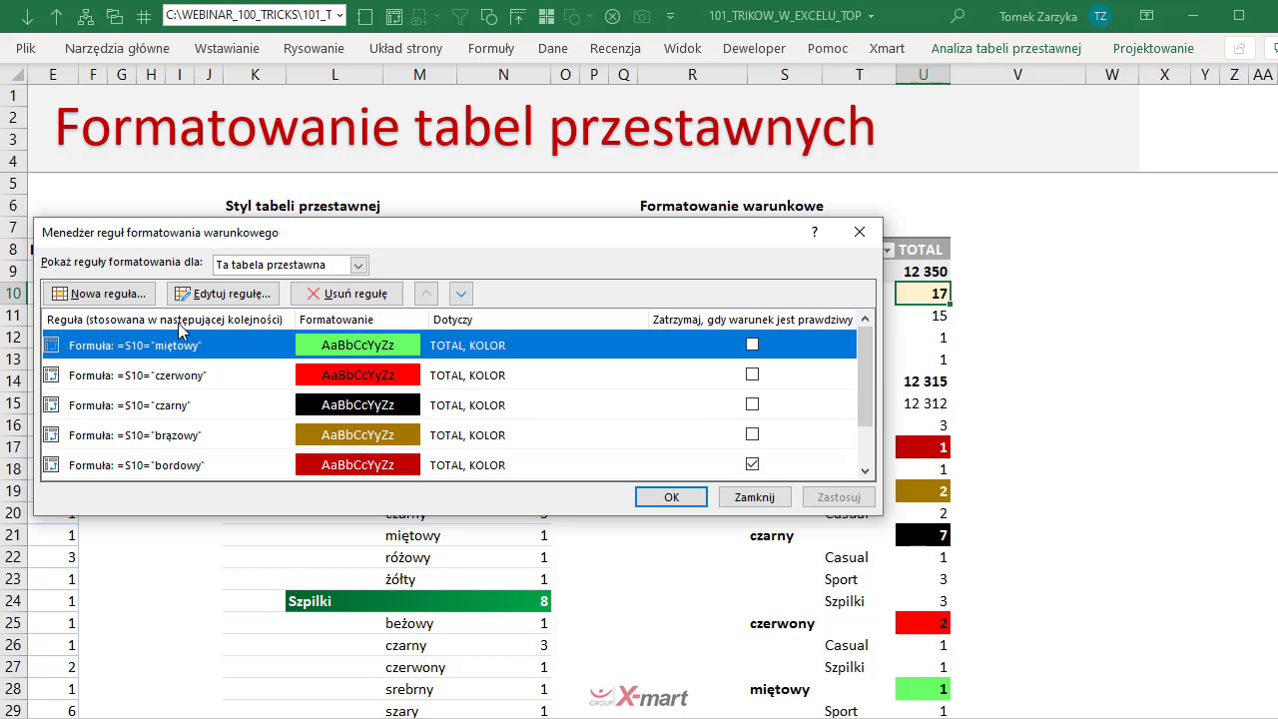
click(206, 296)
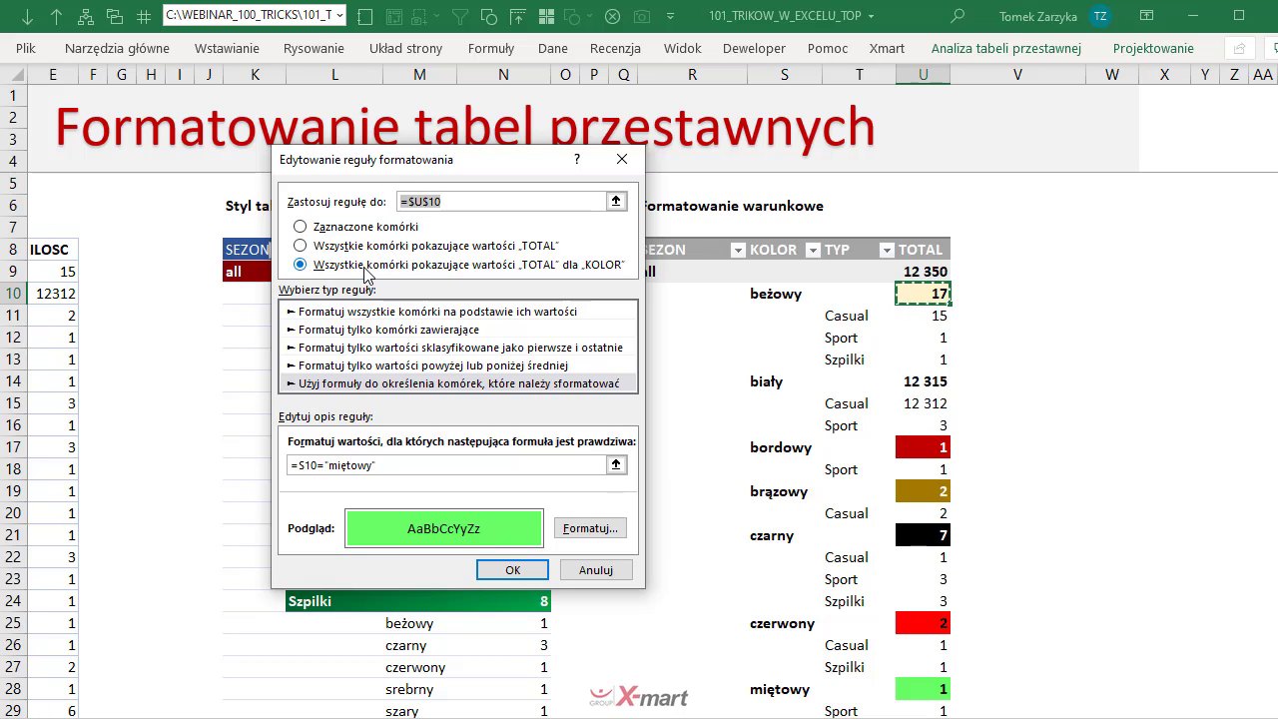
click(341, 383)
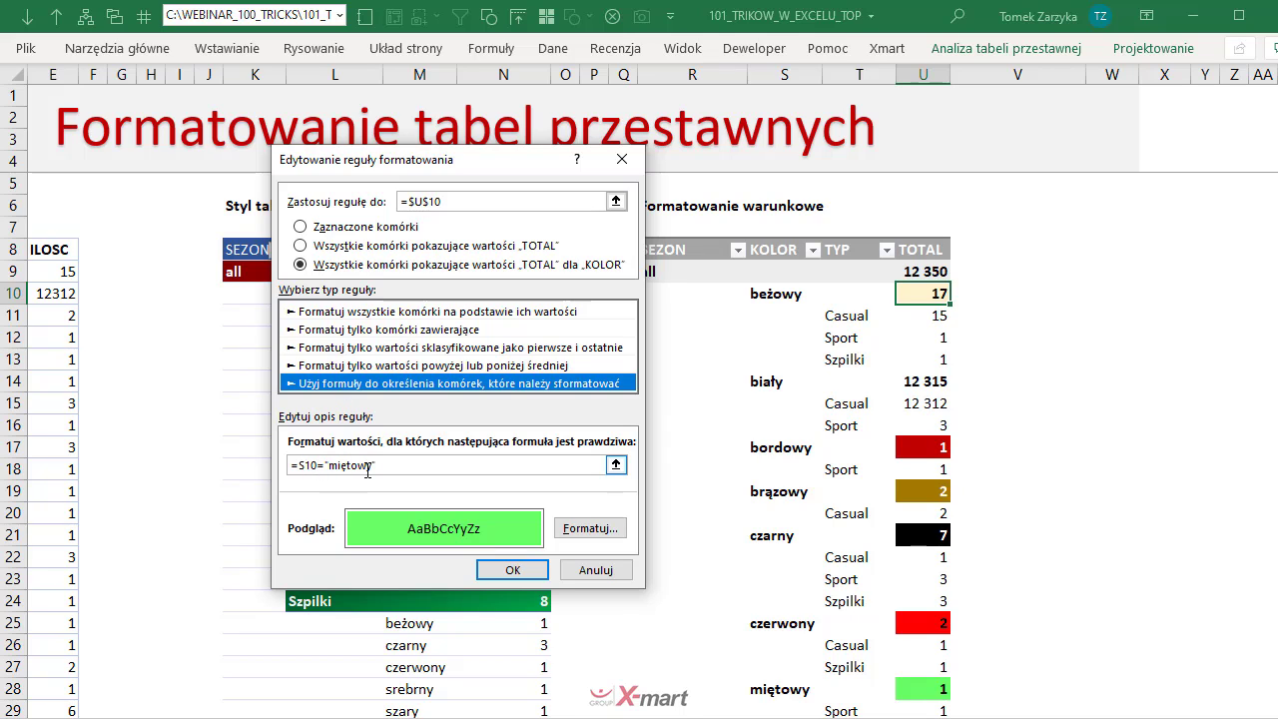
click(590, 532)
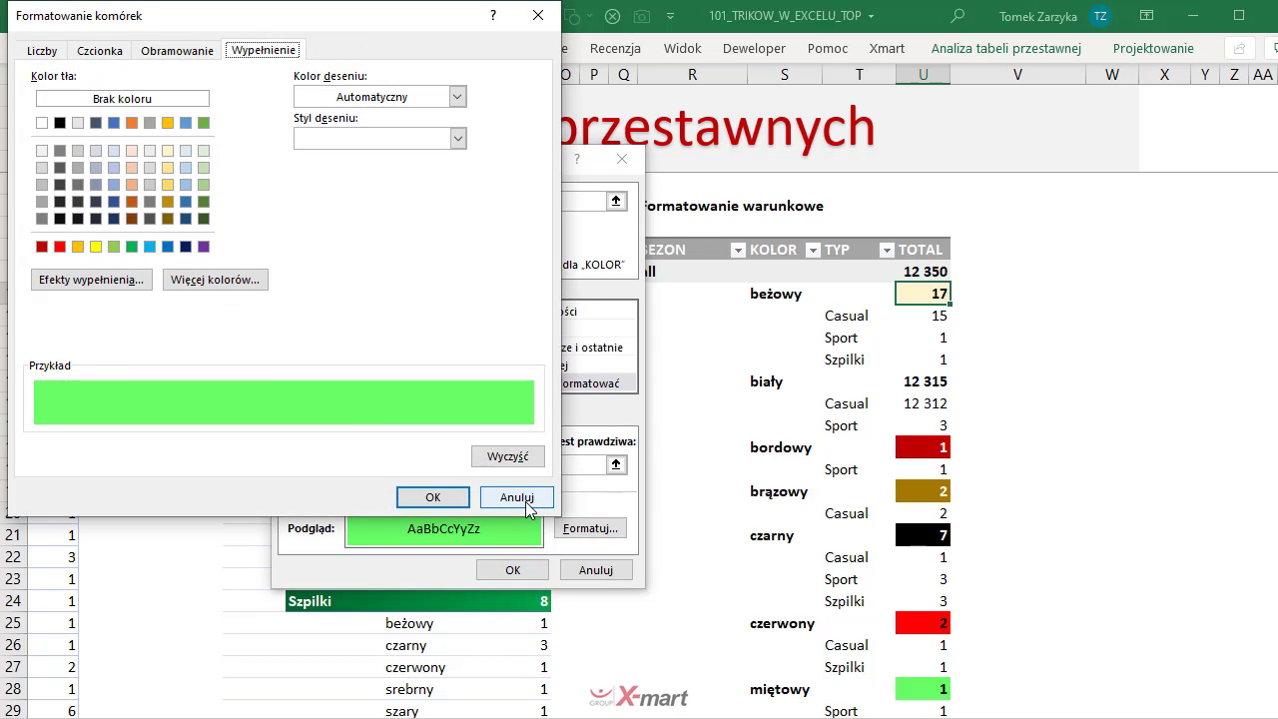
click(516, 498)
click(596, 571)
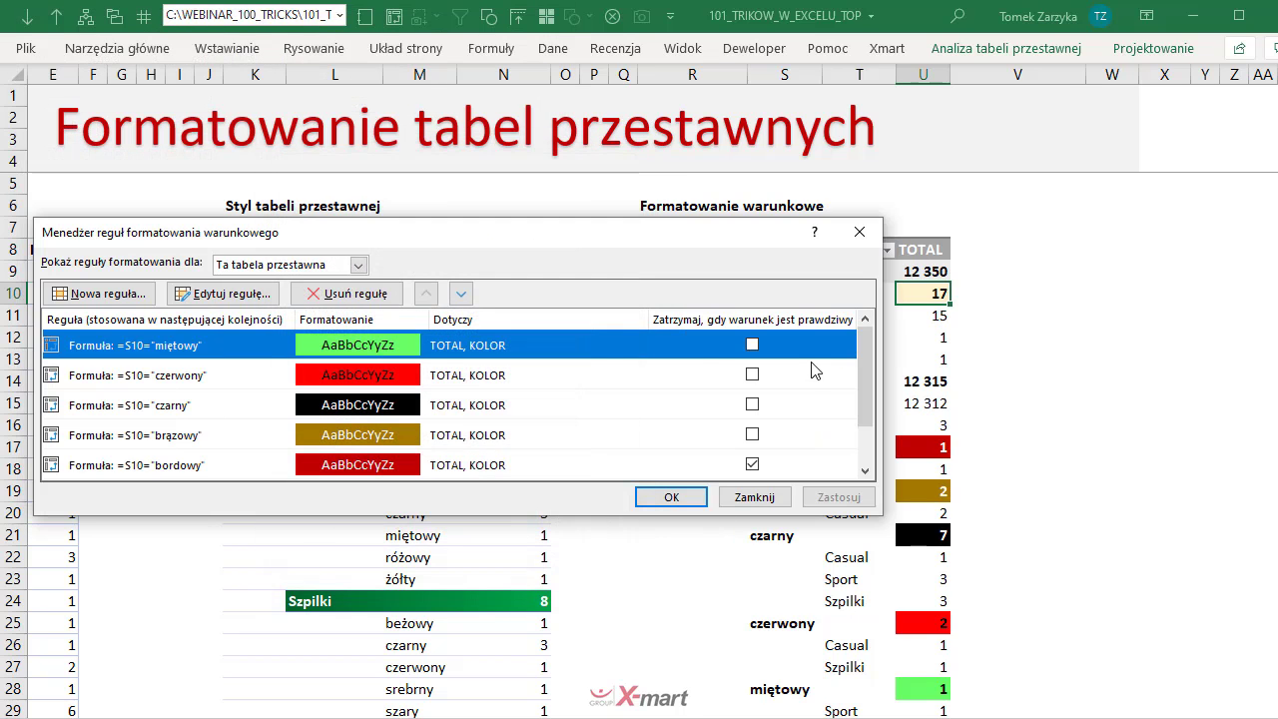
mouse_move(864, 359)
mouse_down()
mouse_move(865, 395)
mouse_move(865, 339)
mouse_up()
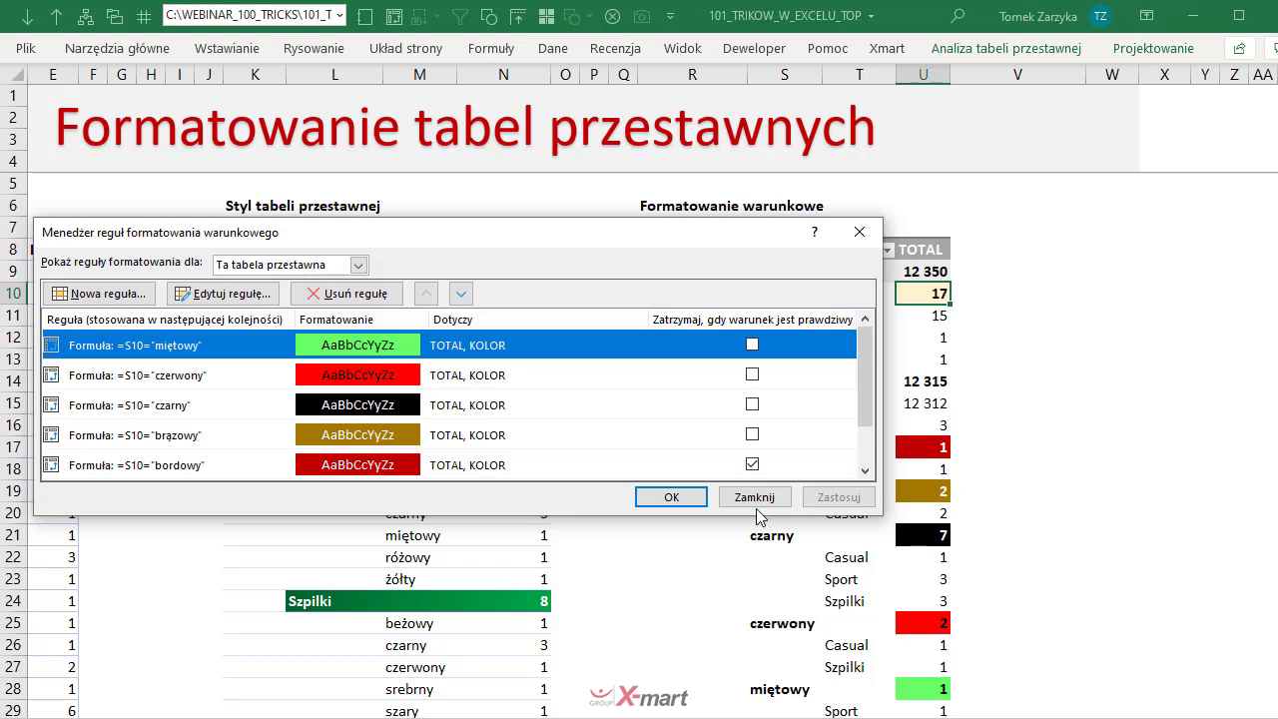
click(756, 504)
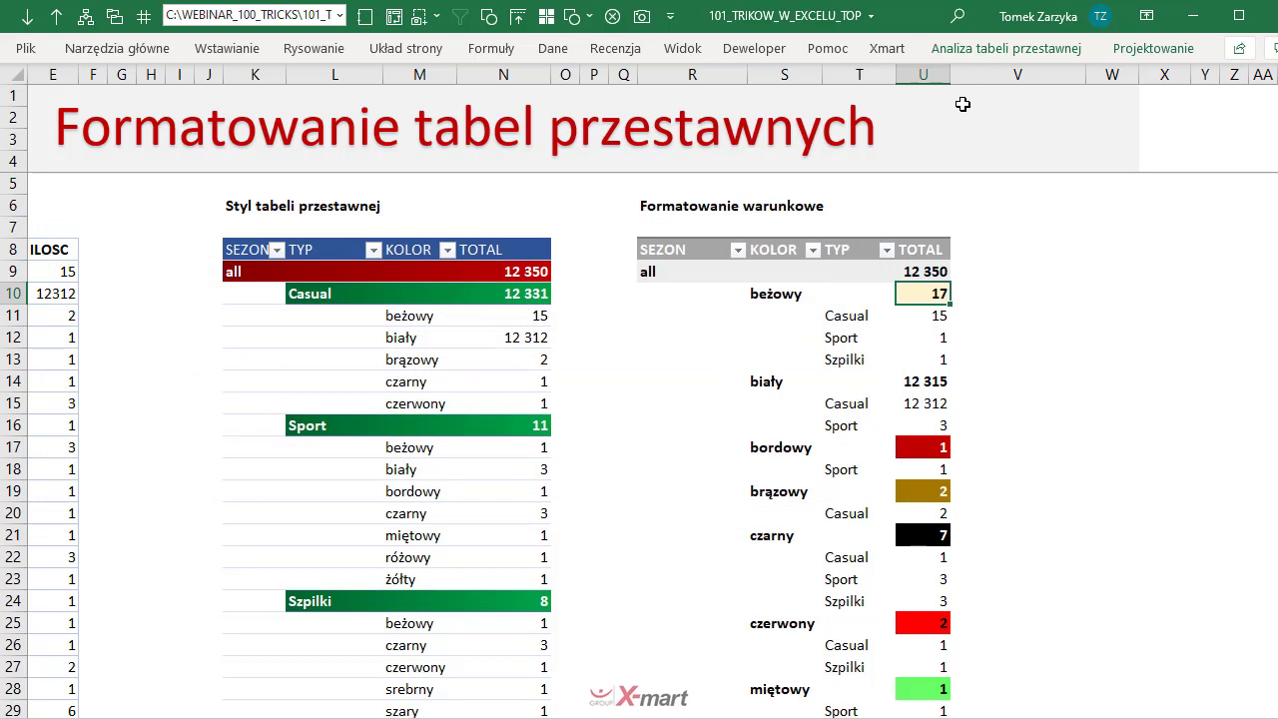
drag(950, 73, 996, 73)
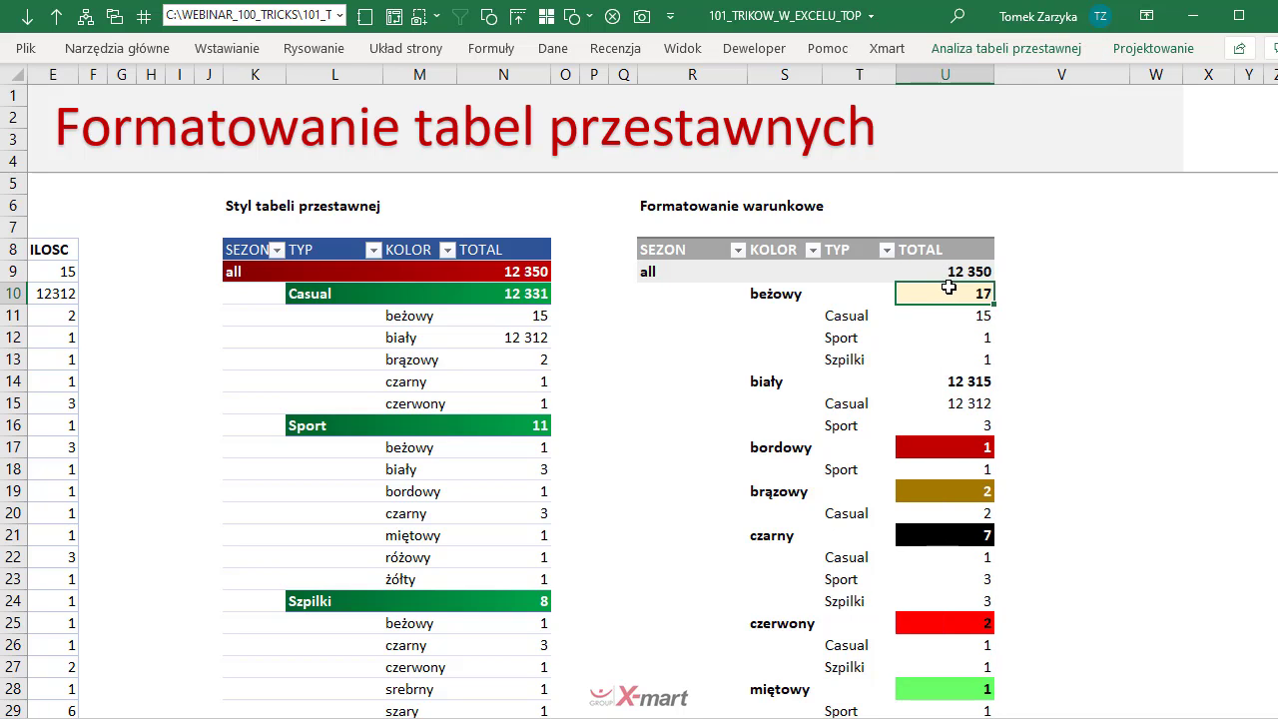
click(781, 296)
click(945, 295)
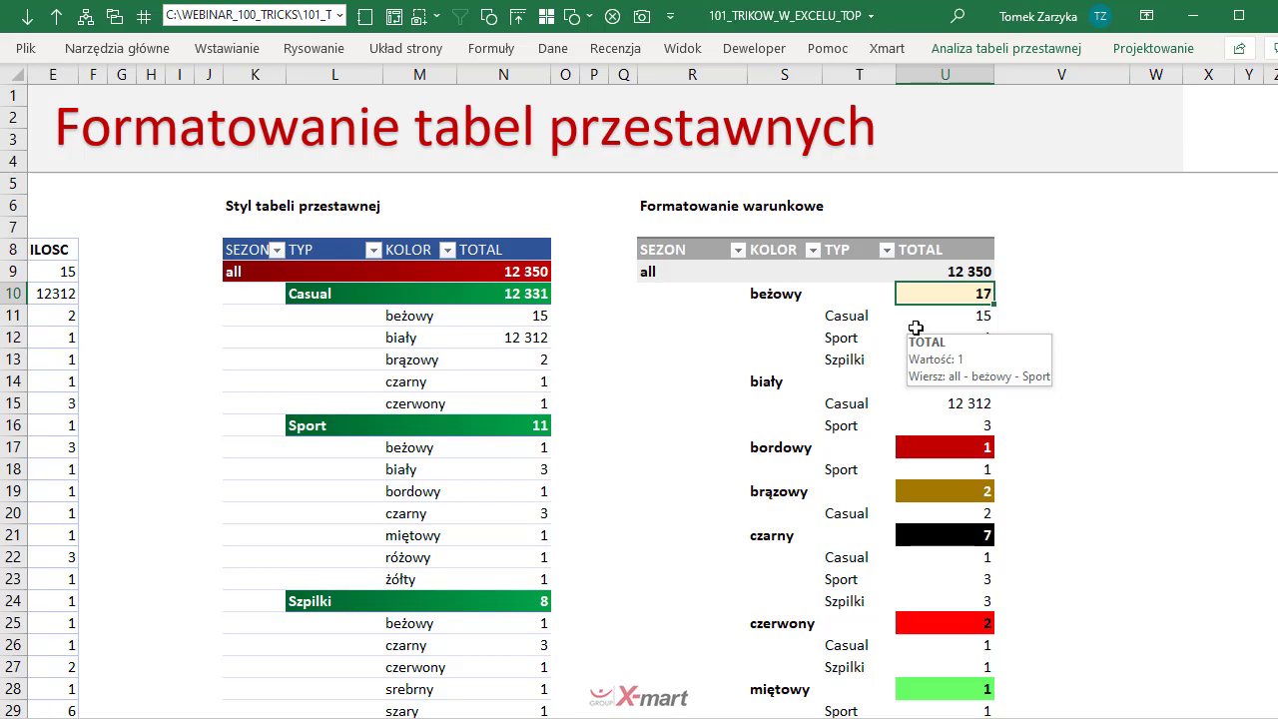
click(786, 297)
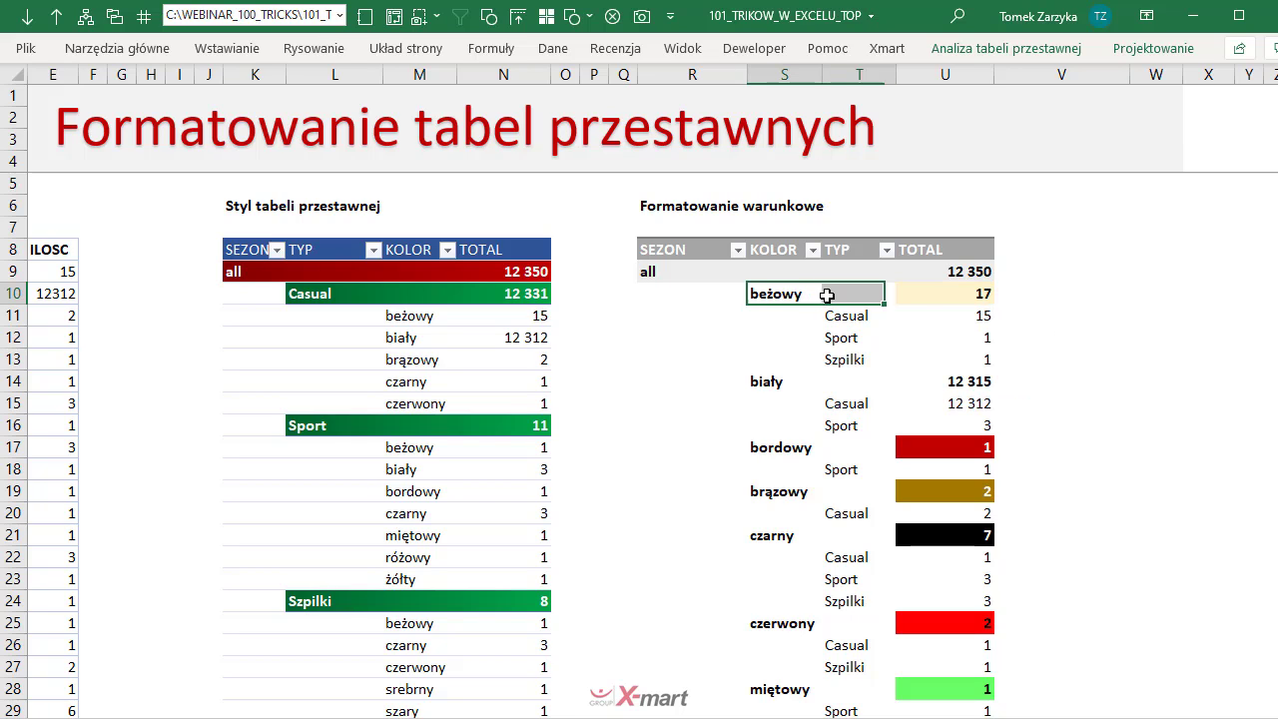
click(968, 298)
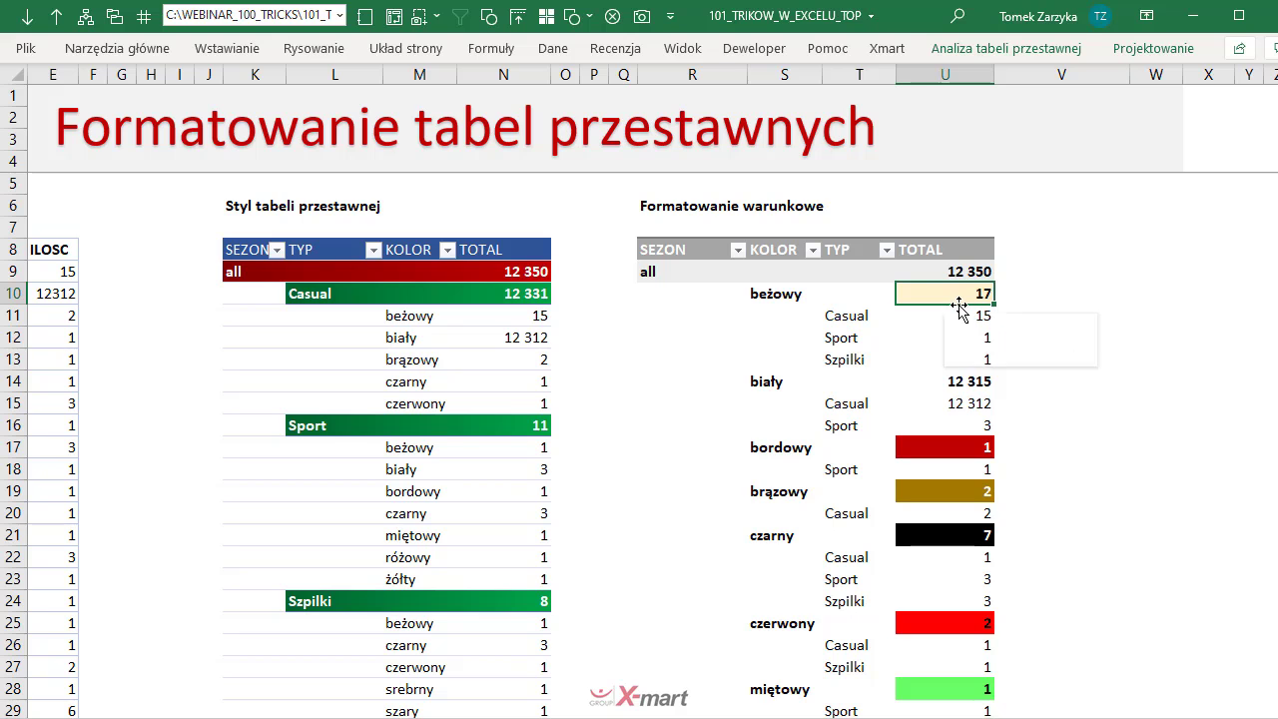
scroll(950, 354, down, 2)
scroll(948, 360, down, 1)
scroll(941, 416, down, 1)
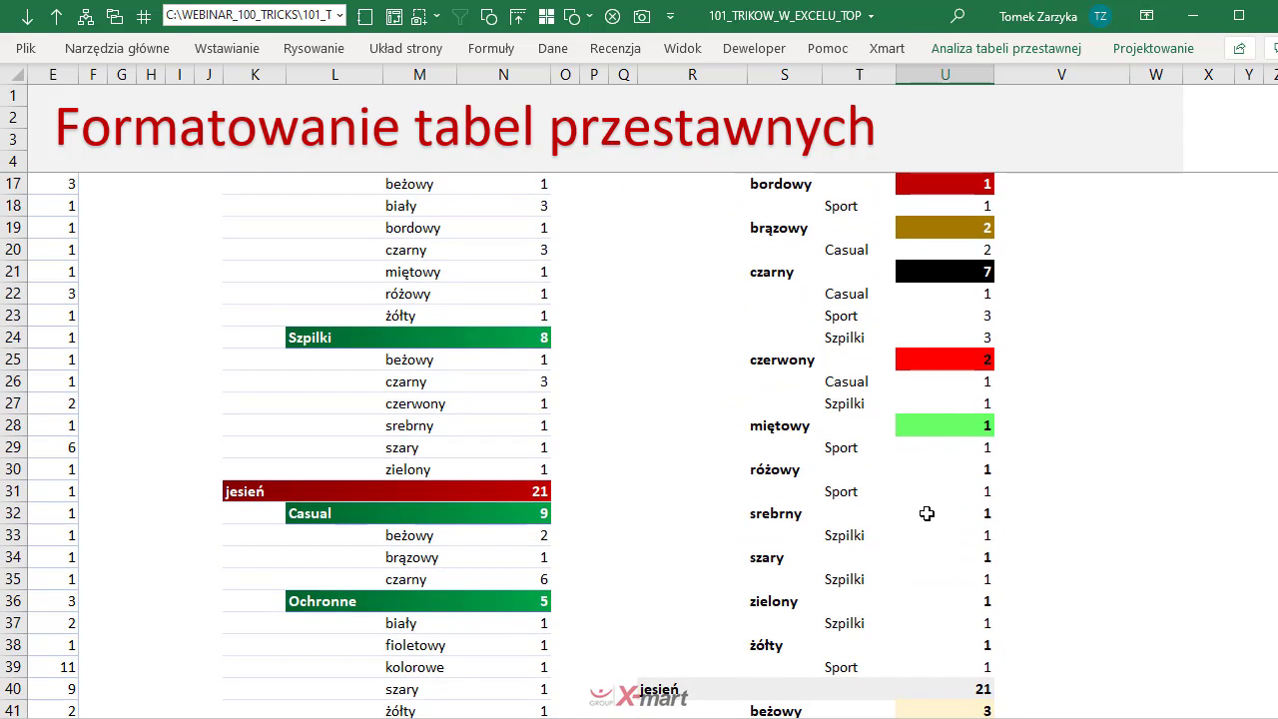
scroll(927, 514, down, 2)
click(958, 477)
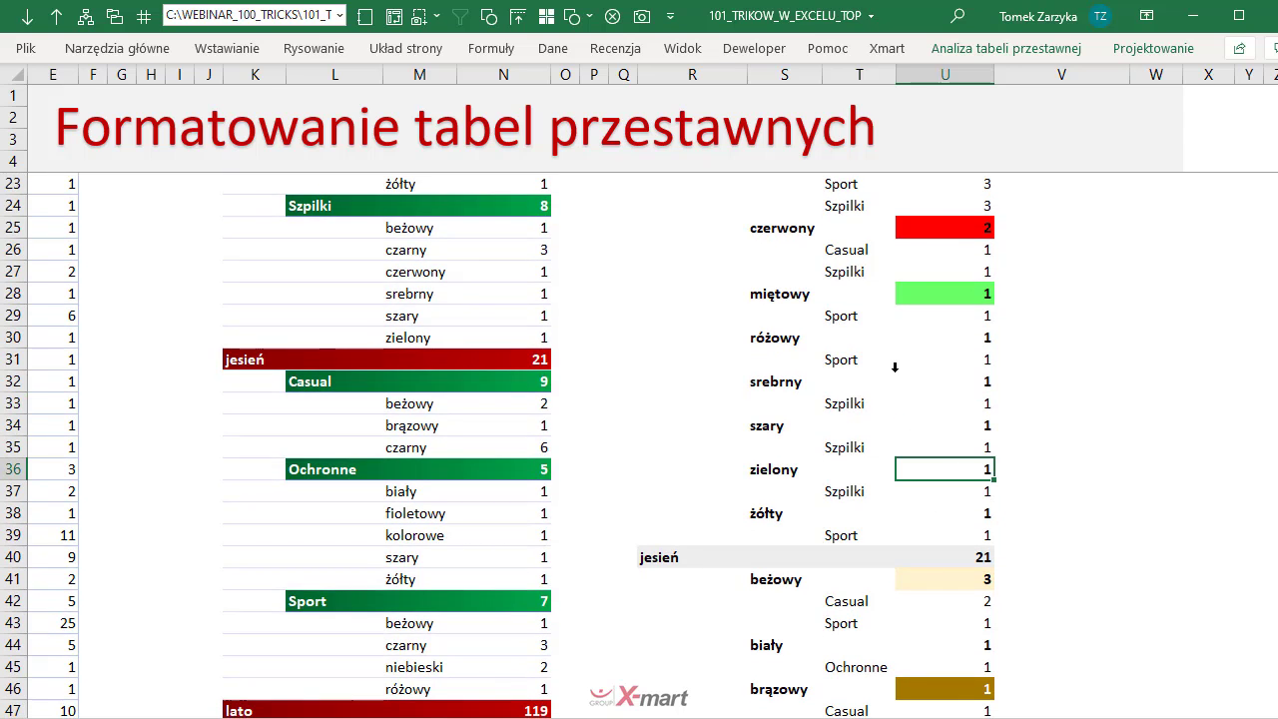
scroll(895, 367, up, 3)
scroll(895, 368, up, 3)
scroll(920, 399, down, 4)
scroll(921, 400, up, 4)
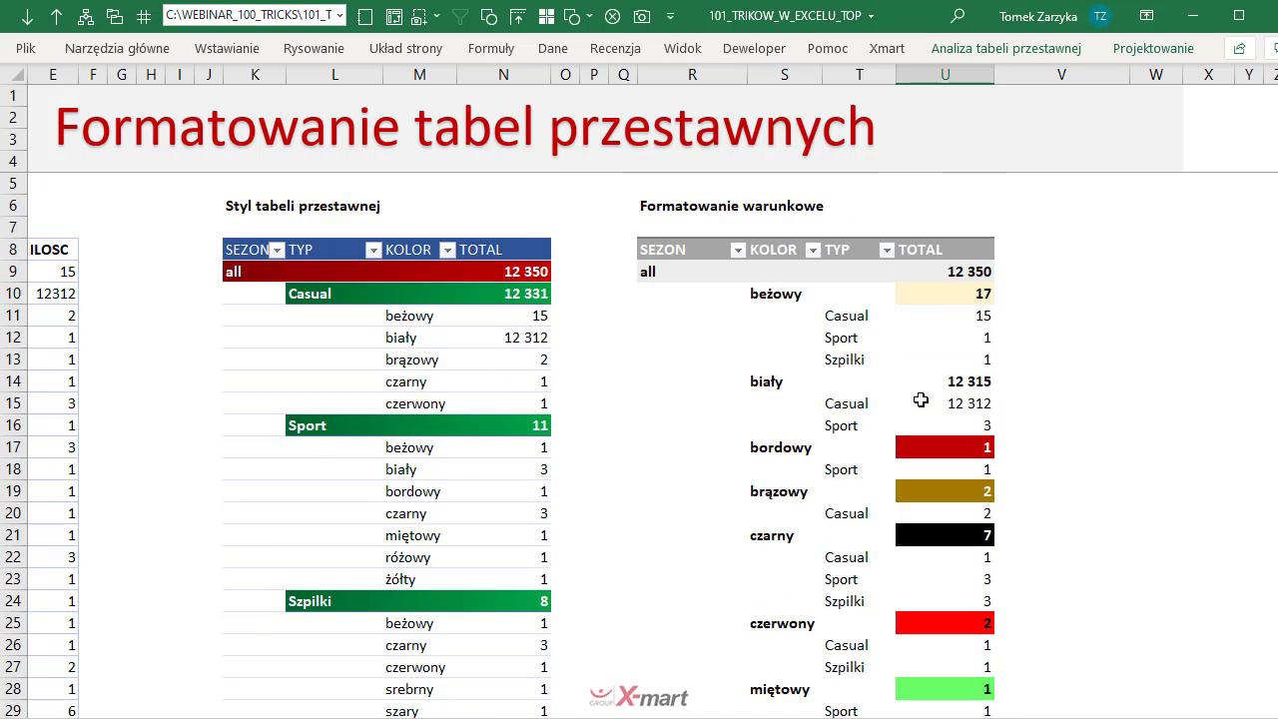
click(944, 299)
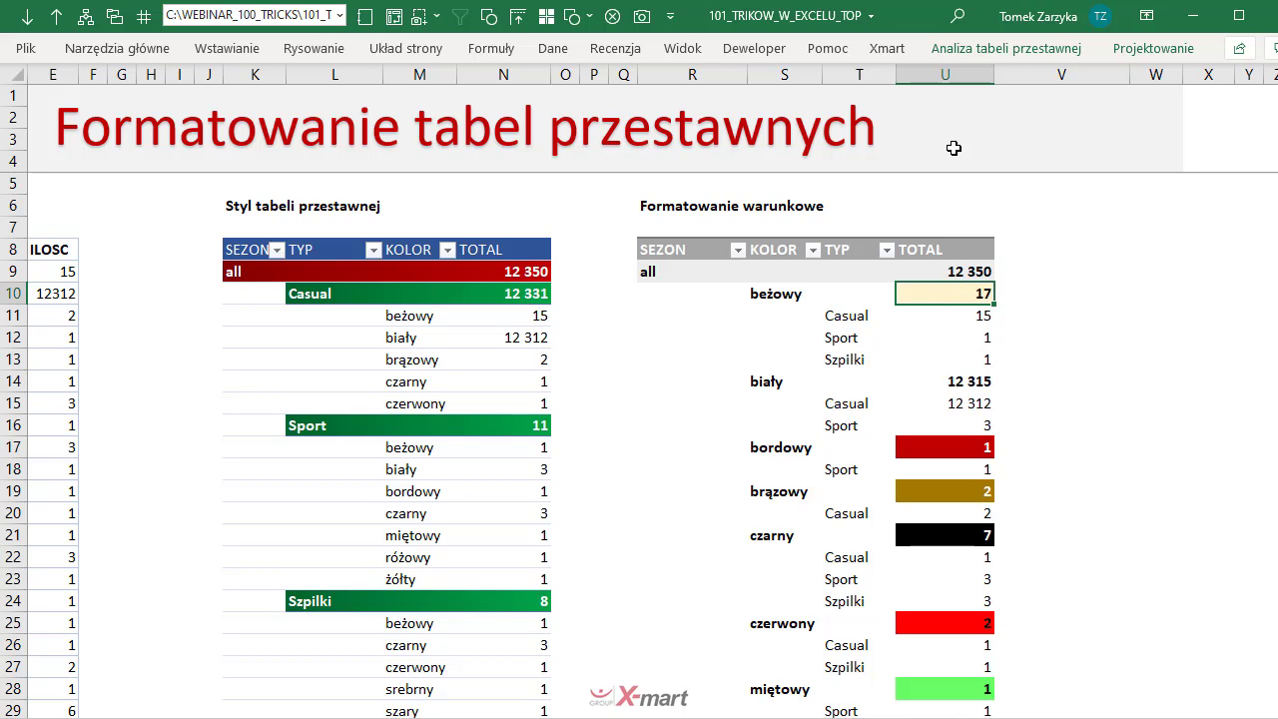
Step: Start a new formula-based conditional rule applied to TOTAL values for each KOLOR
click(115, 50)
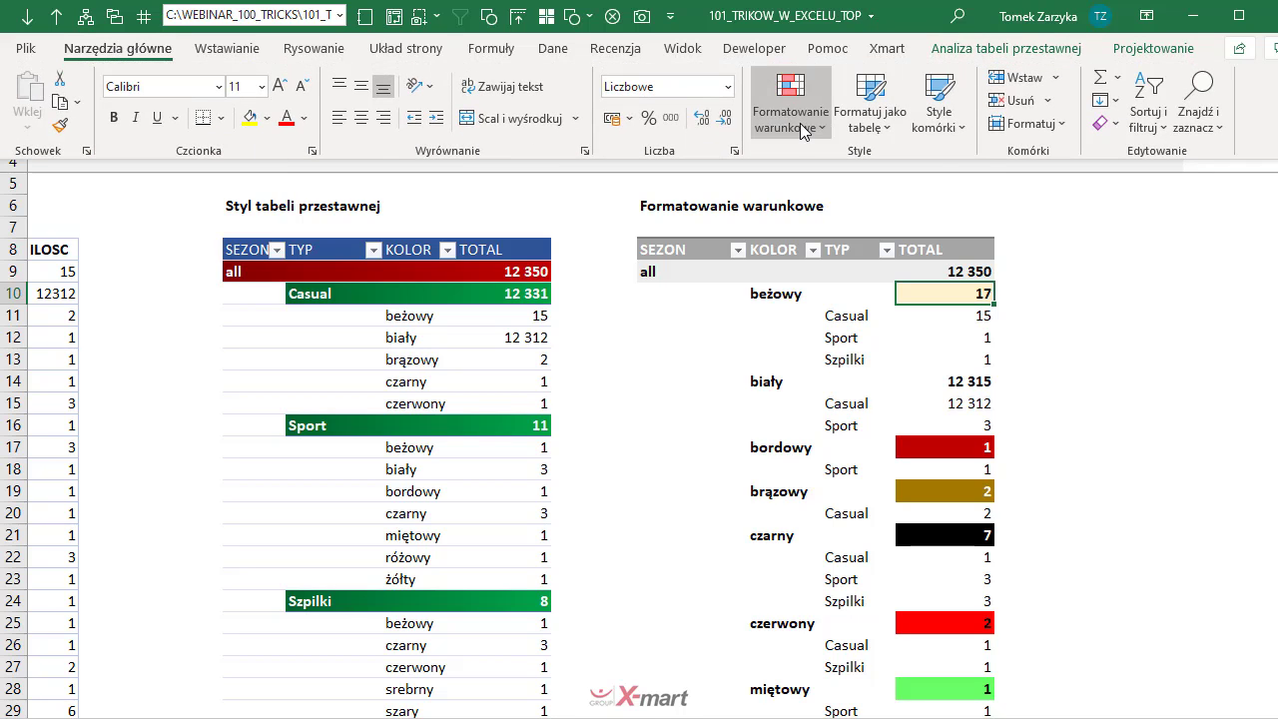
click(804, 120)
click(837, 457)
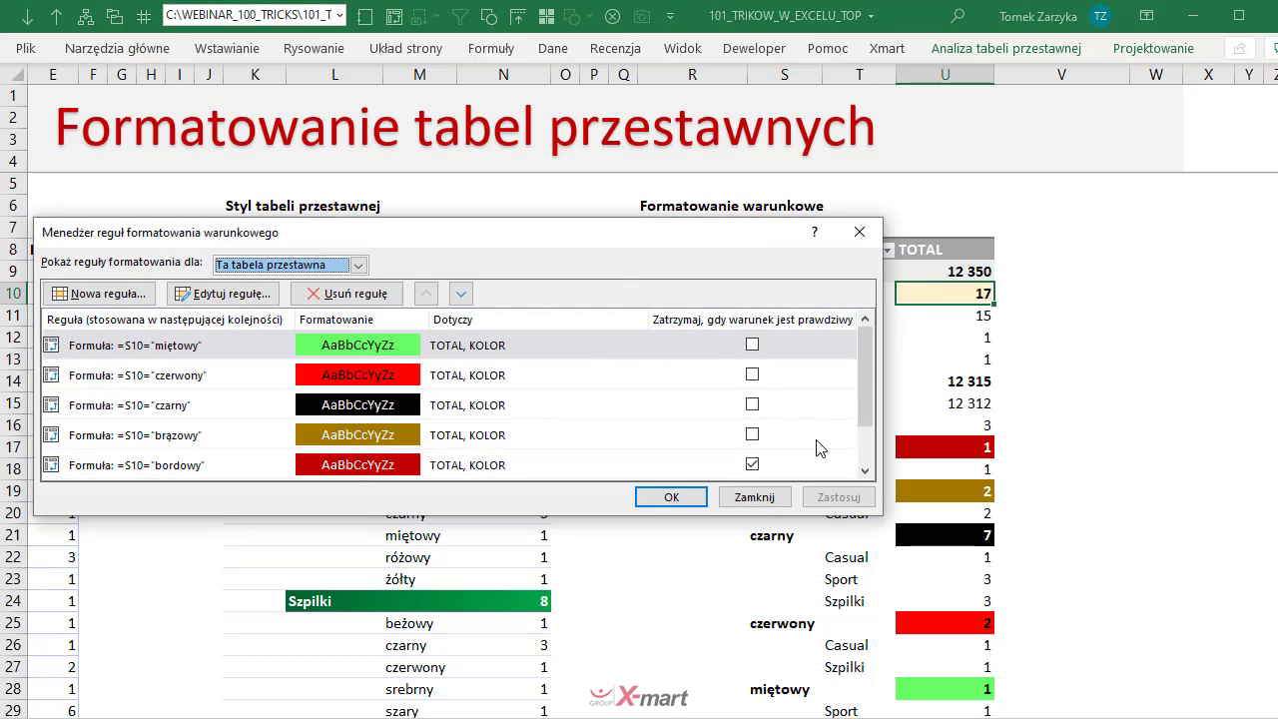
drag(527, 232, 554, 166)
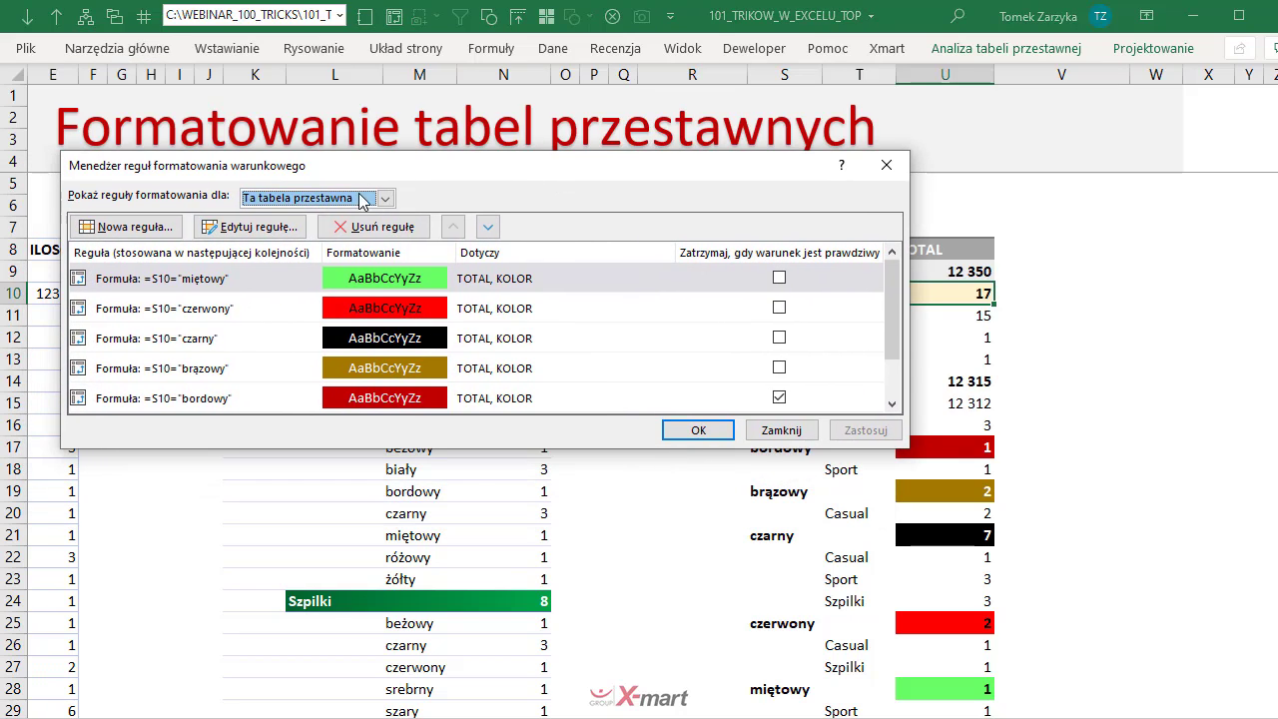
click(168, 228)
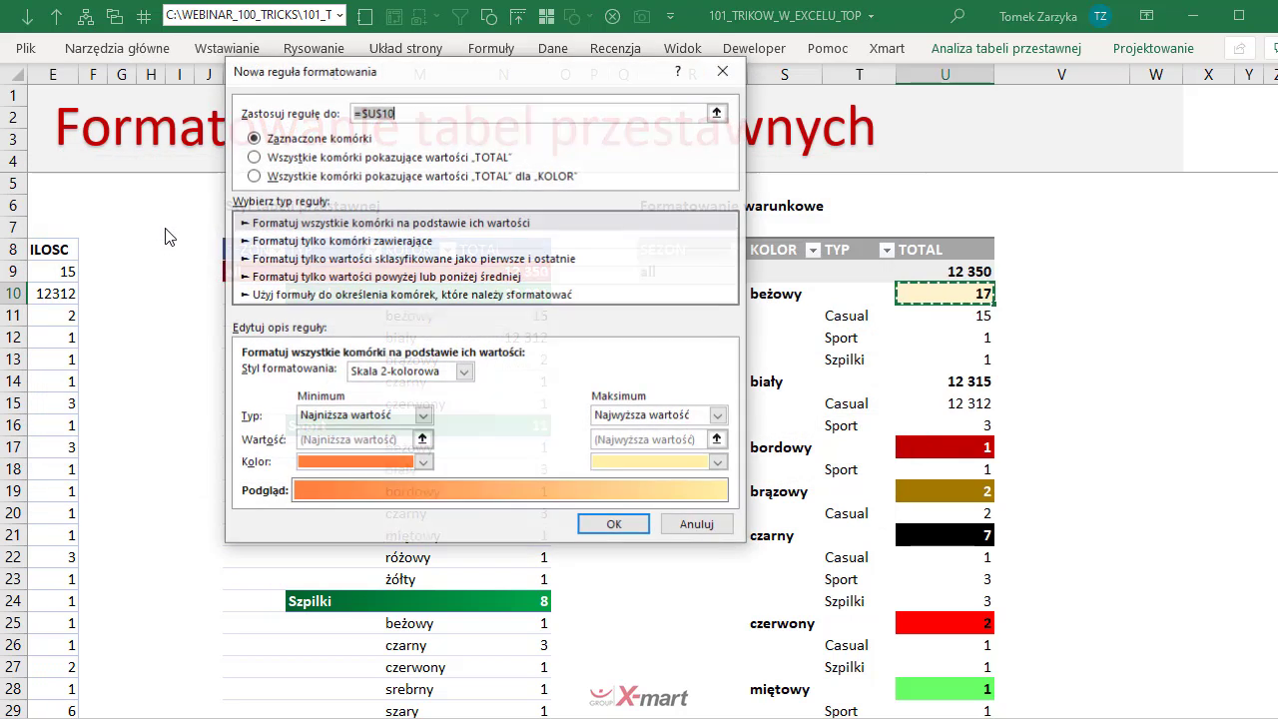
click(270, 177)
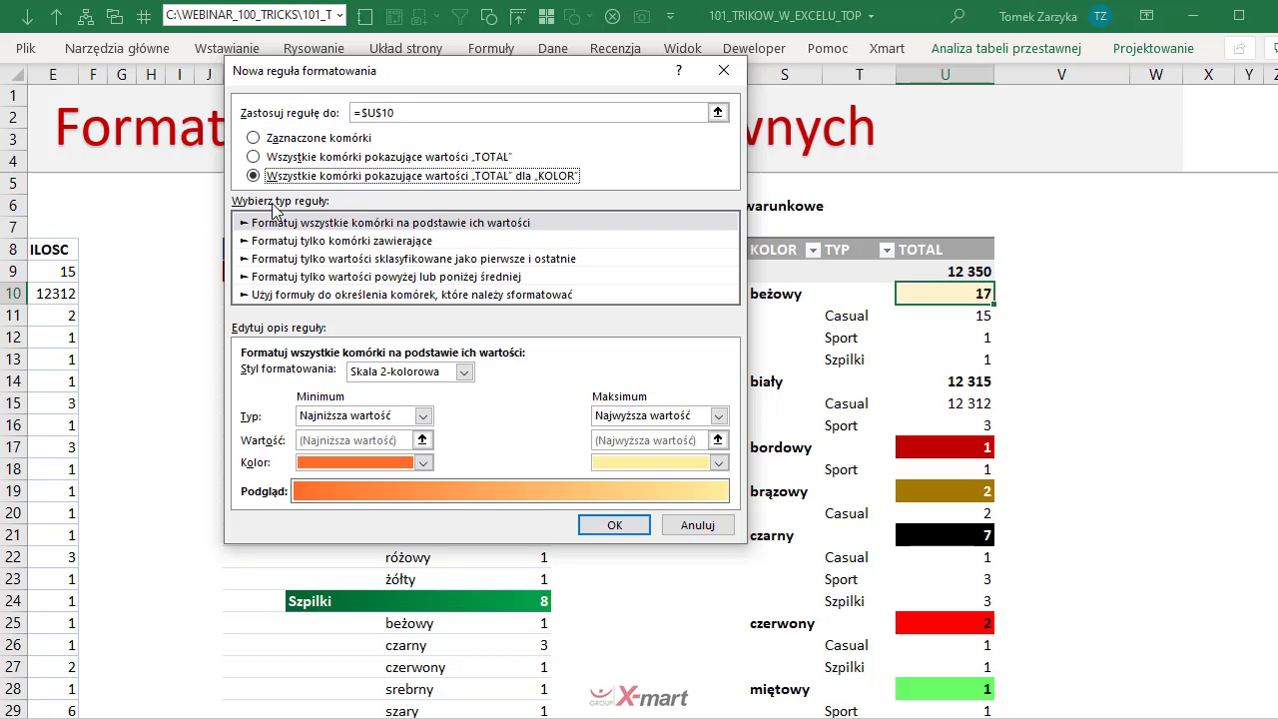
click(367, 294)
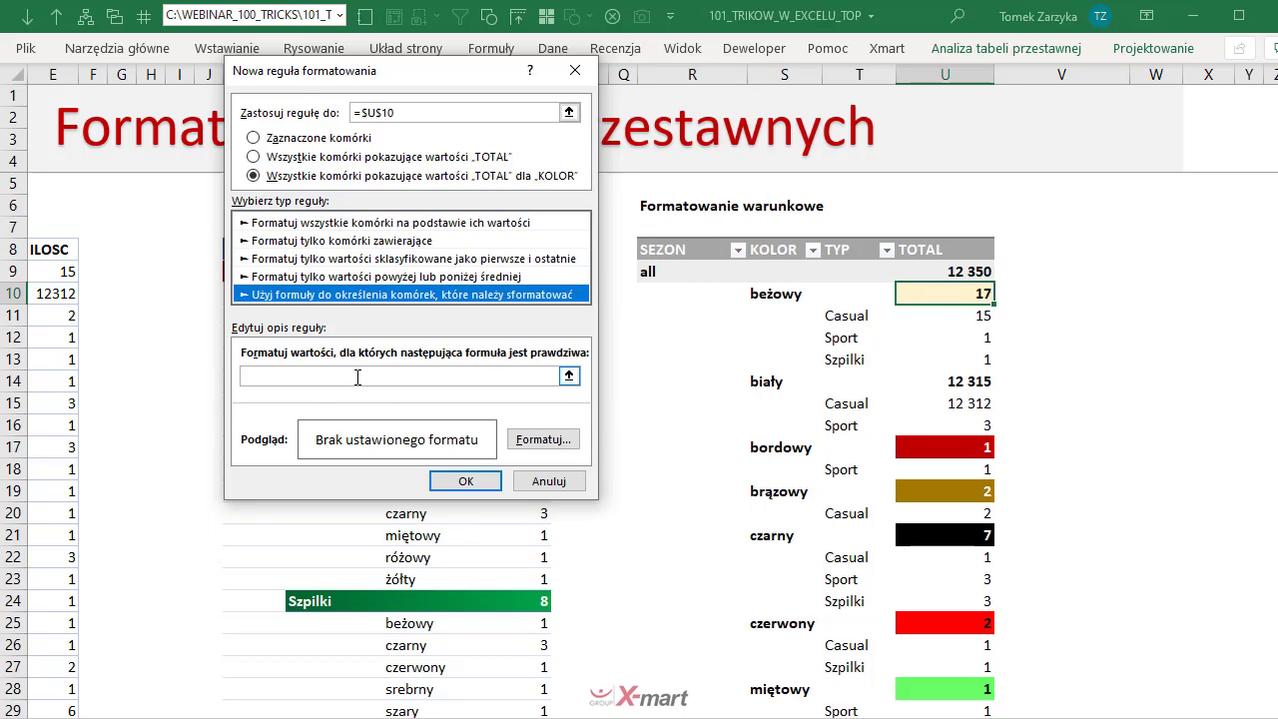
click(316, 377)
text(=)
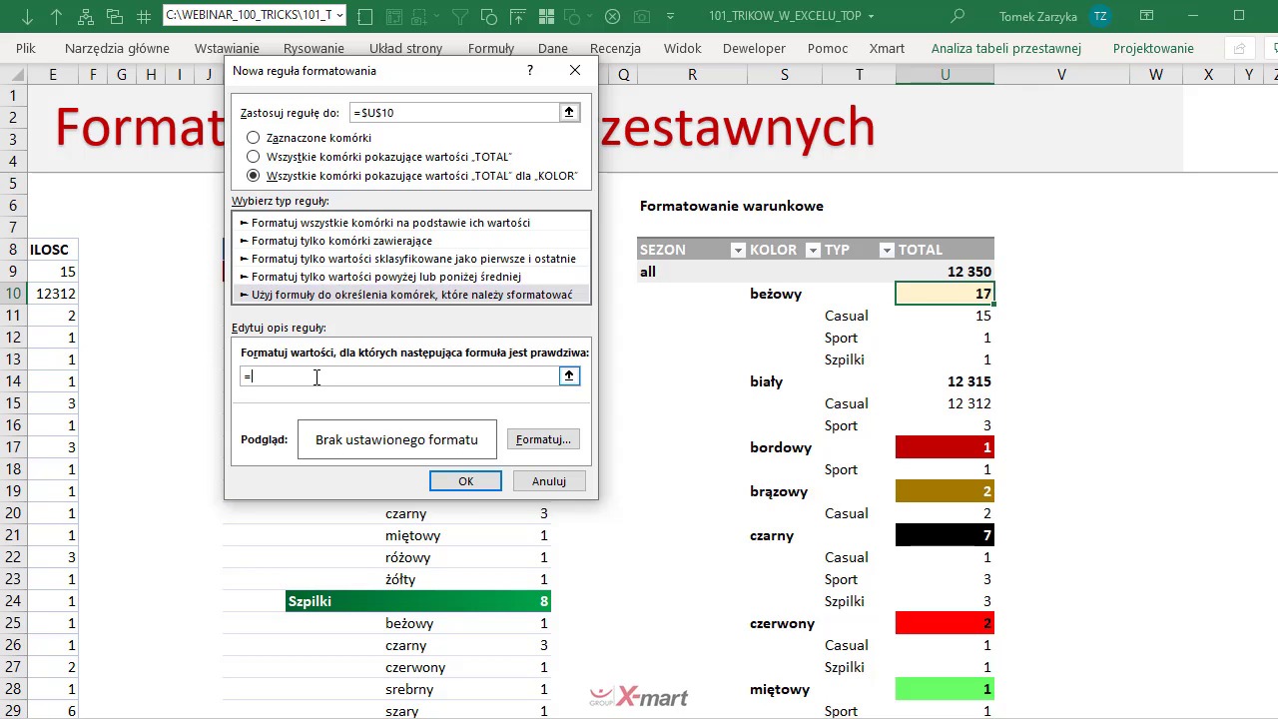
Step: Enter the rule formula =$S10="zielony" with only column S anchored
click(777, 297)
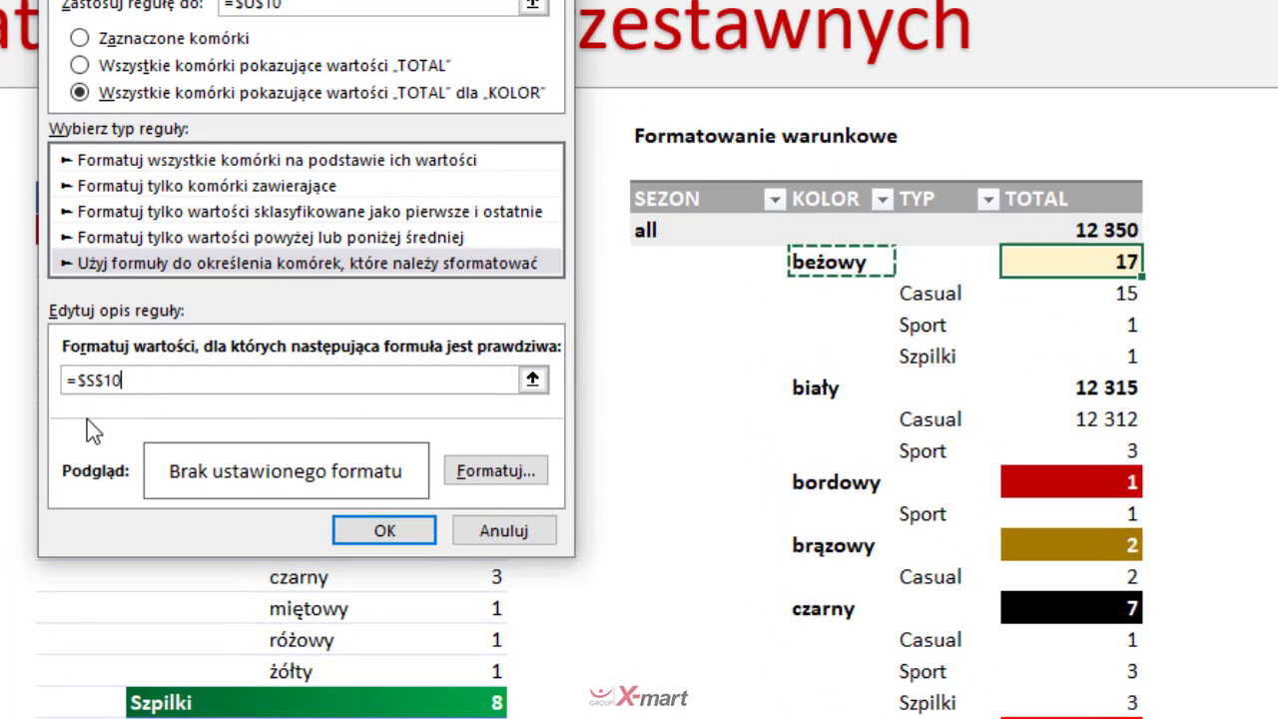
key(F4)
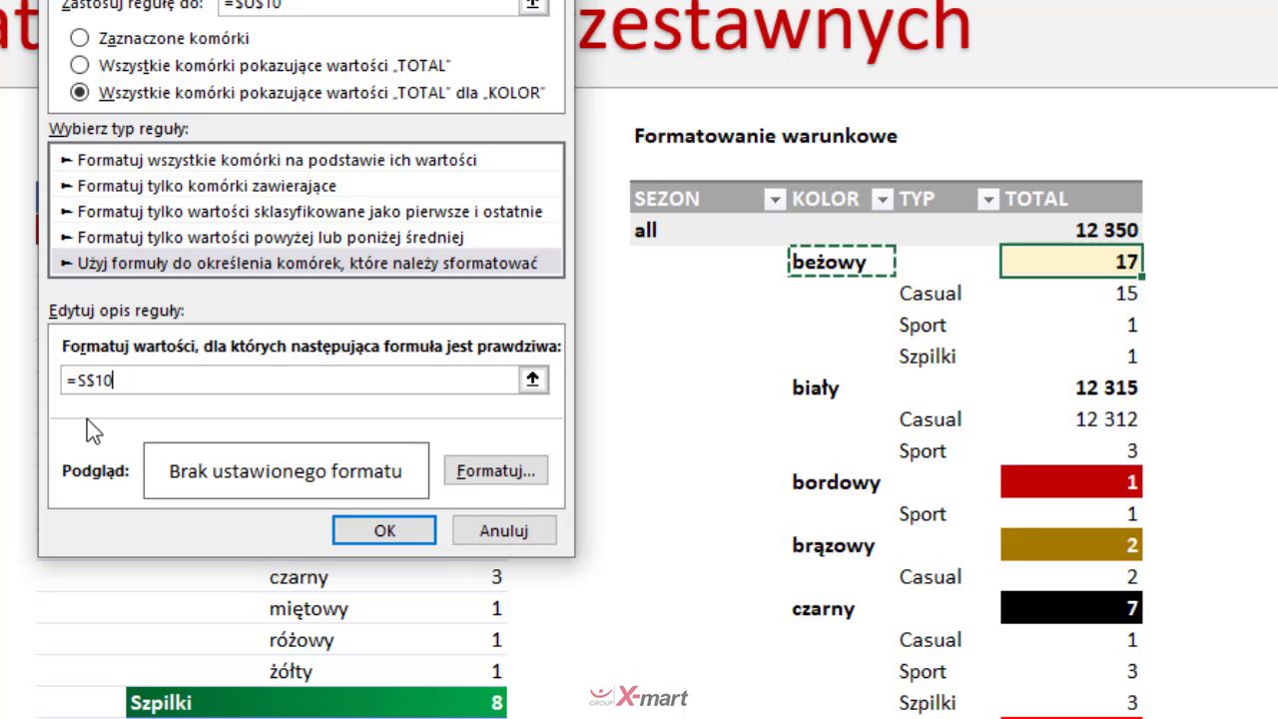
key(F4)
text(="zielo)
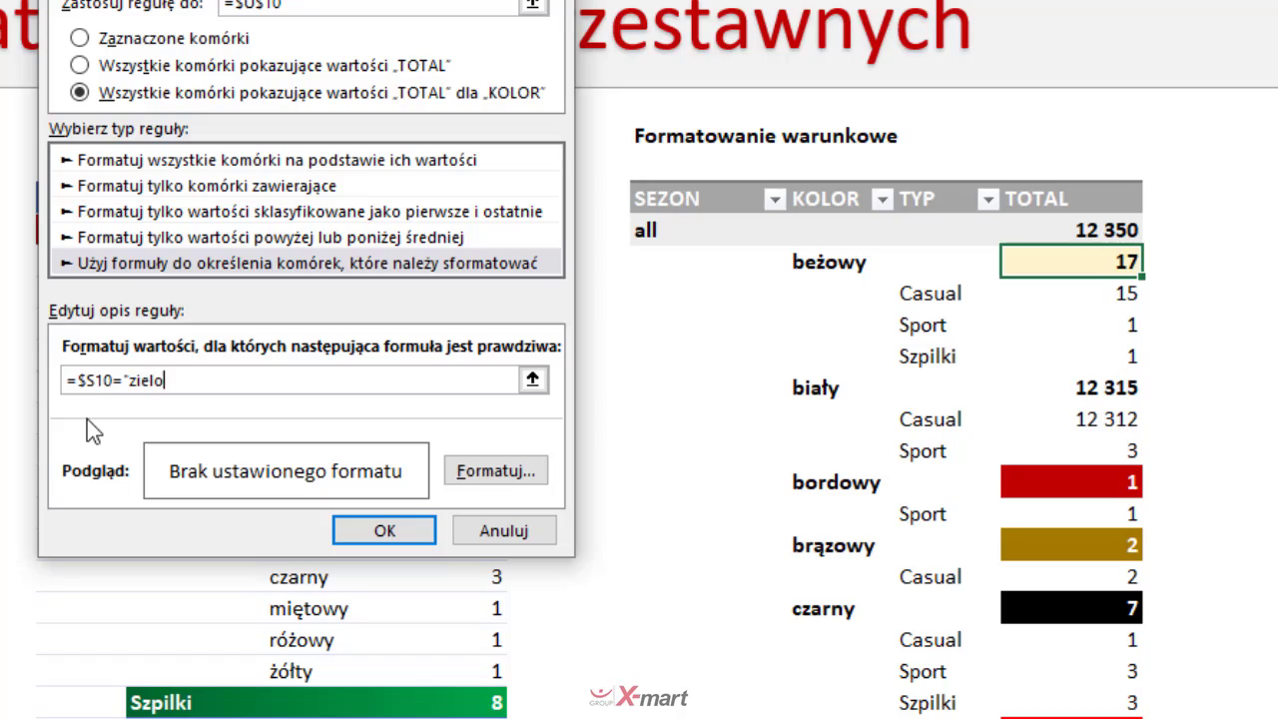
text(ny")
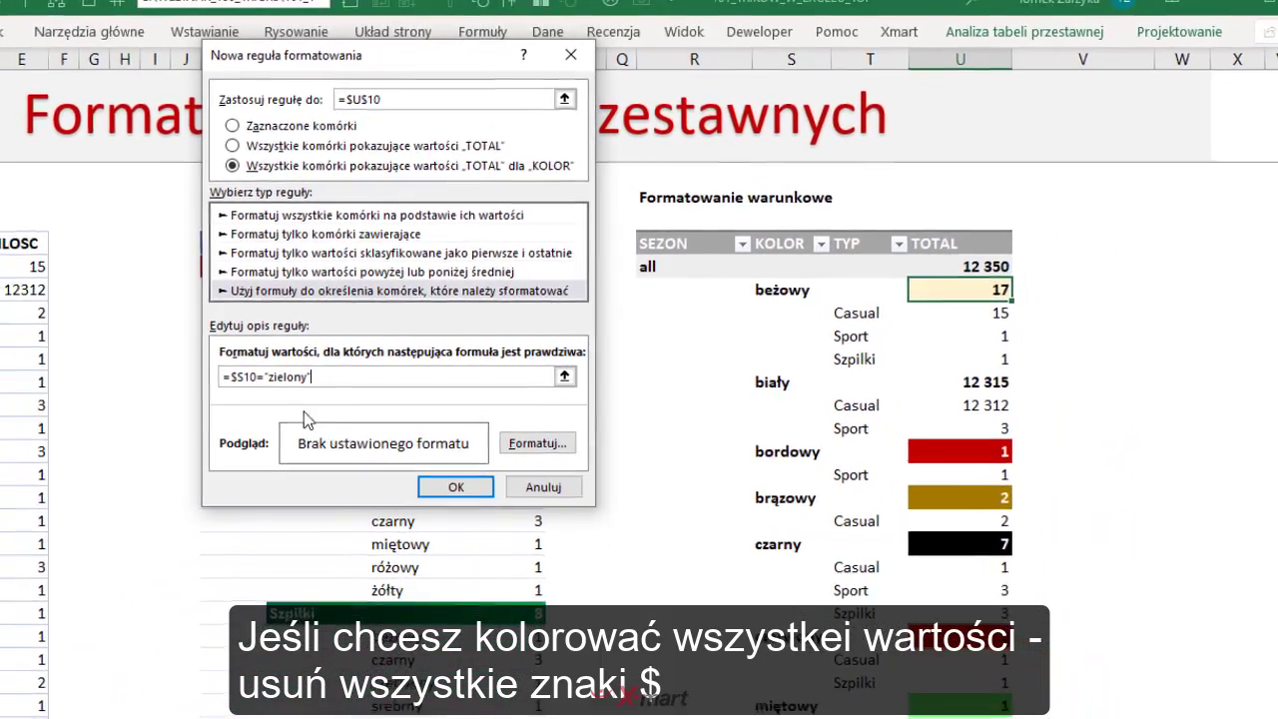
Step: Give the rule a green fill, apply it, and check the zielony total turns green
click(534, 441)
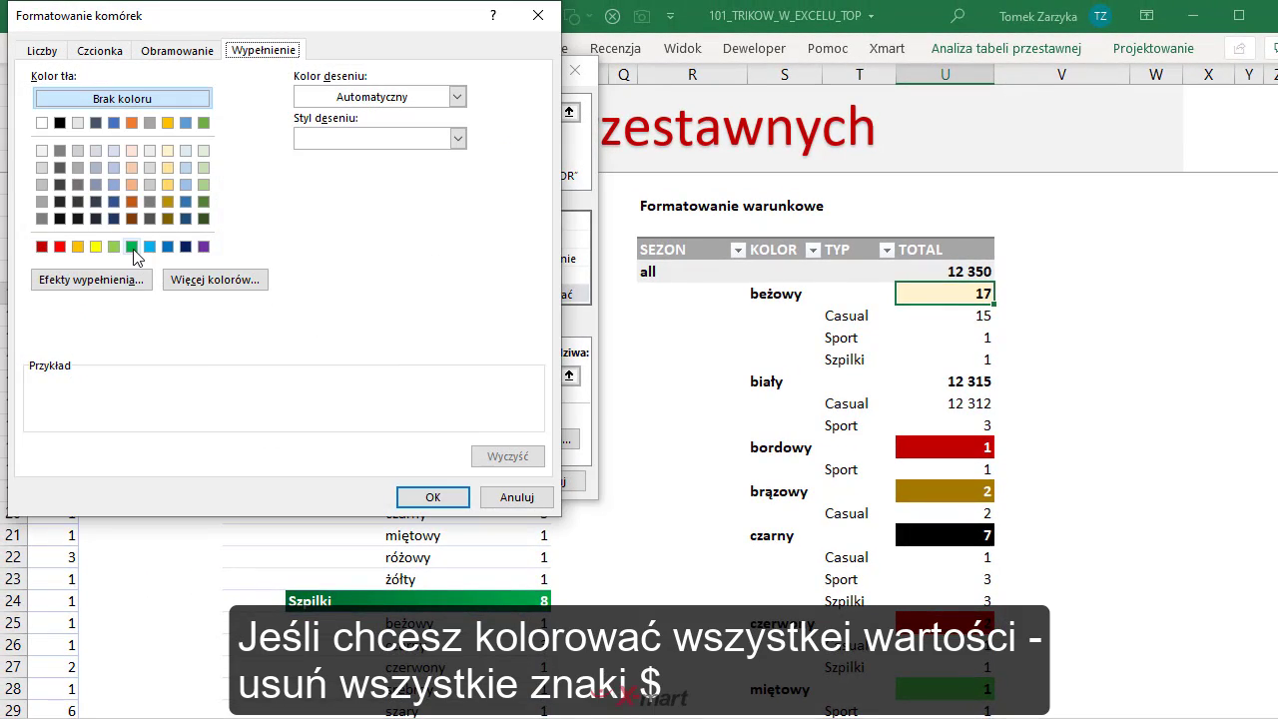
click(132, 247)
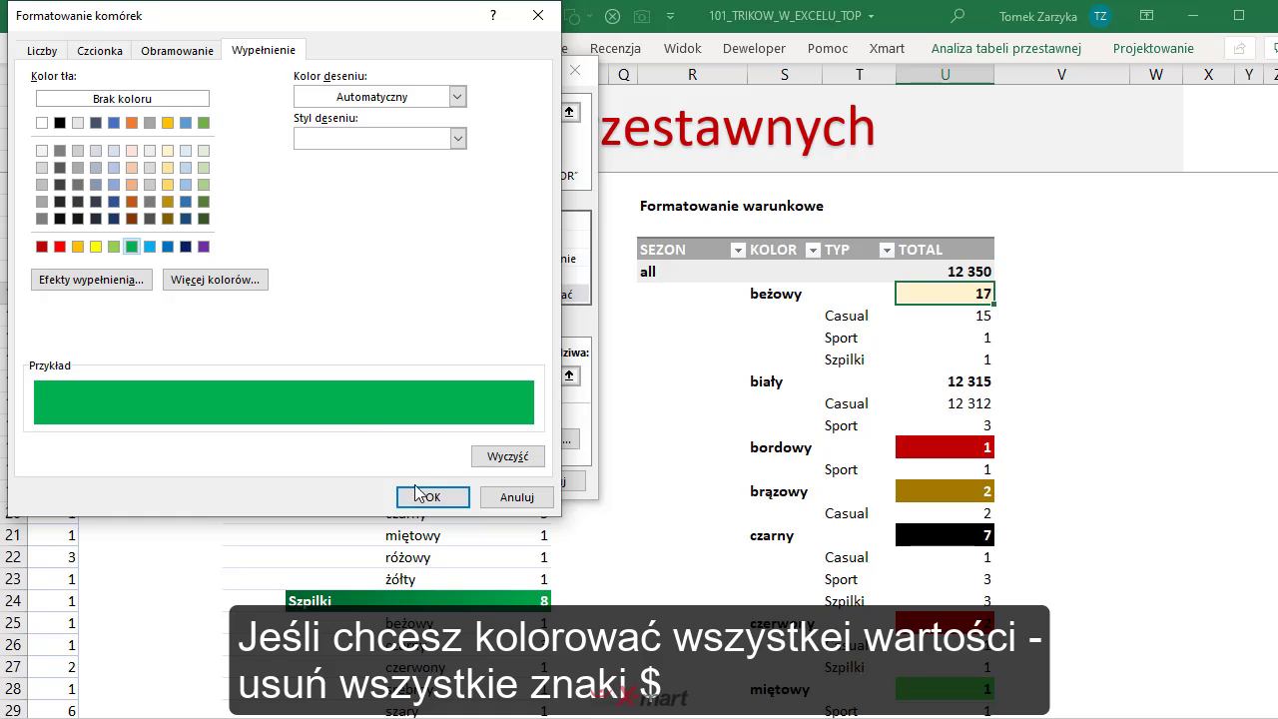
click(424, 495)
click(462, 481)
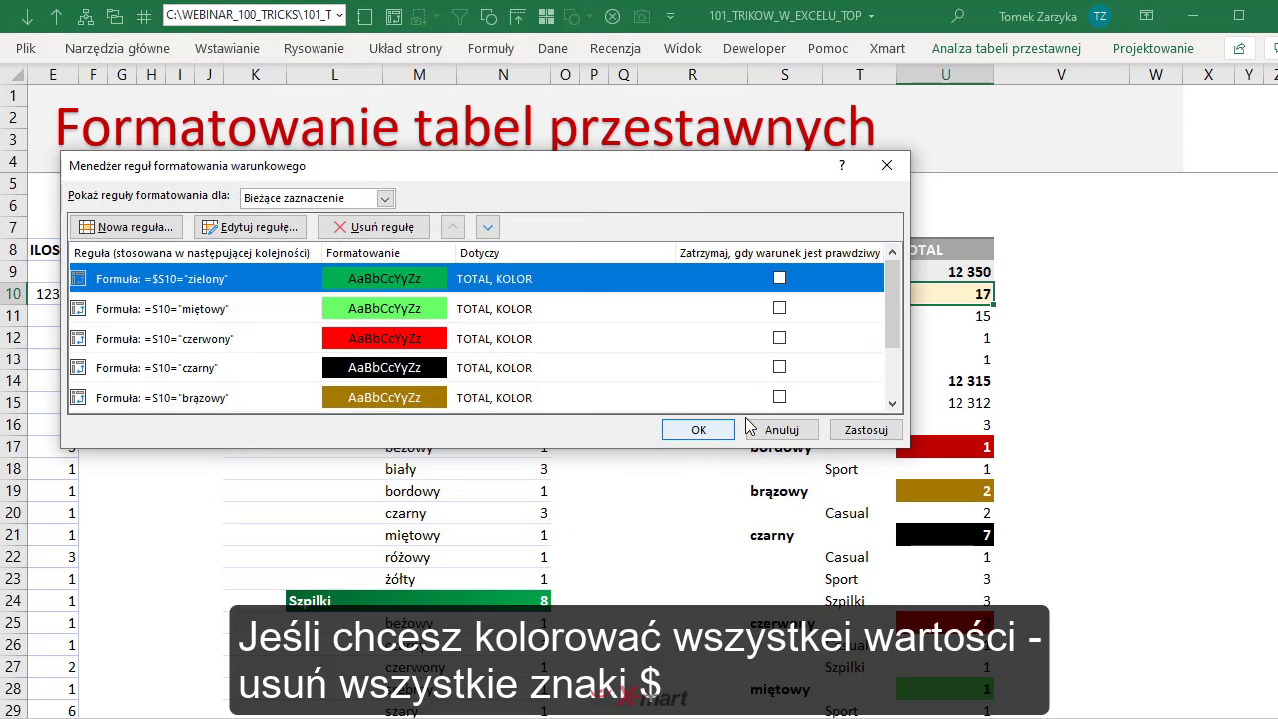
click(867, 432)
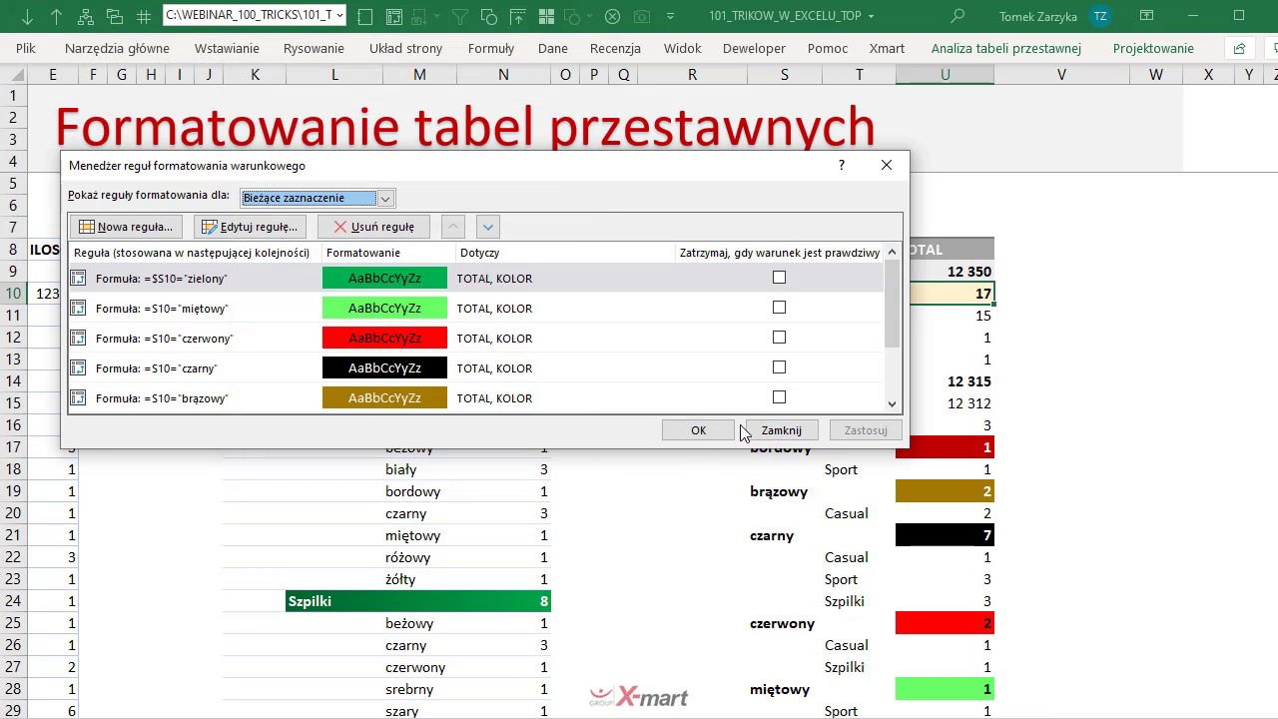
click(699, 430)
scroll(1051, 390, down, 2)
click(929, 600)
scroll(1044, 480, up, 4)
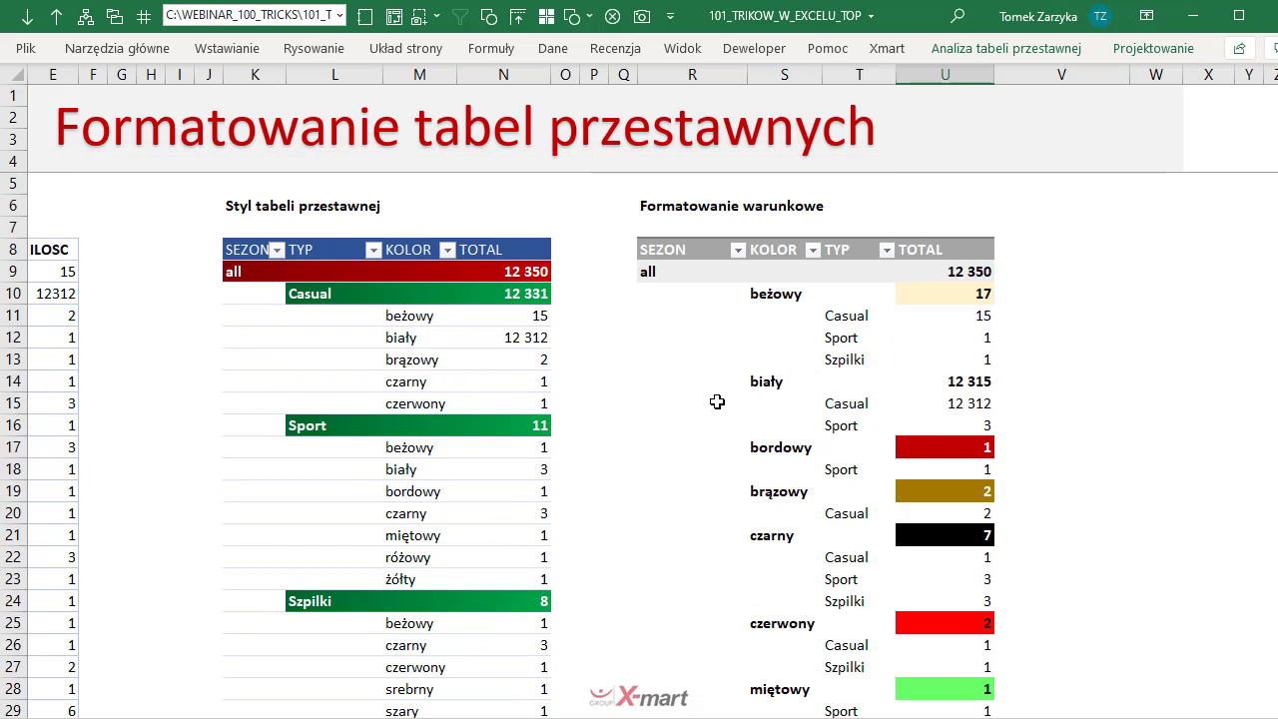
Step: Return to the top of the tricks overview sheet and open the recent workbooks list with Ctrl+O
key(ctrl+Home)
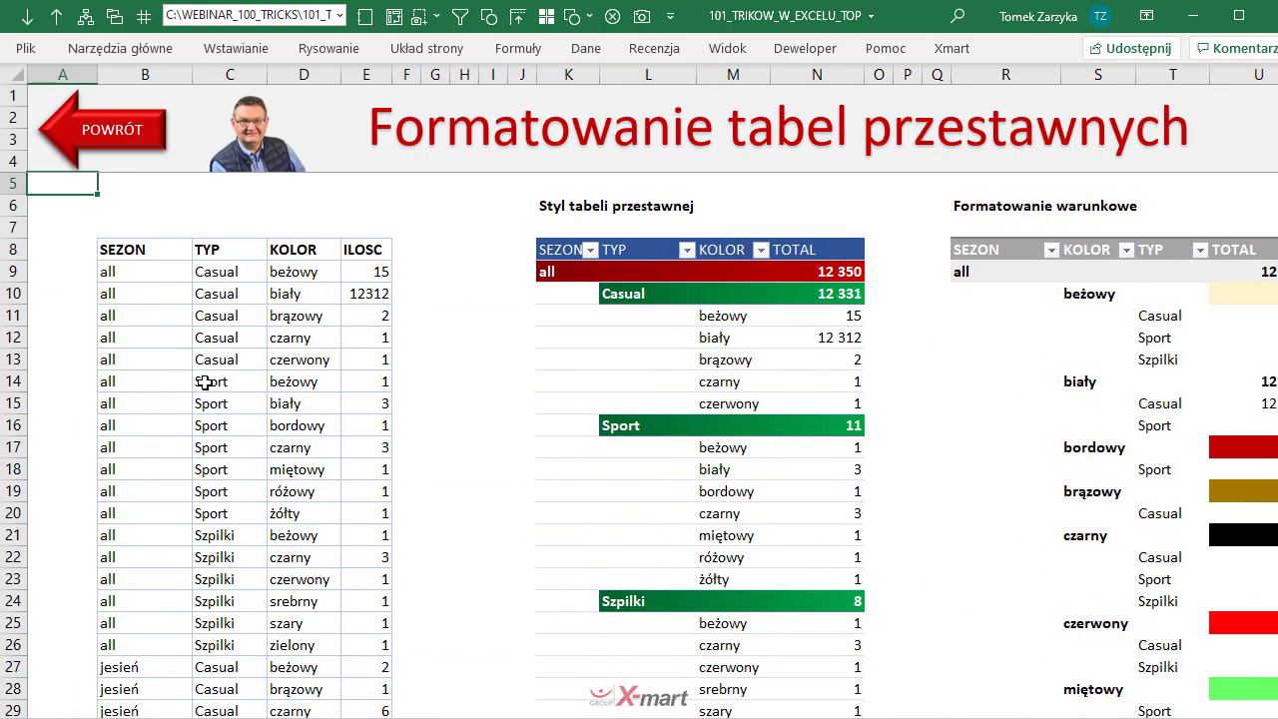
click(101, 150)
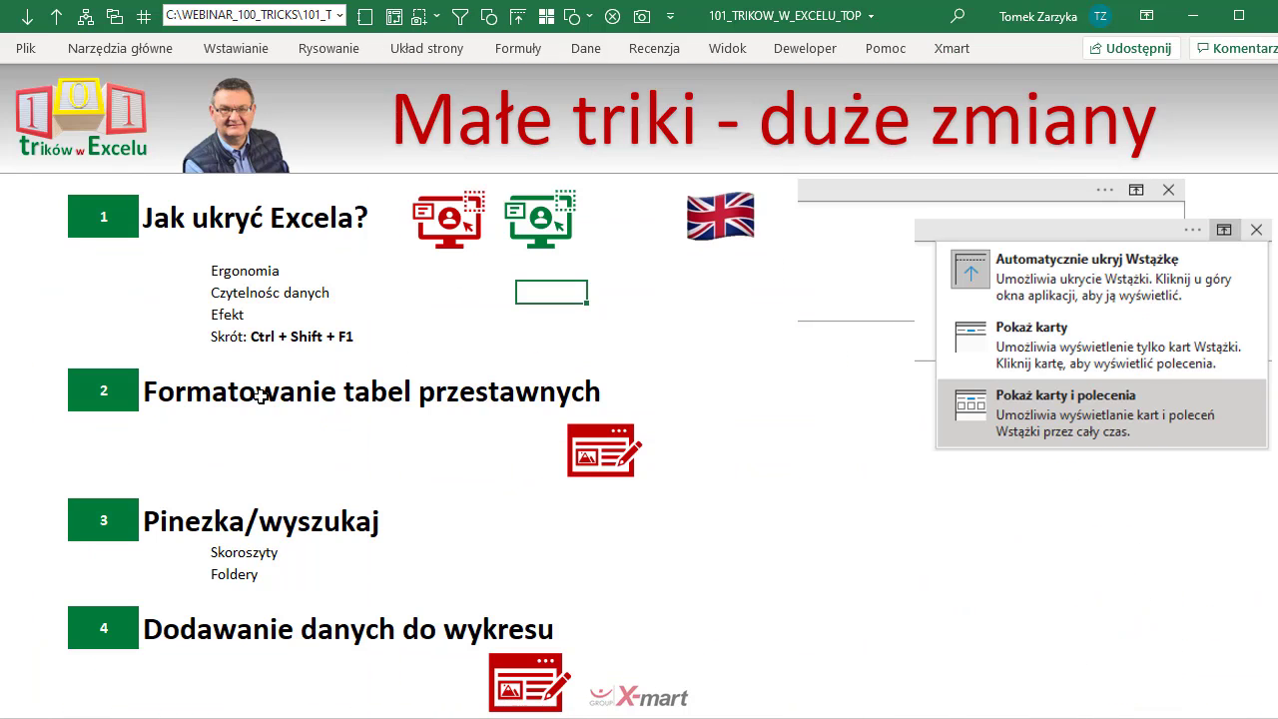
scroll(250, 402, down, 2)
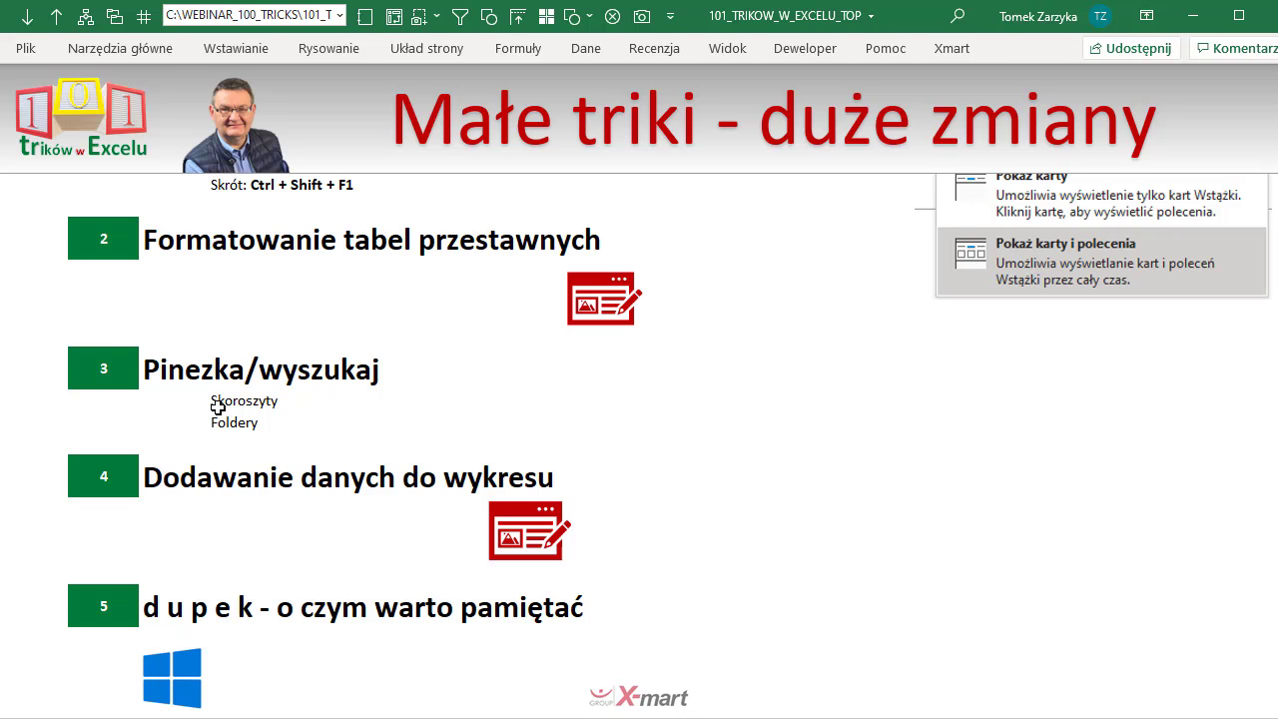
key(ctrl+o)
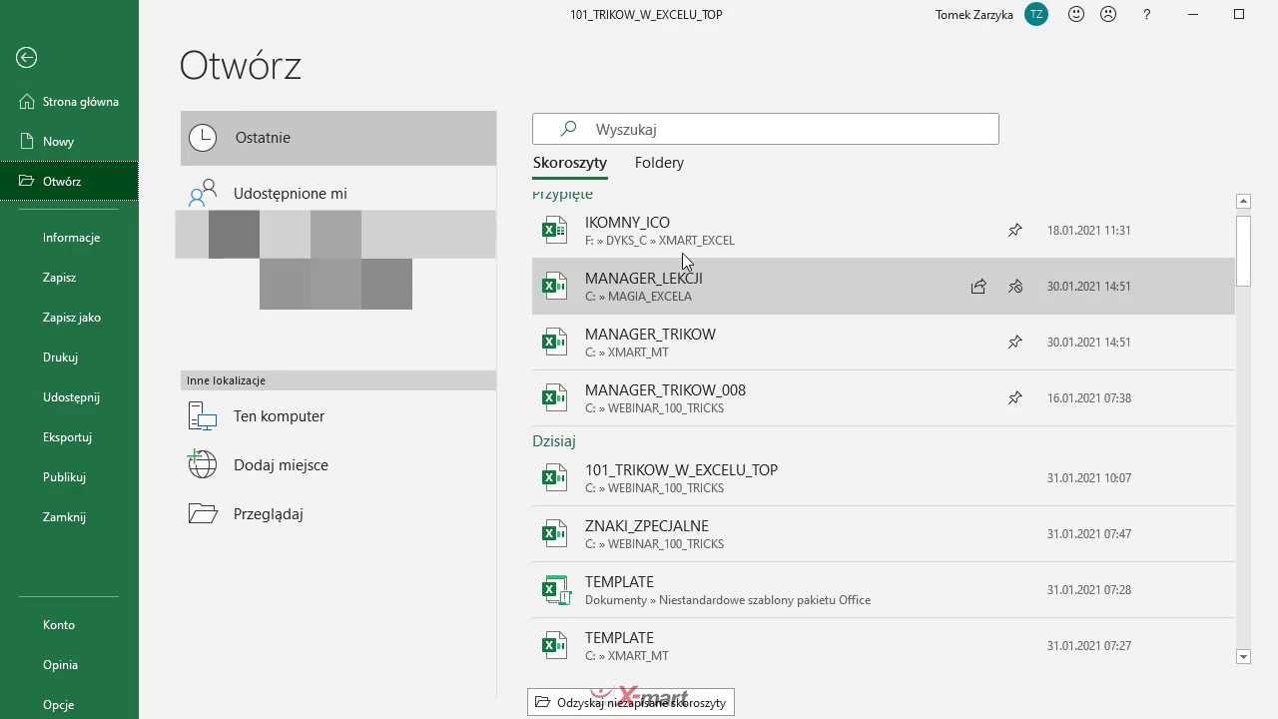
scroll(640, 282, up, 2)
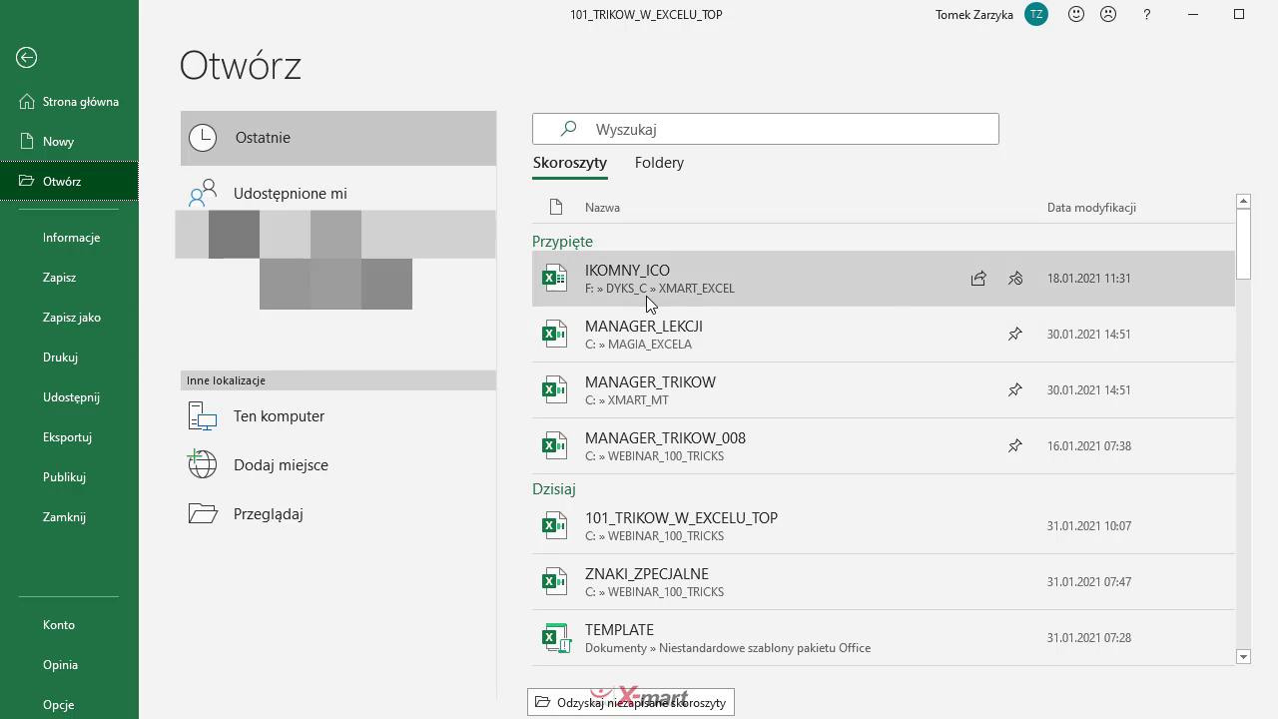
scroll(689, 347, down, 2)
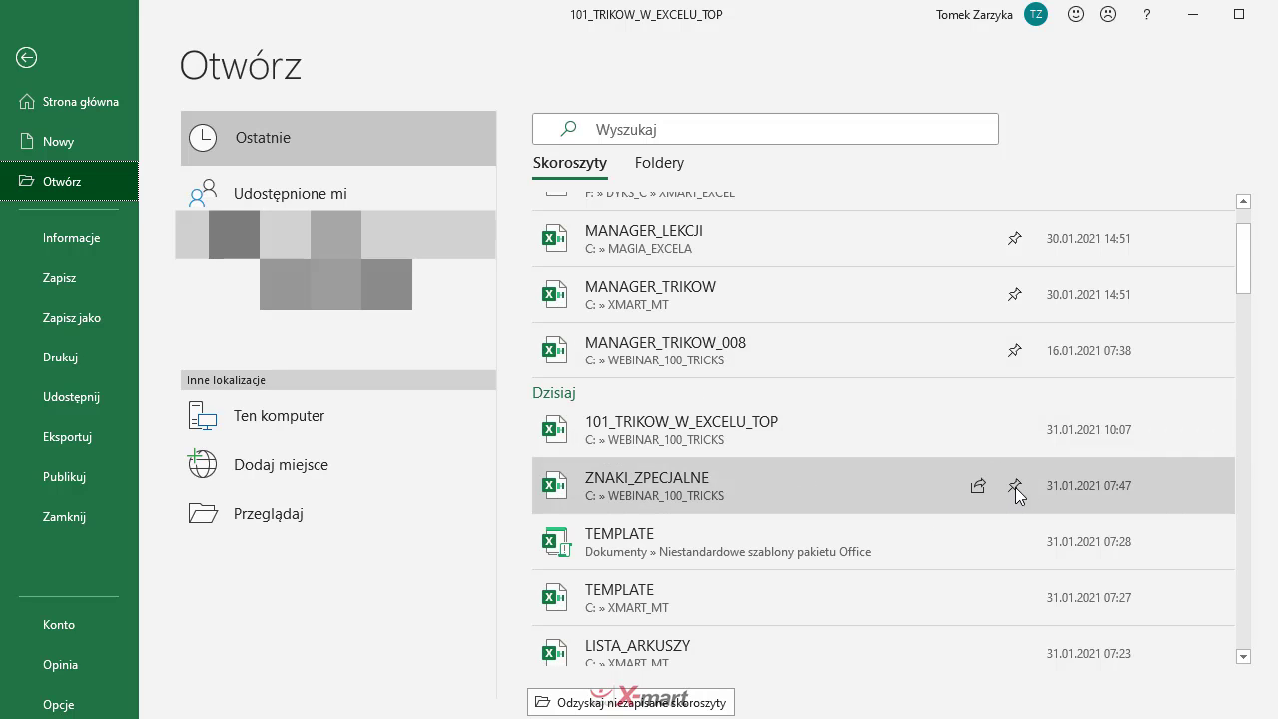
Step: Pin then unpin ZNAKI_ZPECJALNE, and view then dismiss the options for 101_TRIKOW_W_EXCELU_TOP
click(1017, 485)
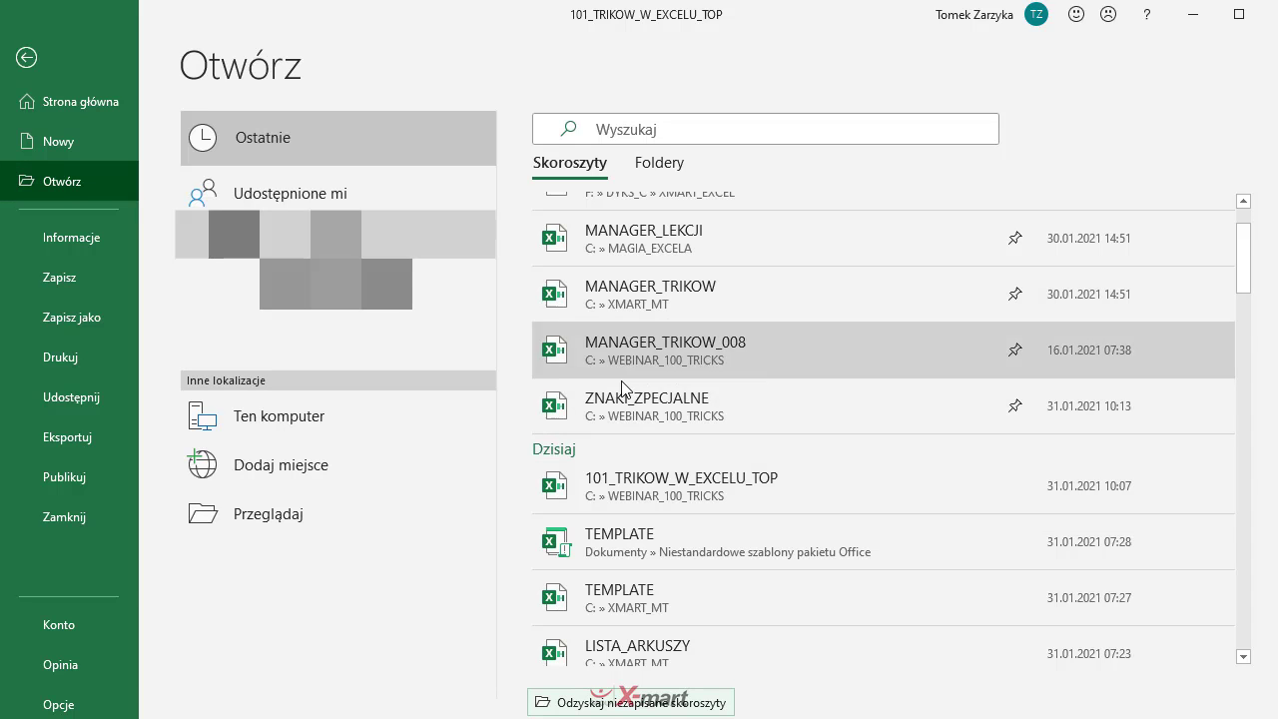
scroll(636, 267, up, 1)
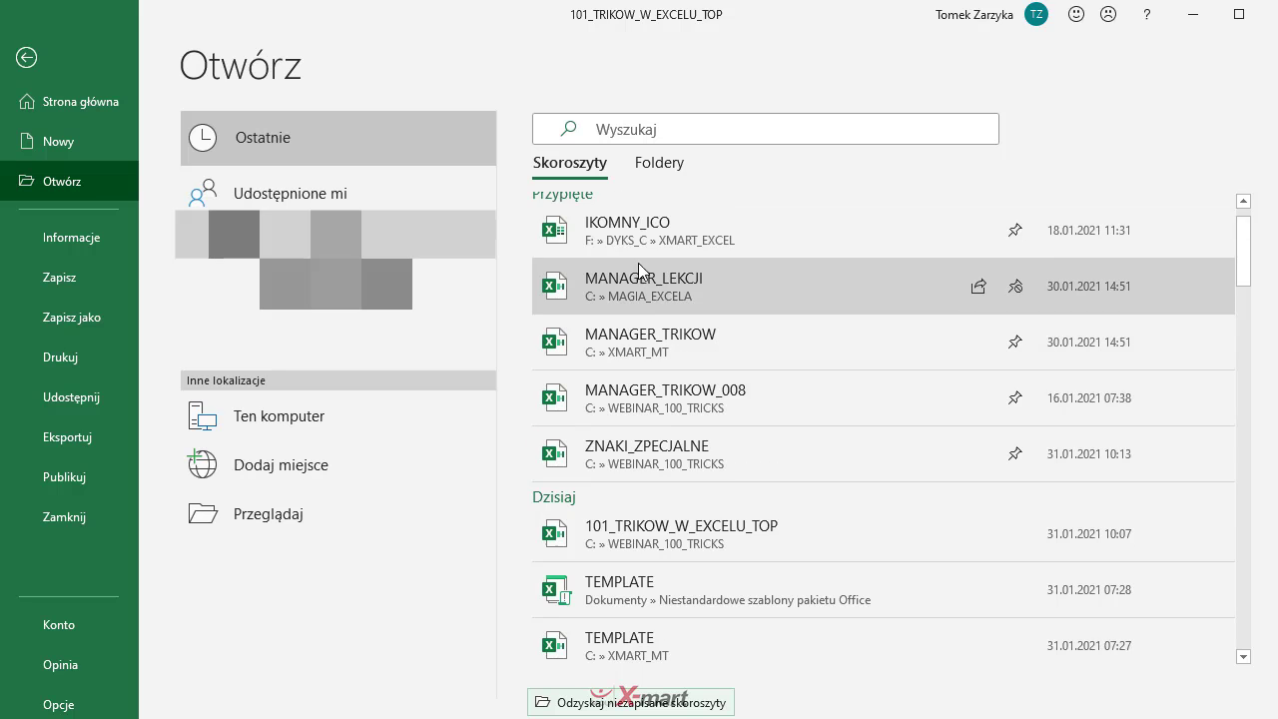
click(1019, 454)
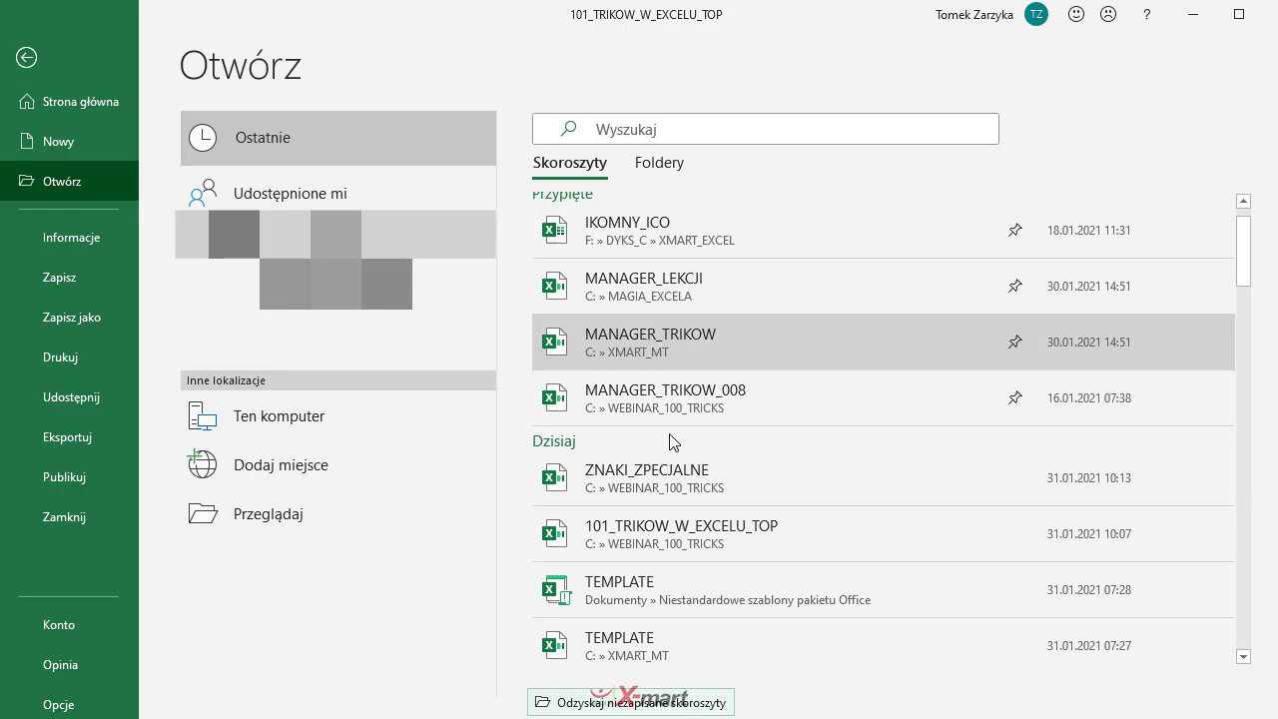
scroll(669, 476, down, 1)
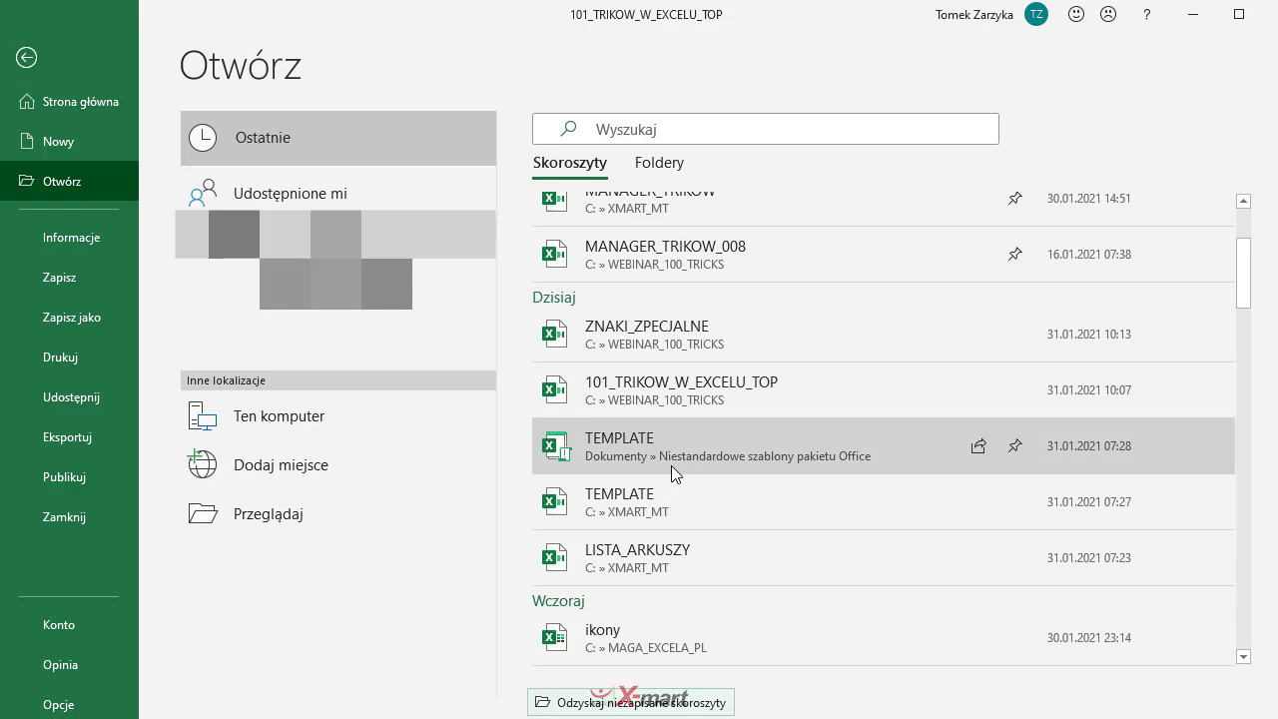
scroll(672, 465, up, 1)
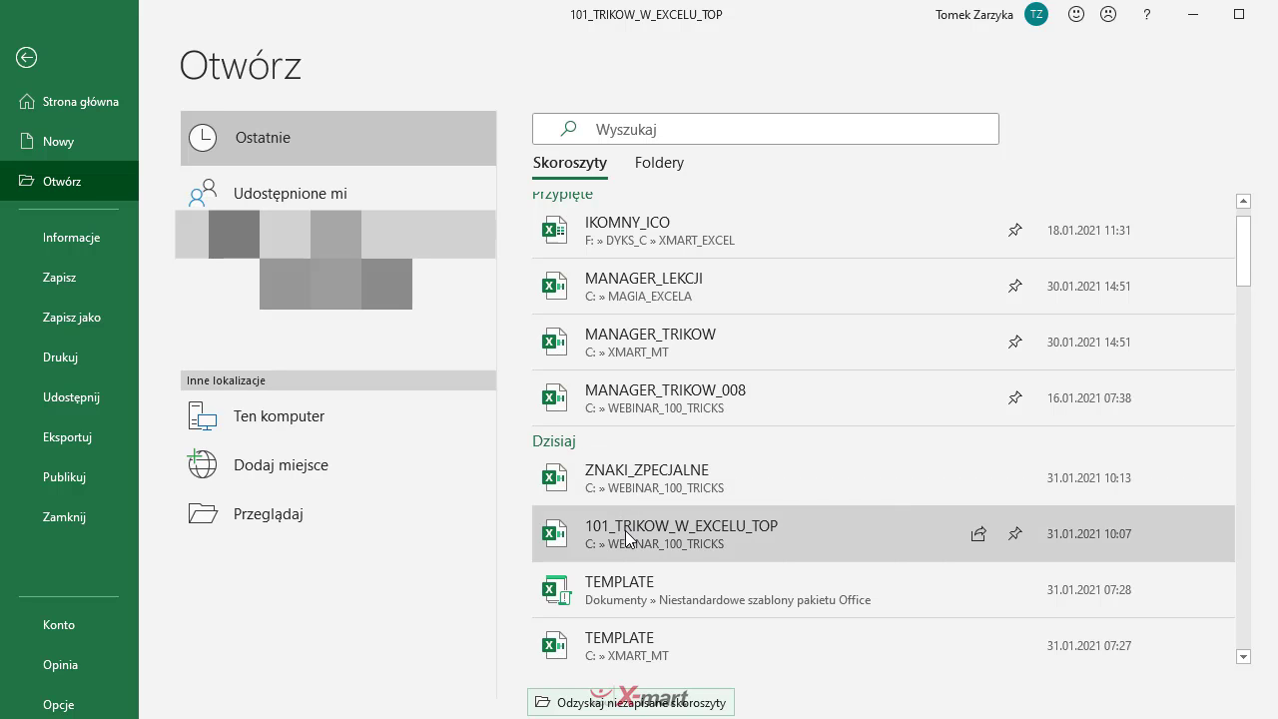
scroll(629, 499, down, 1)
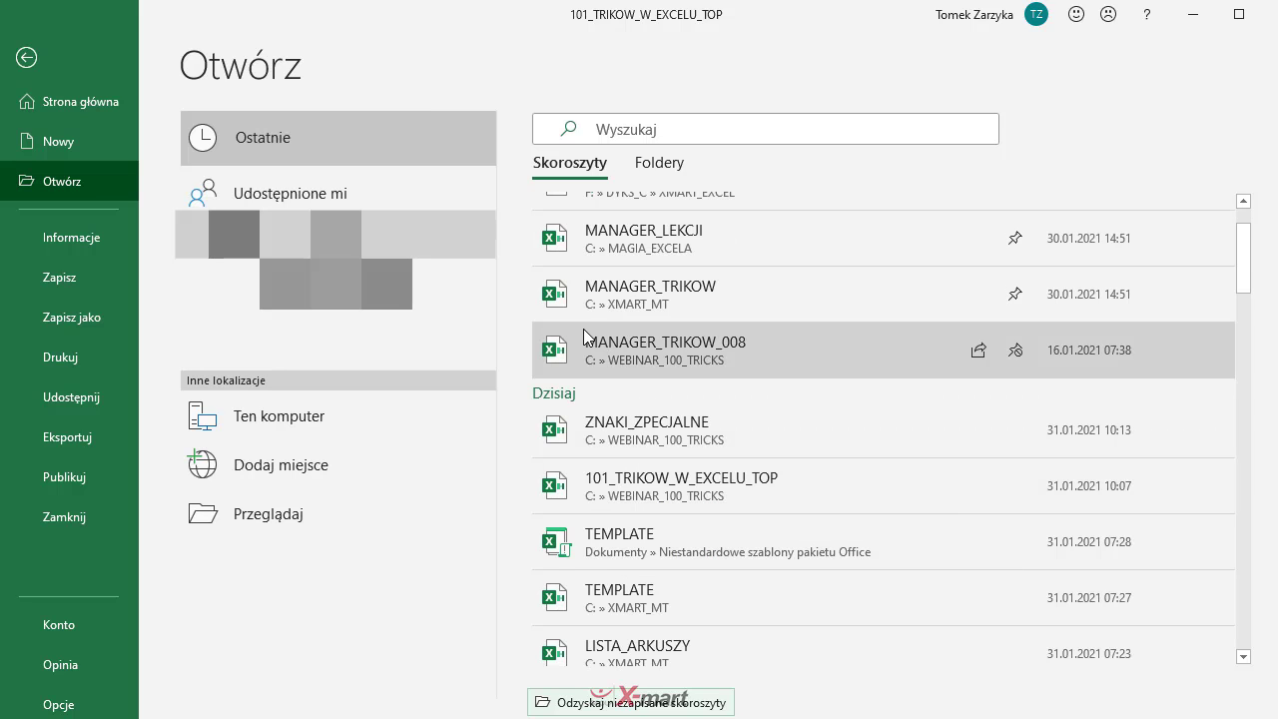
right_click(691, 499)
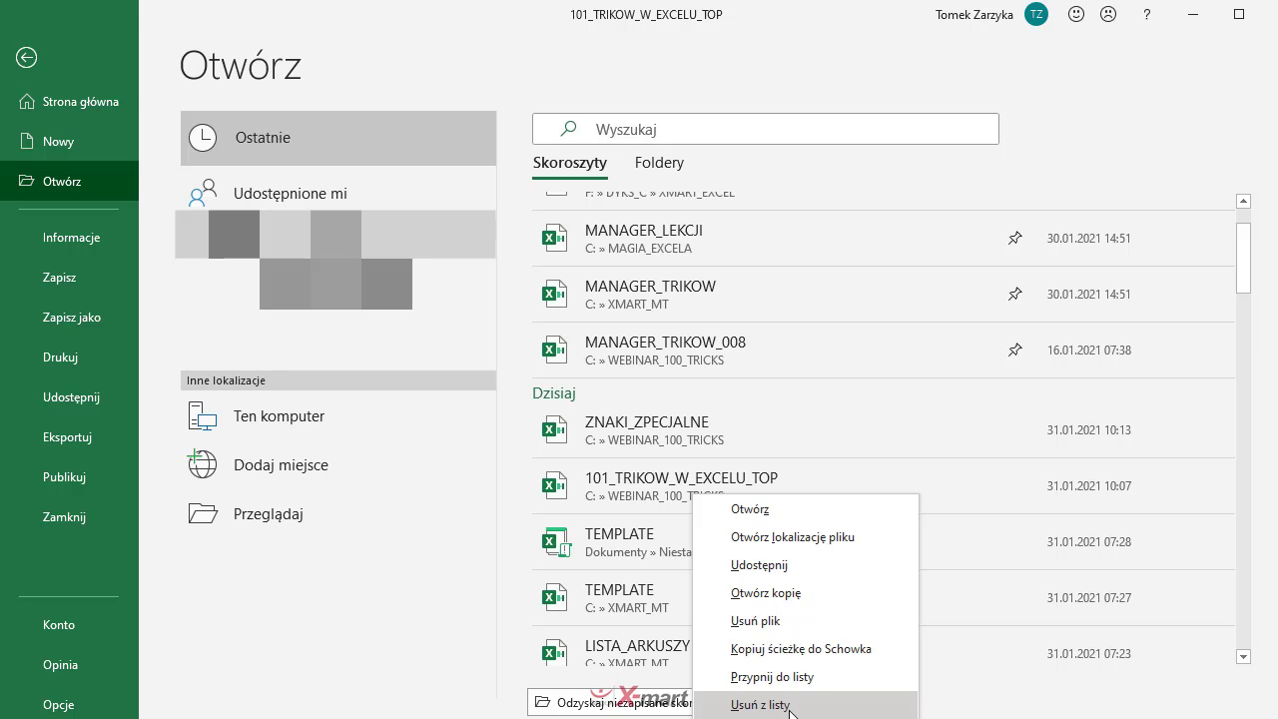
click(569, 368)
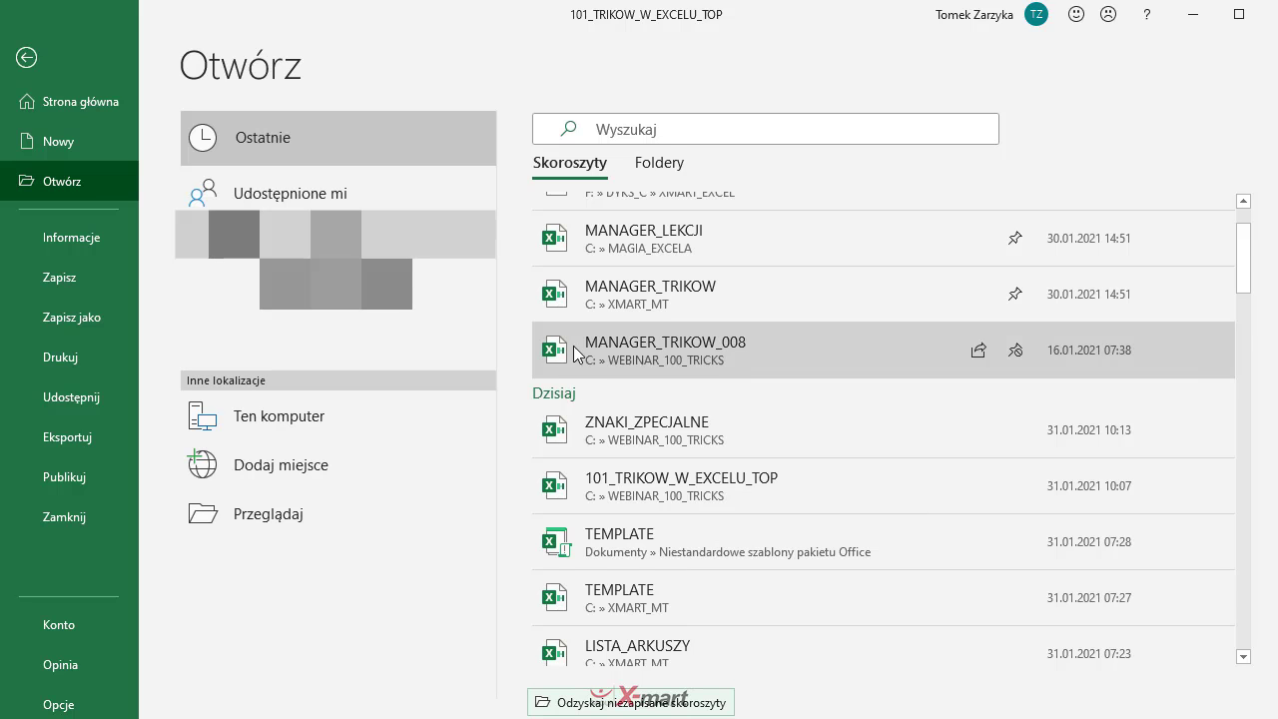
scroll(579, 339, up, 2)
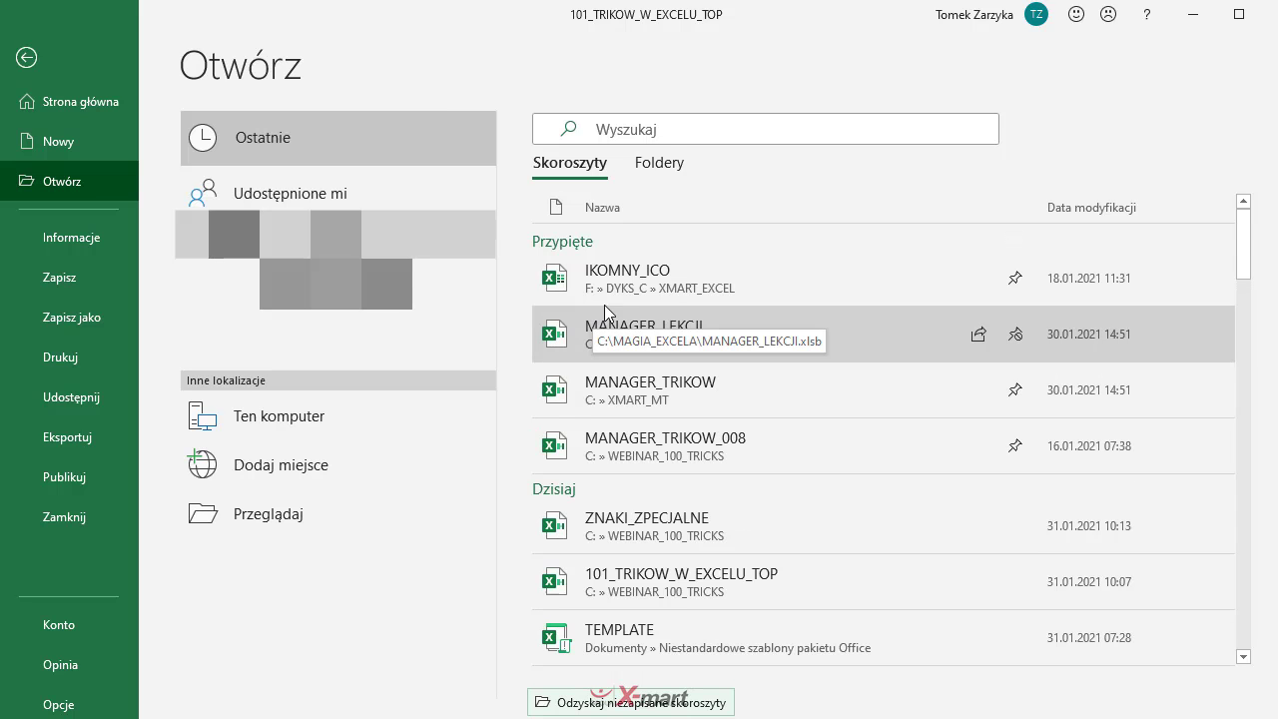
Step: Switch between the recent Folders and Workbooks lists twice
click(669, 169)
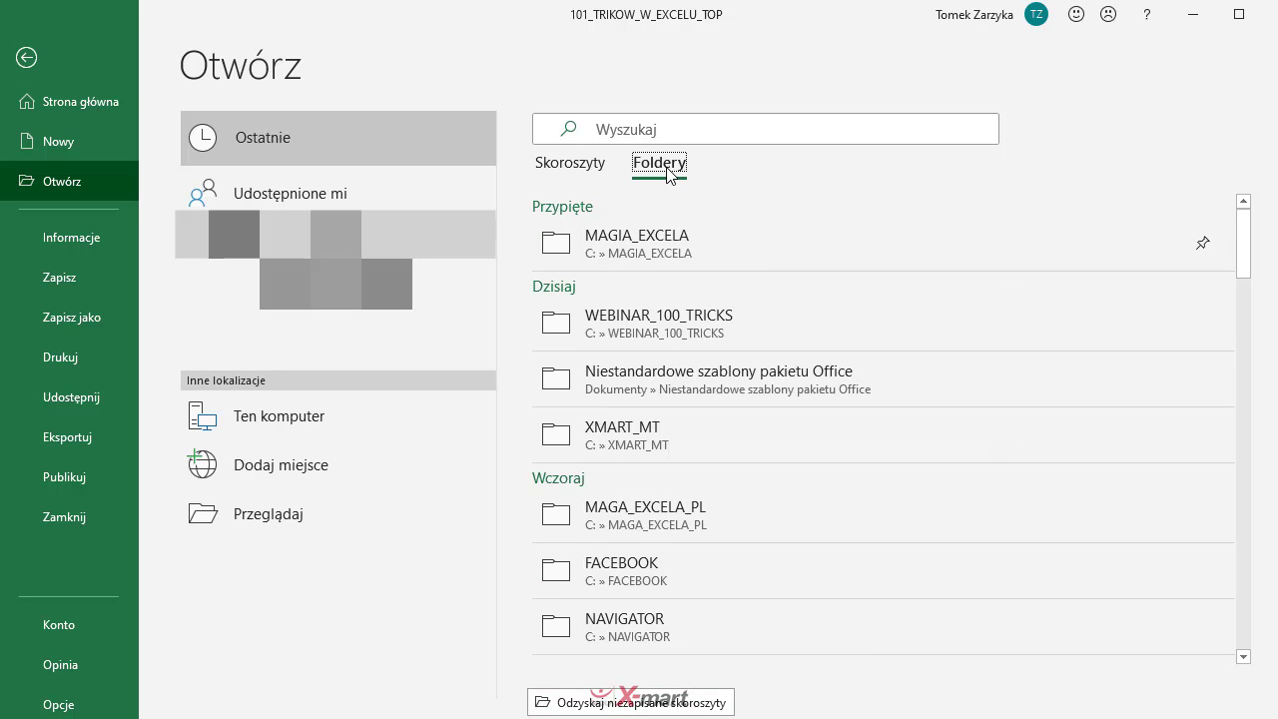
click(584, 170)
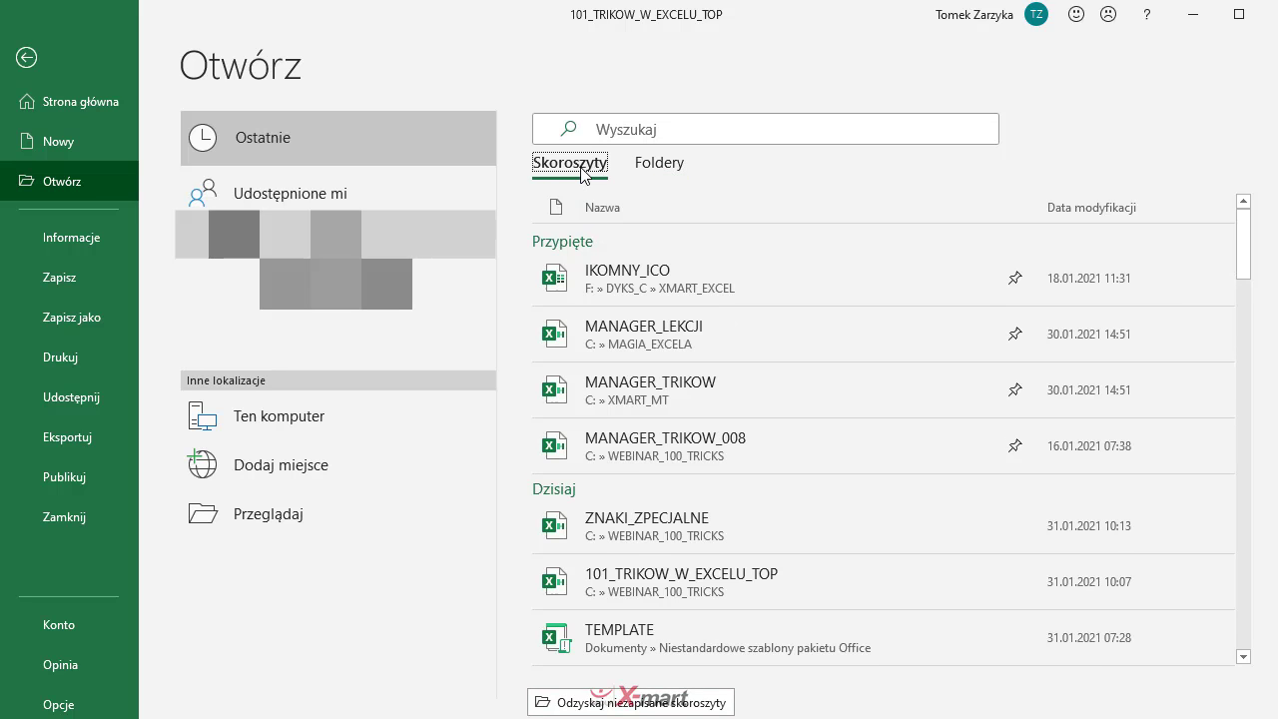
click(671, 168)
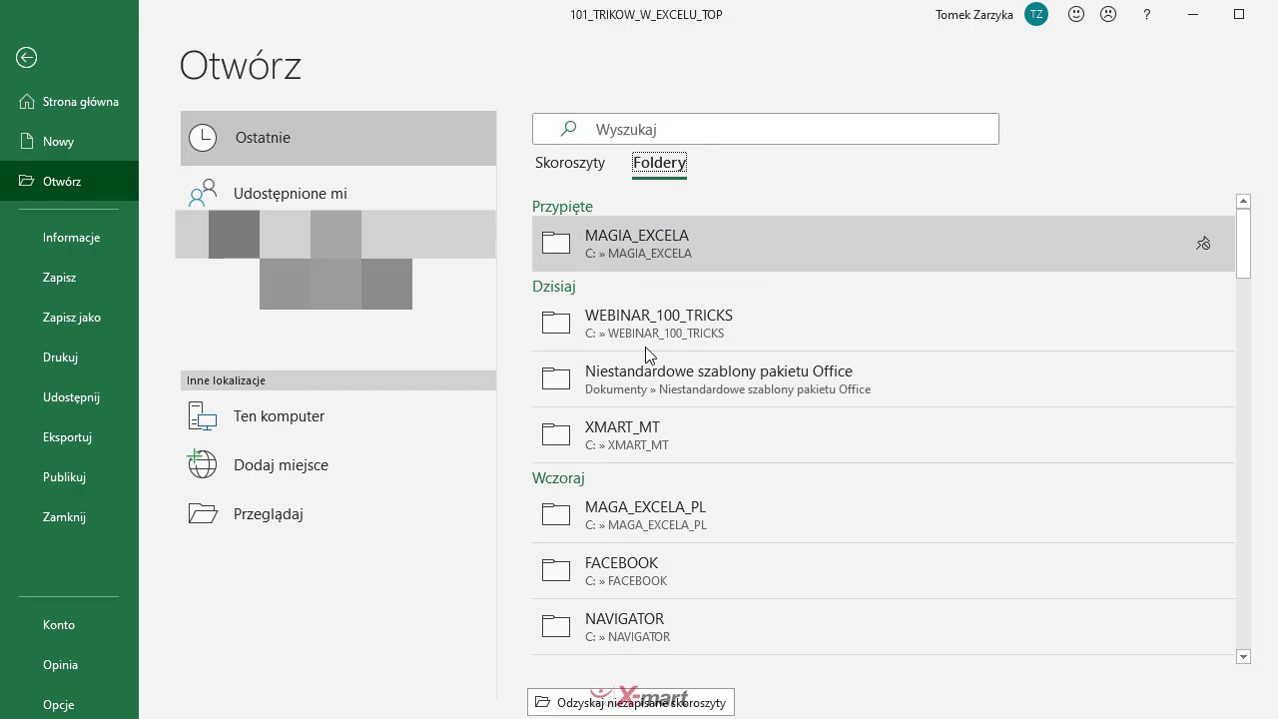
click(584, 173)
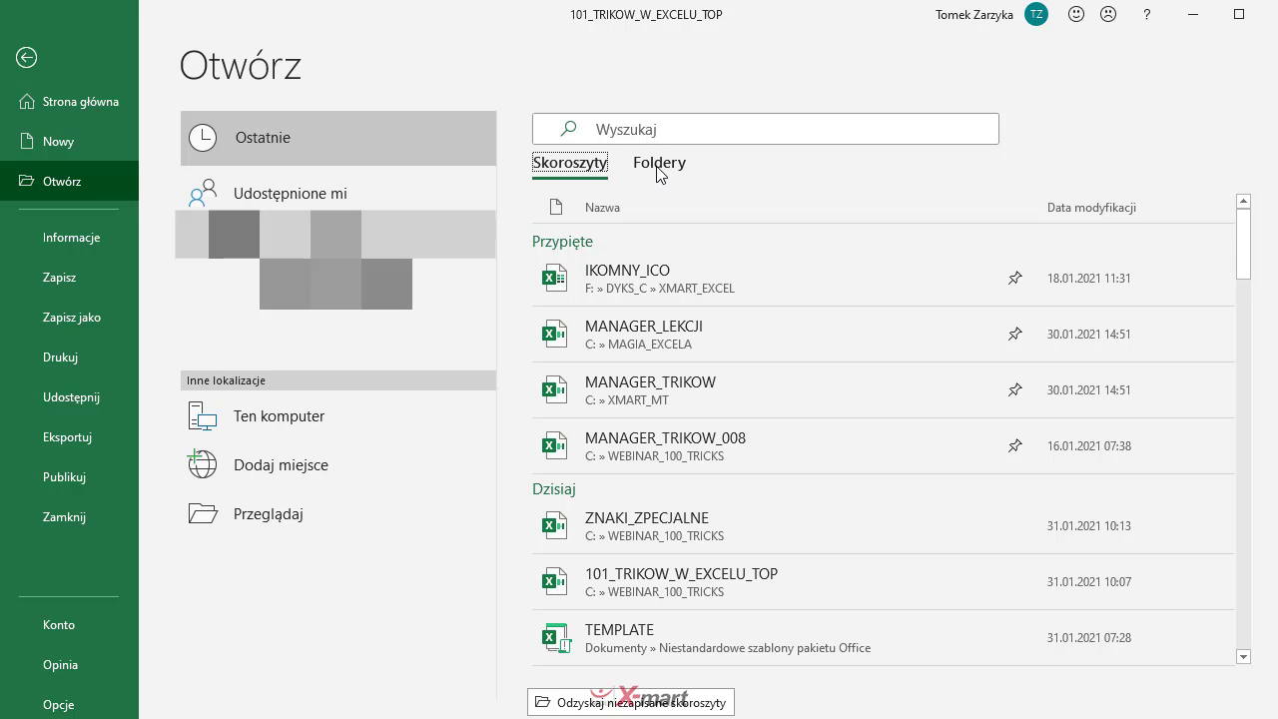
Step: Search recent files for 'obr', clear the search, and go back to the workbook
click(637, 138)
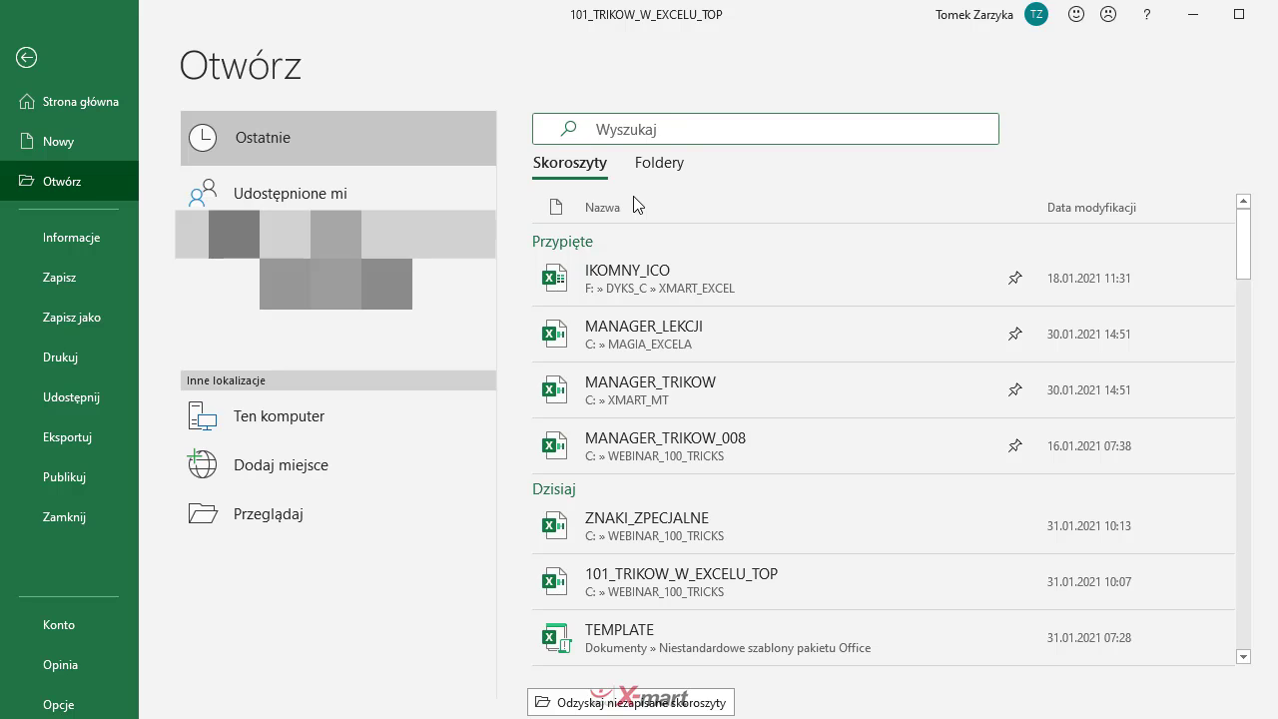
text(obr)
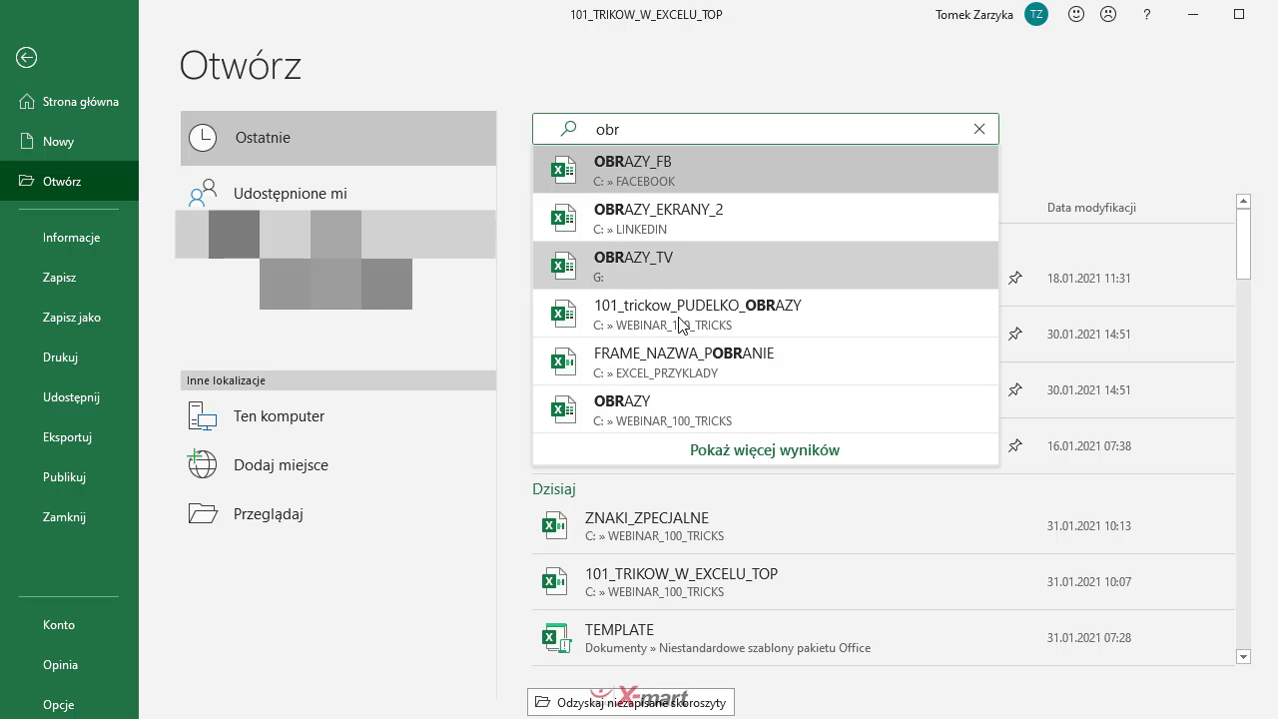
key(Escape)
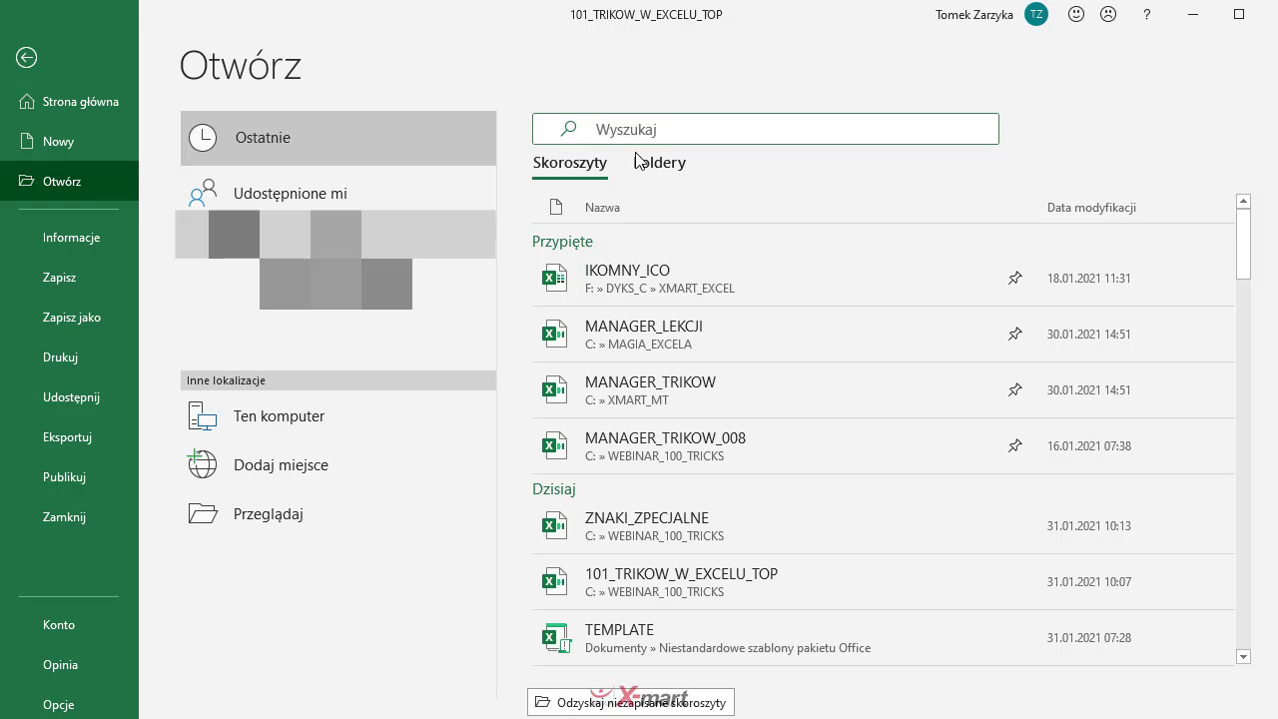
click(27, 72)
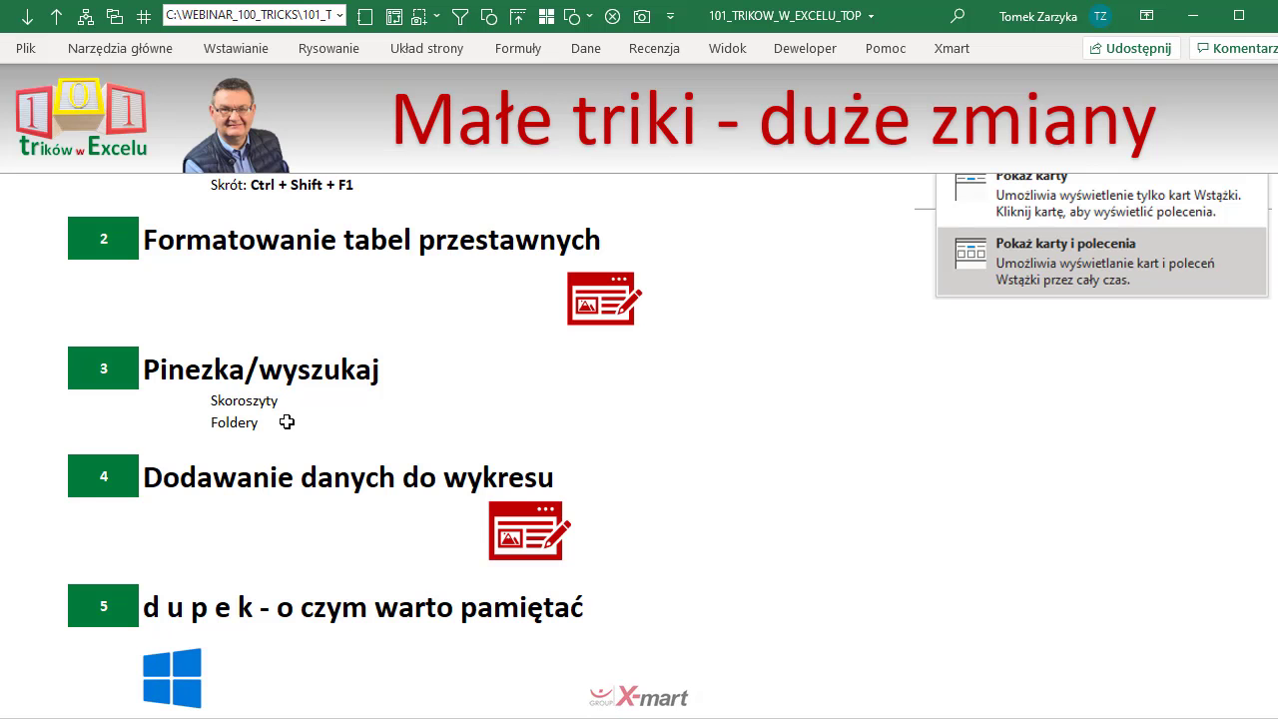
Step: Copy the Cze and Lip columns (I10:J15) and paste them into the column chart
scroll(213, 446, down, 3)
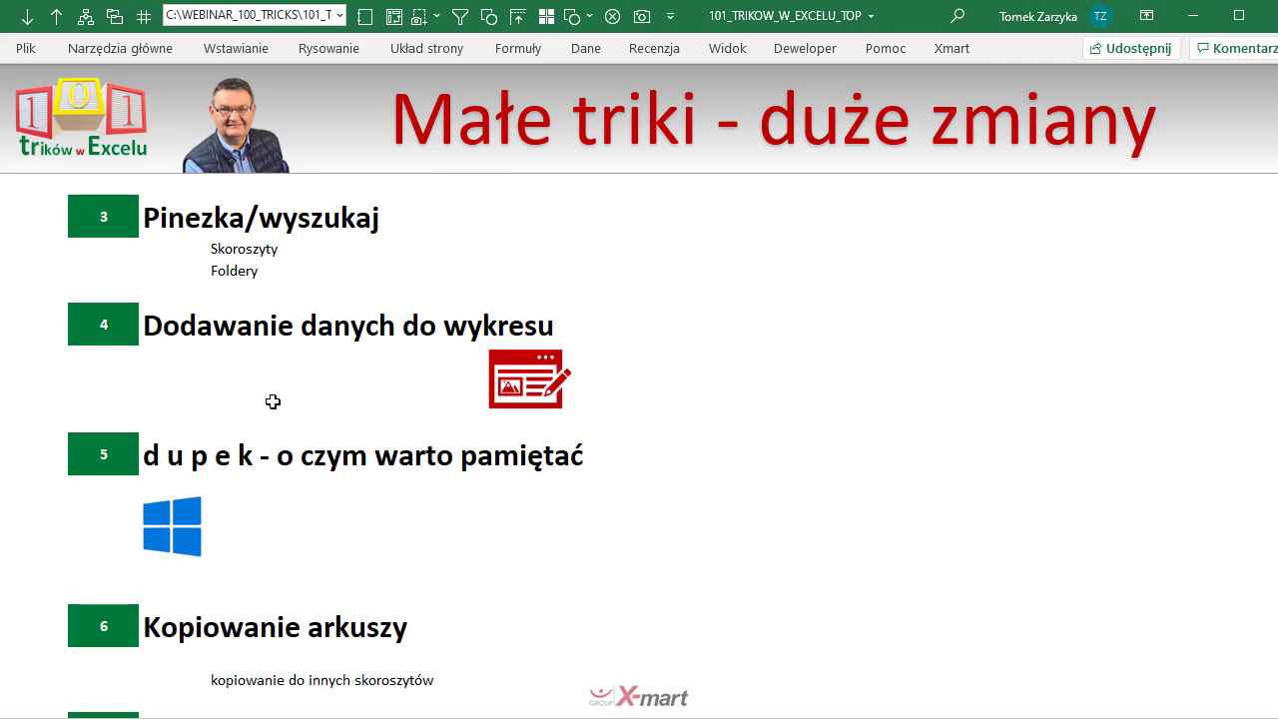
click(560, 397)
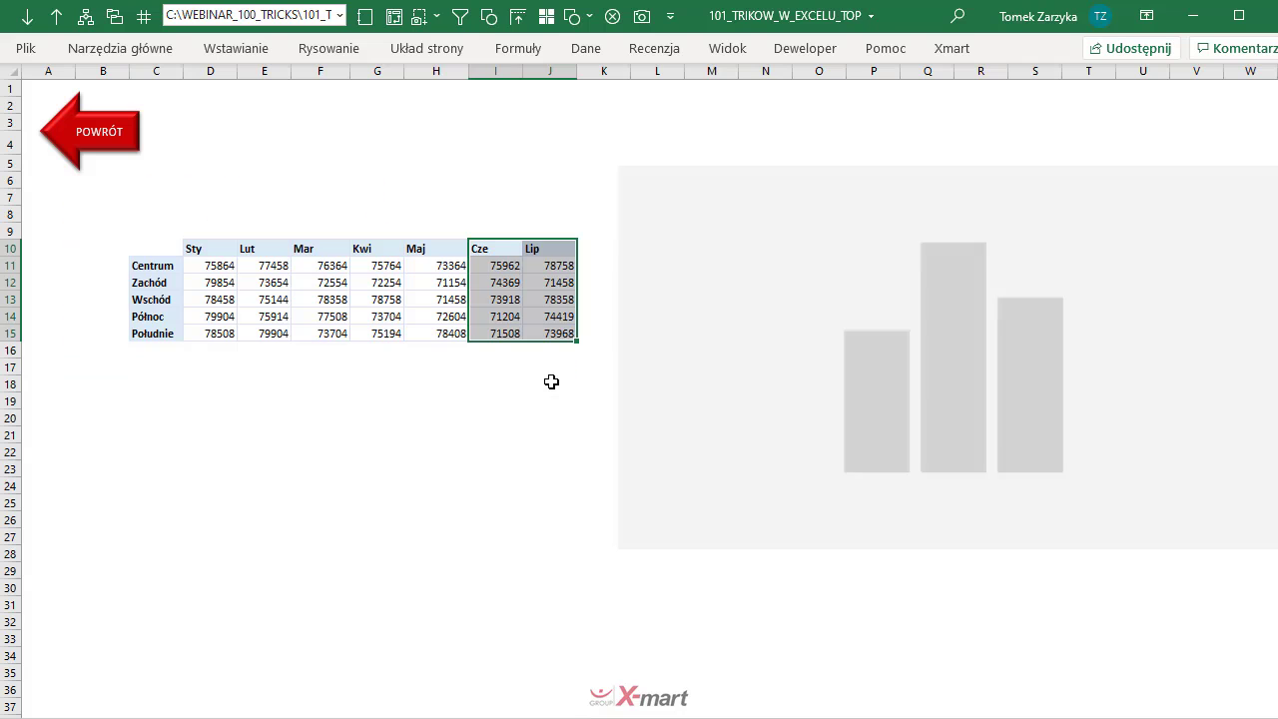
click(454, 398)
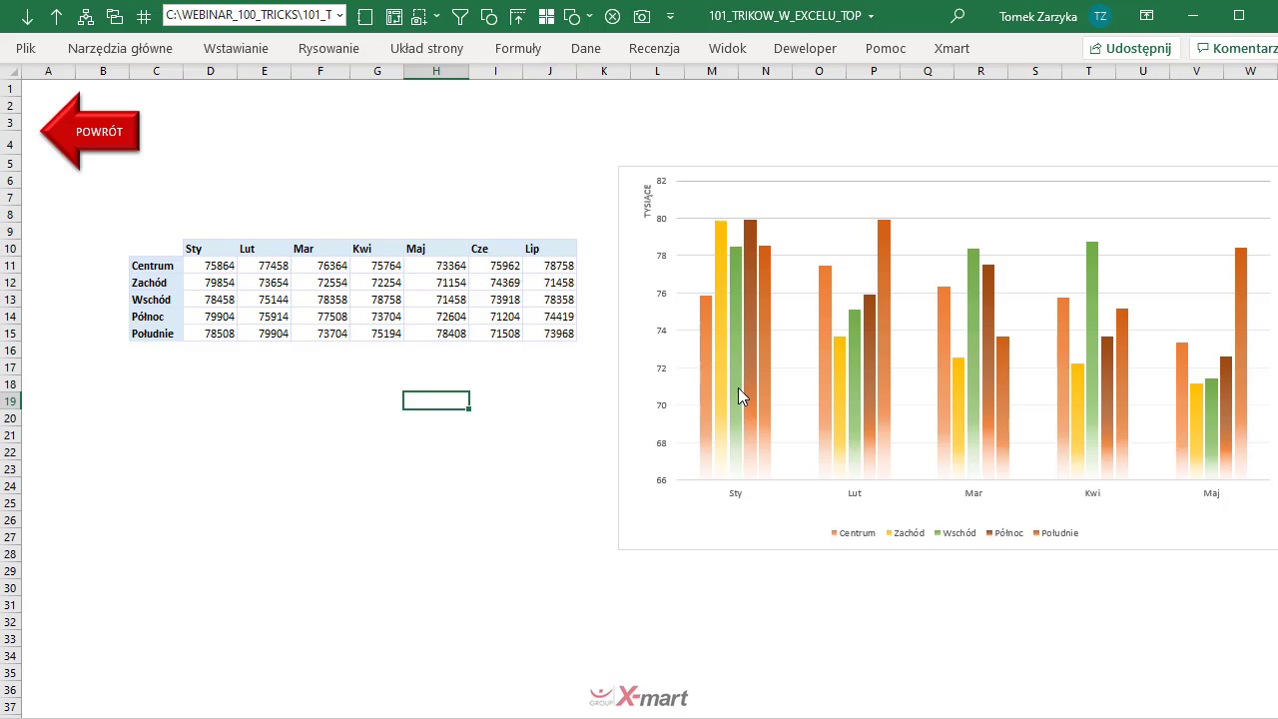
mouse_move(480, 249)
mouse_down()
mouse_move(517, 338)
mouse_move(540, 336)
mouse_up()
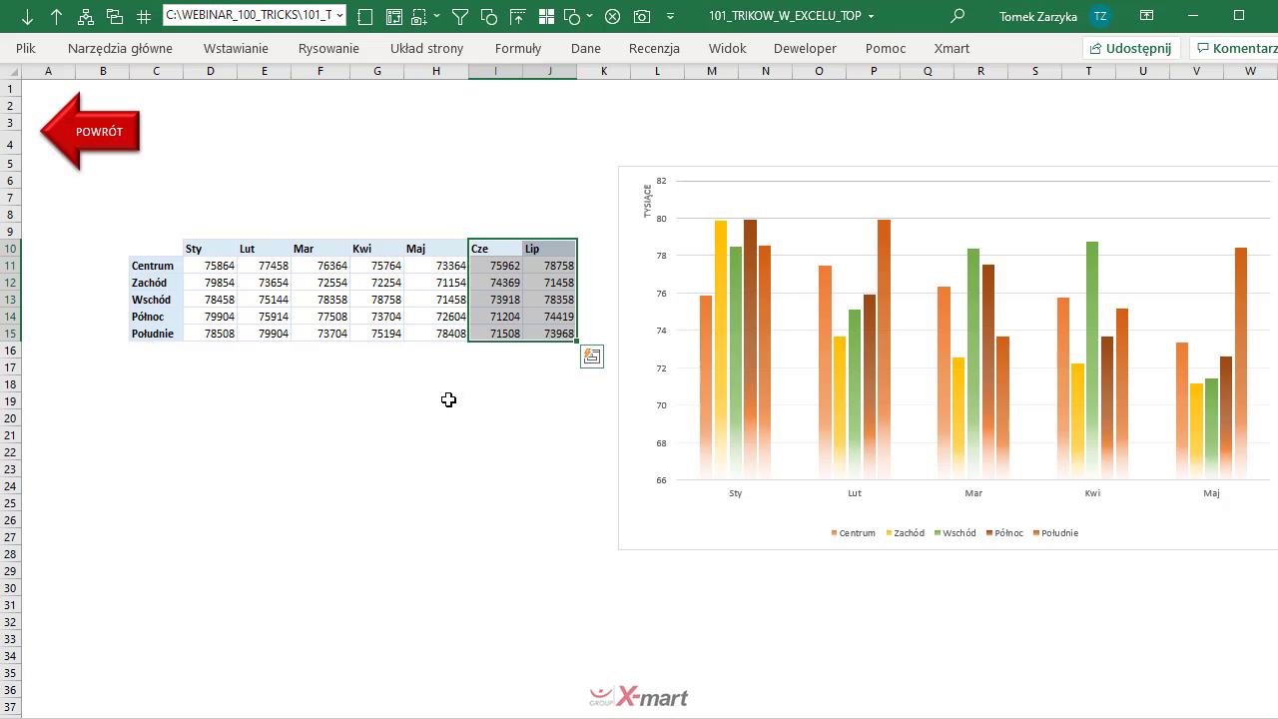
key(ctrl+c)
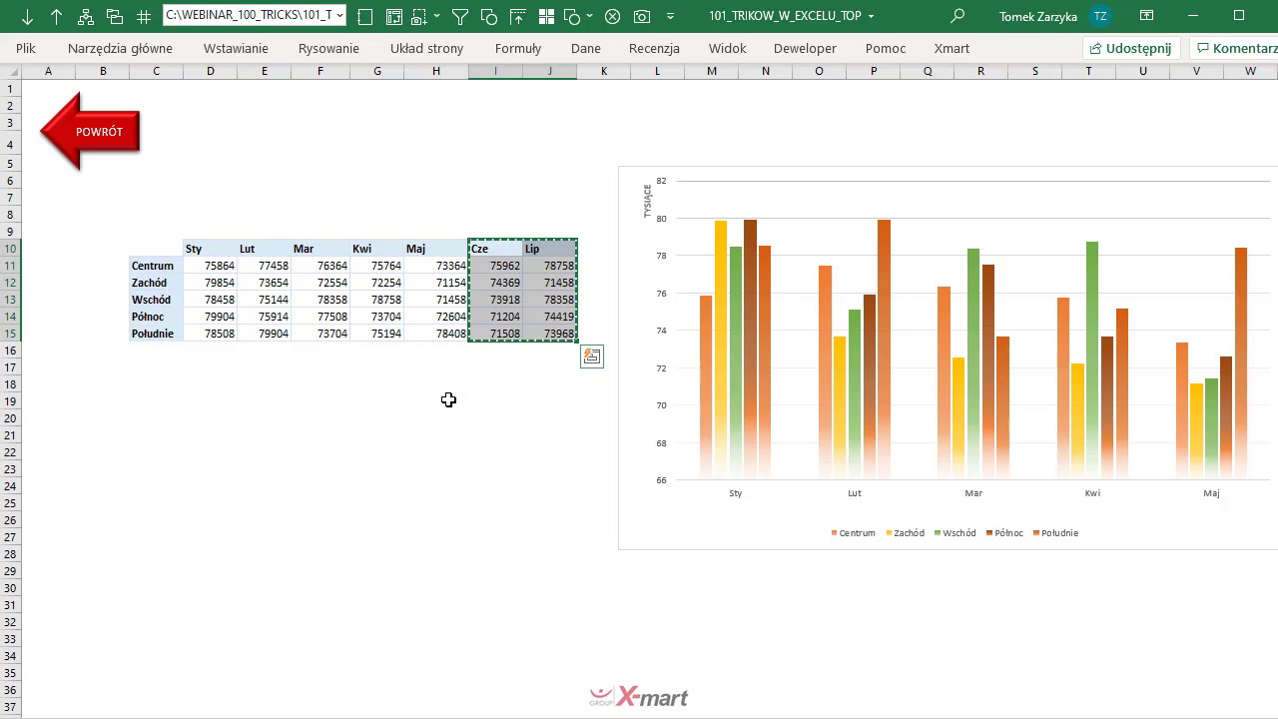
click(839, 229)
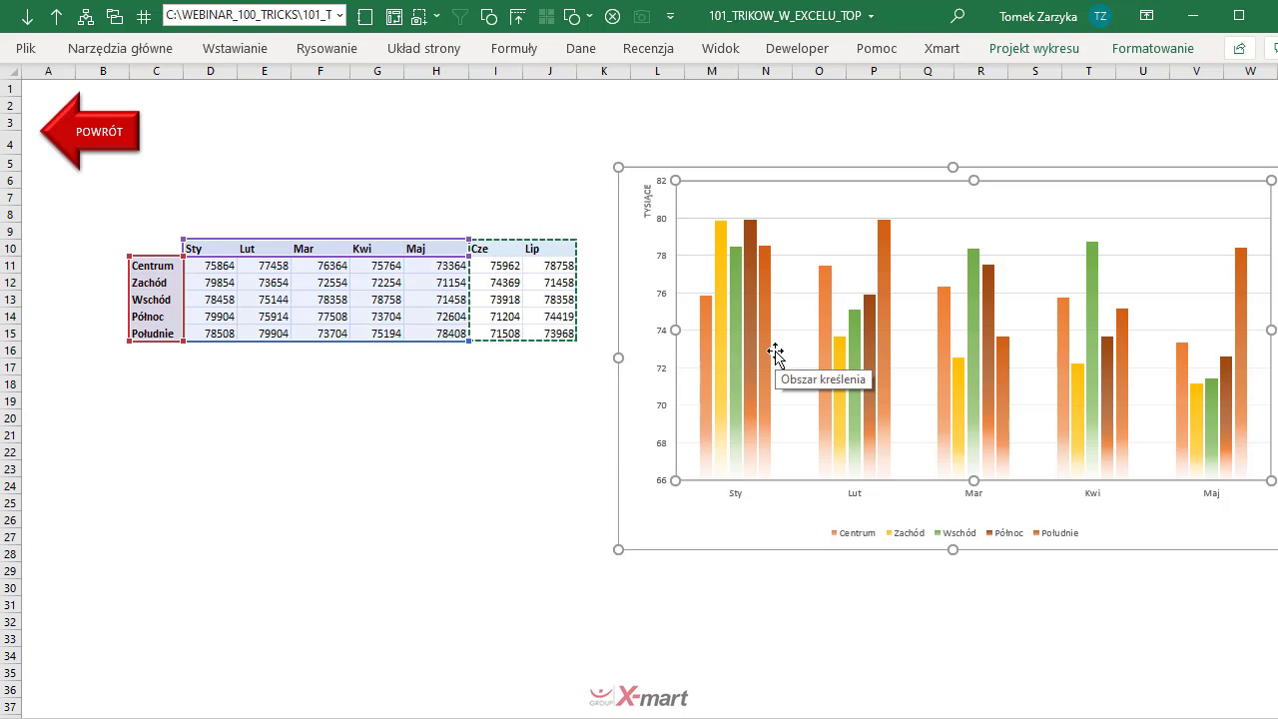
key(ctrl+v)
key(Escape)
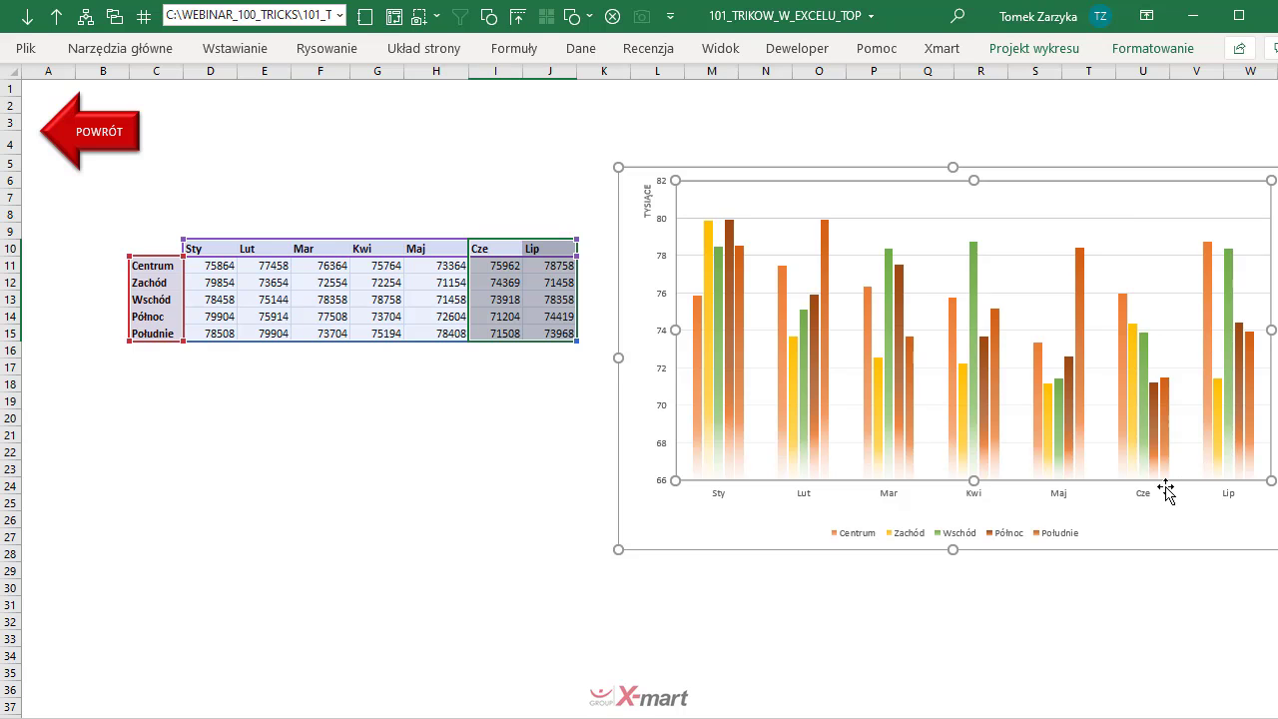
click(364, 470)
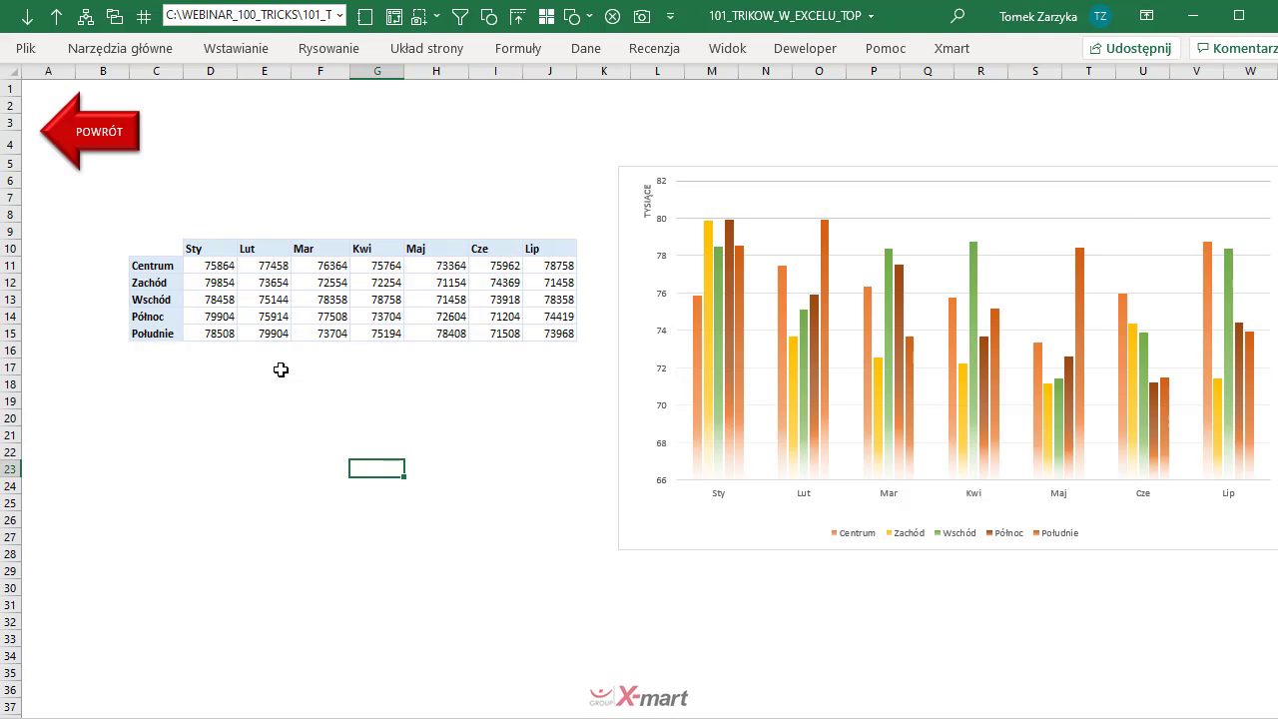
Step: Return to the tricks index and scroll to section 5 beside the Windows logo
click(108, 146)
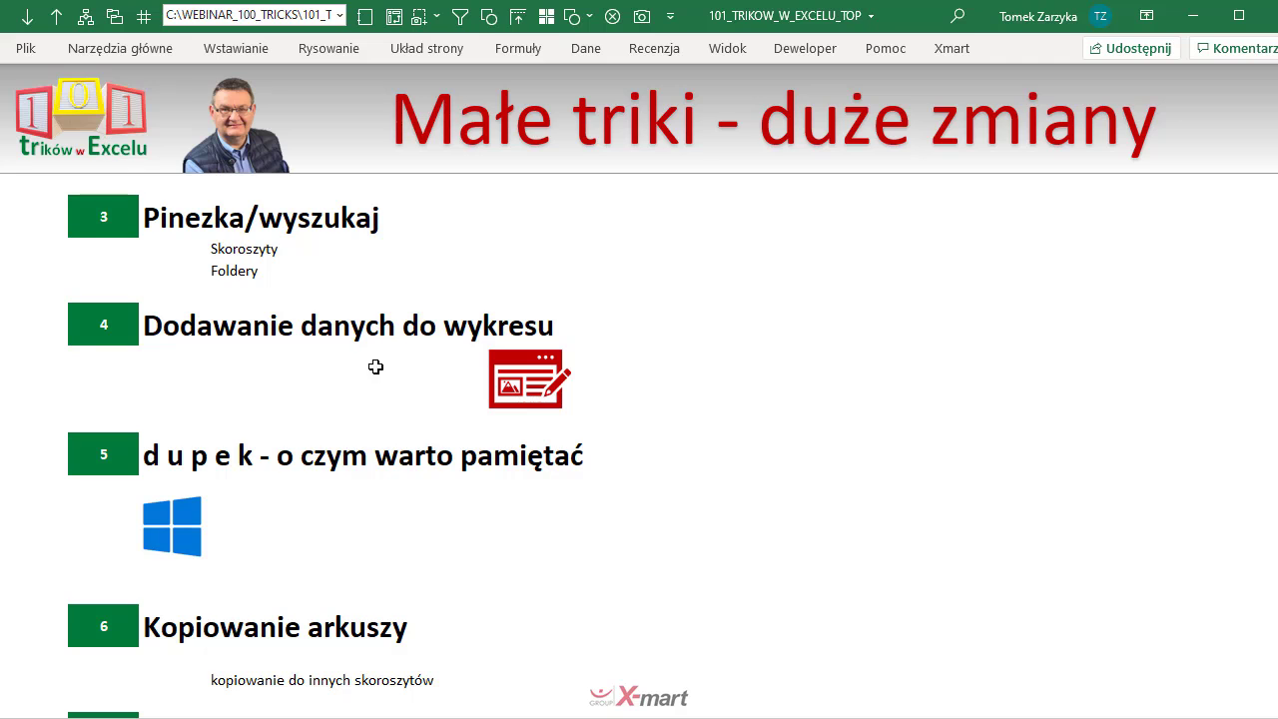
scroll(356, 513, down, 2)
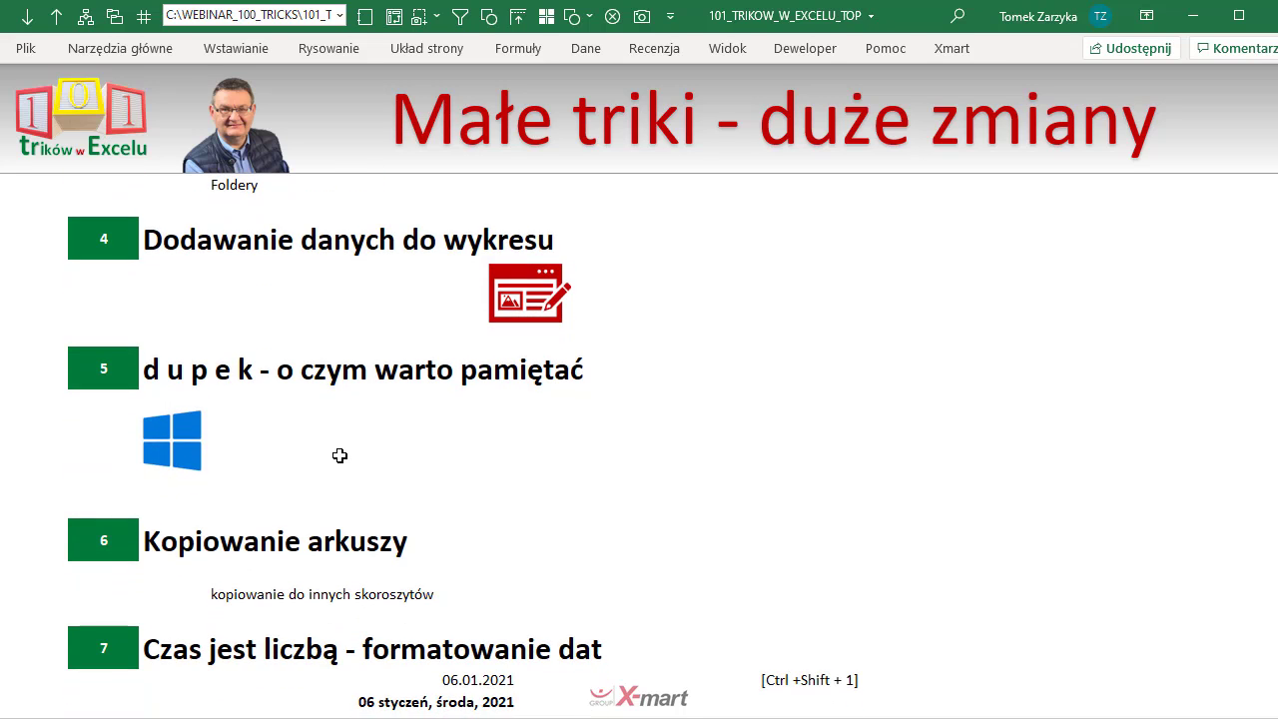
scroll(339, 450, down, 2)
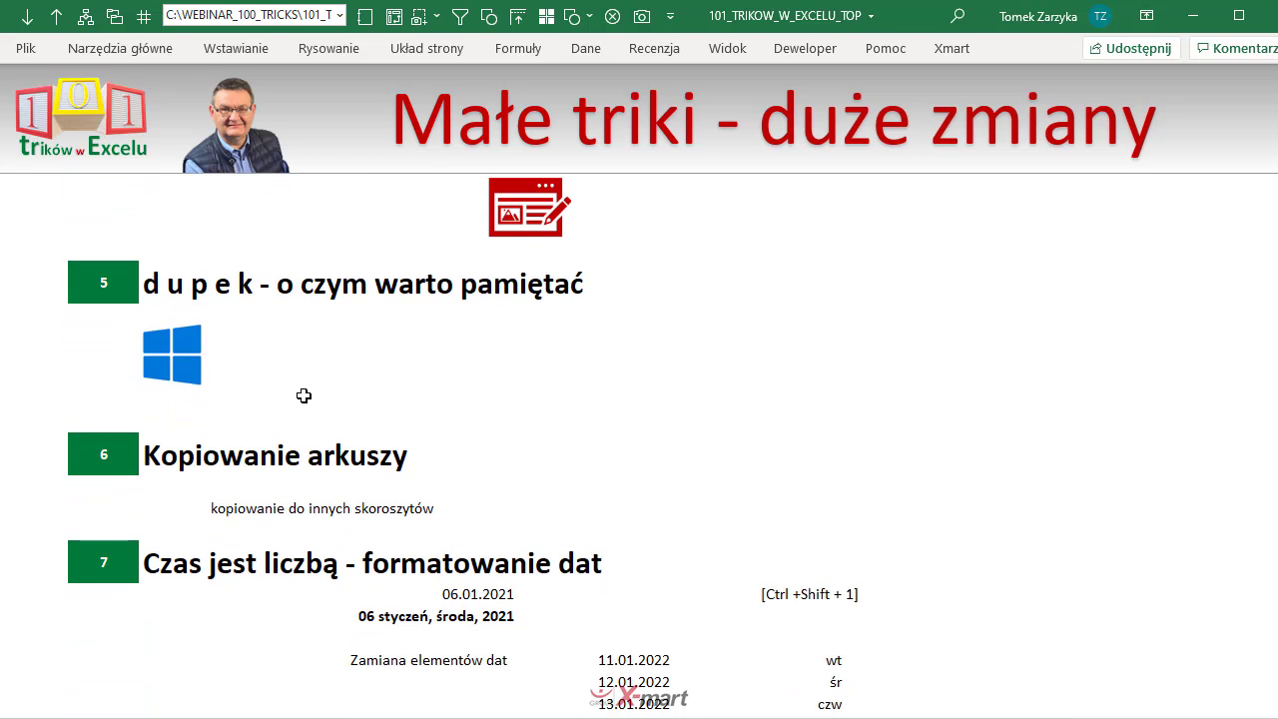
click(310, 346)
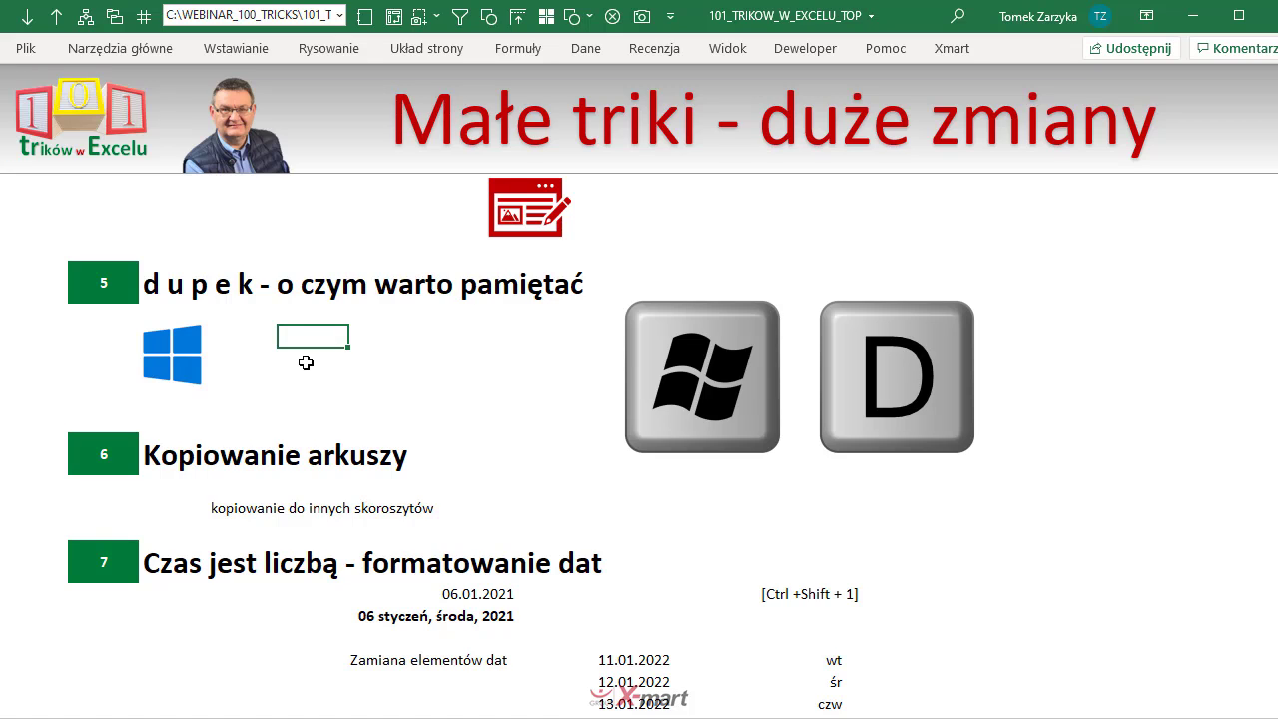
Step: Show the desktop with Win+D, then restore the Excel window the same way
key(super+d)
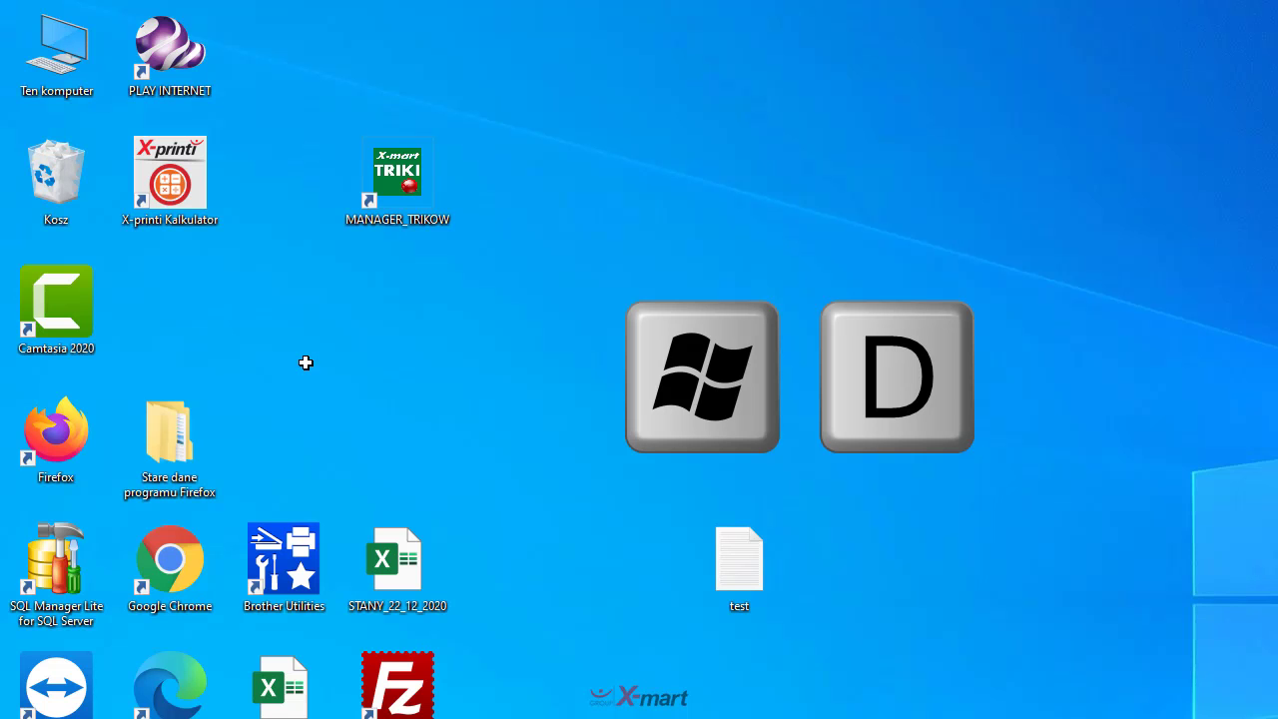
key(super+d)
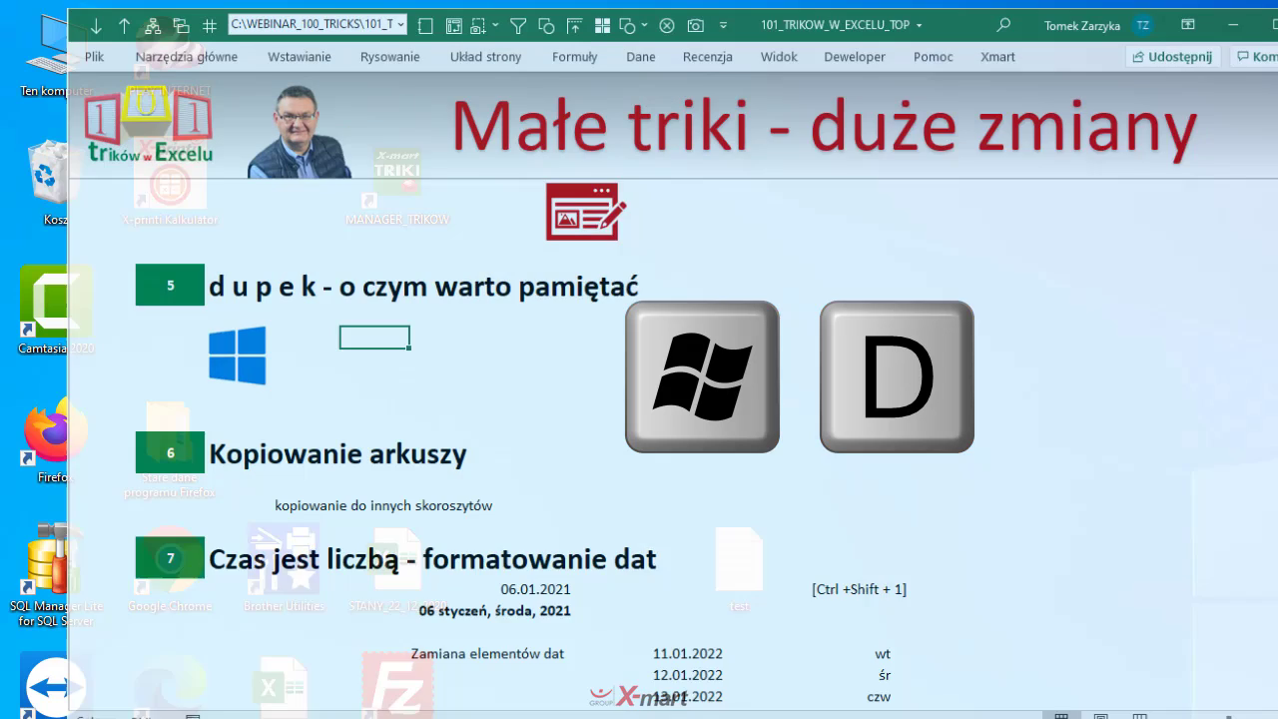
click(343, 390)
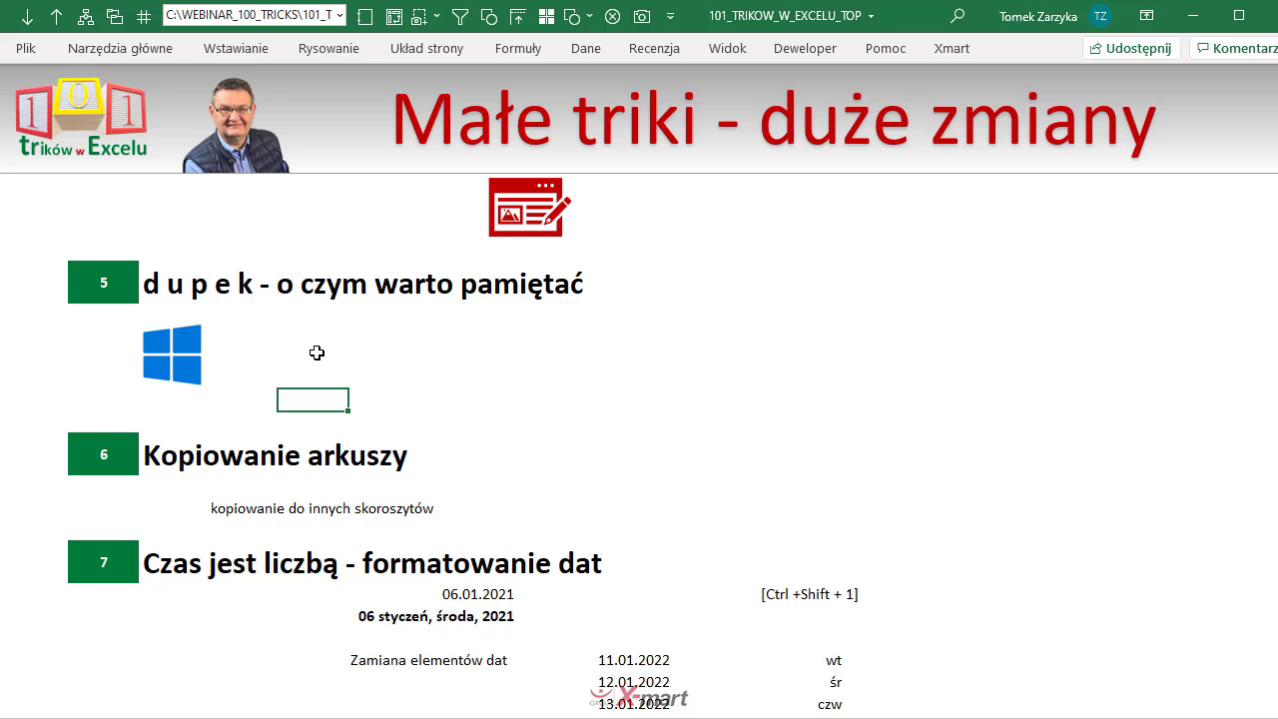
click(304, 342)
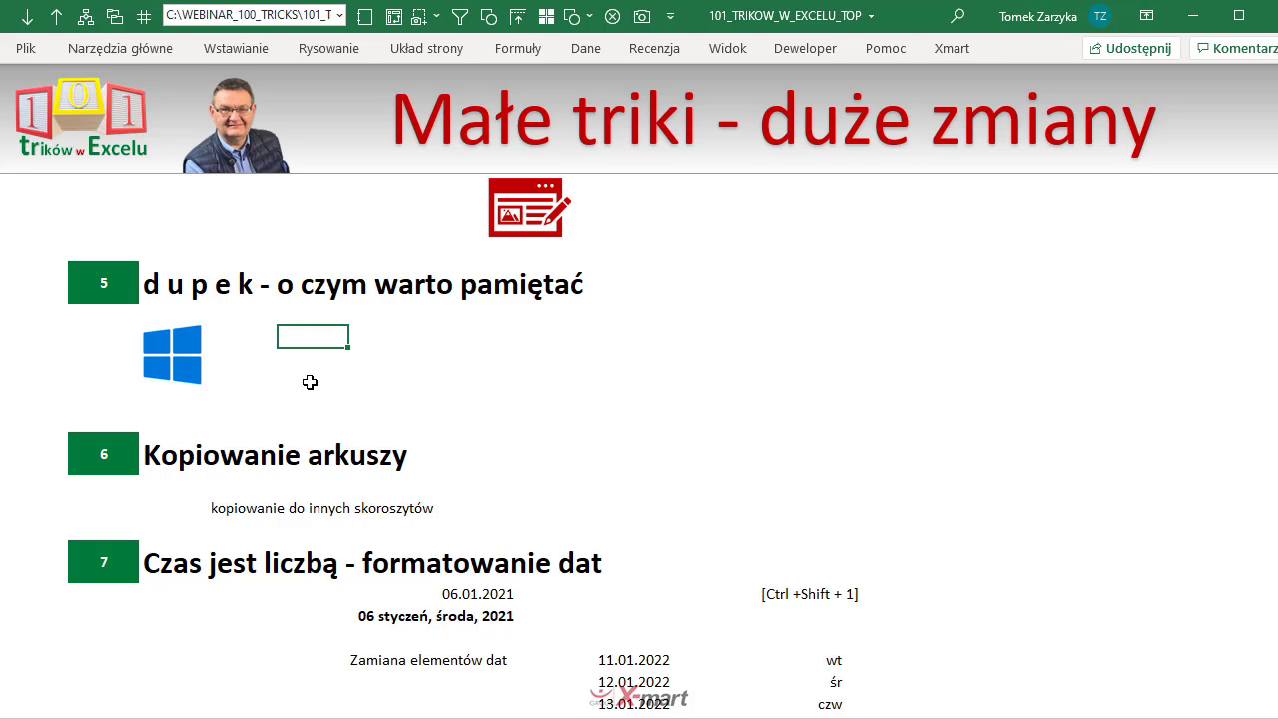
click(309, 382)
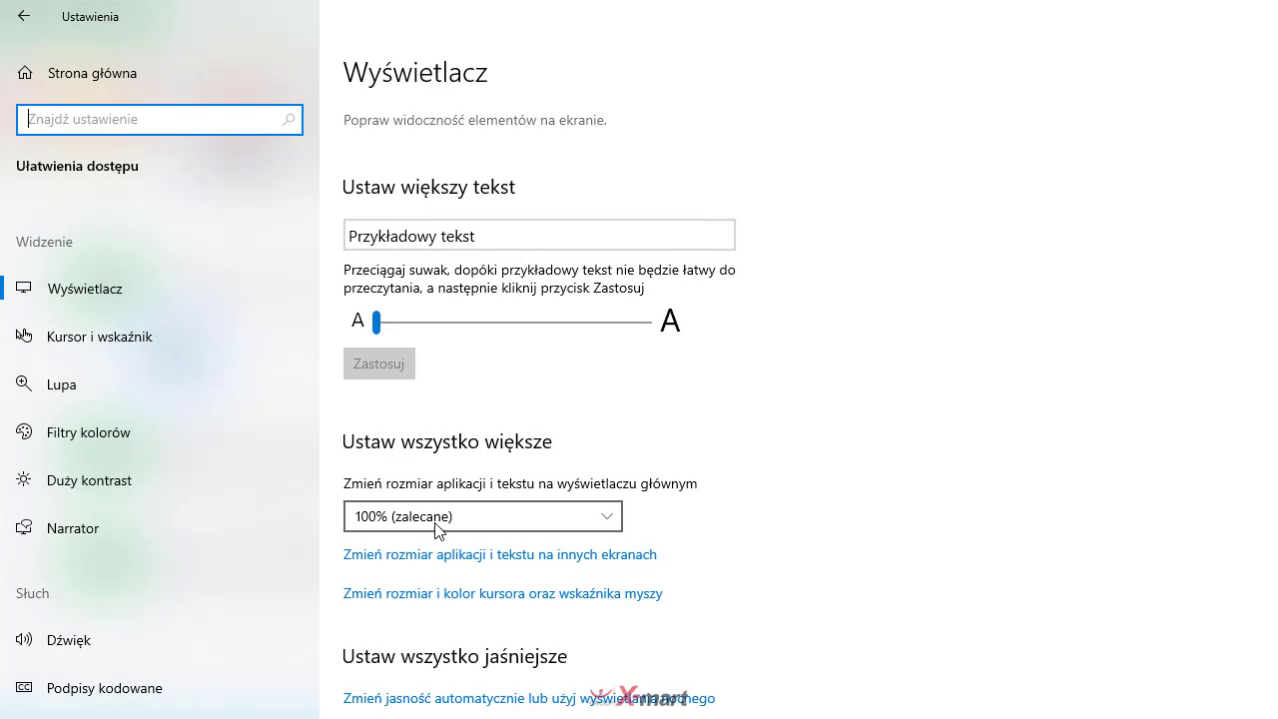
Step: Leave the Windows display scaling at 100% (zalecane) and bring up the projection options
click(594, 517)
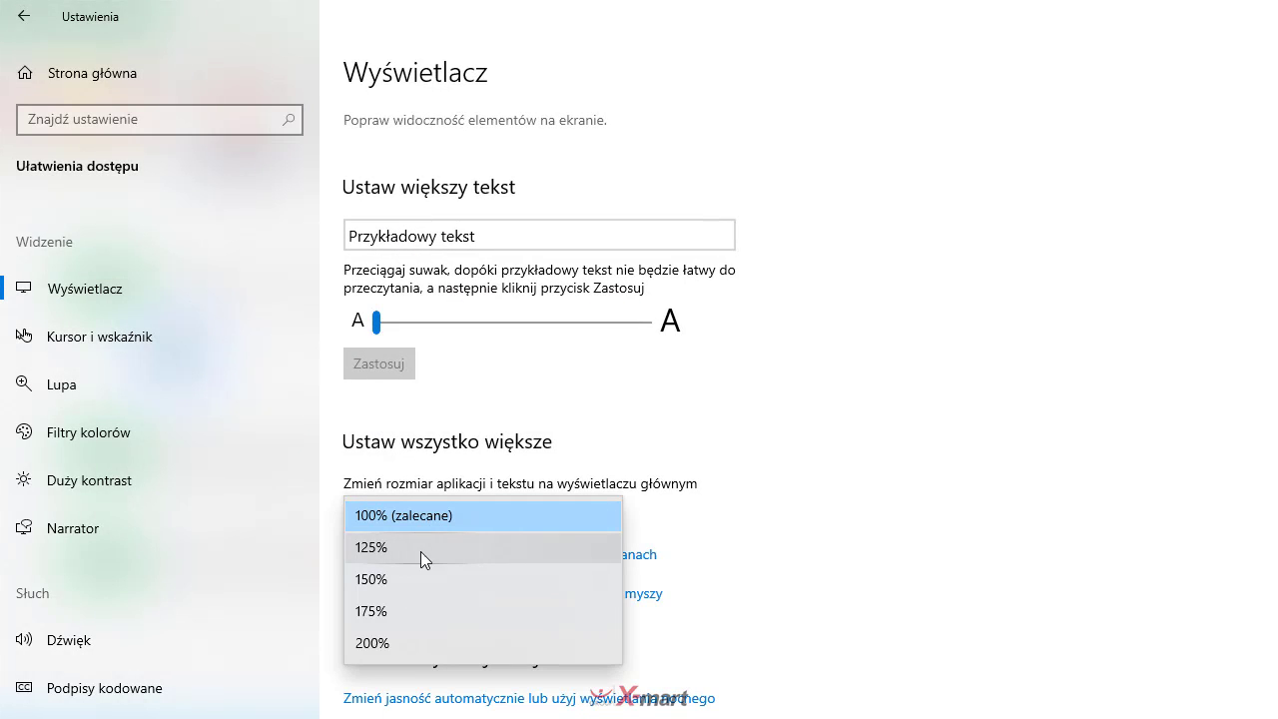
click(395, 514)
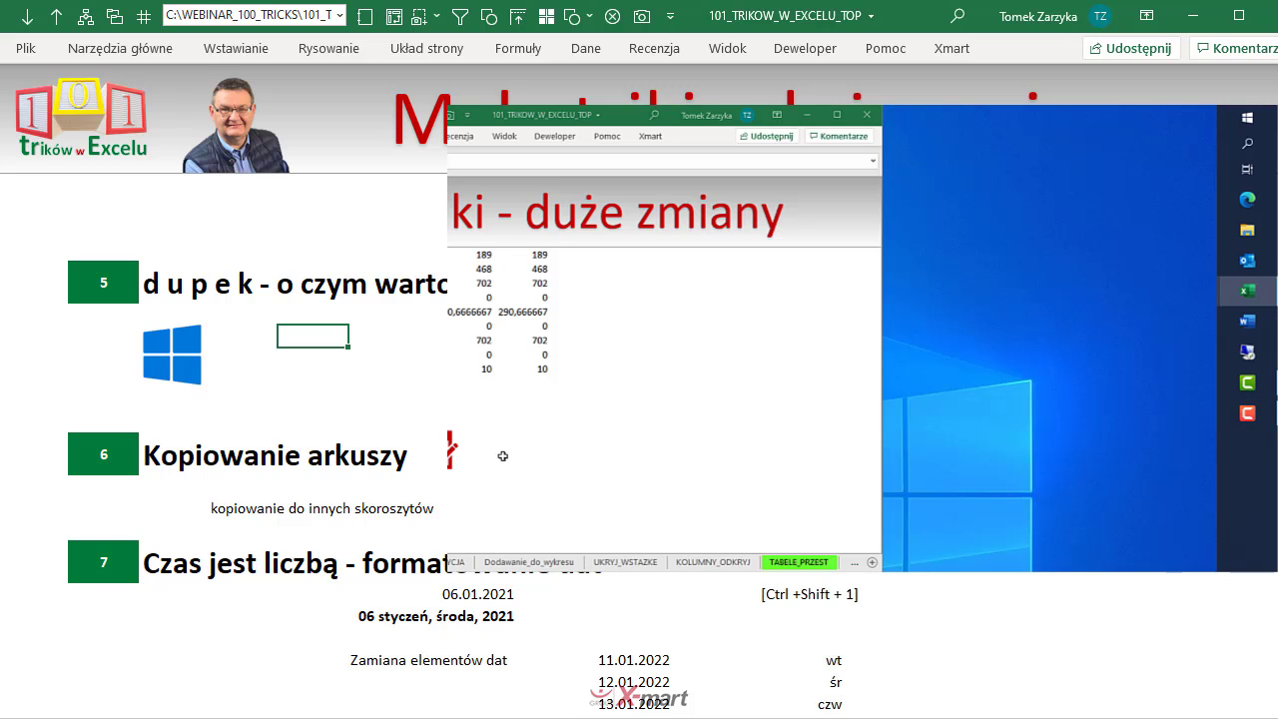
key(super+p)
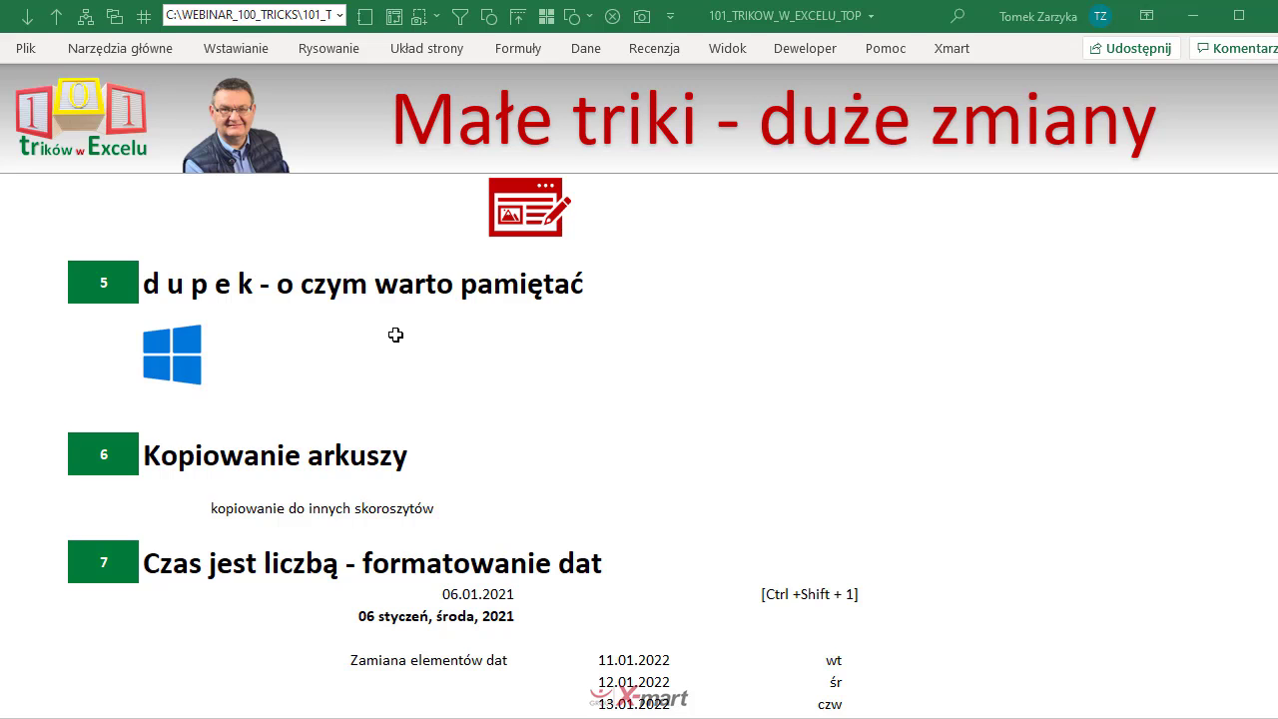
key(super+e)
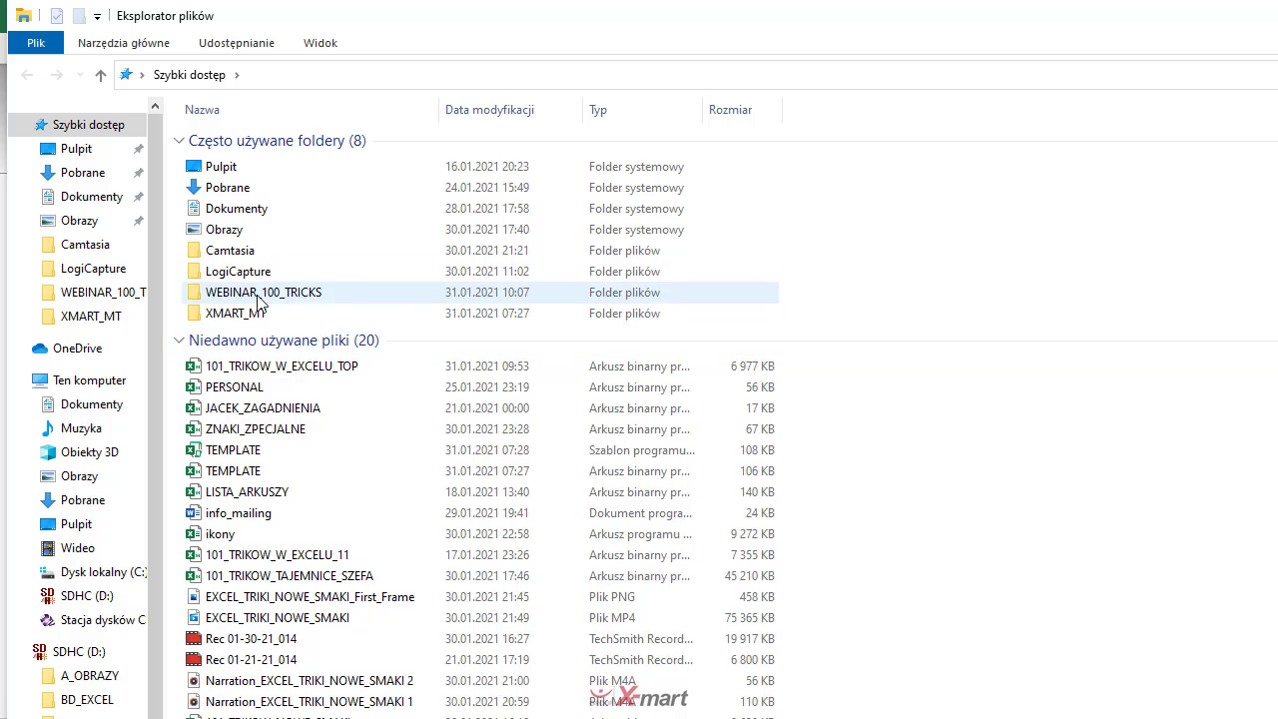
key(alt+Tab)
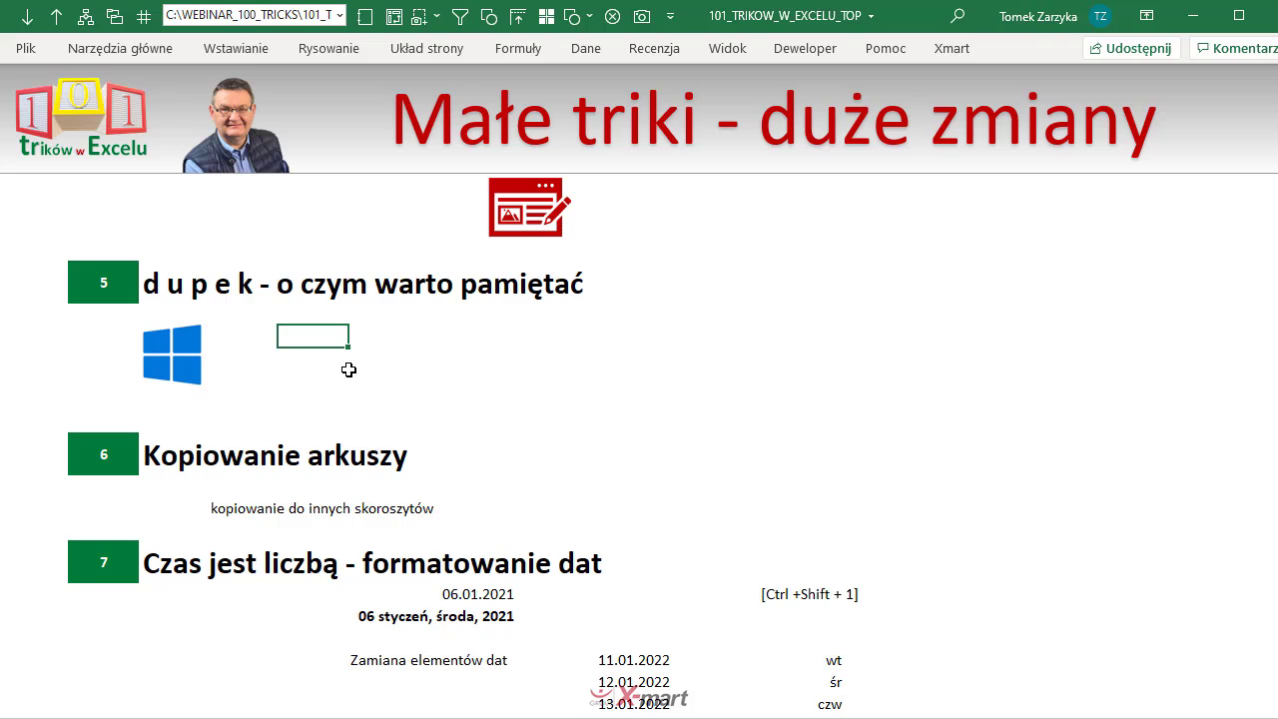
Step: Close the Windows search panel, select the Kopiowanie cell and restore the sheet tab bar
key(super+s)
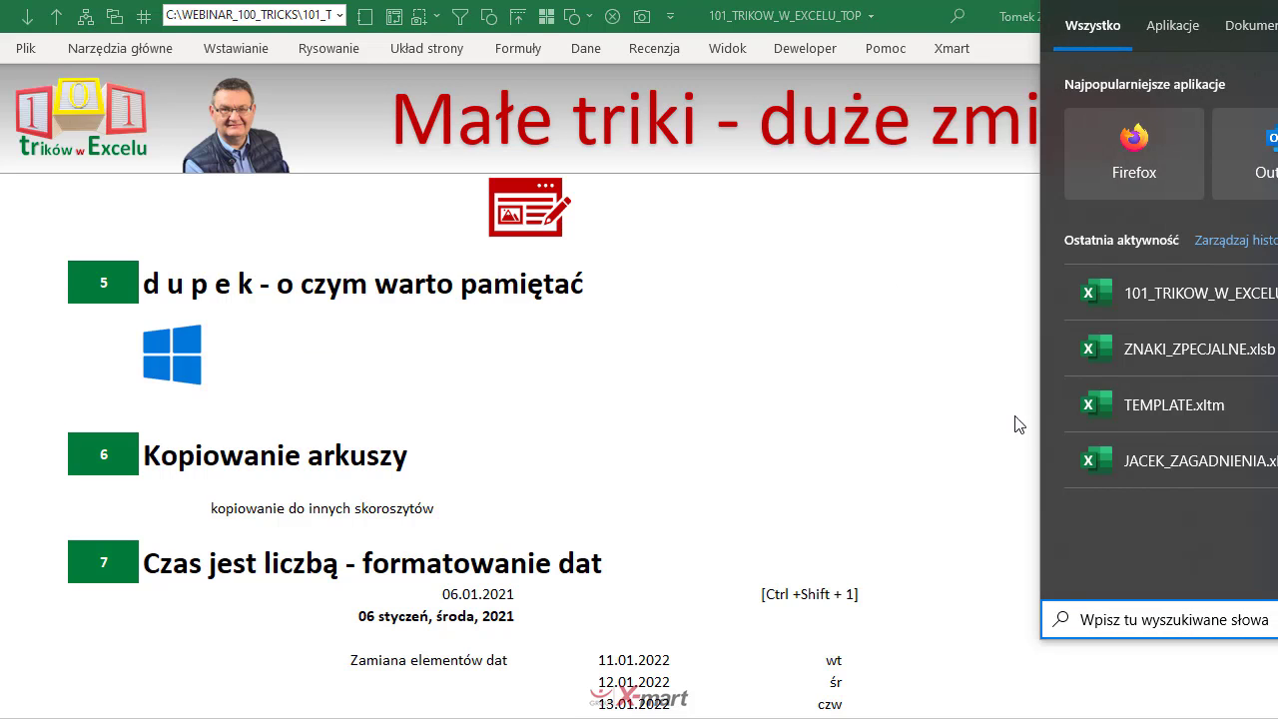
click(683, 417)
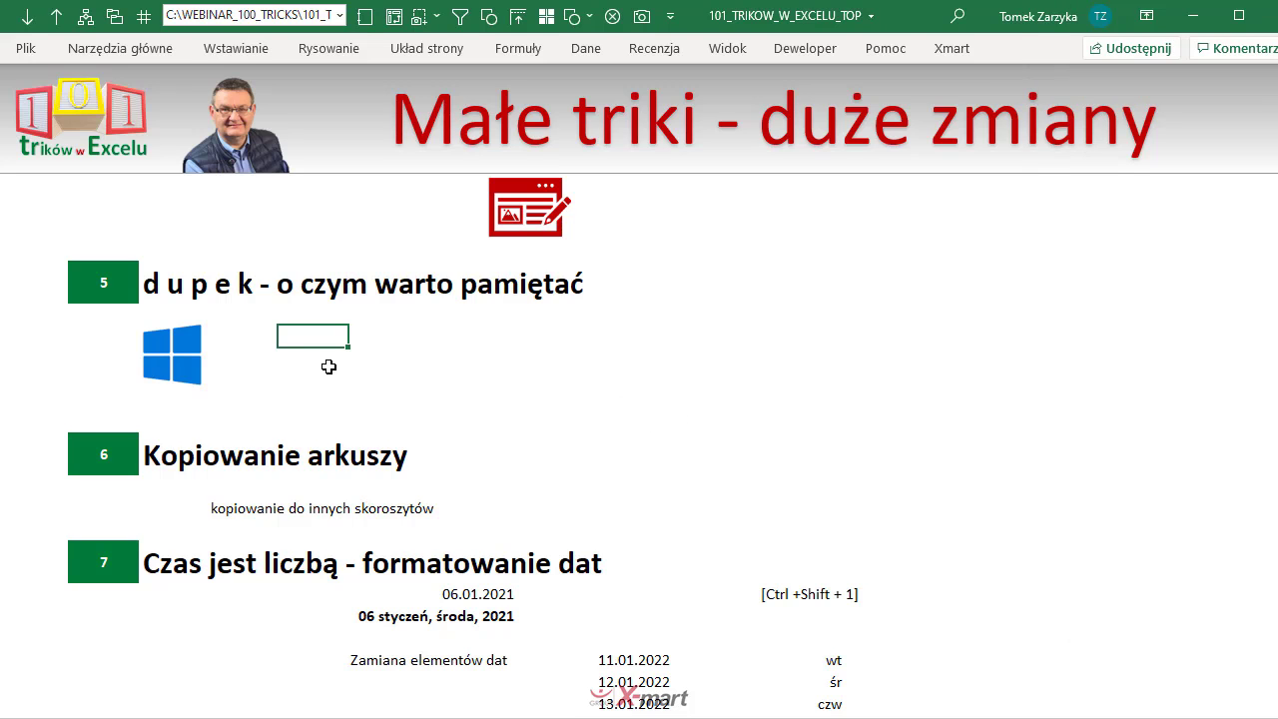
scroll(313, 378, down, 2)
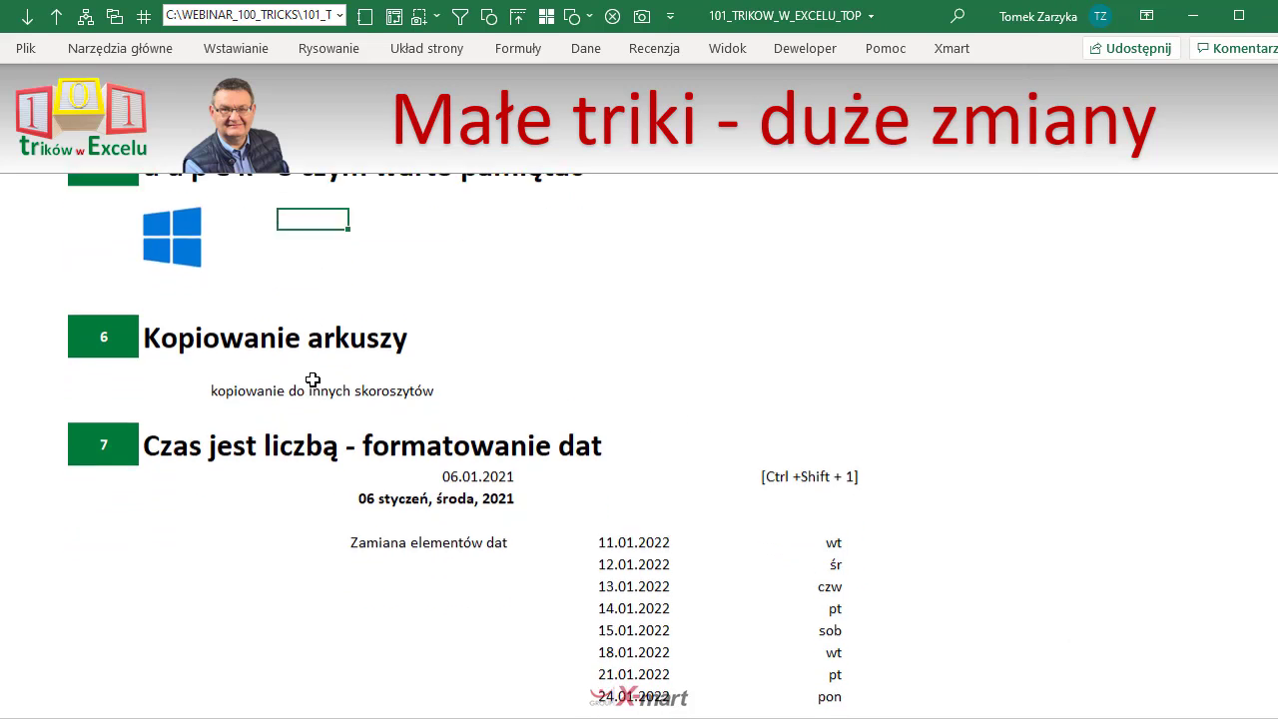
scroll(313, 379, up, 2)
click(273, 460)
scroll(627, 469, down, 3)
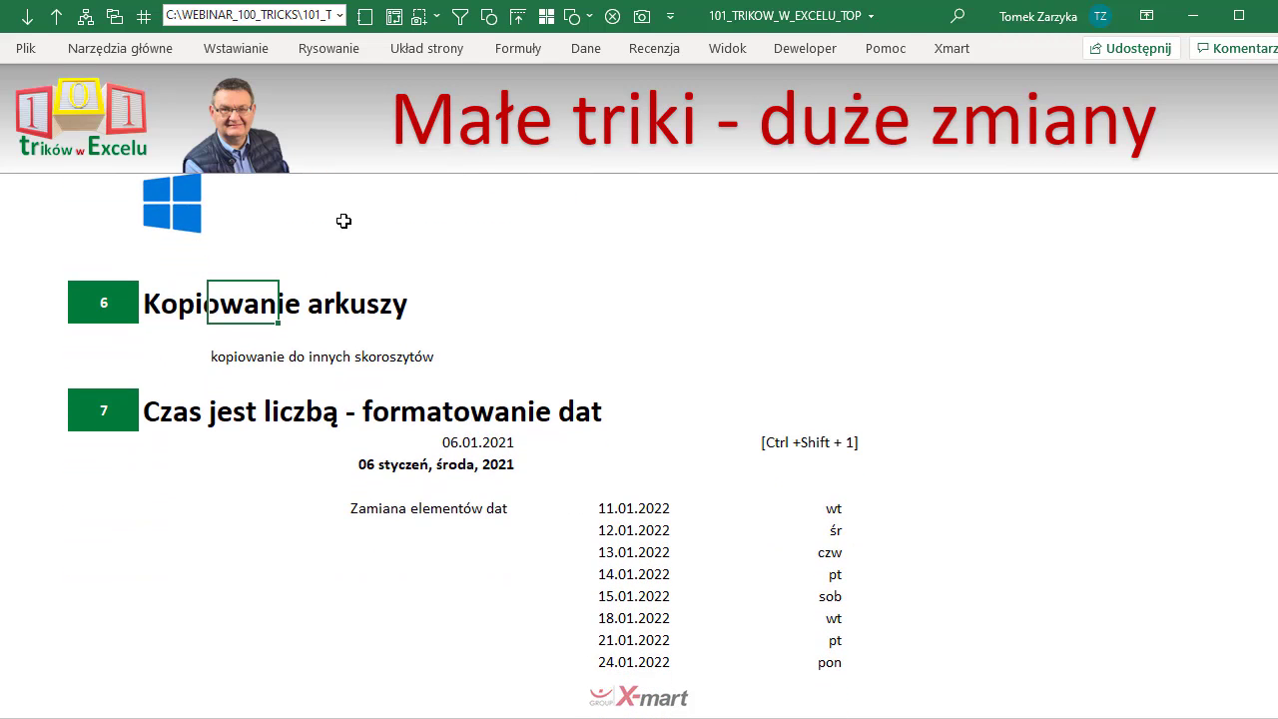
click(25, 22)
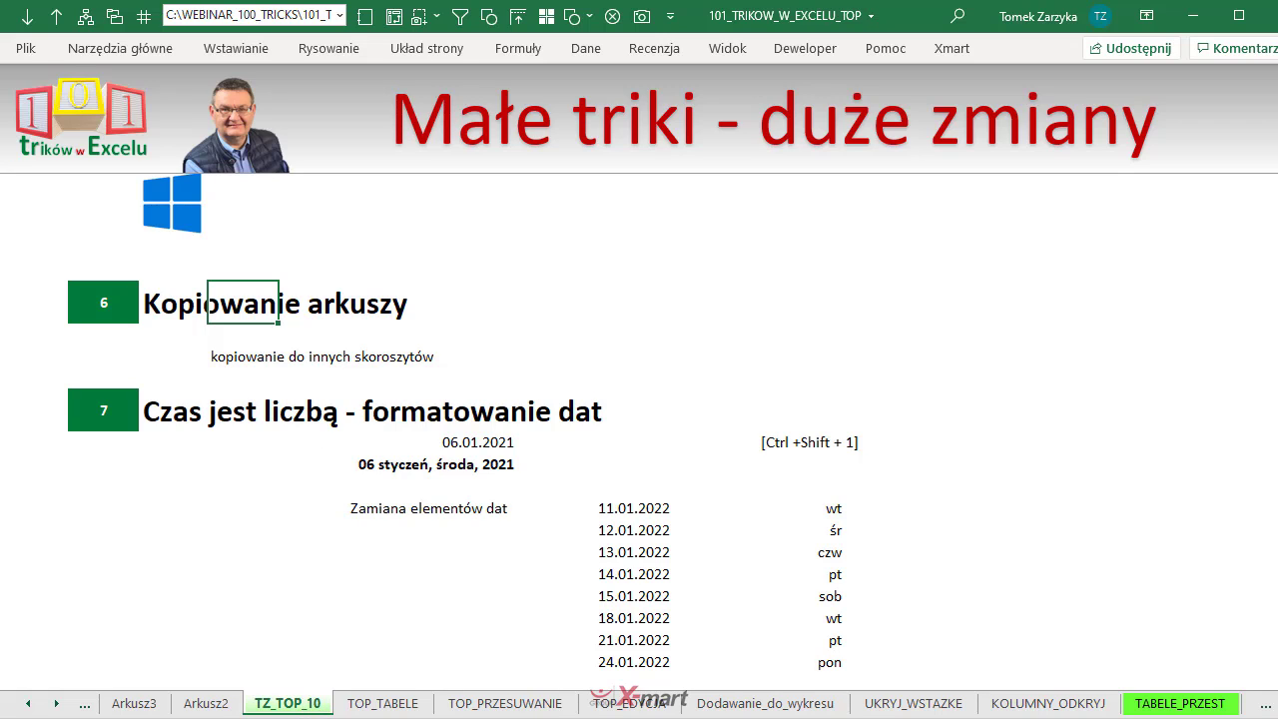
Step: Copy the TZ_TOP_10 sheet to (nowy skoroszyt) with Utwórz kopię ticked
mouse_move(392, 718)
mouse_down()
mouse_move(391, 452)
mouse_move(392, 475)
mouse_up()
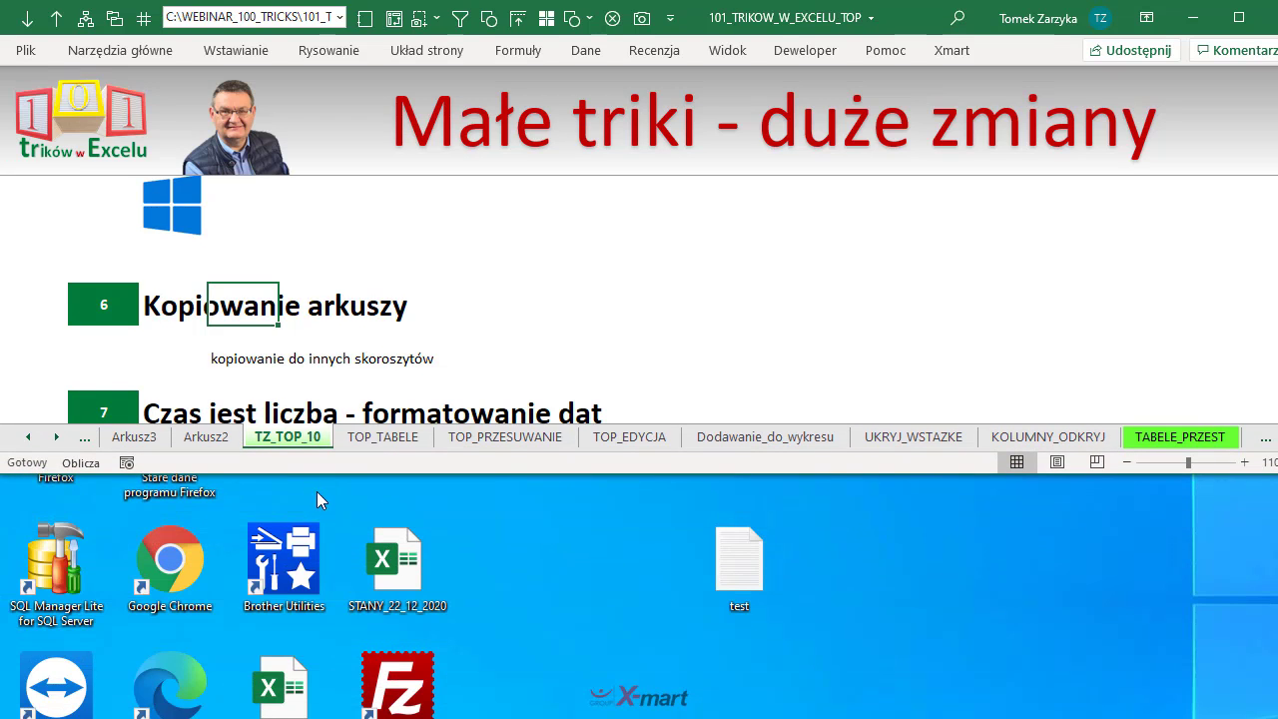
right_click(296, 446)
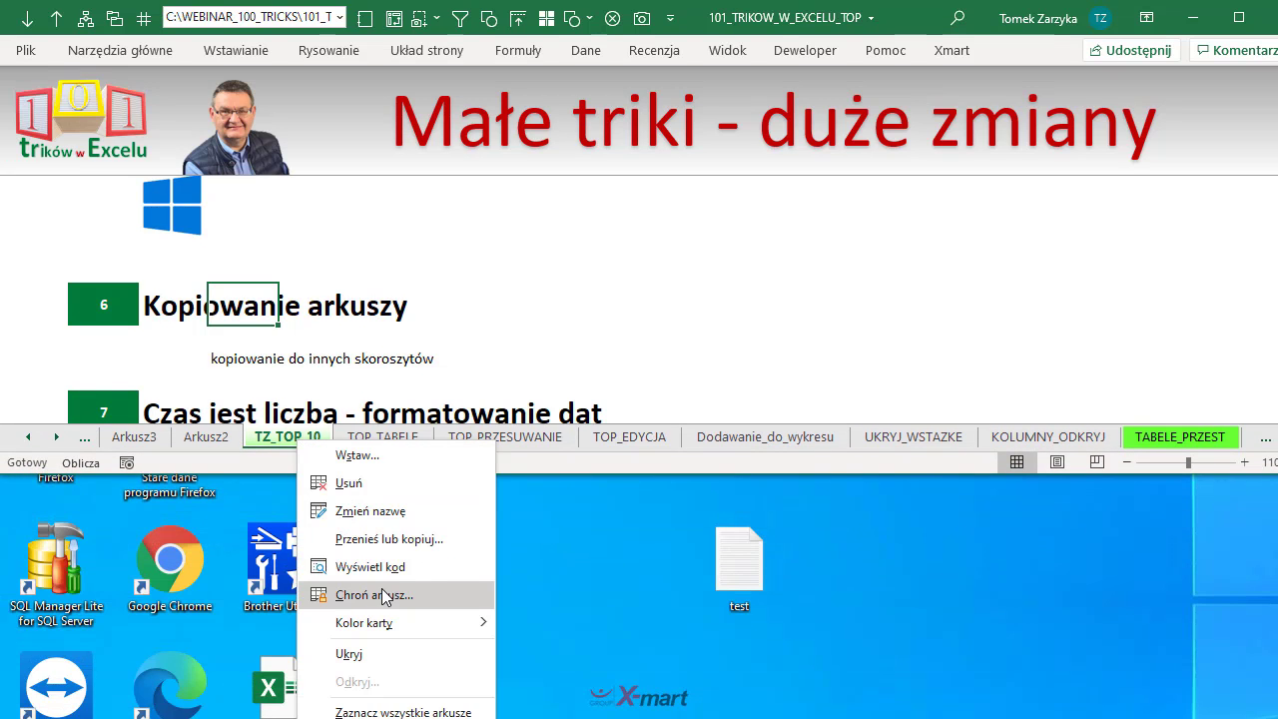
click(395, 540)
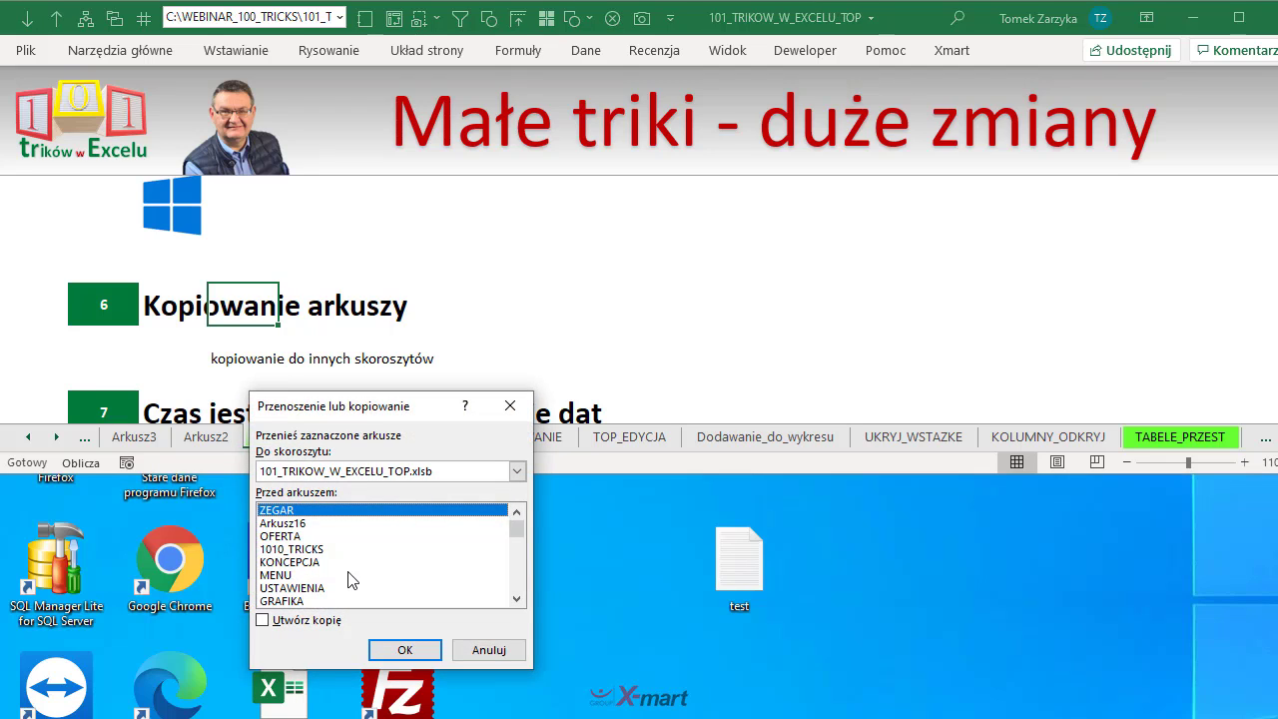
click(262, 621)
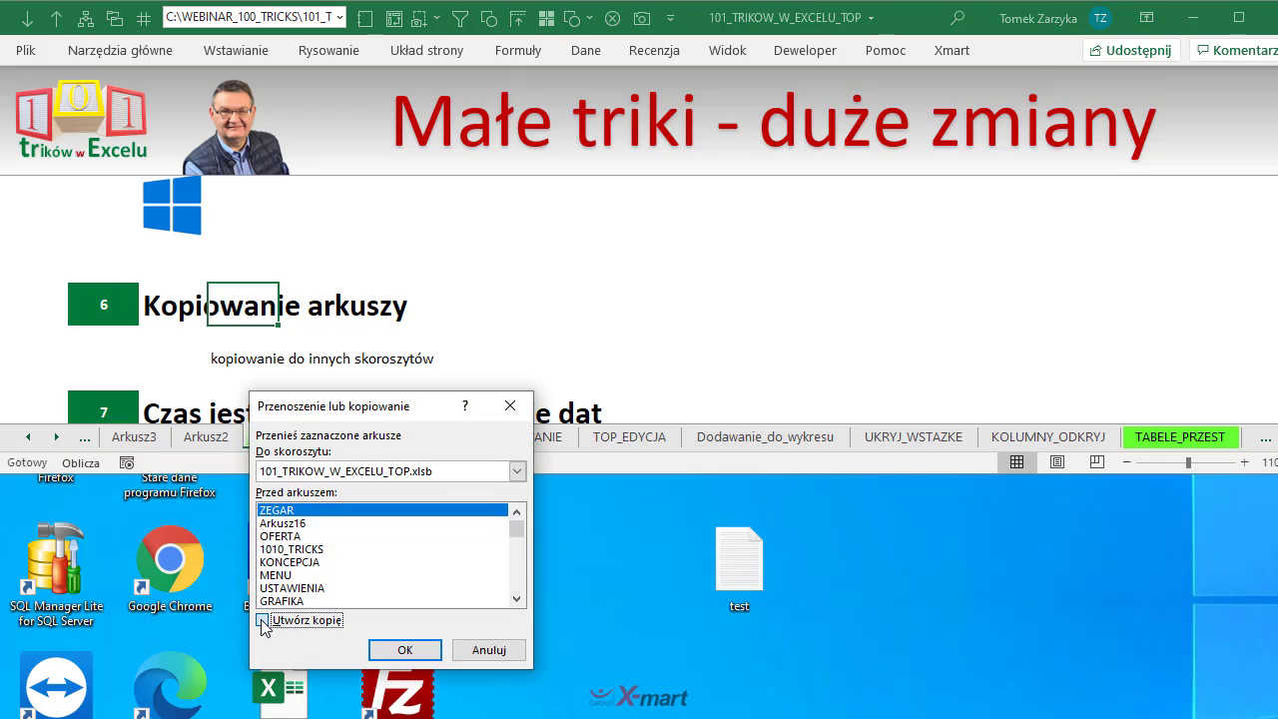
click(263, 621)
click(517, 470)
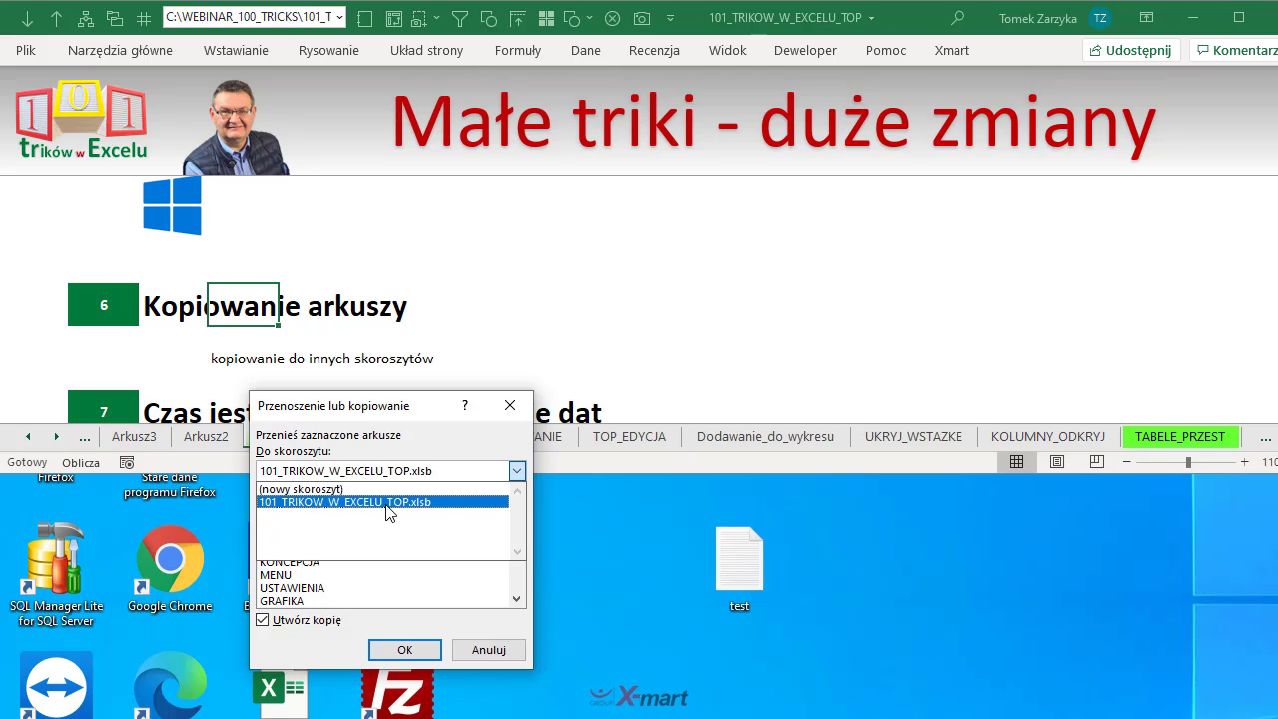
click(317, 502)
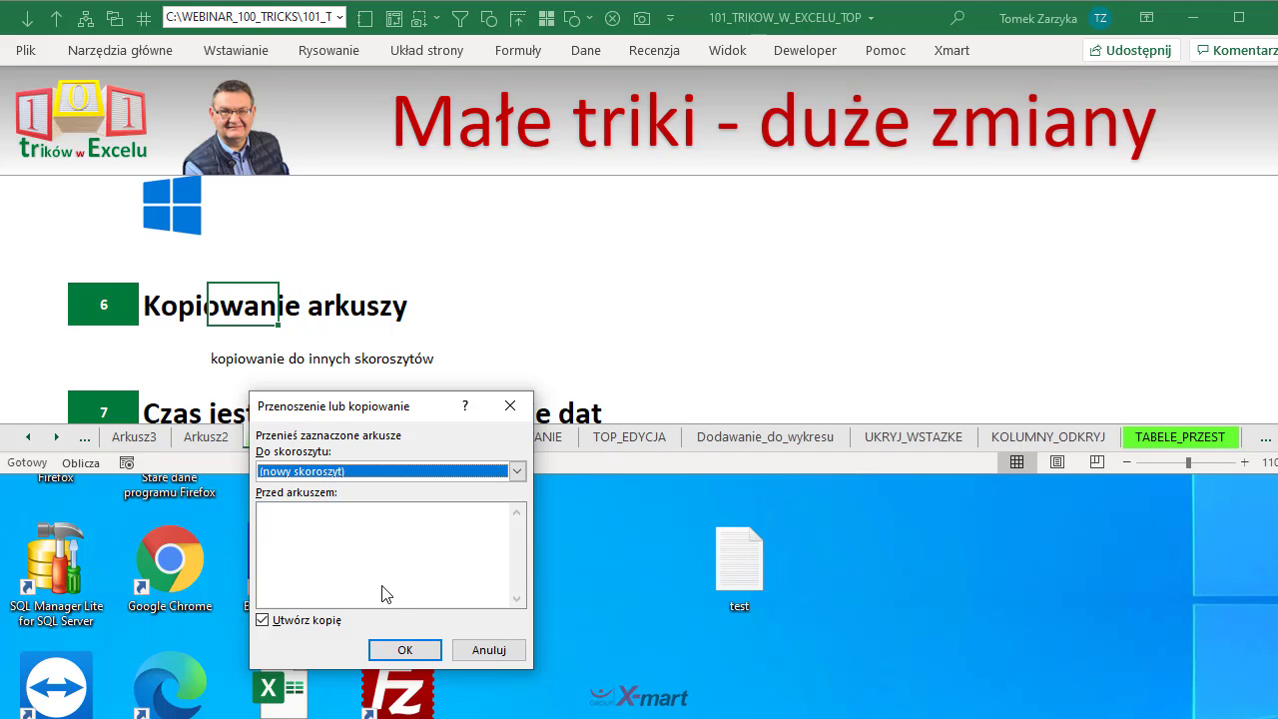
click(409, 650)
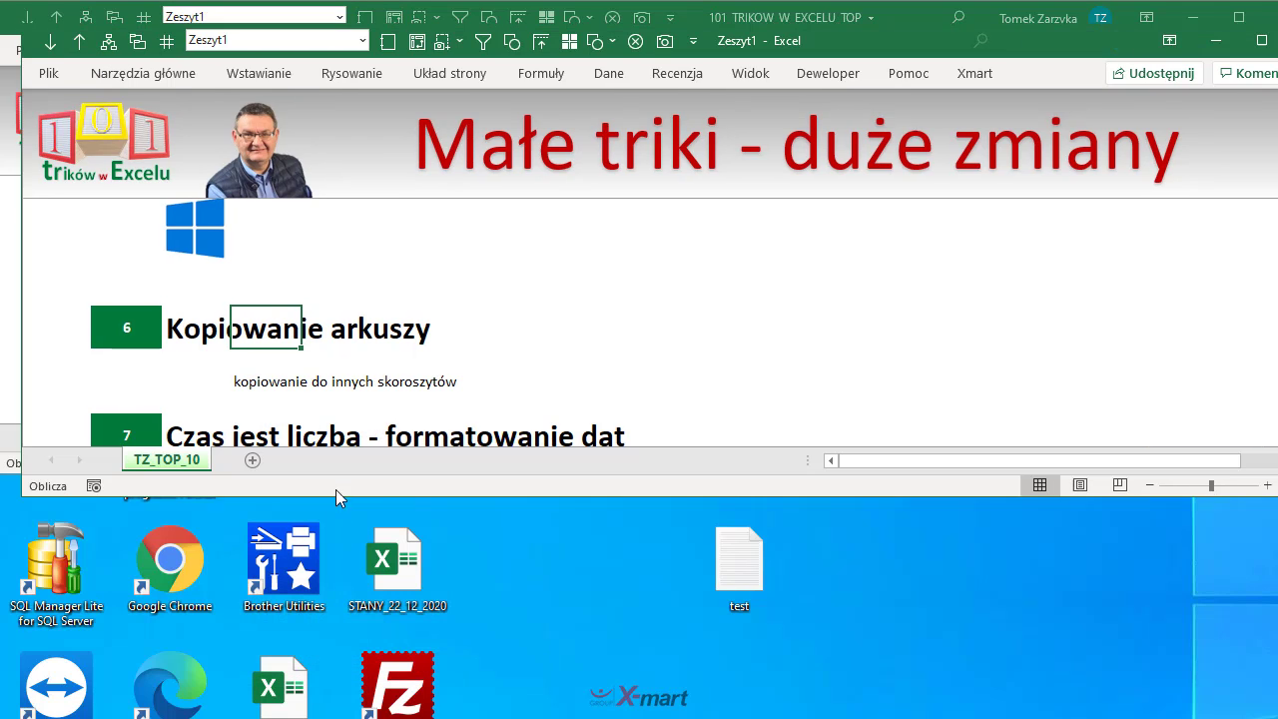
Step: Maximize the new Zeszyt1 workbook, then switch back to the original workbook
double_click(176, 30)
scroll(190, 449, up, 1)
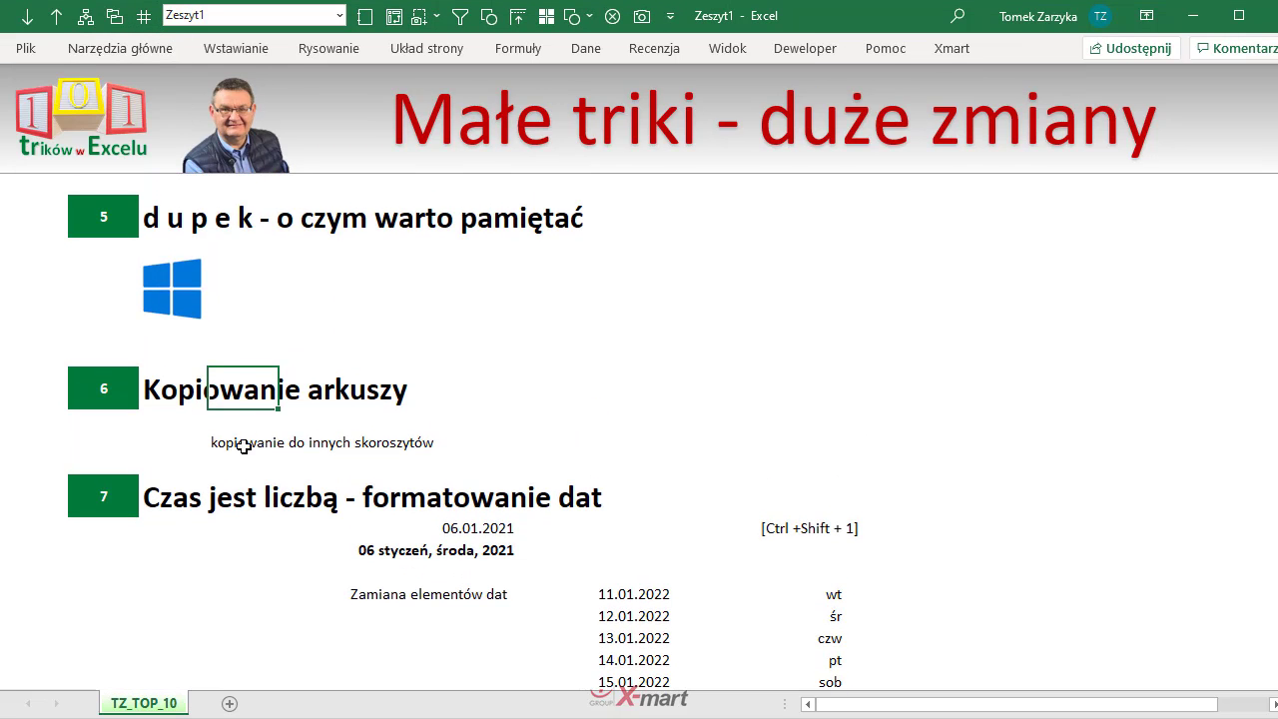
scroll(250, 419, up, 2)
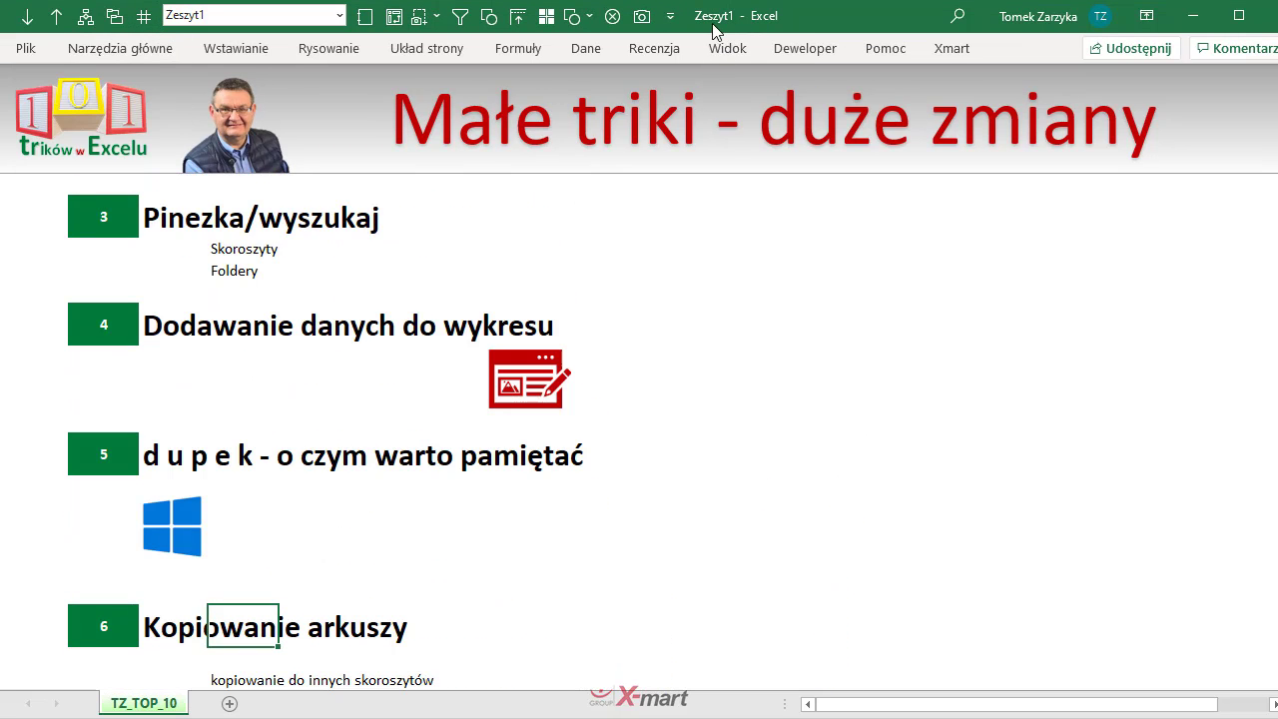
key(alt+Tab)
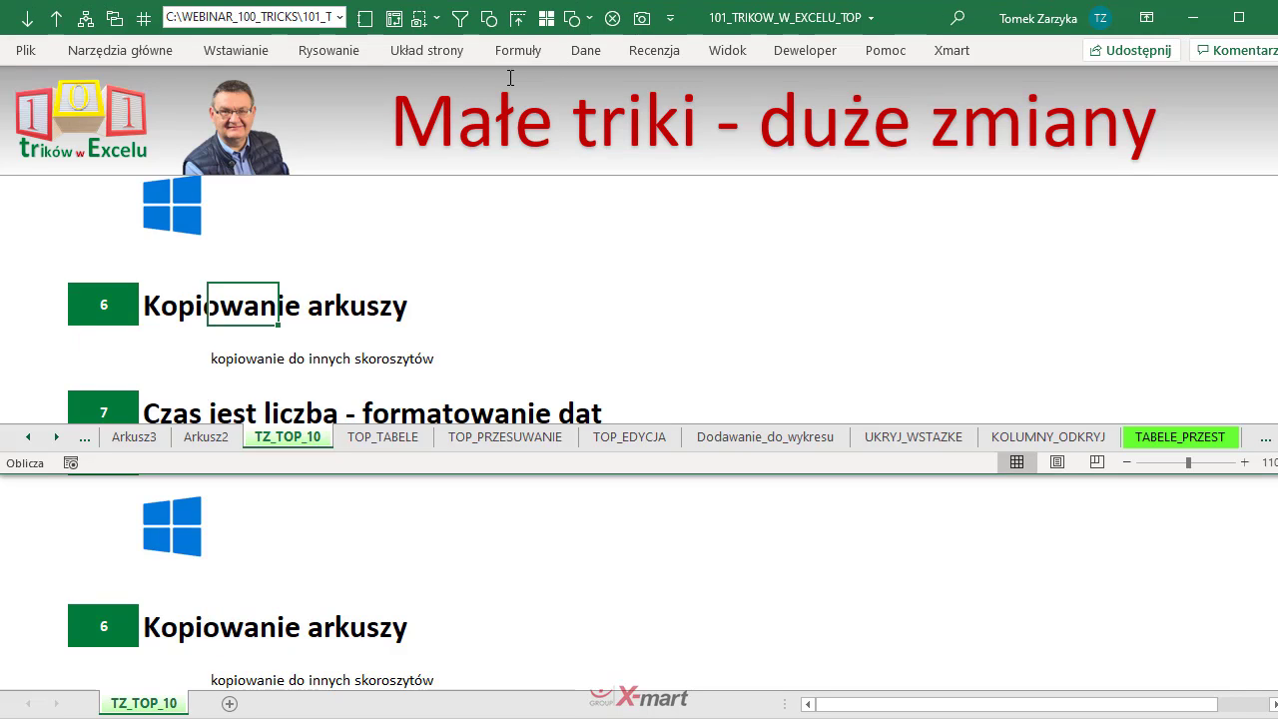
Step: Enter today's date, 31.01.2021, with Ctrl+; in the cell right of 06.01.2021
click(143, 22)
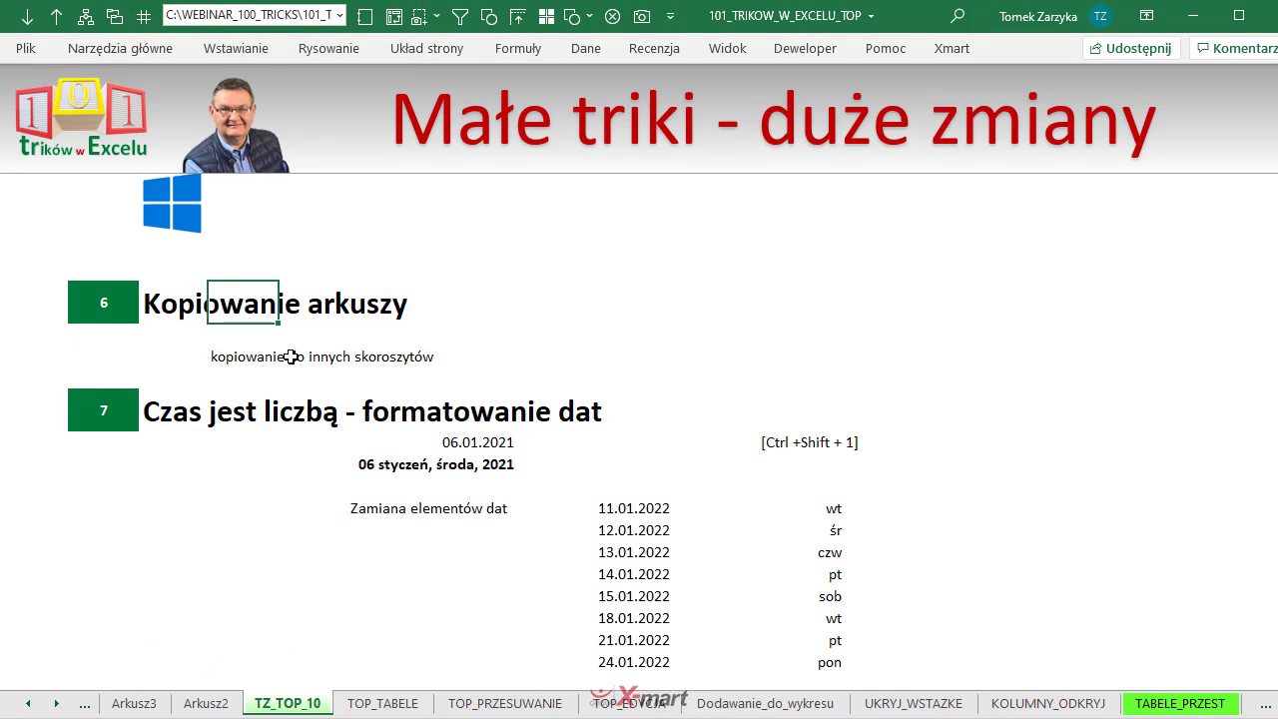
scroll(290, 401, up, 1)
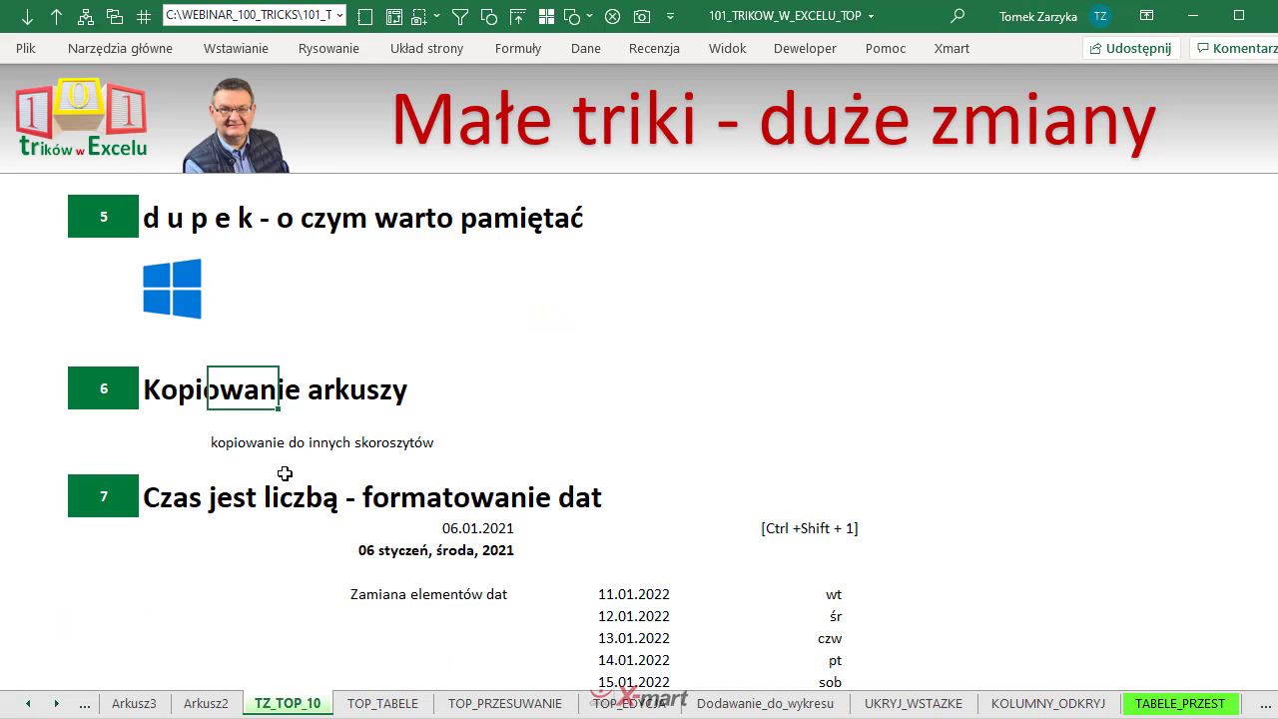
scroll(250, 444, down, 2)
scroll(250, 443, down, 1)
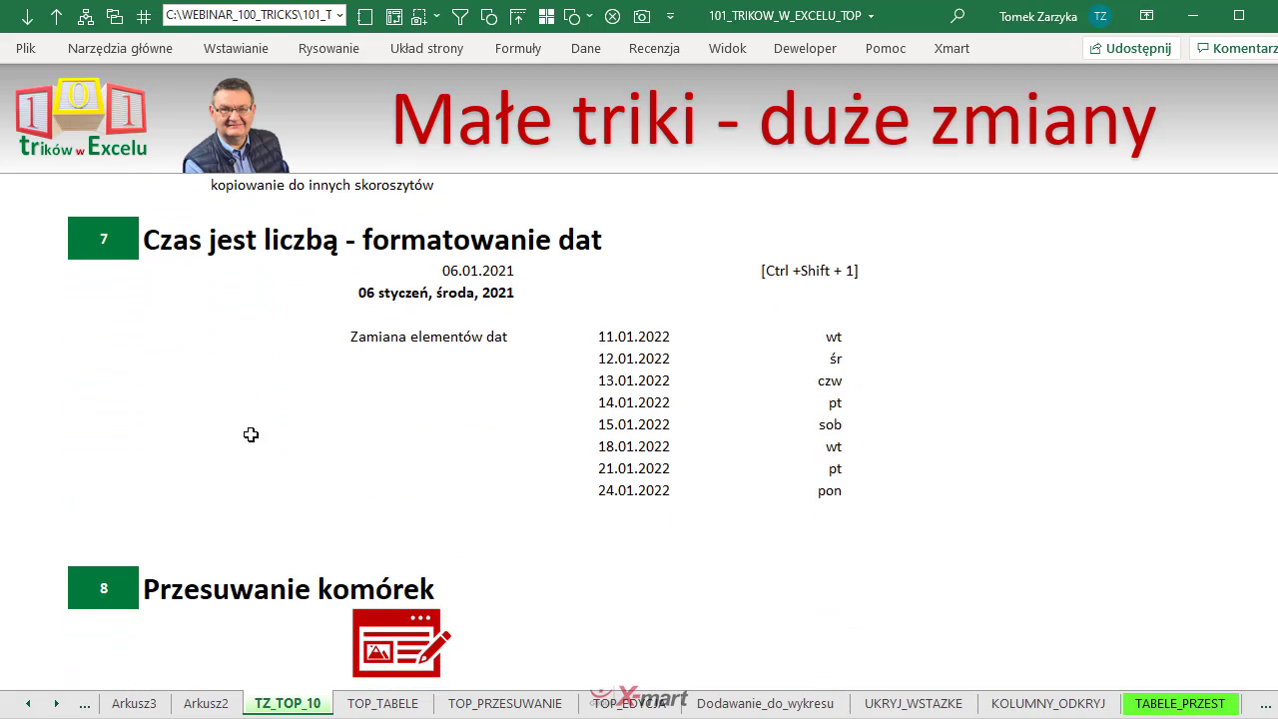
click(204, 249)
scroll(214, 288, down, 2)
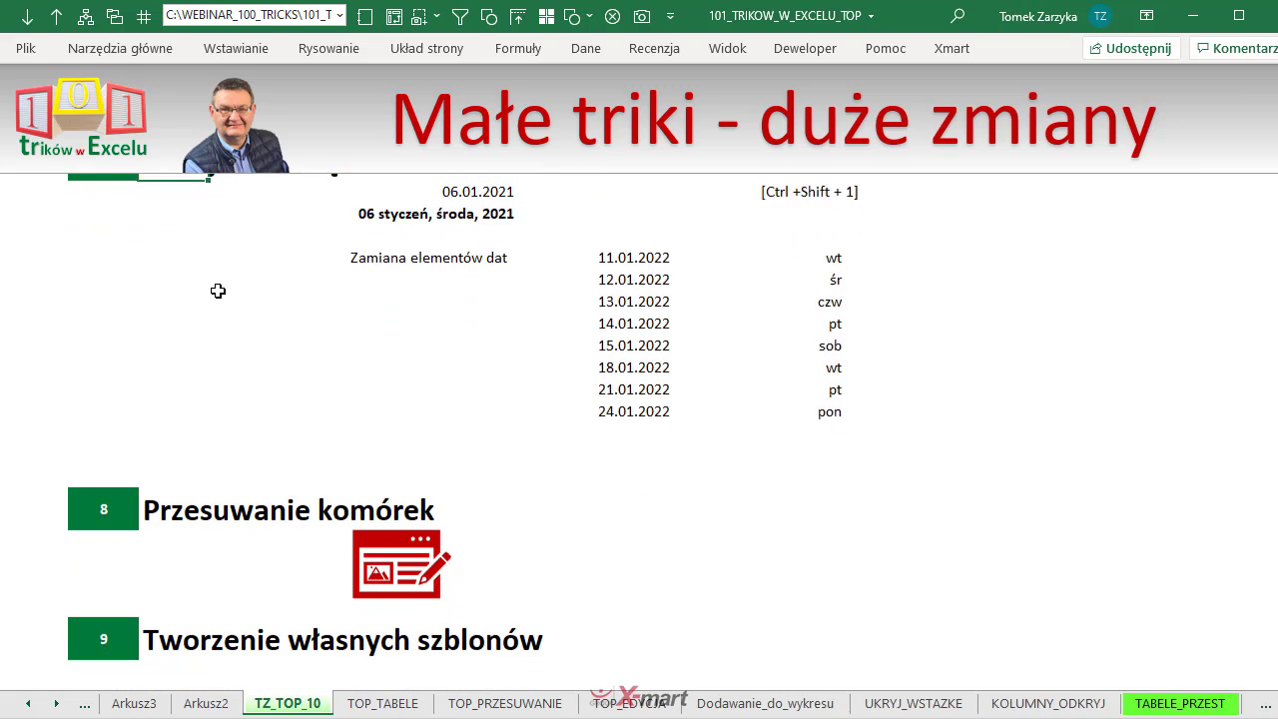
scroll(214, 288, up, 3)
click(430, 357)
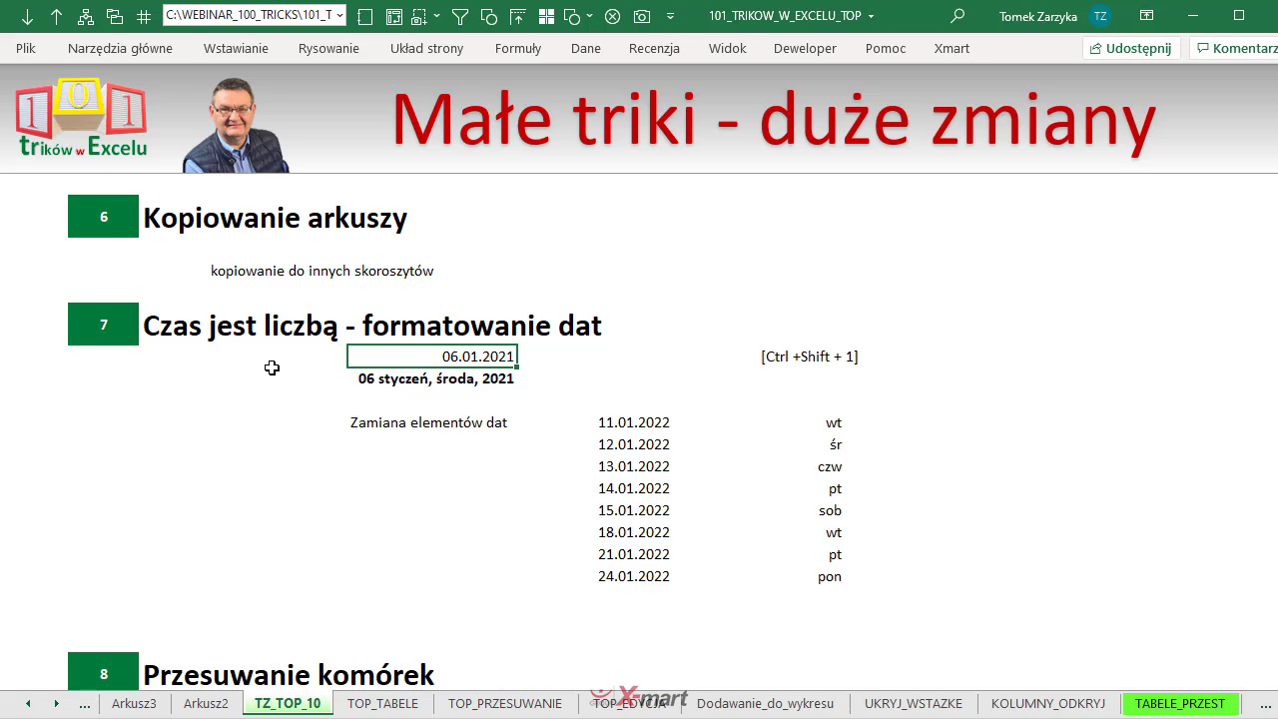
key(Right)
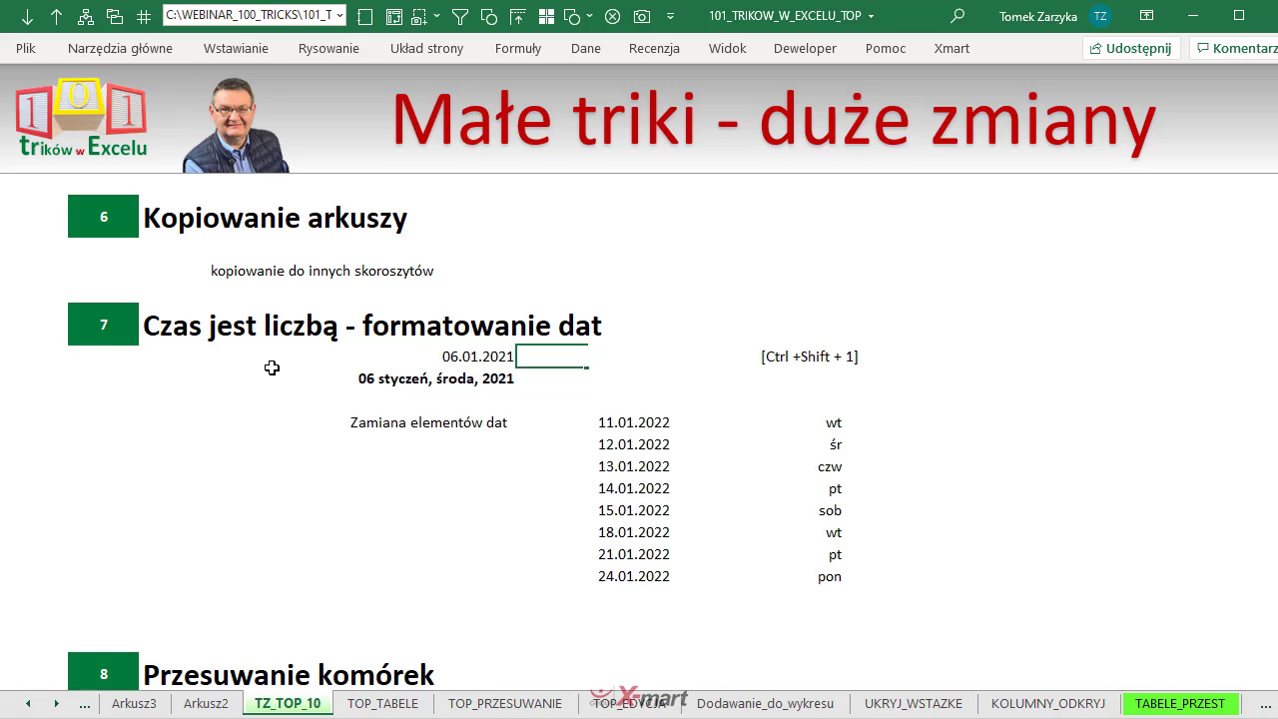
key(ctrl+semicolon)
key(ctrl+Return)
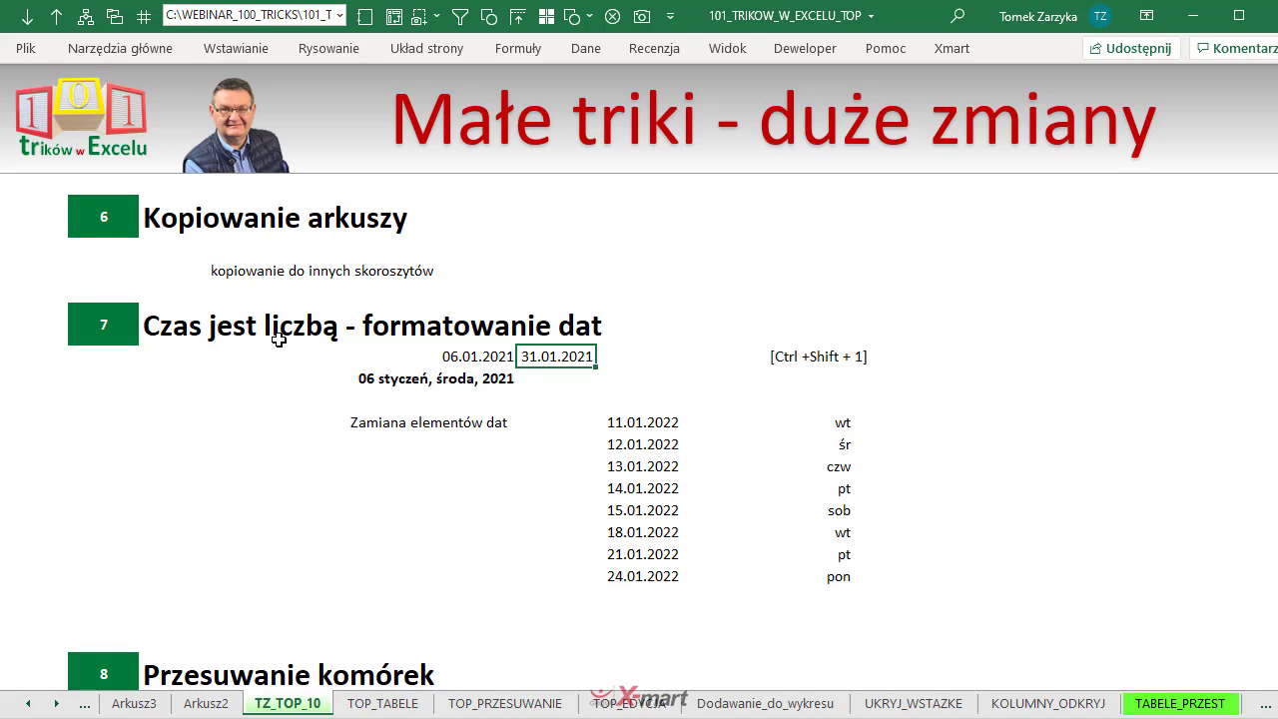
Step: Apply the custom format dd, mmmm, rrr, dddd so the date reads '31, styczeń, 2021, niedziela'
click(153, 53)
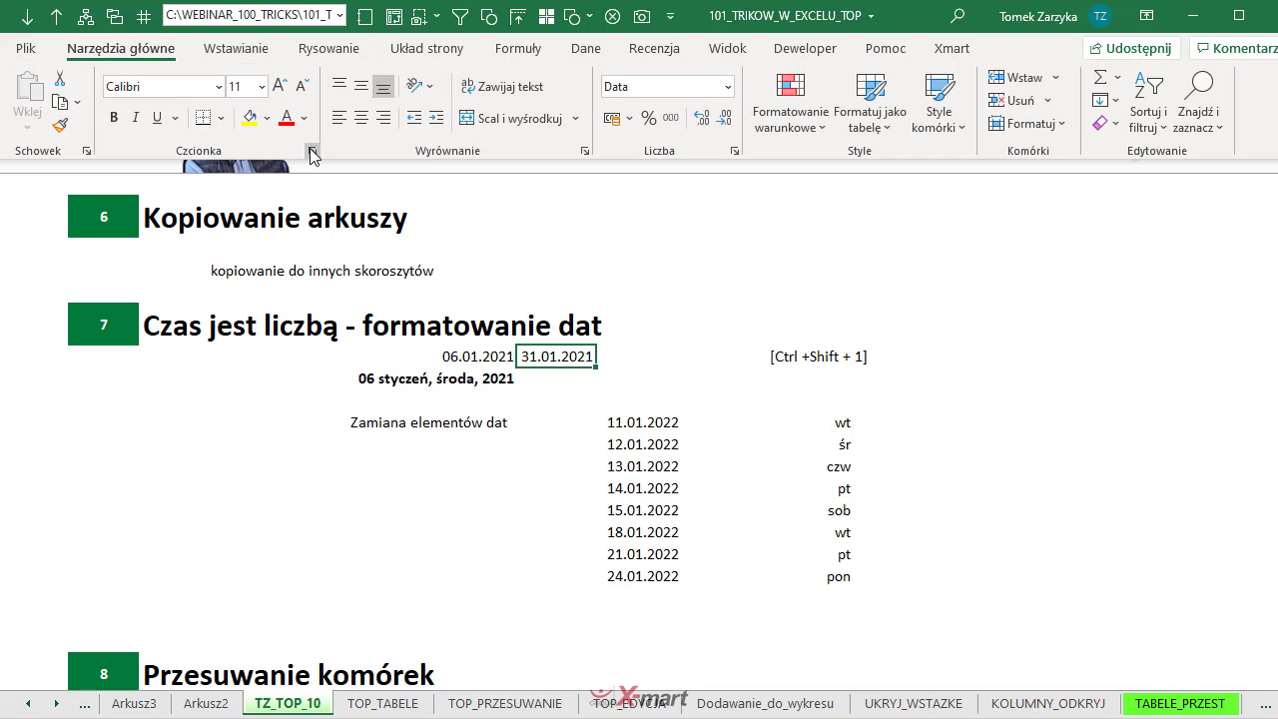
click(312, 151)
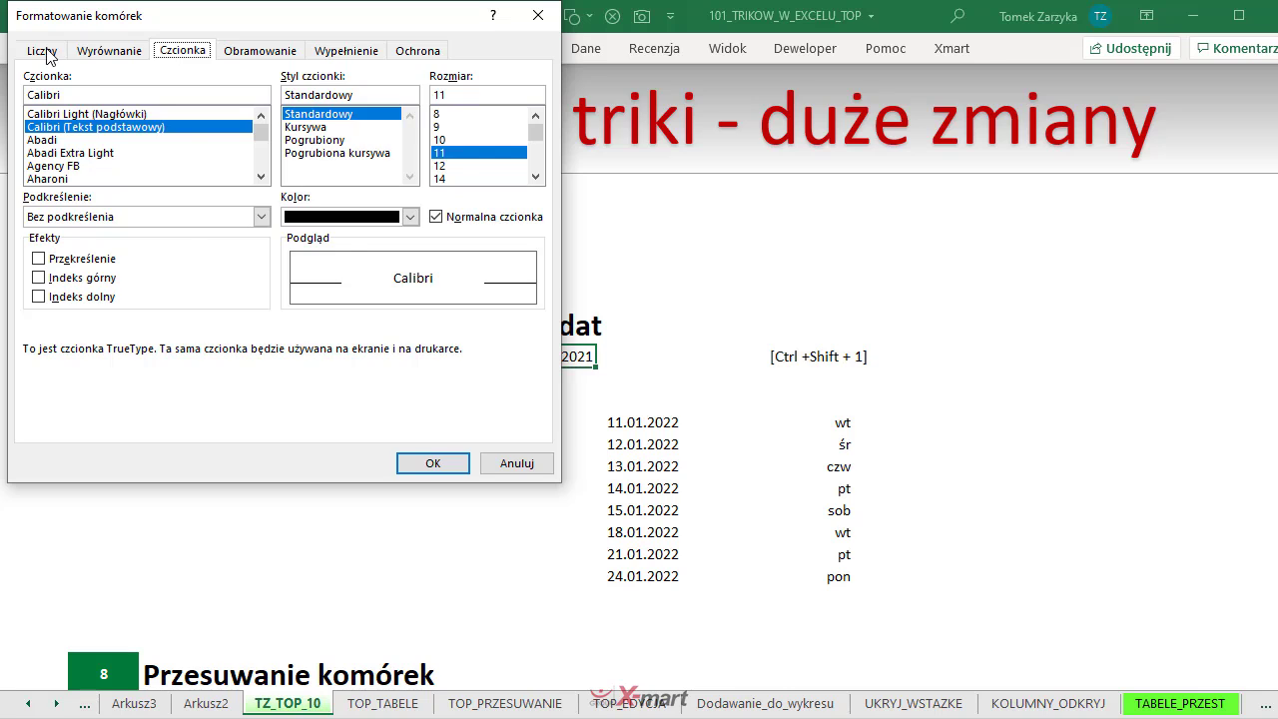
click(44, 51)
click(90, 237)
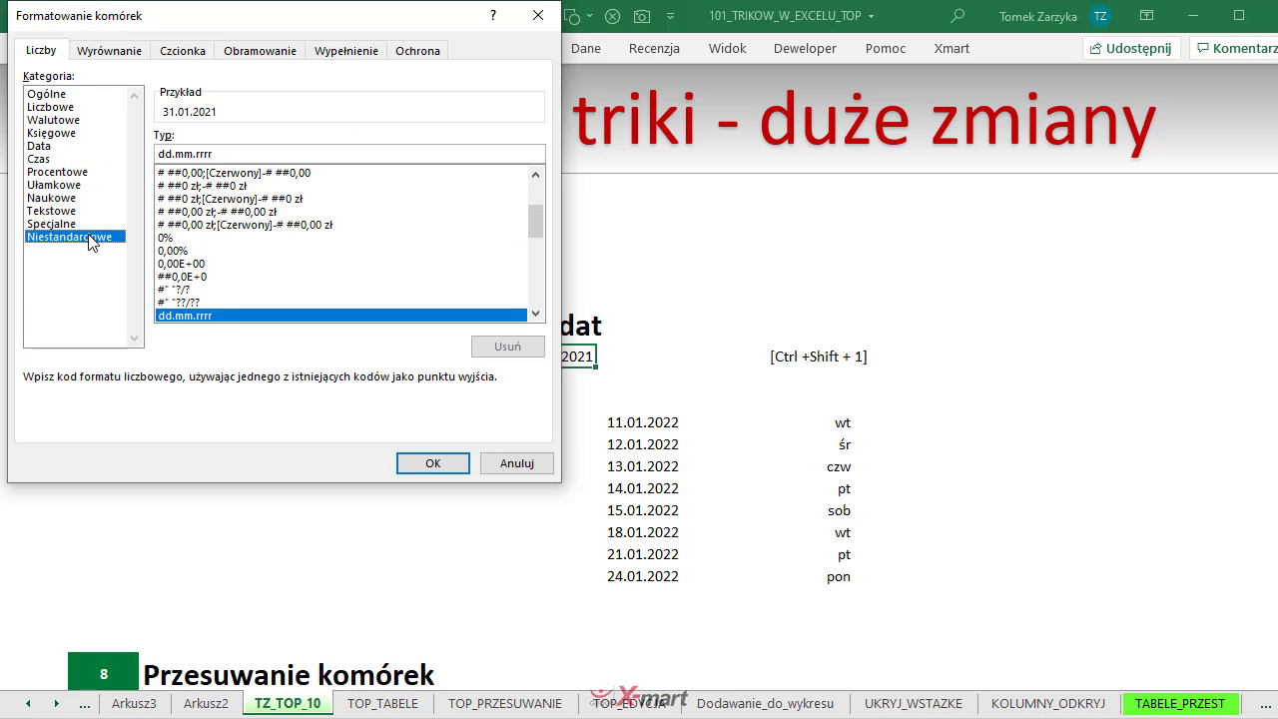
click(257, 153)
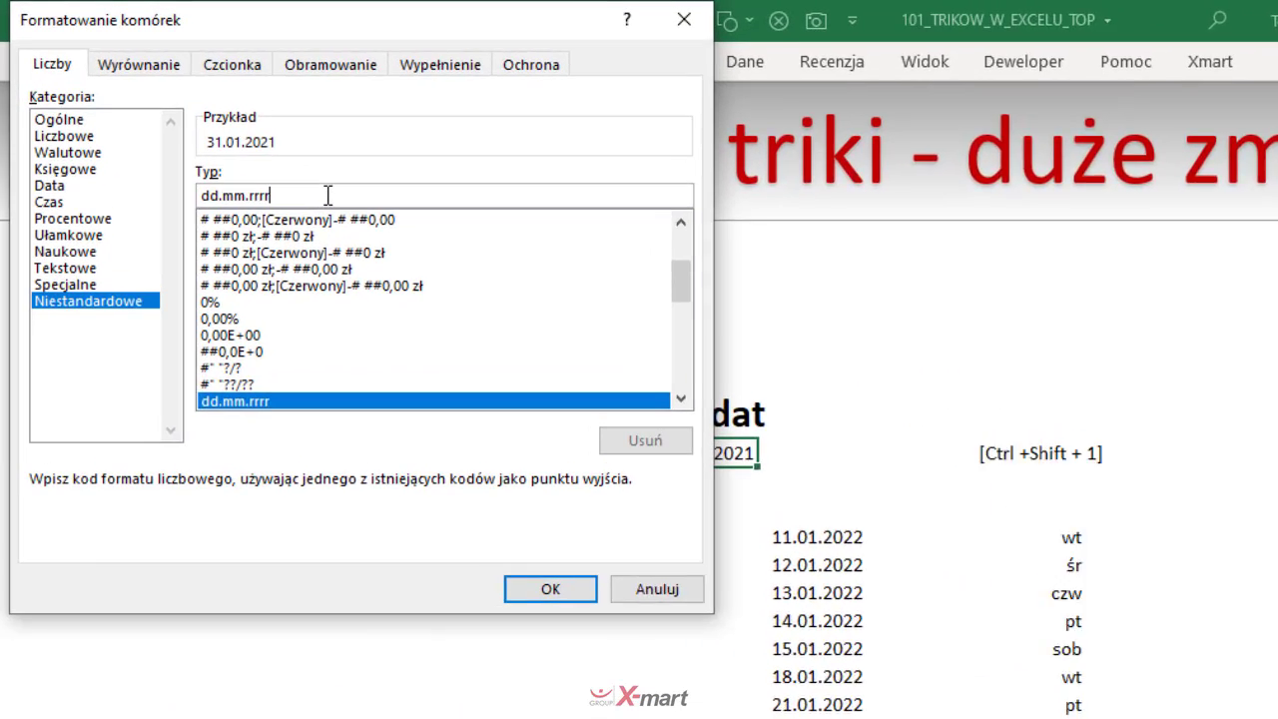
key(BackSpace)
key(BackSpace)
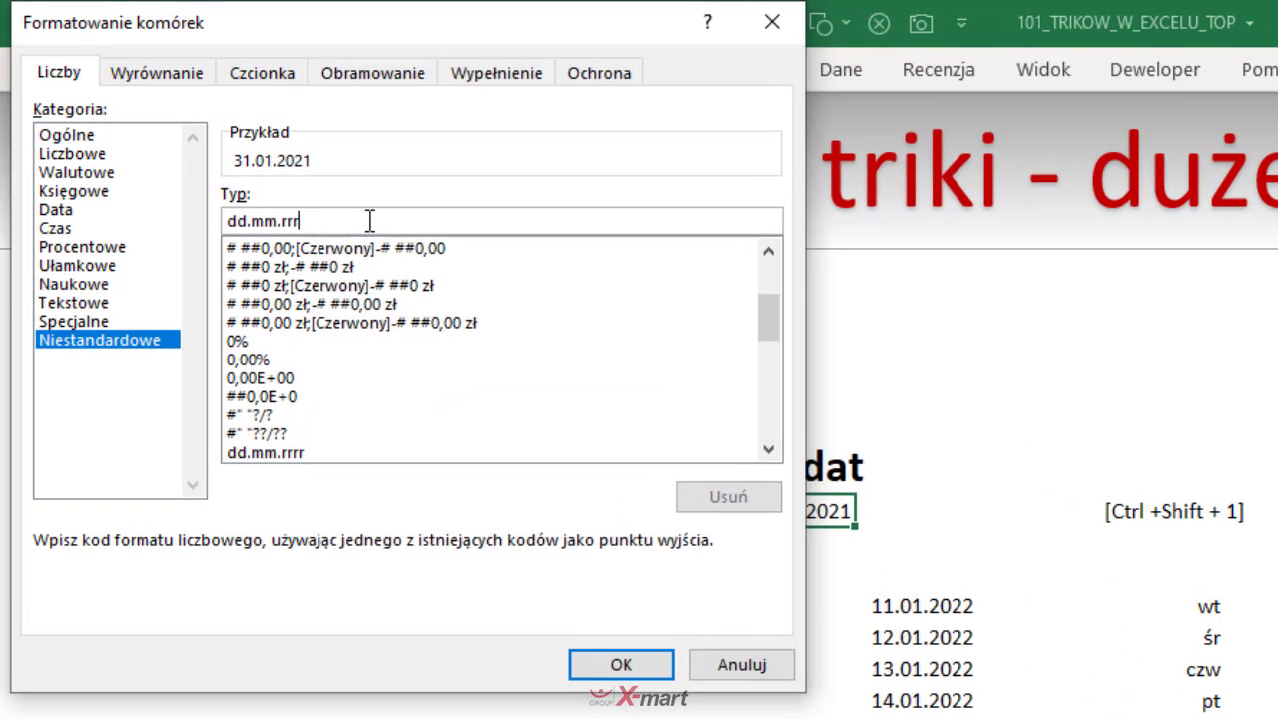
key(BackSpace)
key(BackSpace)
key(BackSpace)
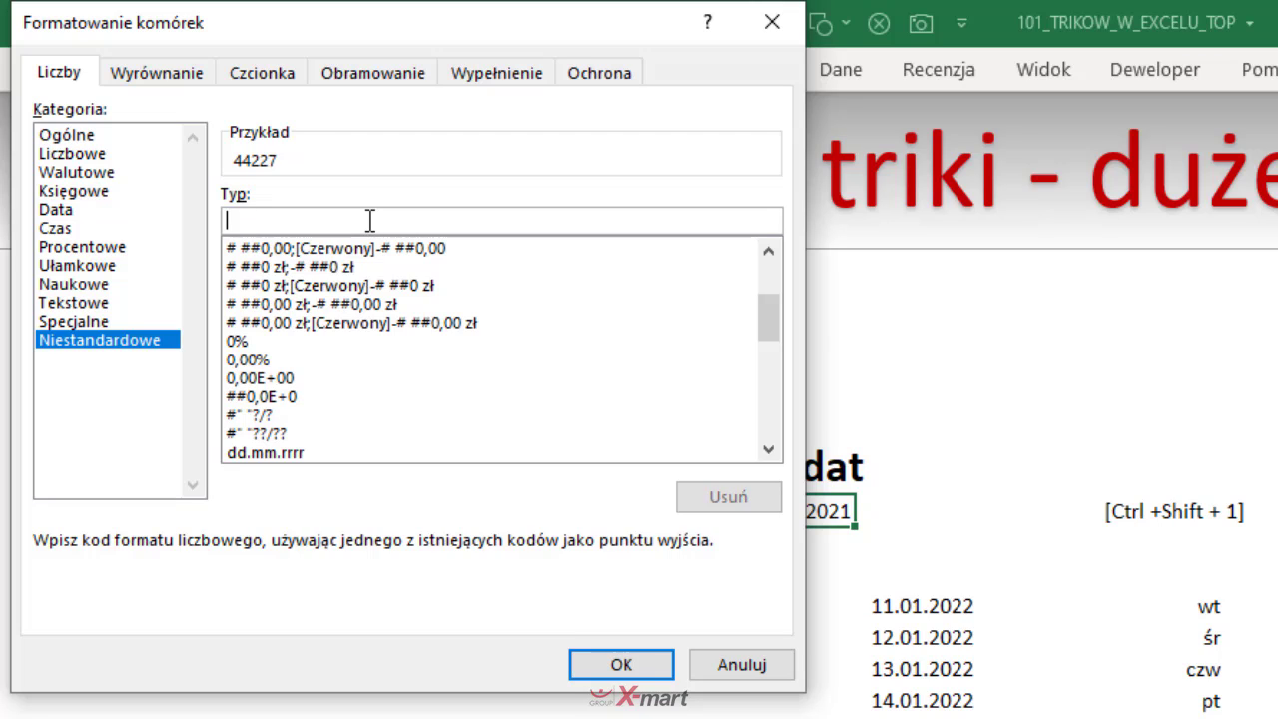
text(d)
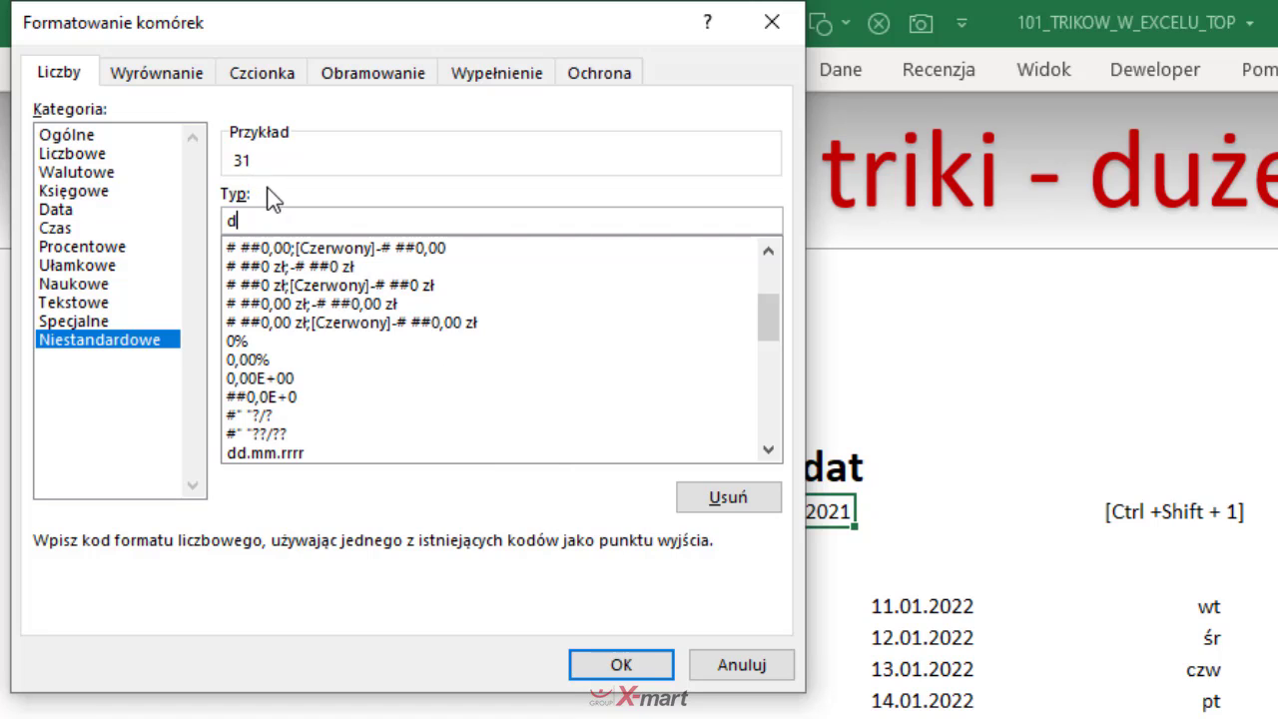
text(d)
text(, )
text(m)
text(m)
text(m)
text(m, rr)
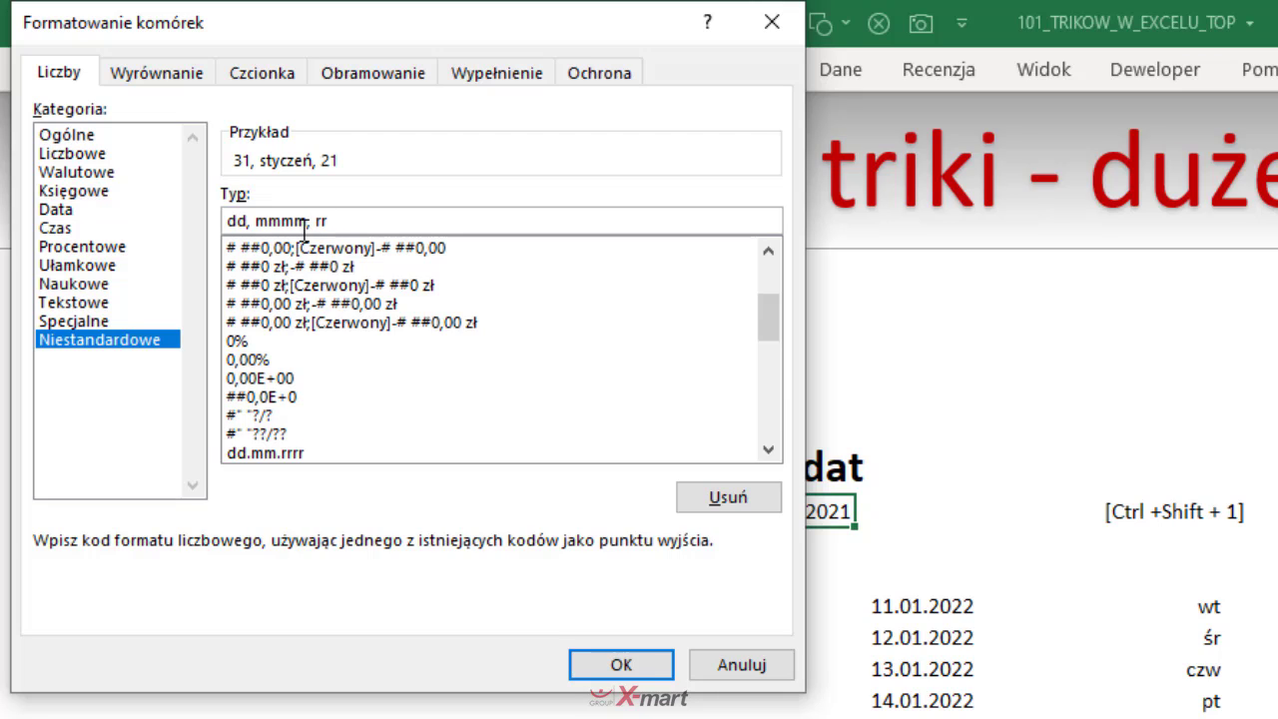
text(r)
text(, )
text(dd)
text(d)
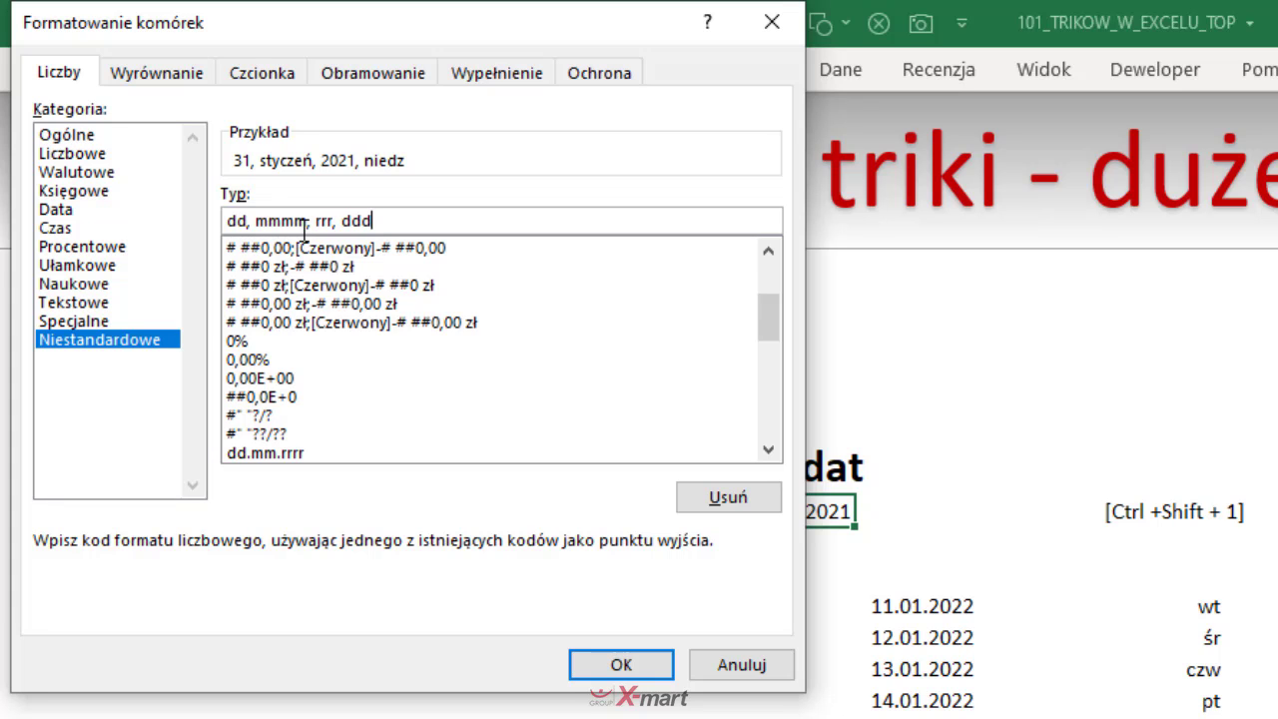
text(d)
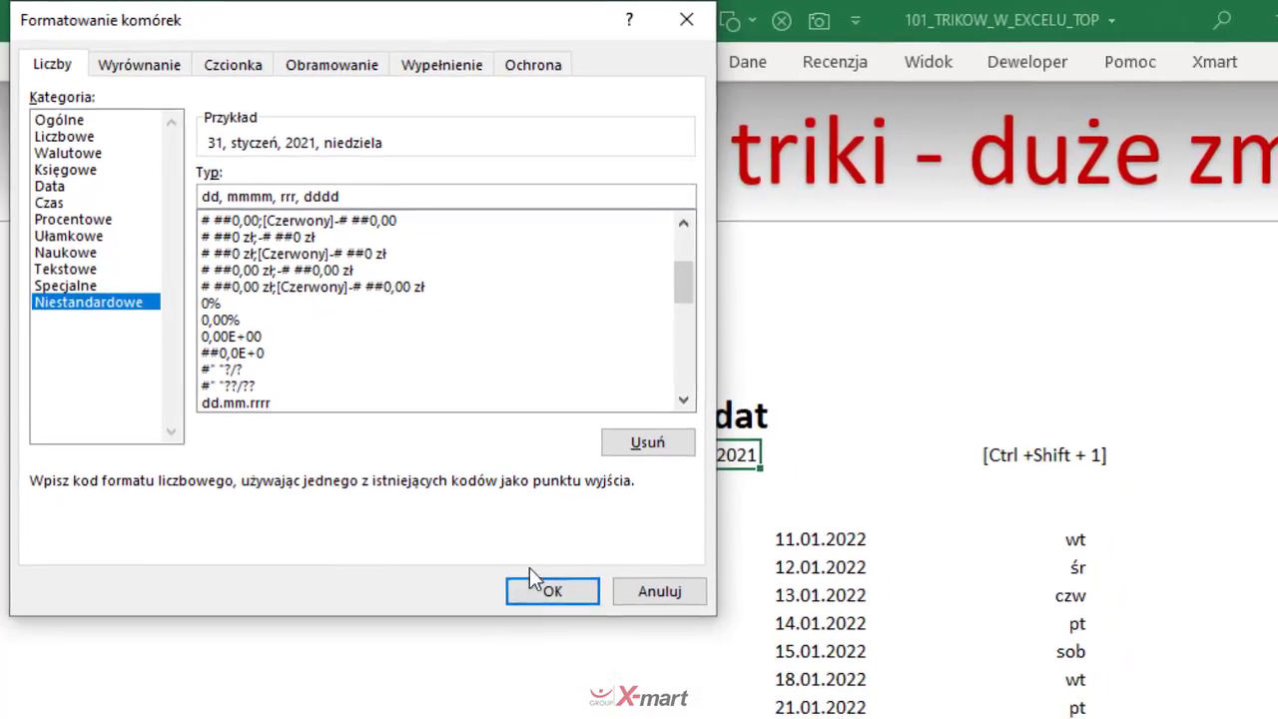
click(519, 559)
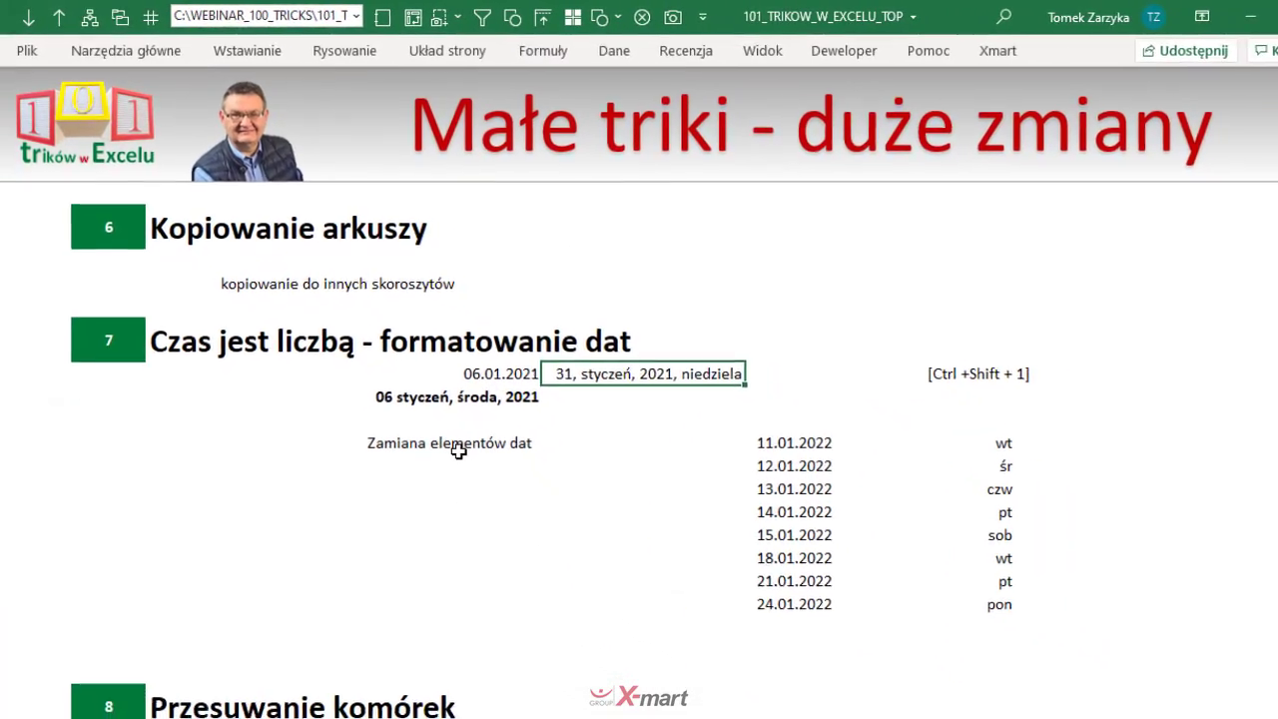
Step: Convert the custom-formatted date to the plain number 44 227,00 with Ctrl+Shift+1
key(Left)
key(Right)
key(Right)
key(Right)
key(Left)
key(Left)
key(Left)
key(Down)
key(Right)
key(Up)
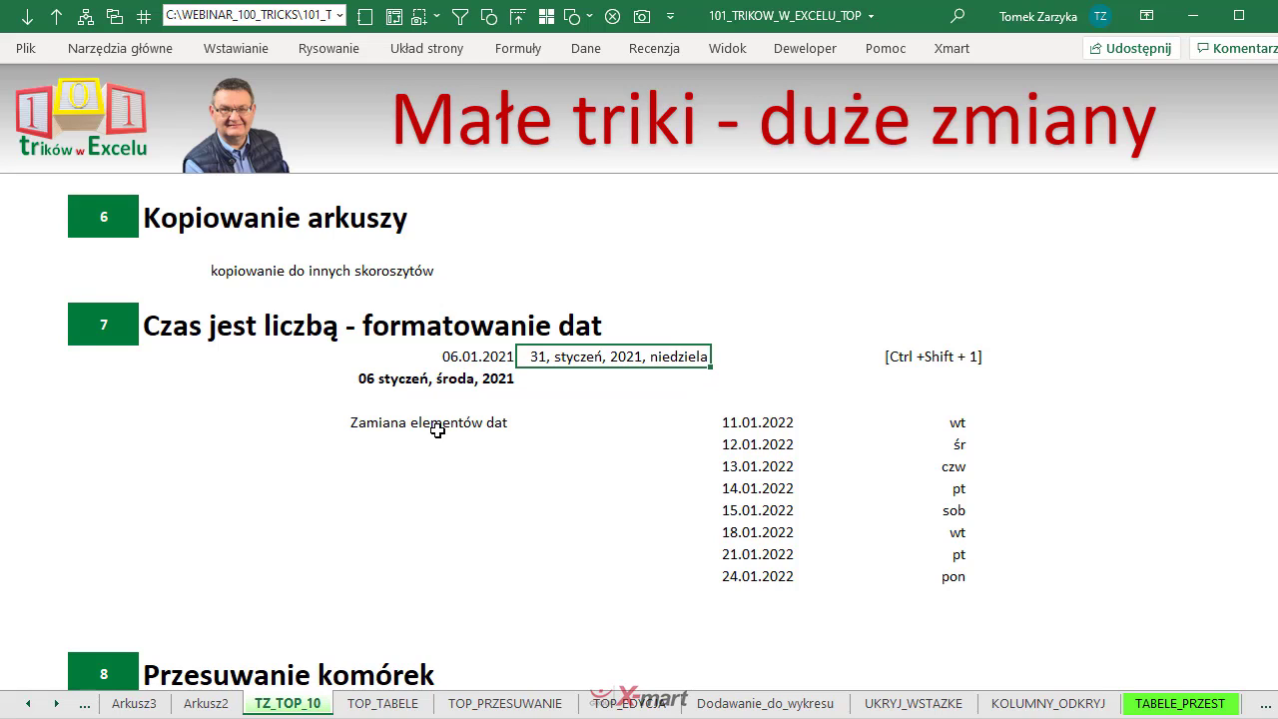
key(ctrl+shift+1)
key(ctrl+shift+1)
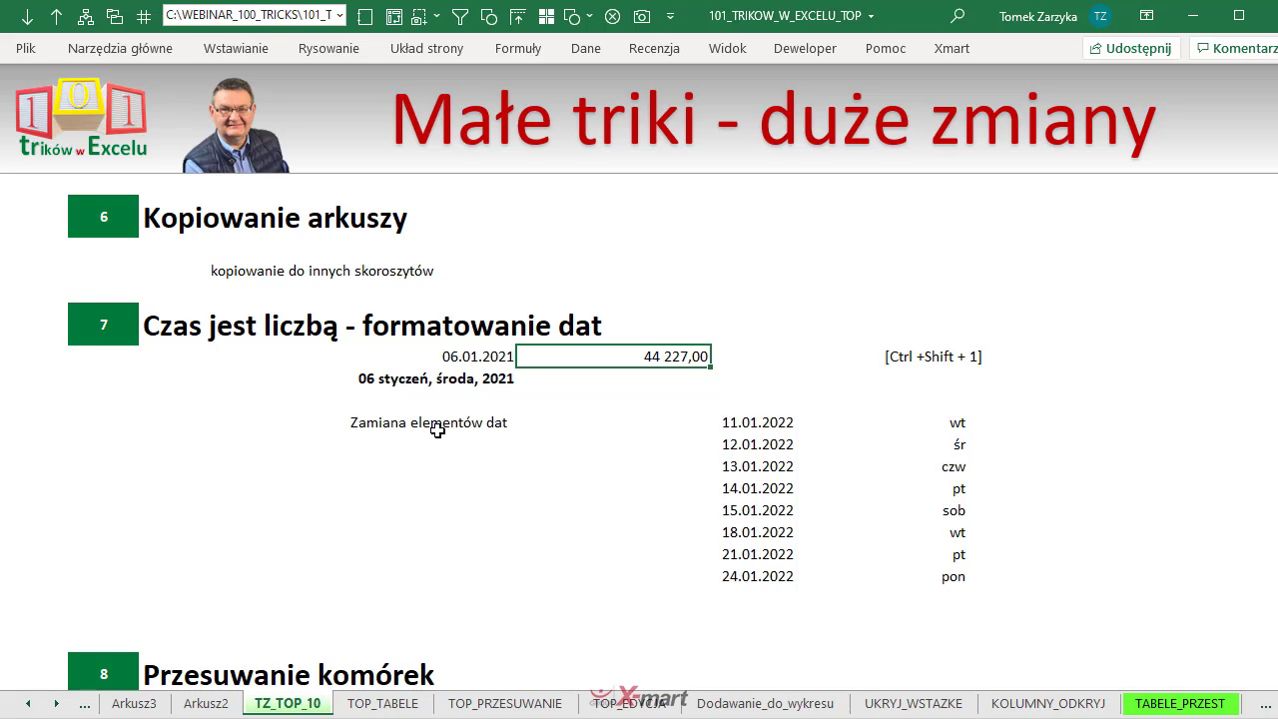
Step: Turn on the formula bar (Pasek formuły) and select the eight dates H47:H54
key(Down)
key(Down)
key(Down)
key(Right)
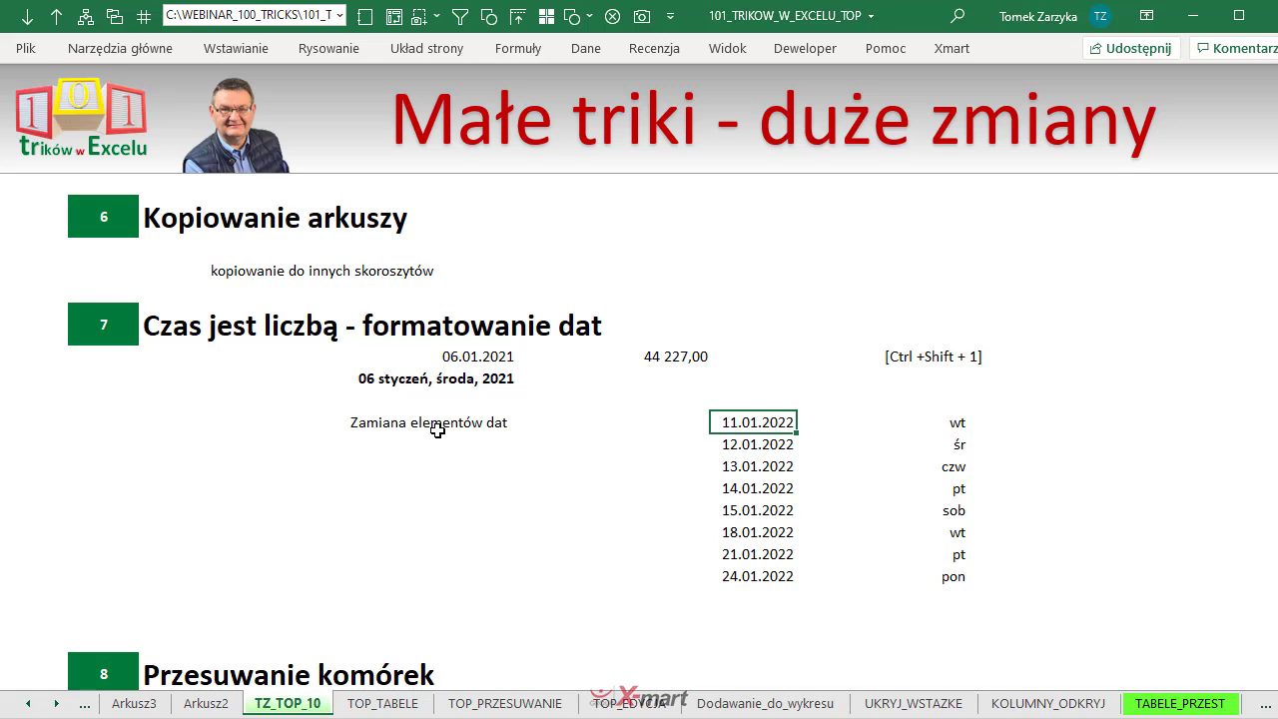
click(727, 60)
click(659, 87)
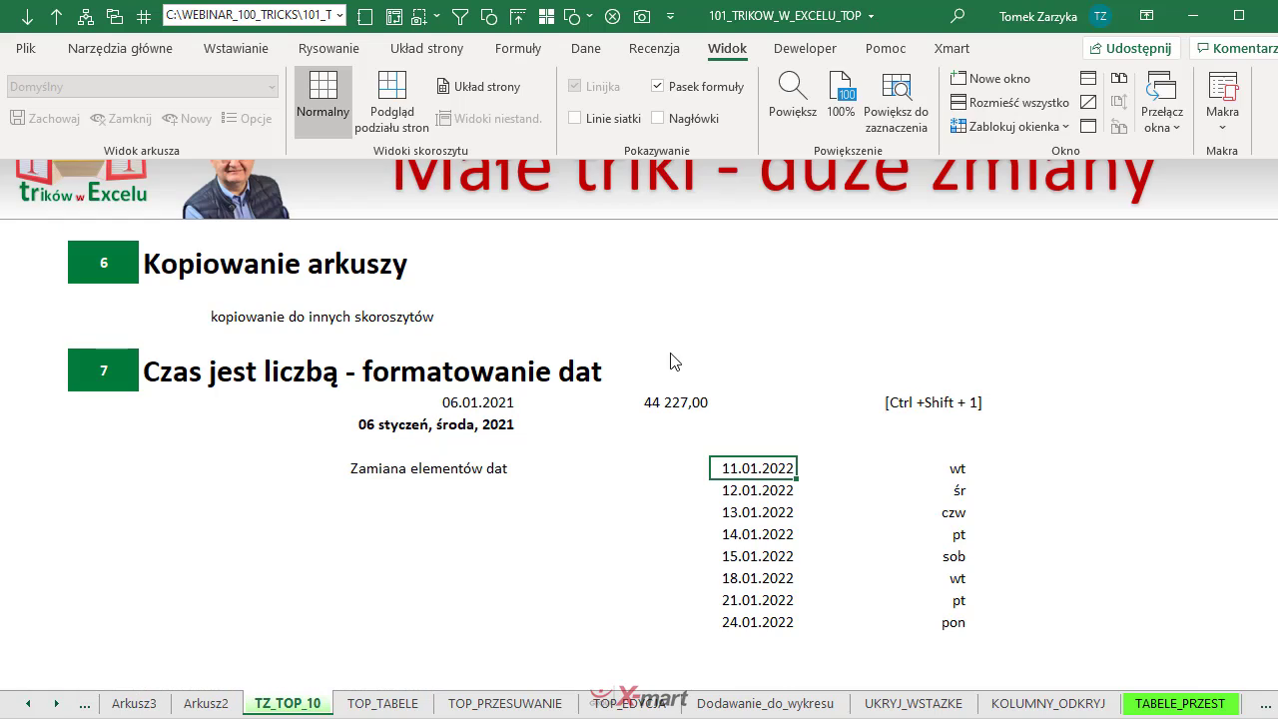
click(672, 362)
key(Down)
key(Down)
key(Down)
key(Up)
key(Up)
key(Up)
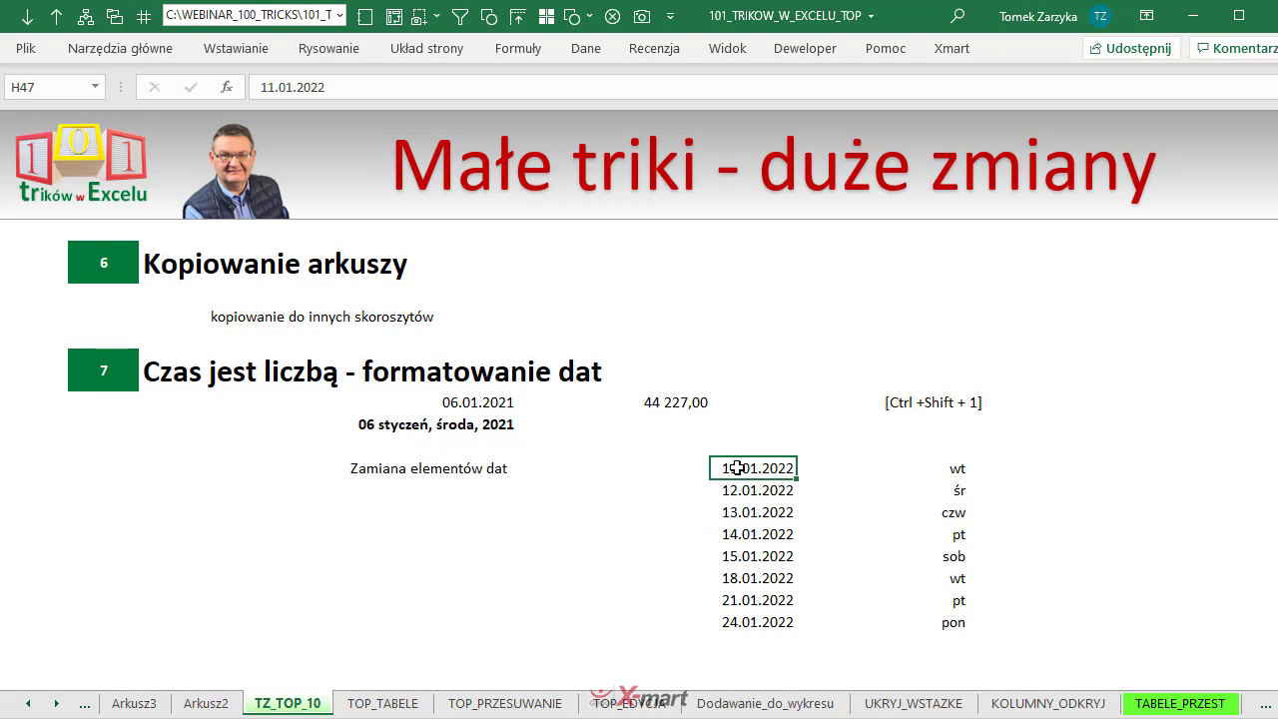
key(ctrl+shift+Down)
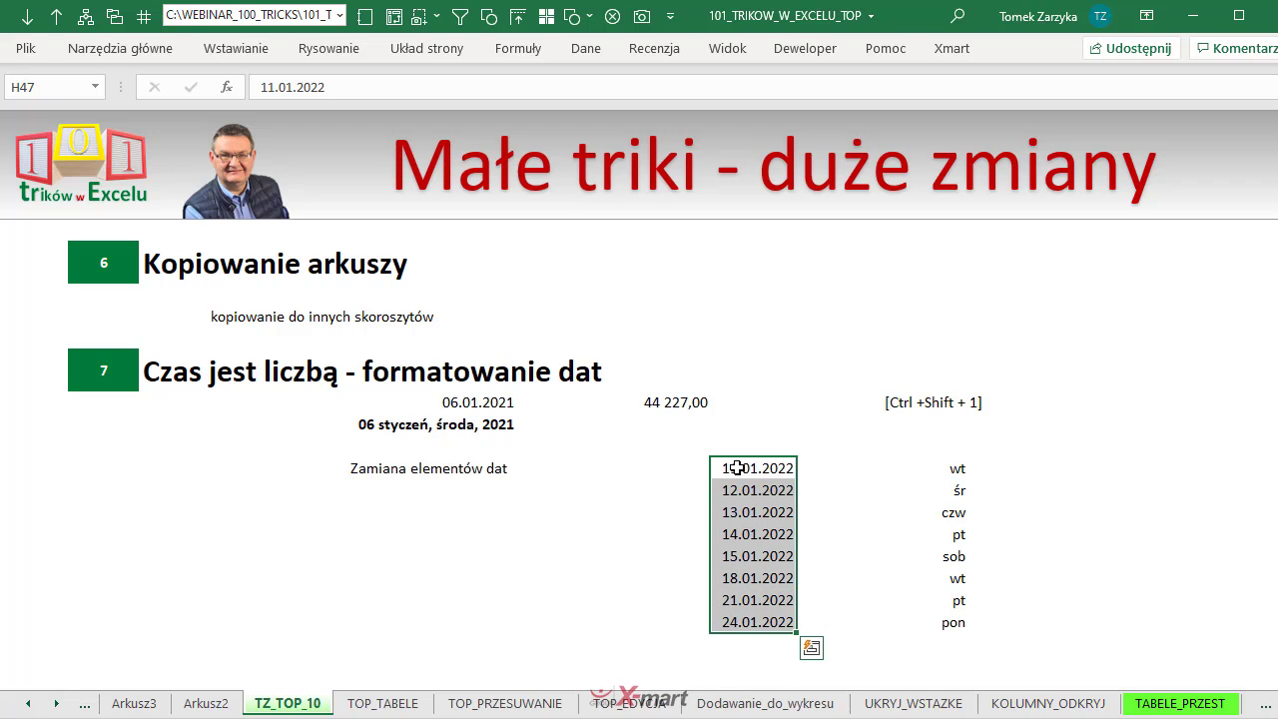
Step: Replace 2022 with 2021 across the selected dates using Zamień wszystko
key(ctrl+h)
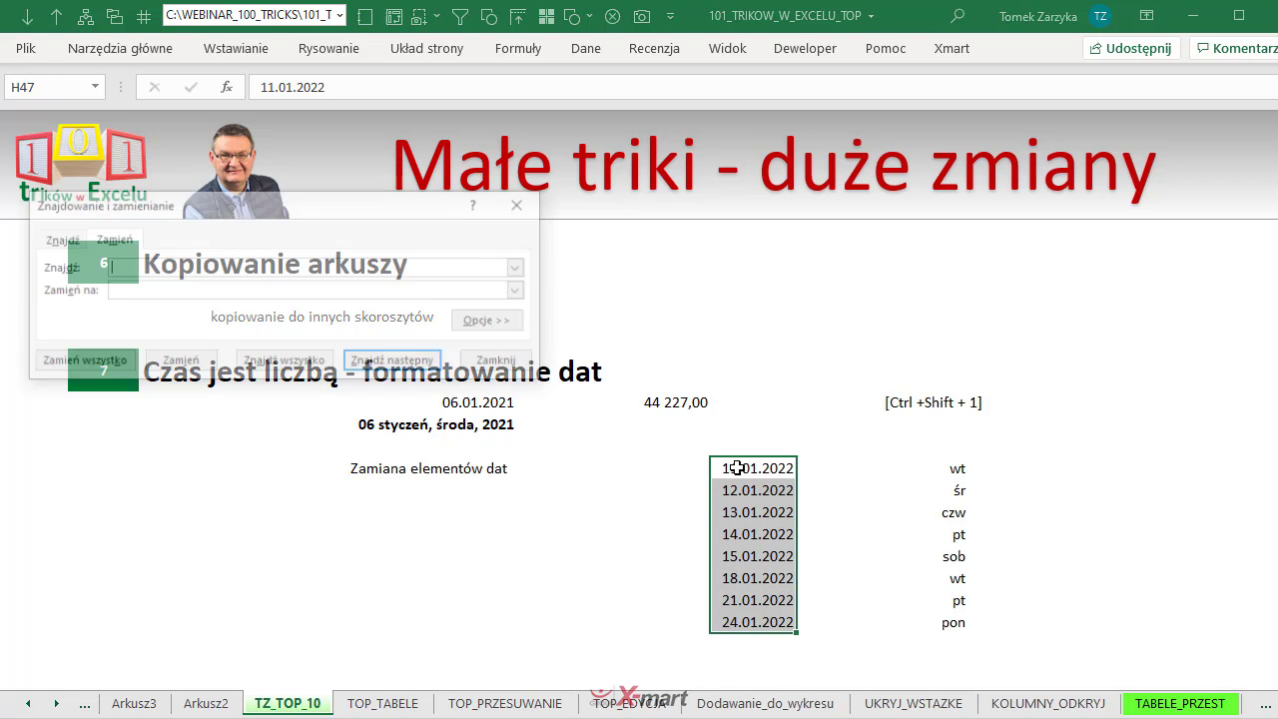
text(2022)
key(Tab)
text(1)
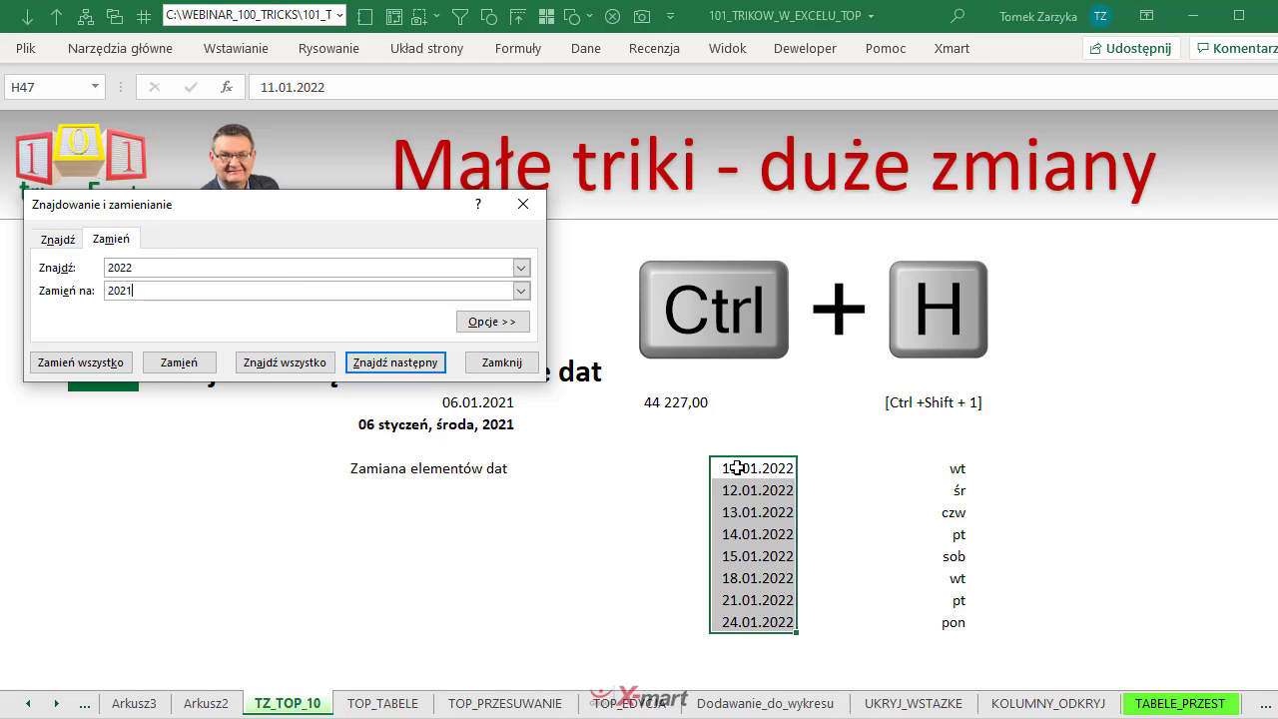
click(116, 368)
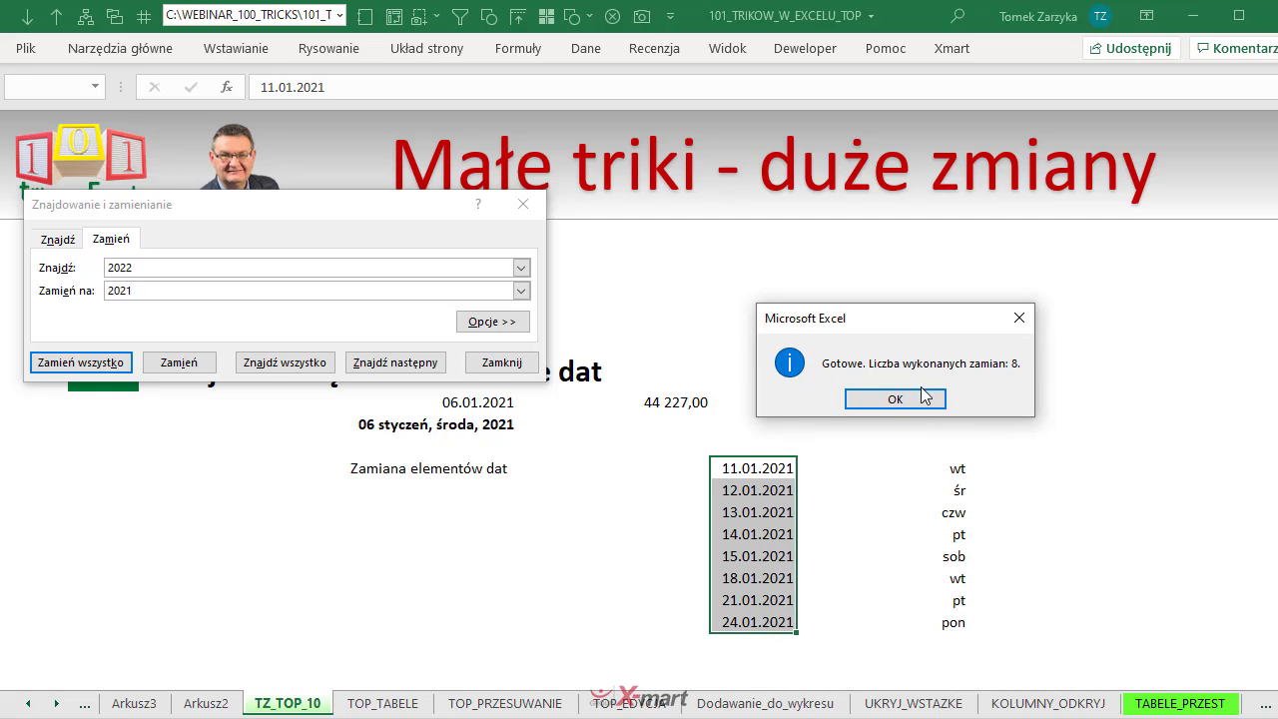
click(903, 481)
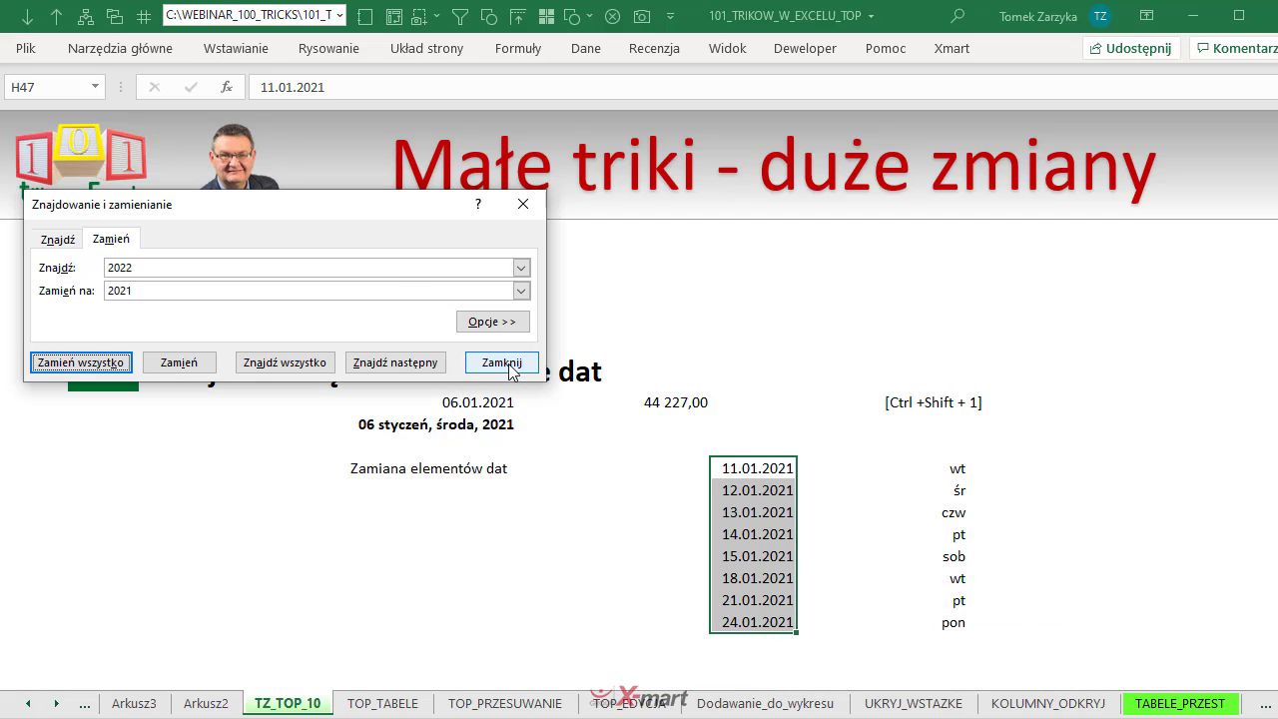
click(505, 365)
Step: Replace .01 with .02 in the selected dates so they fall in February
key(ctrl+h)
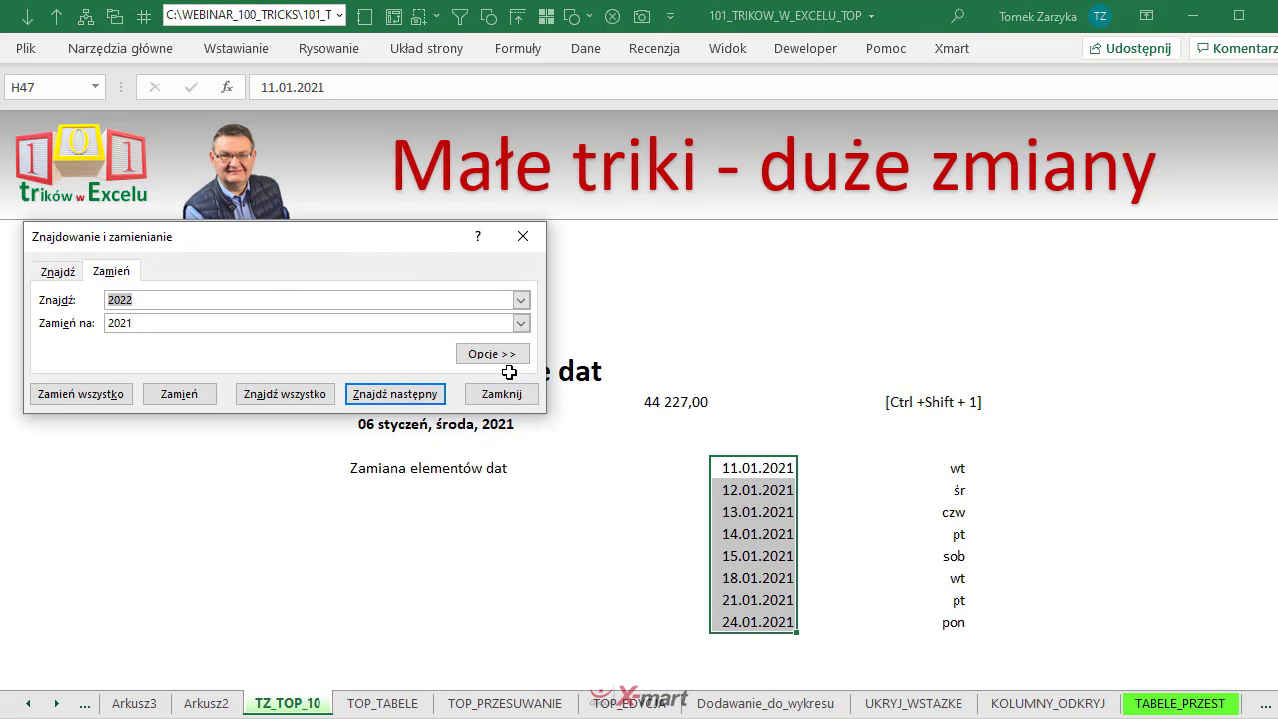
text(.01)
key(Tab)
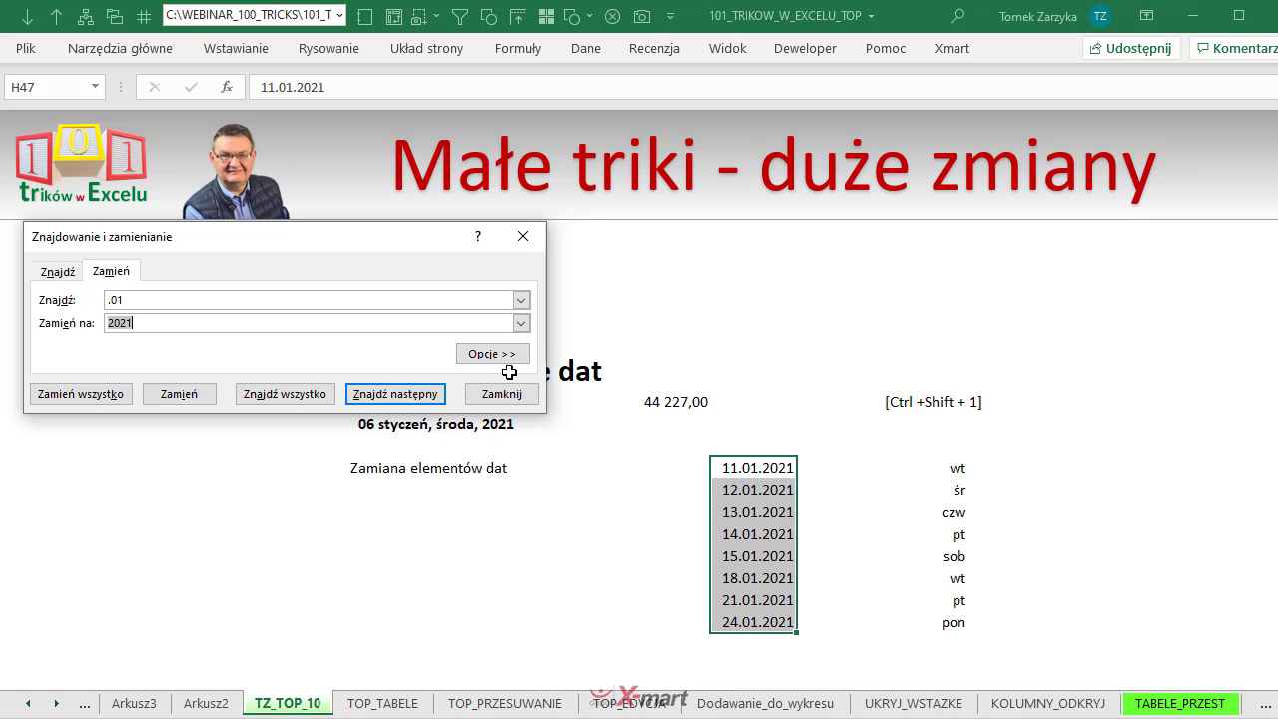
text(.)
click(112, 395)
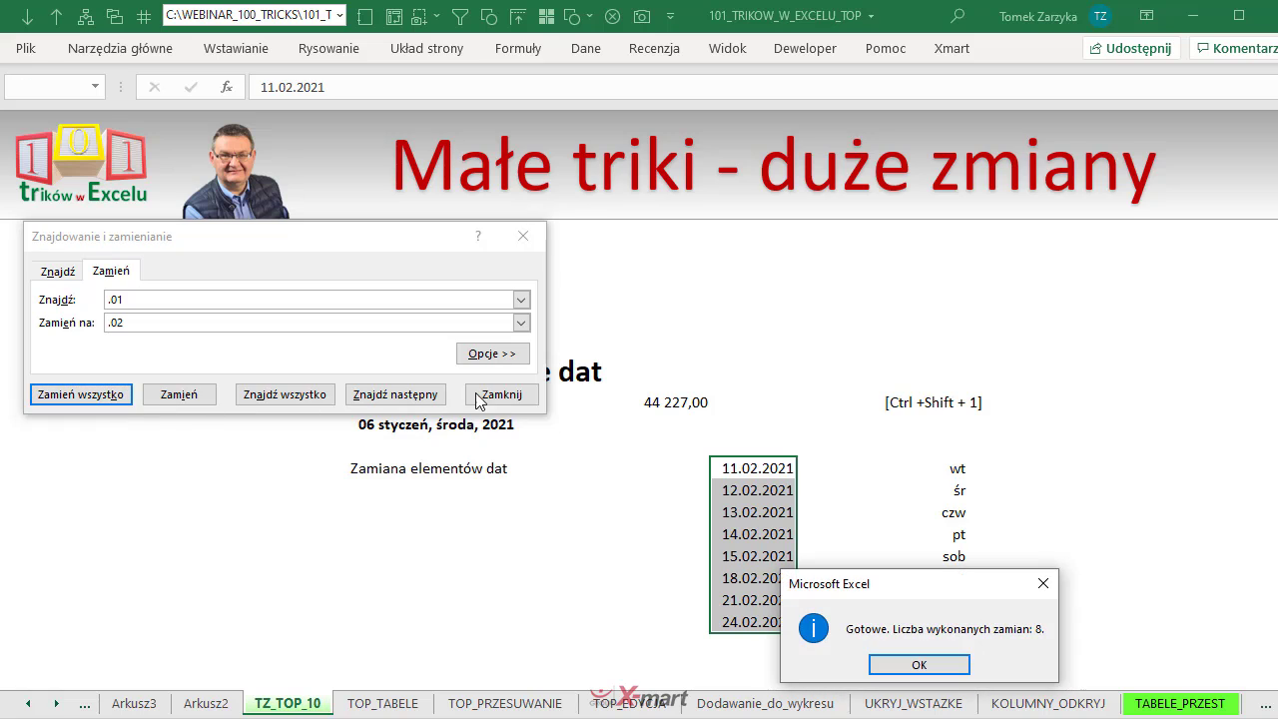
click(901, 663)
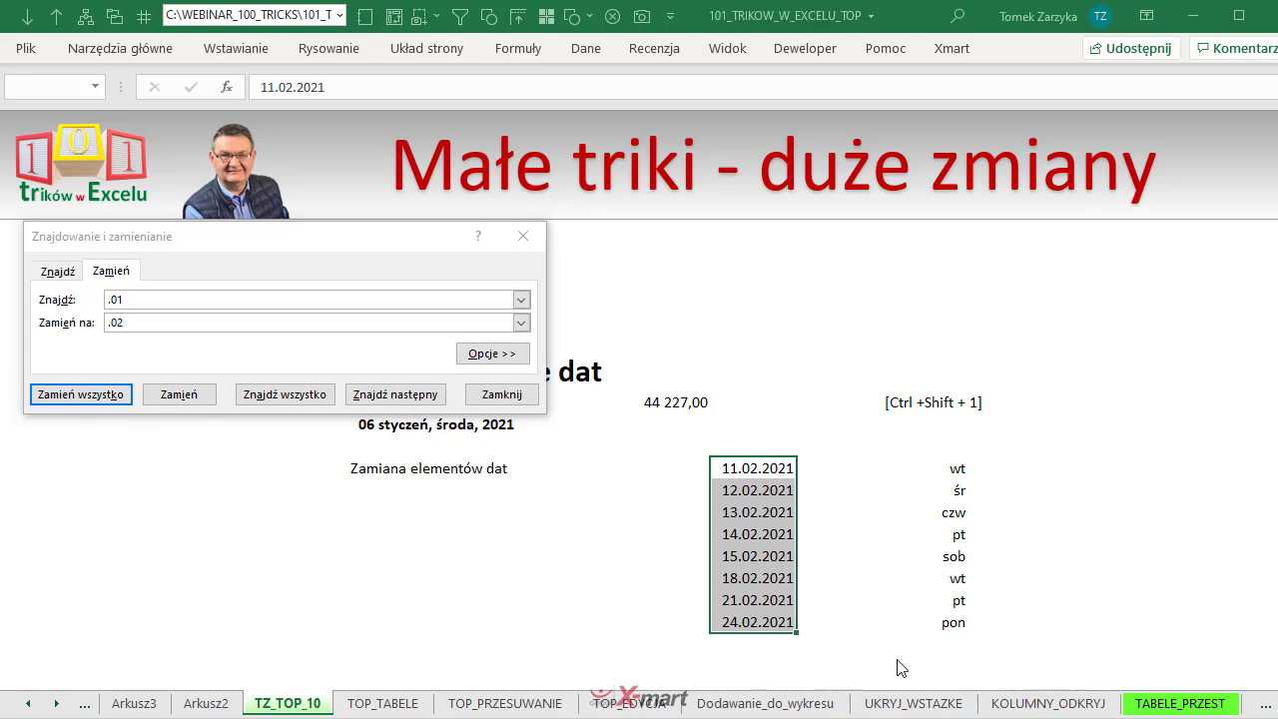
click(501, 395)
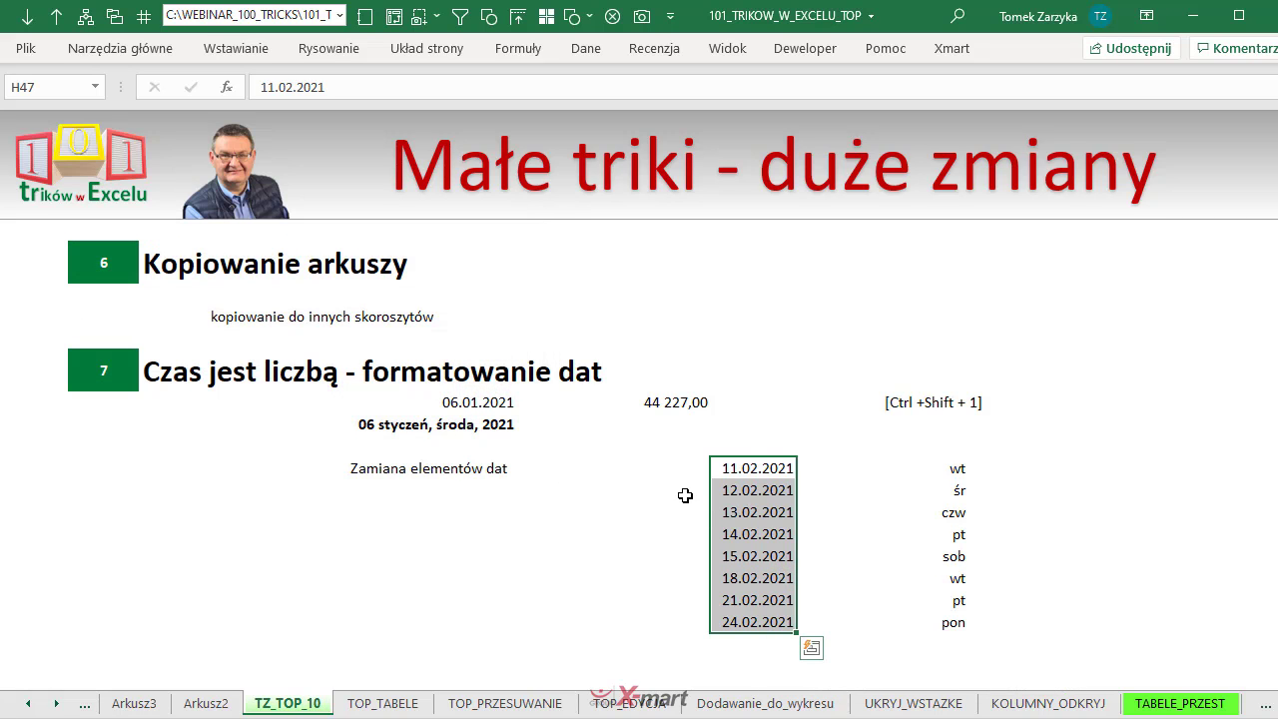
Step: Open the section 8 TOP_PRZESUWANIE example sheet
scroll(508, 456, down, 3)
scroll(508, 457, down, 2)
scroll(508, 455, up, 2)
scroll(508, 453, down, 3)
click(420, 400)
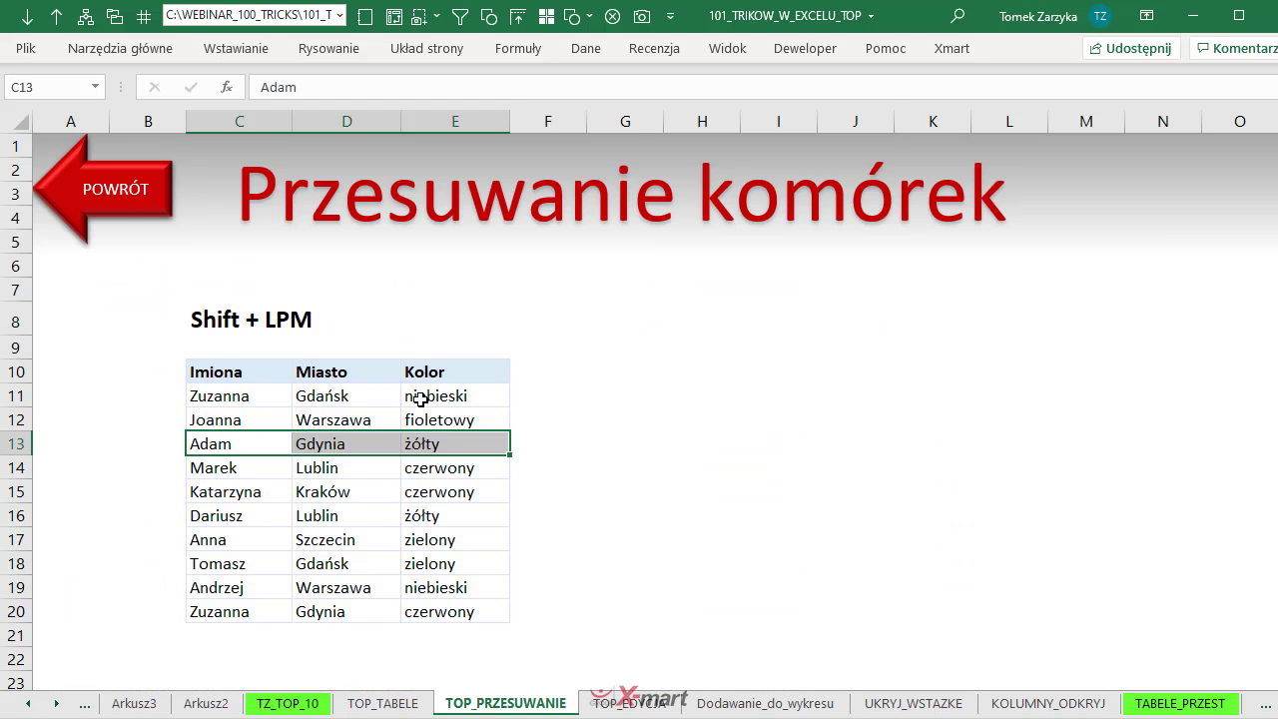
Step: Shift-drag the Kraków row up to row 12 and the fioletowy row to row 19, then go back via POWRÓT
click(250, 491)
key(shift+Right)
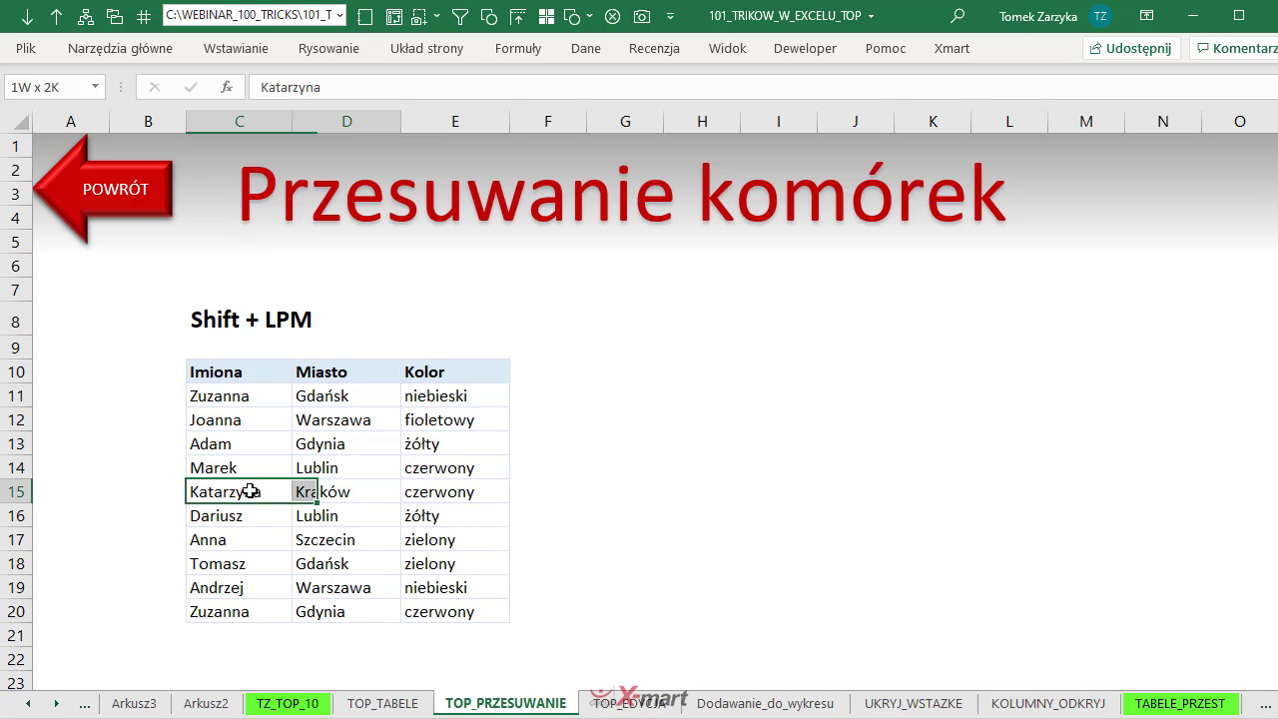
key(shift+Right)
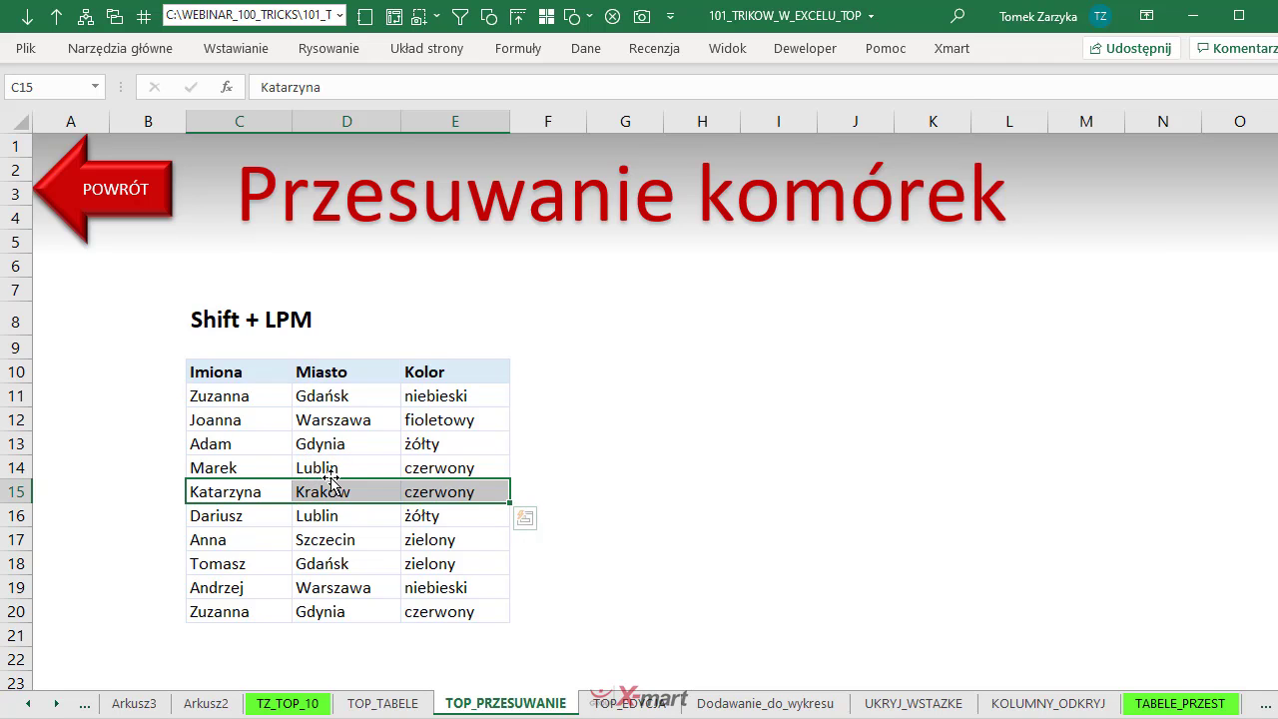
drag(357, 480, 363, 429)
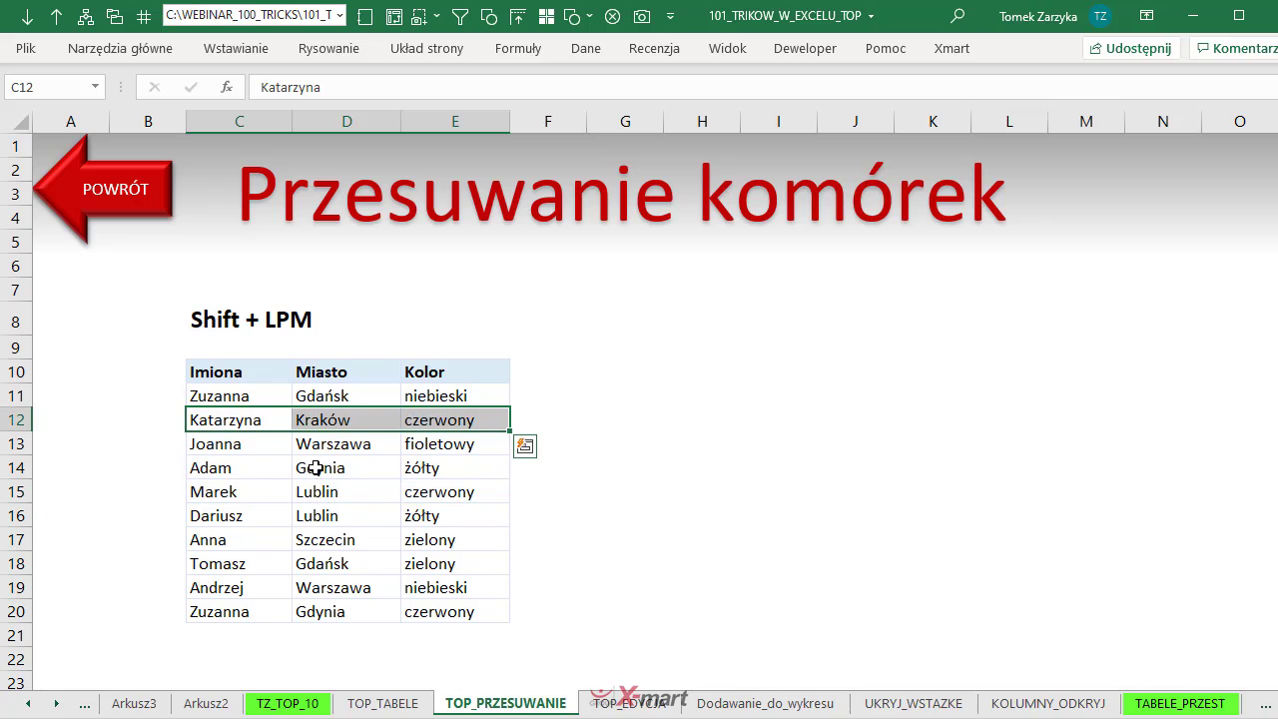
mouse_move(261, 446)
mouse_down()
mouse_move(447, 447)
mouse_move(370, 458)
mouse_move(365, 589)
mouse_up()
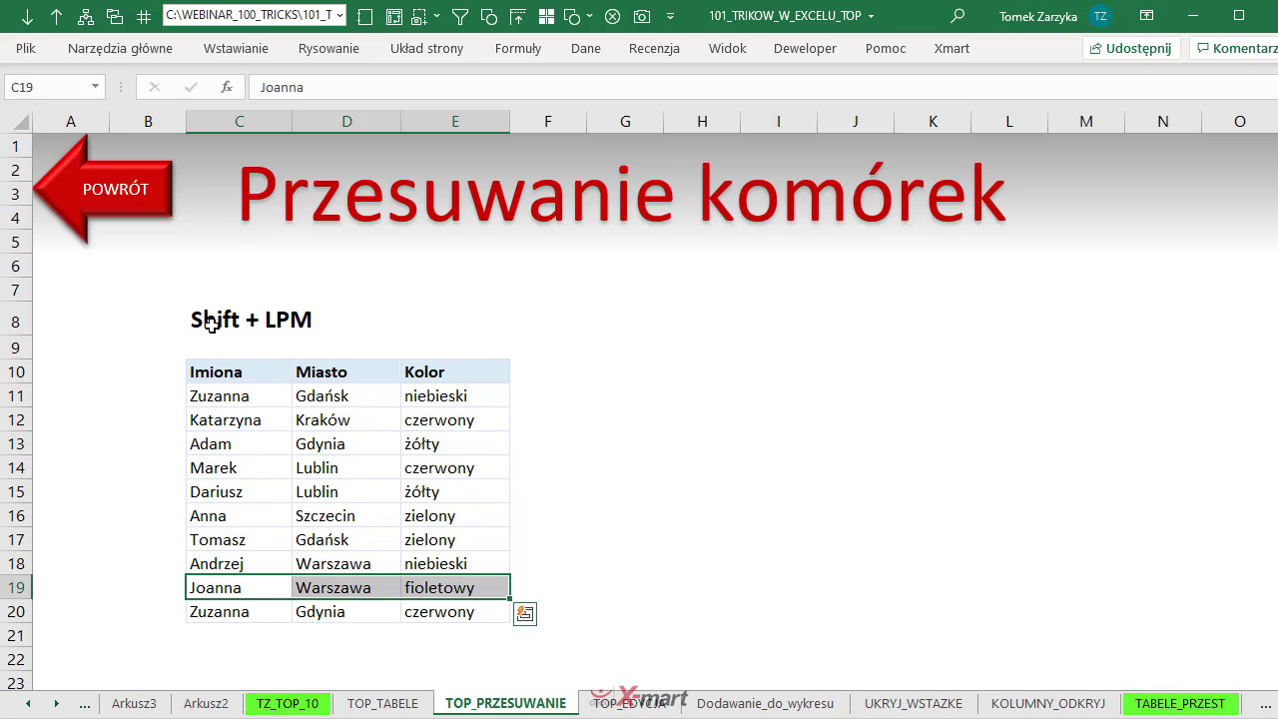
click(143, 217)
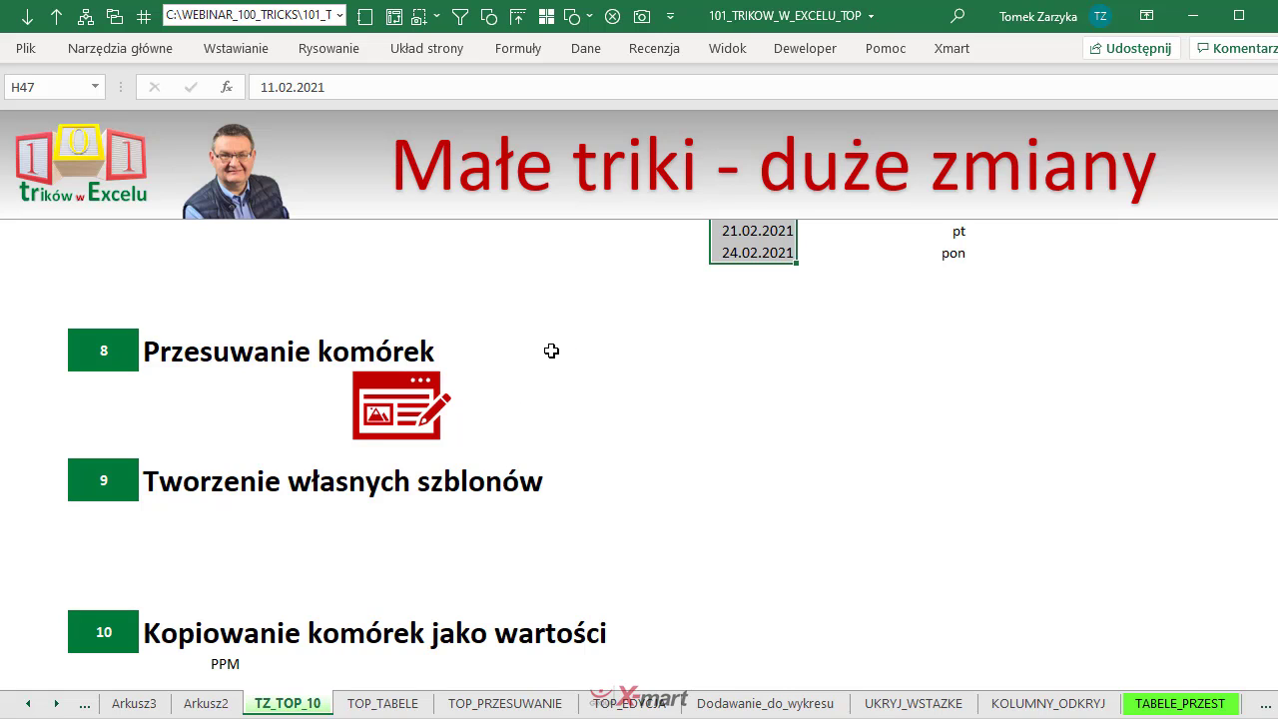
Step: Browse the Osobiste (Personal) templates on the File > New page, then go back to the sheet
scroll(551, 350, down, 1)
click(524, 382)
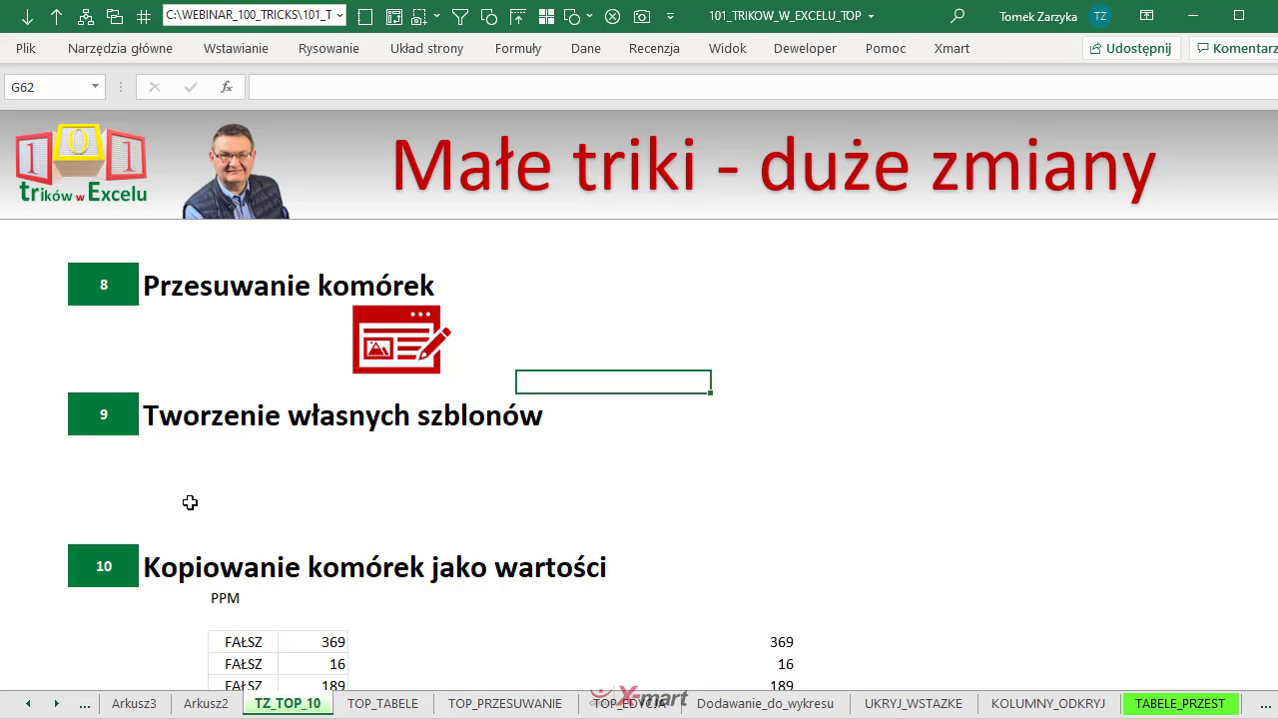
key(alt+f)
key(o)
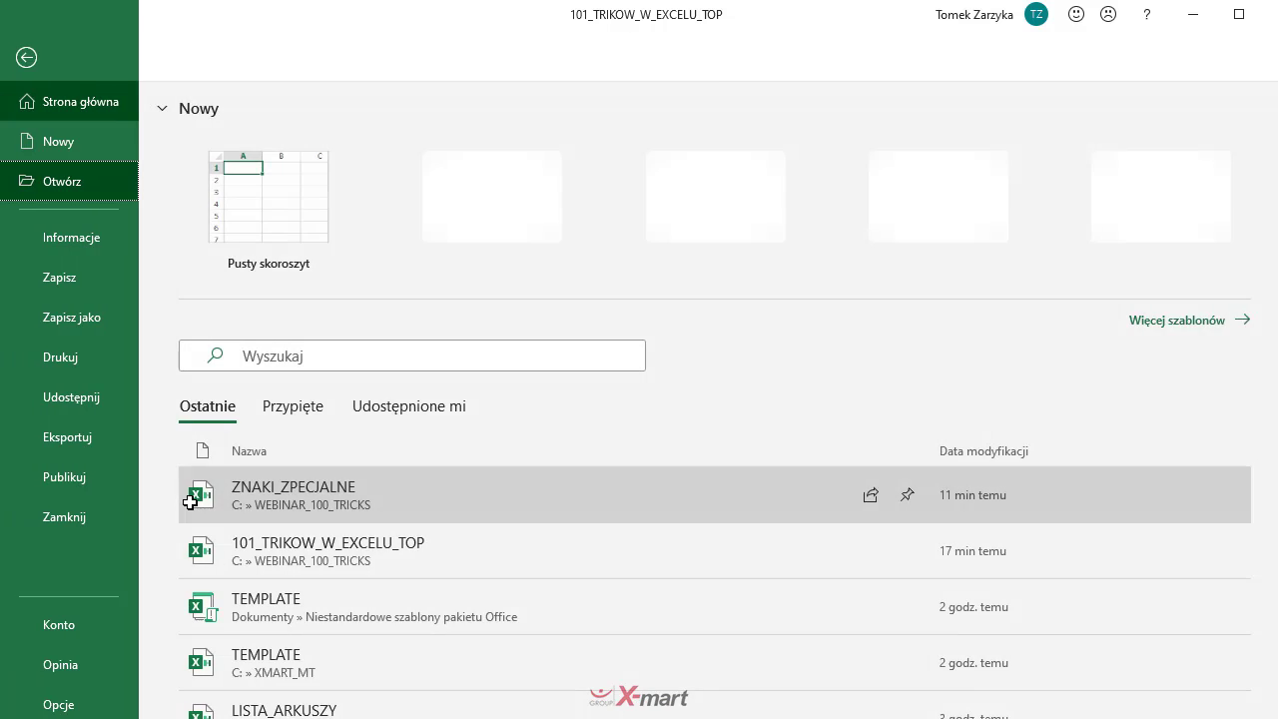
click(59, 151)
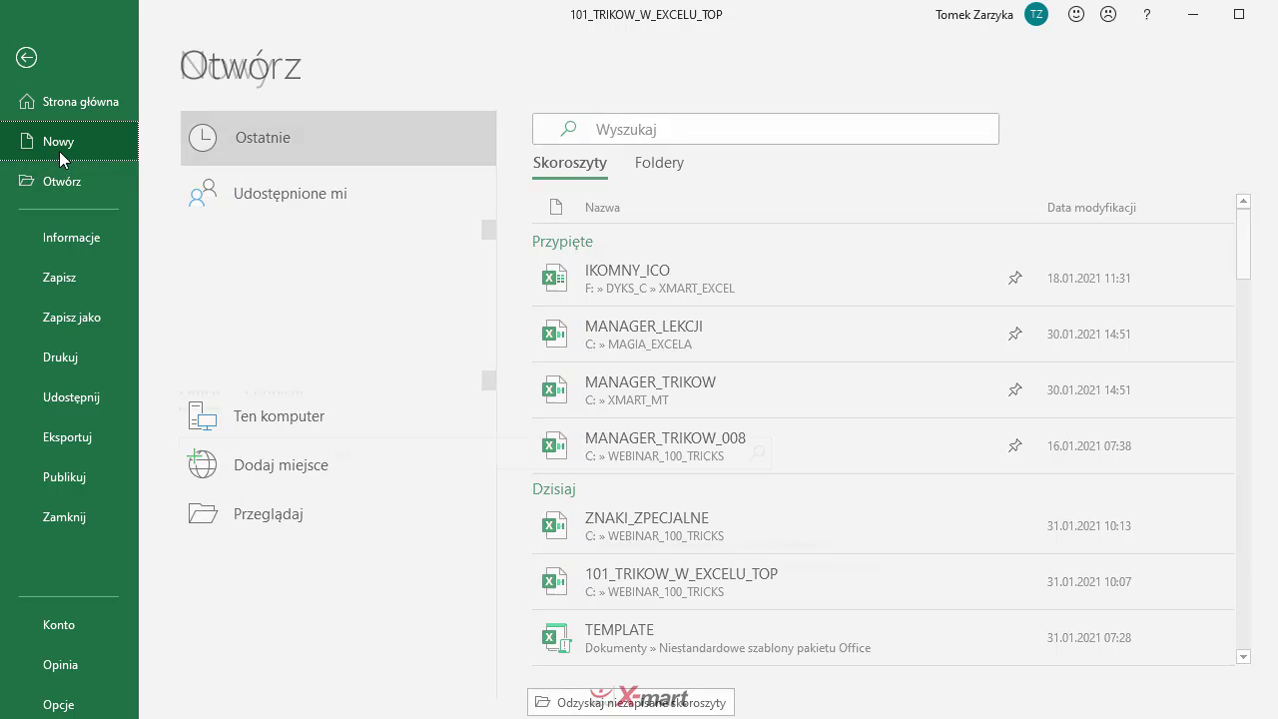
scroll(267, 544, down, 3)
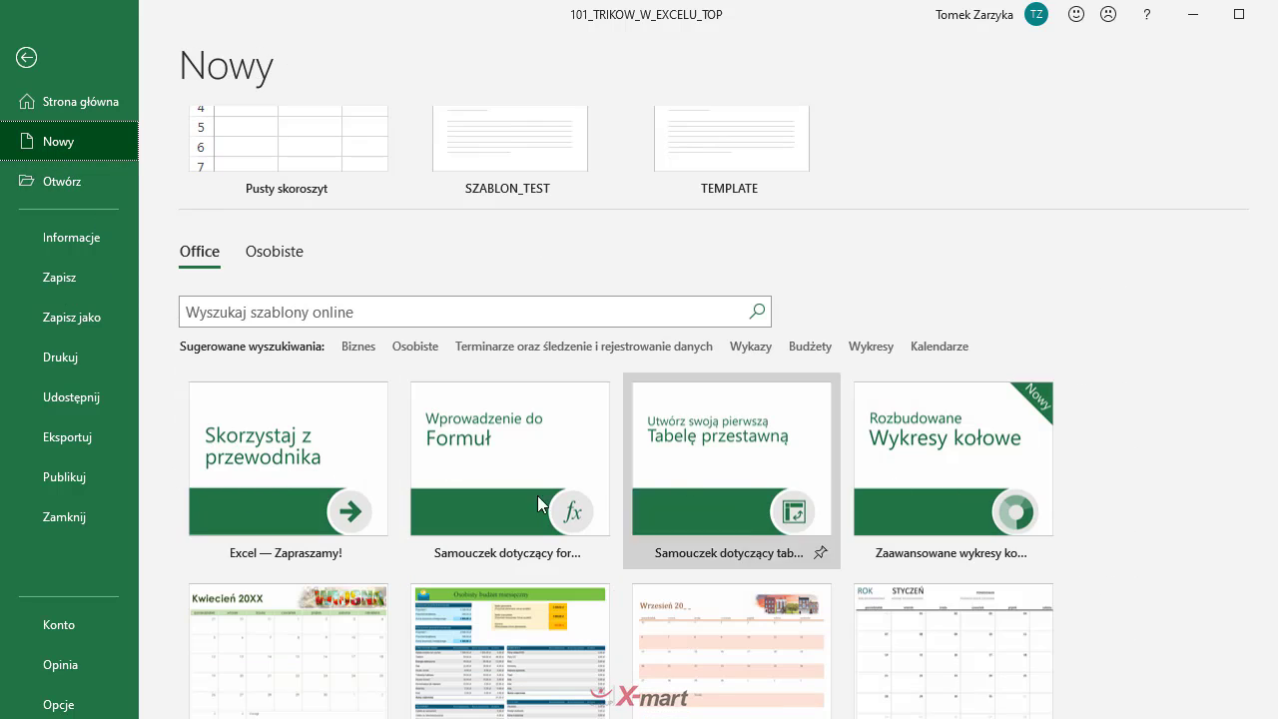
scroll(312, 562, down, 2)
scroll(312, 568, up, 3)
scroll(311, 568, up, 2)
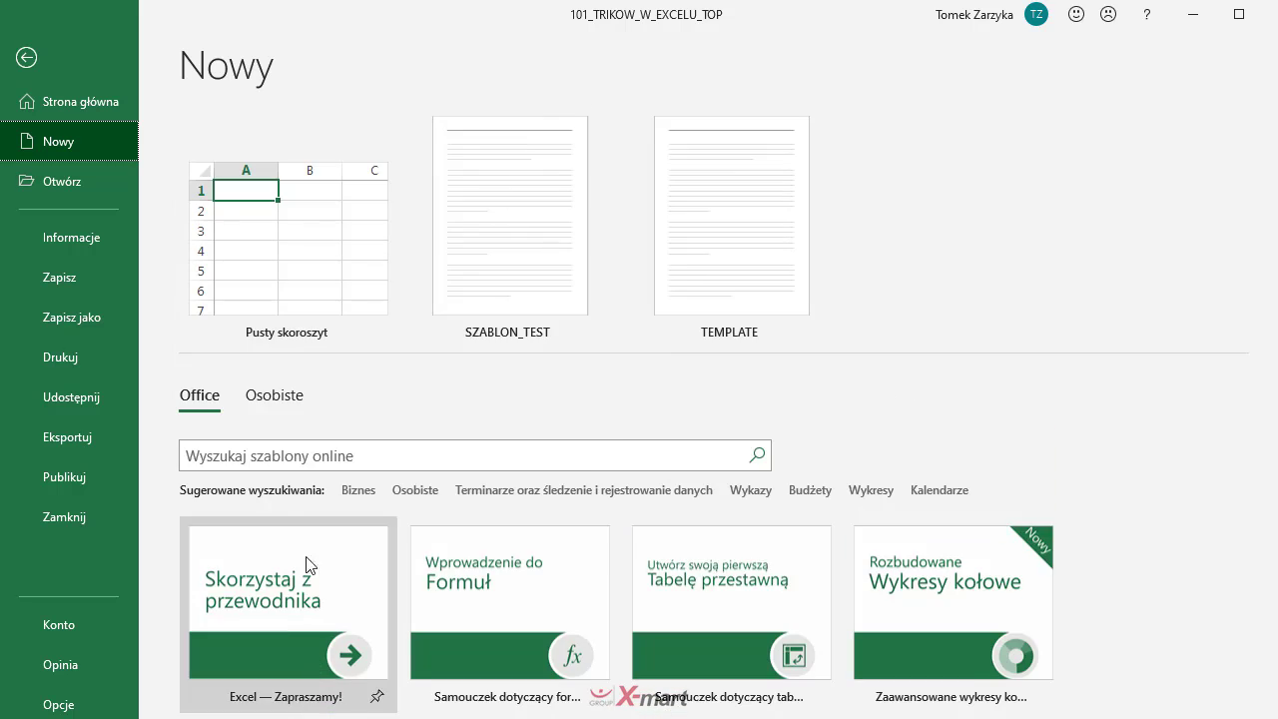
click(286, 399)
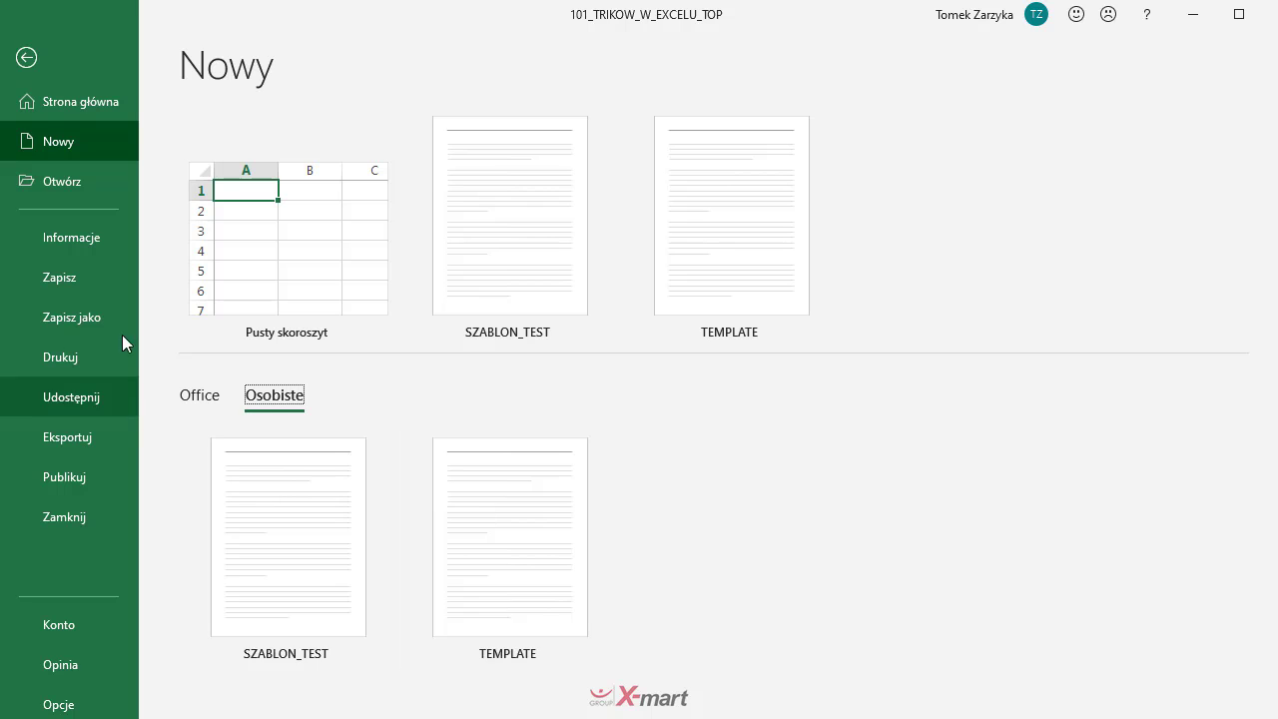
click(34, 59)
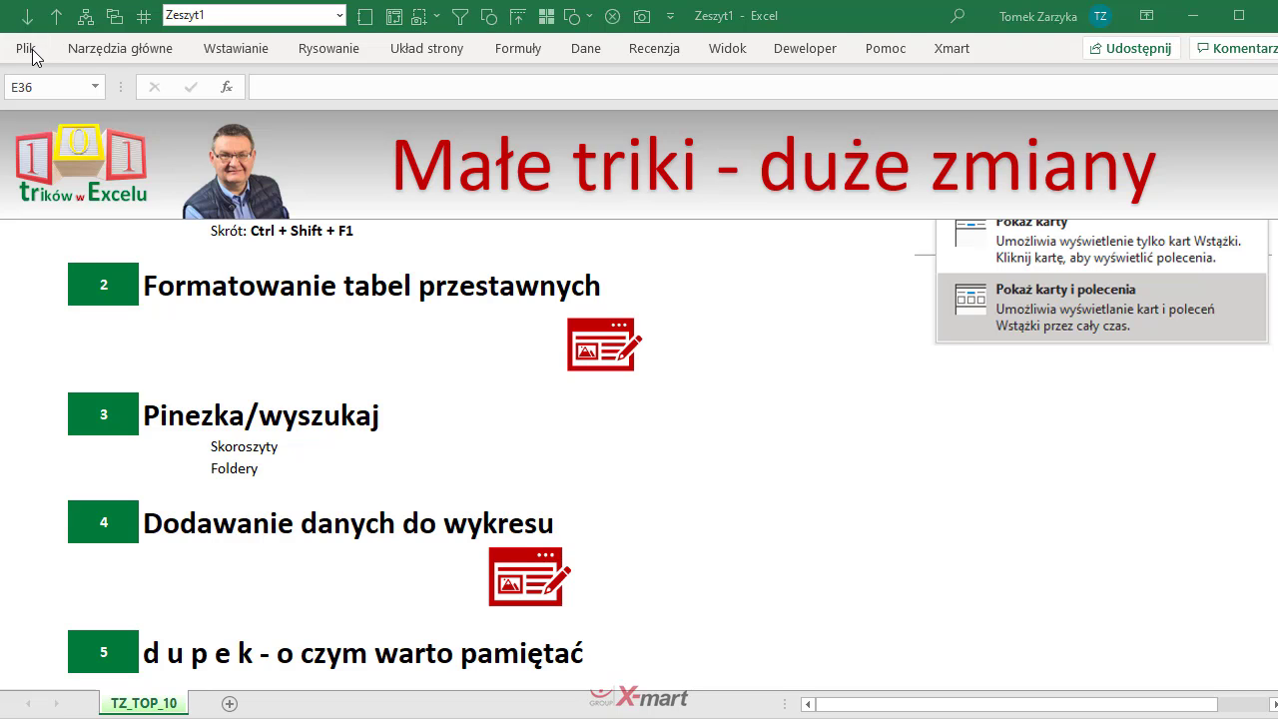
Step: Save the workbook with F12 as TOP_101, type Excel Macro-Enabled Template
key(F12)
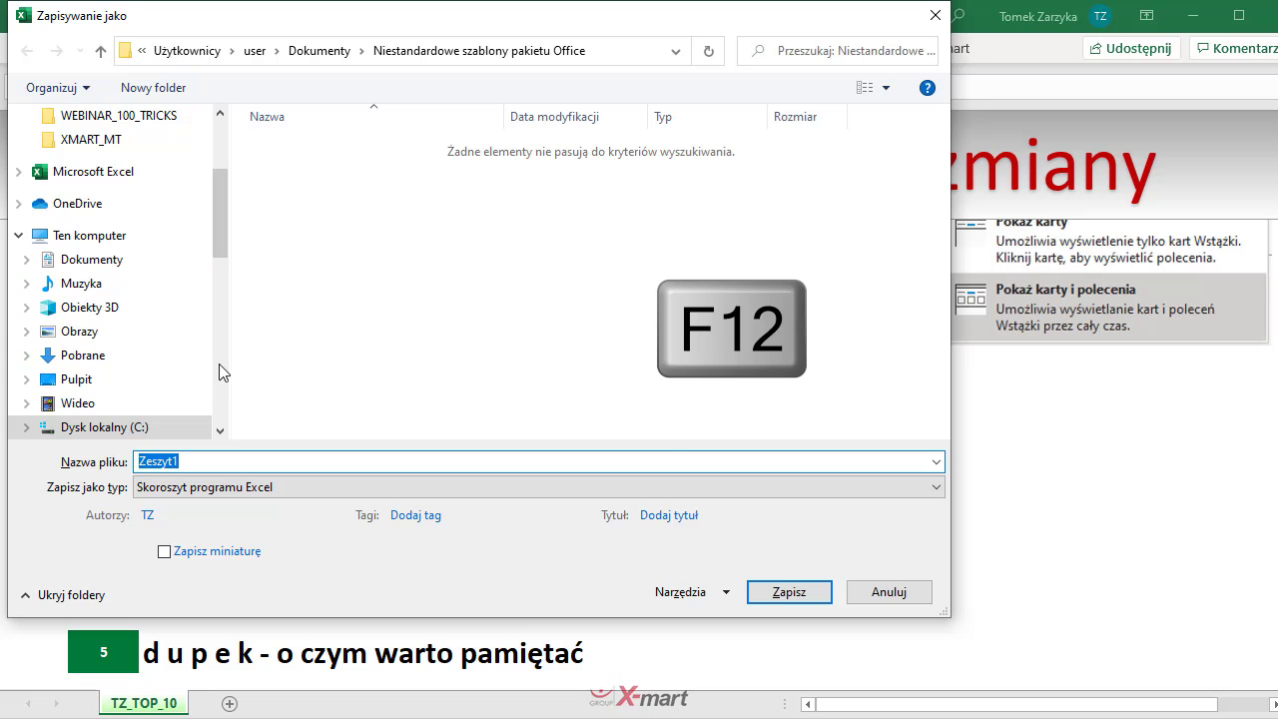
click(944, 486)
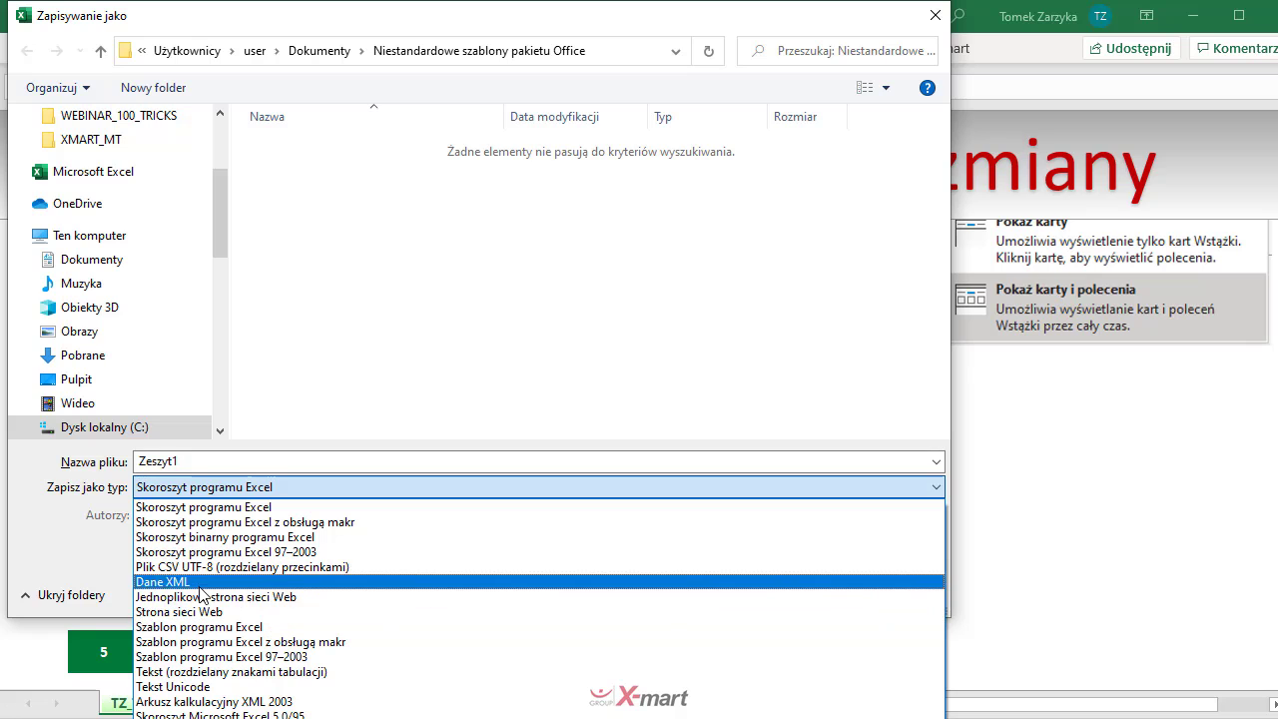
click(217, 647)
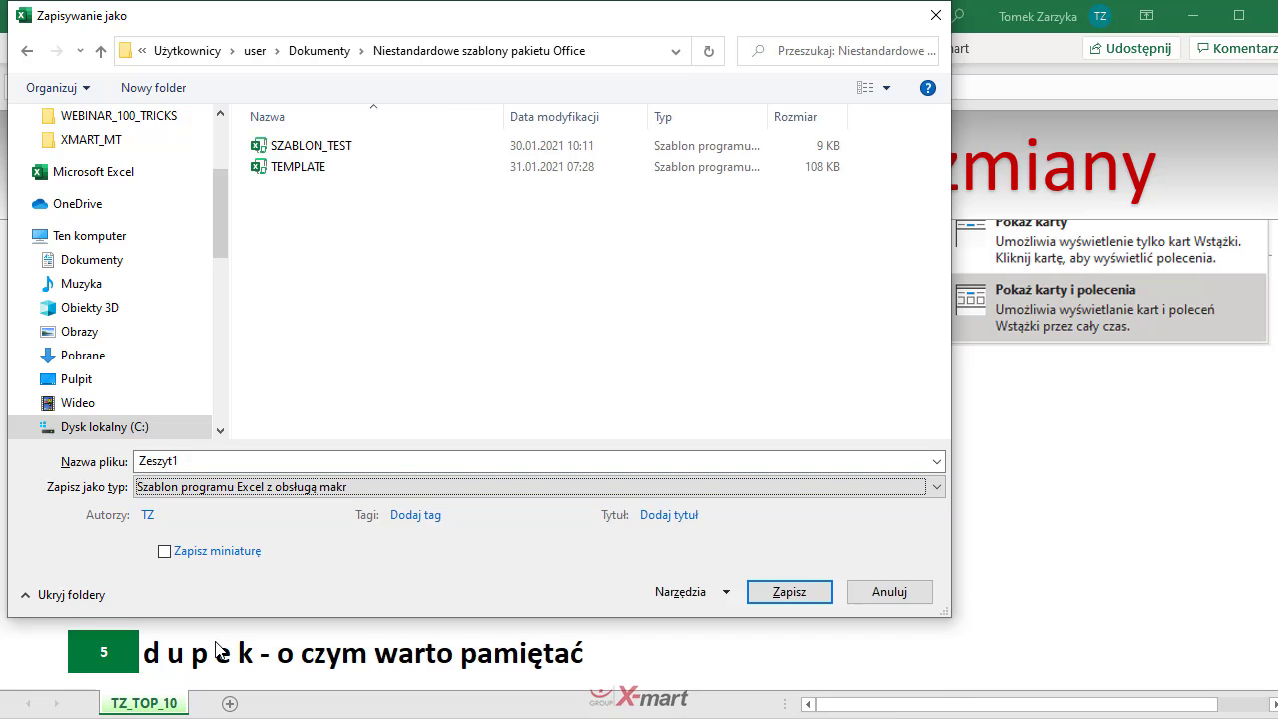
click(246, 461)
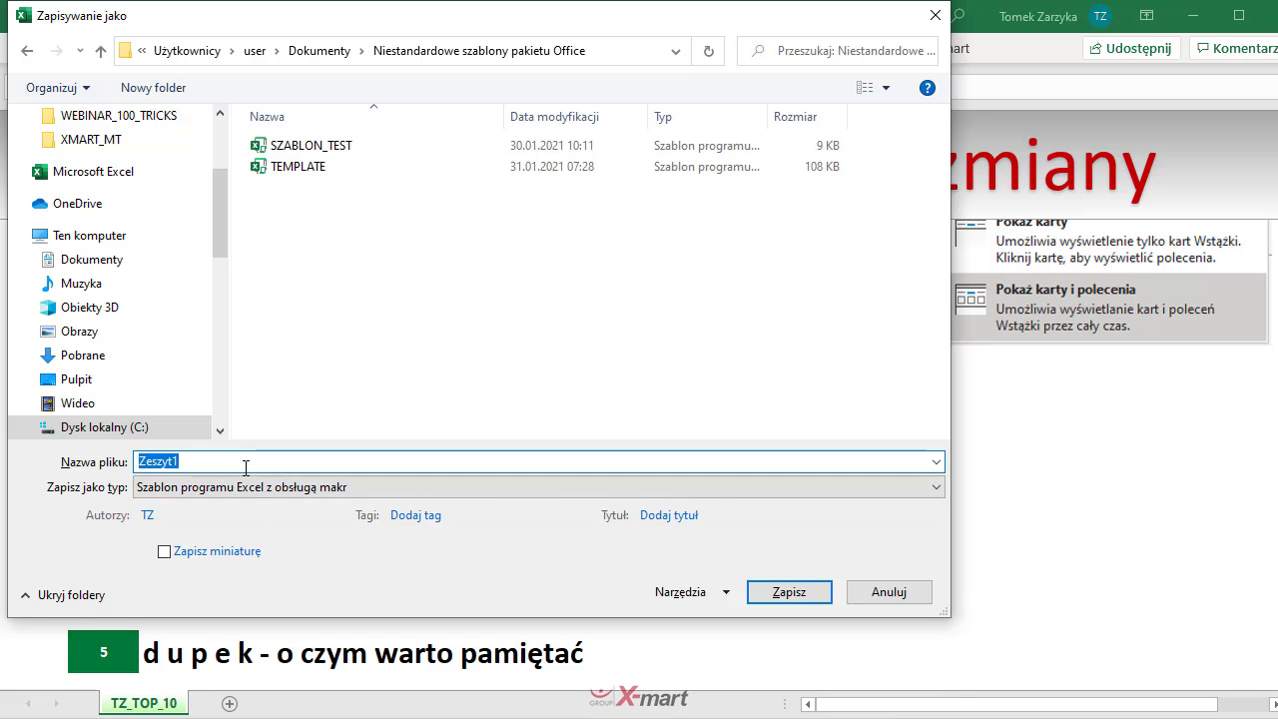
text(TOP_)
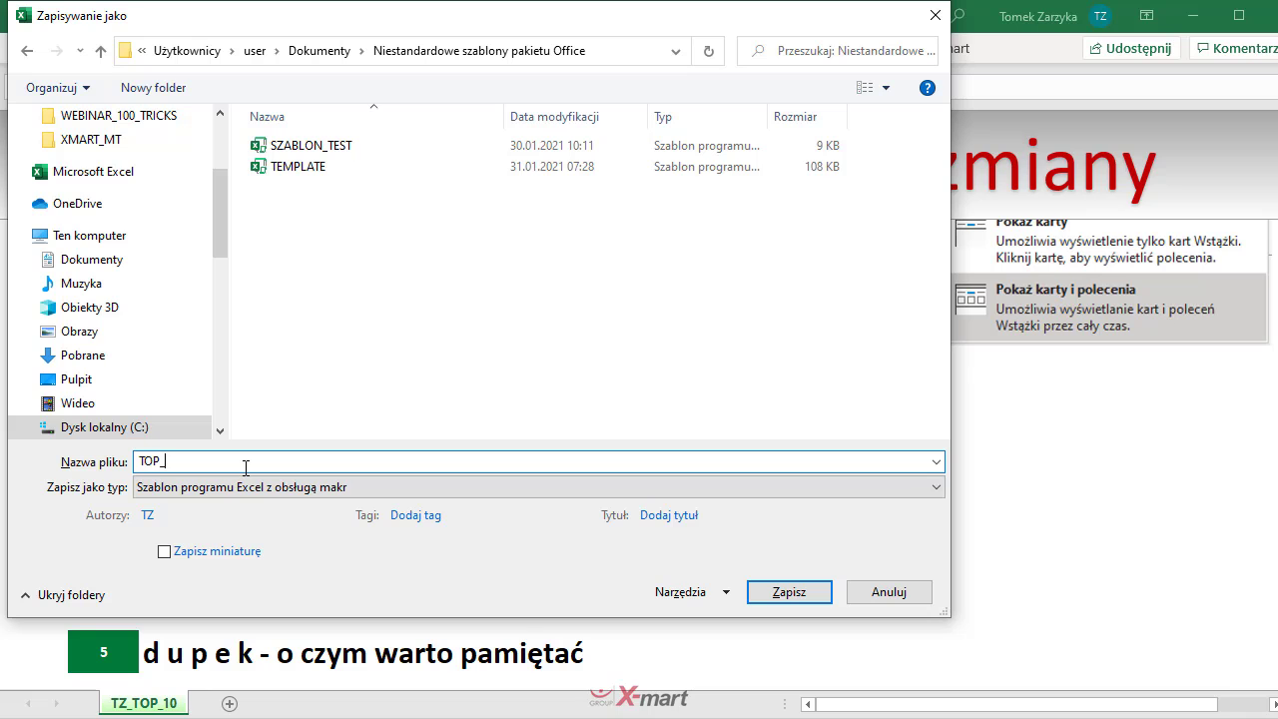
text(101)
click(790, 594)
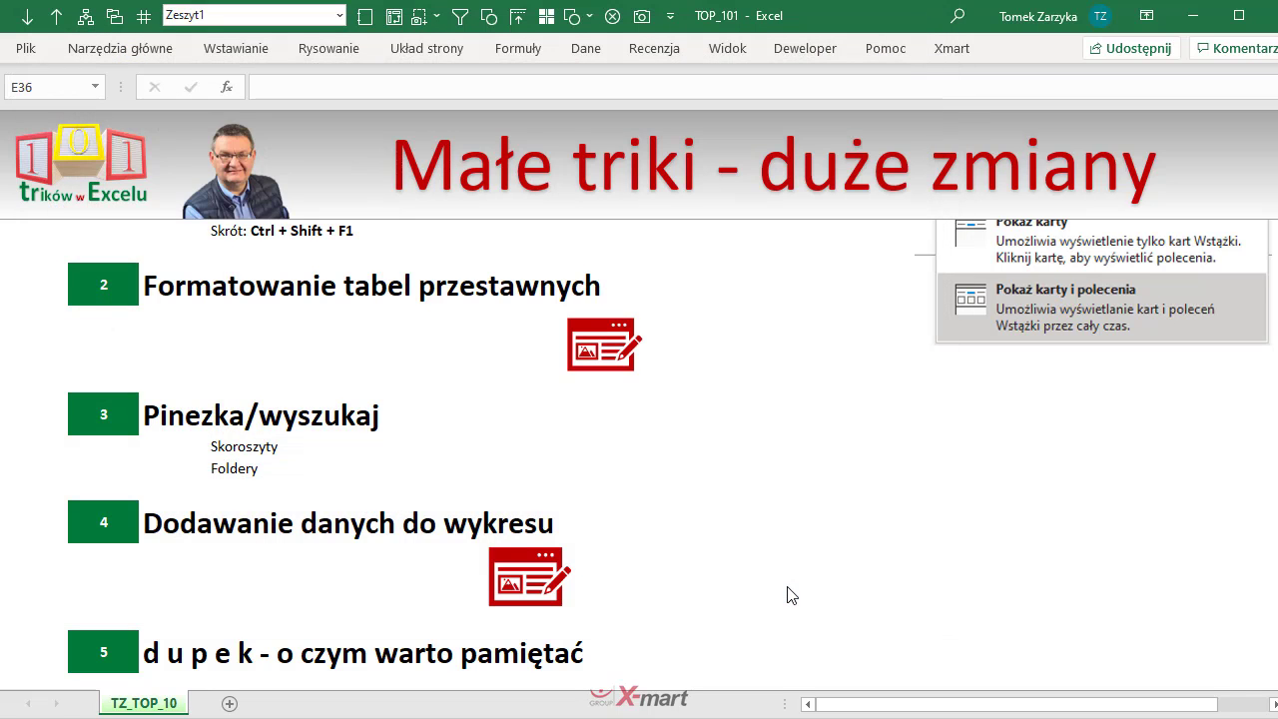
click(507, 470)
key(alt+f)
key(n)
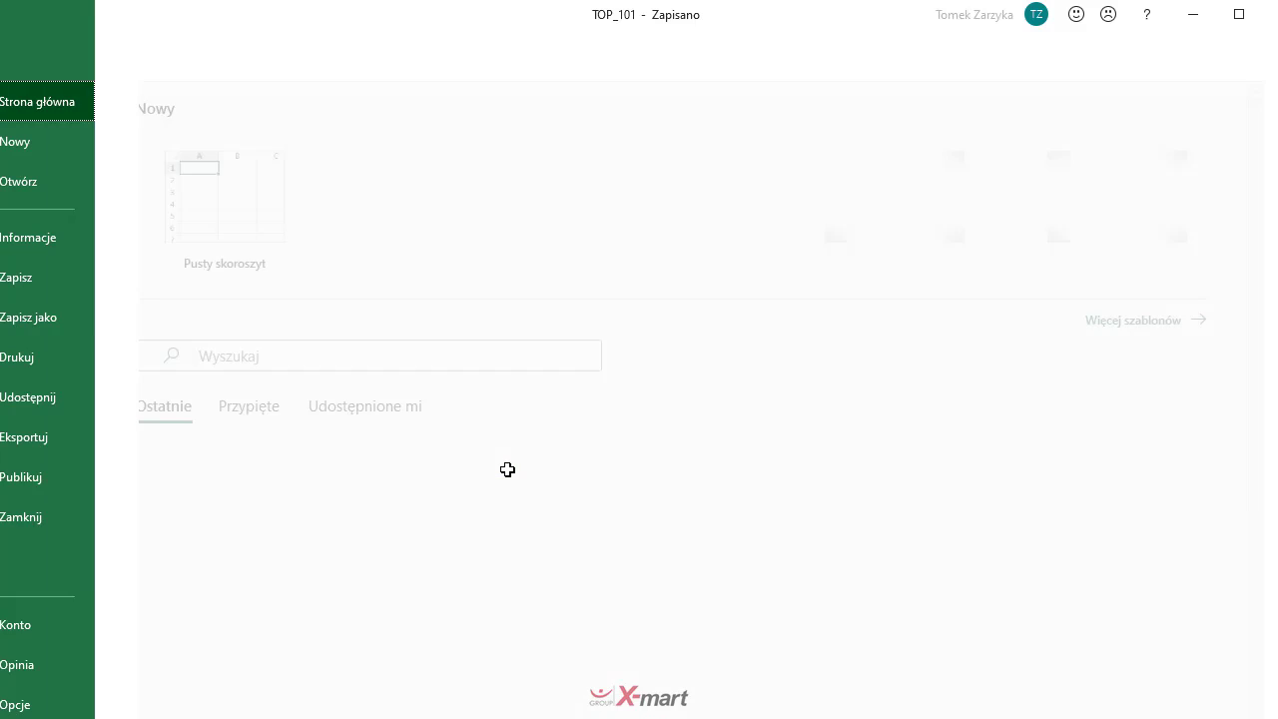
scroll(597, 364, down, 1)
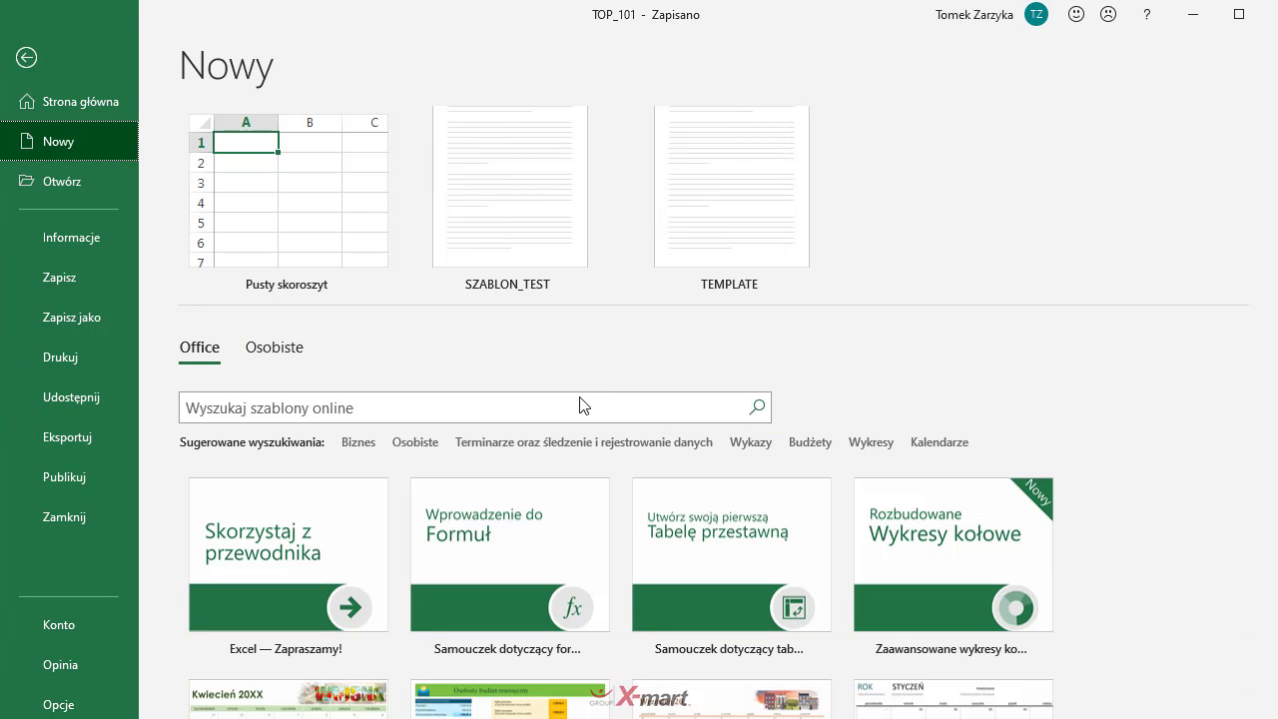
click(266, 358)
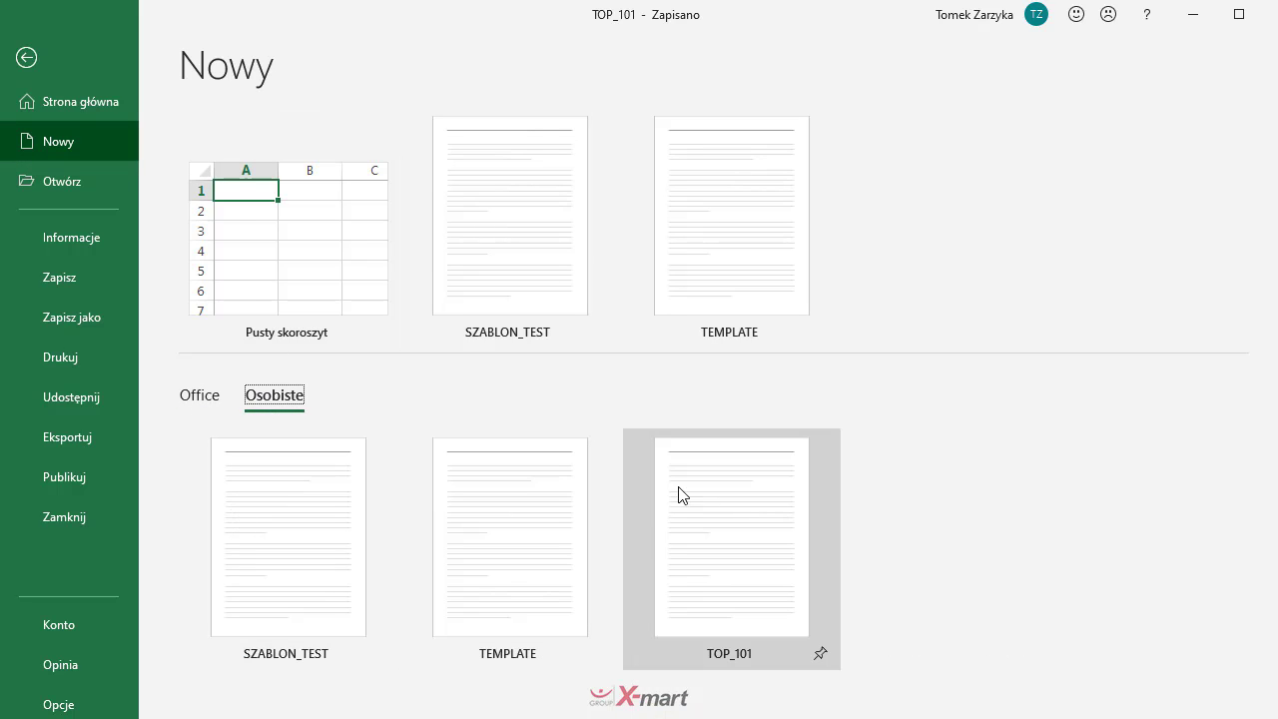
mouse_move(731, 547)
click(27, 58)
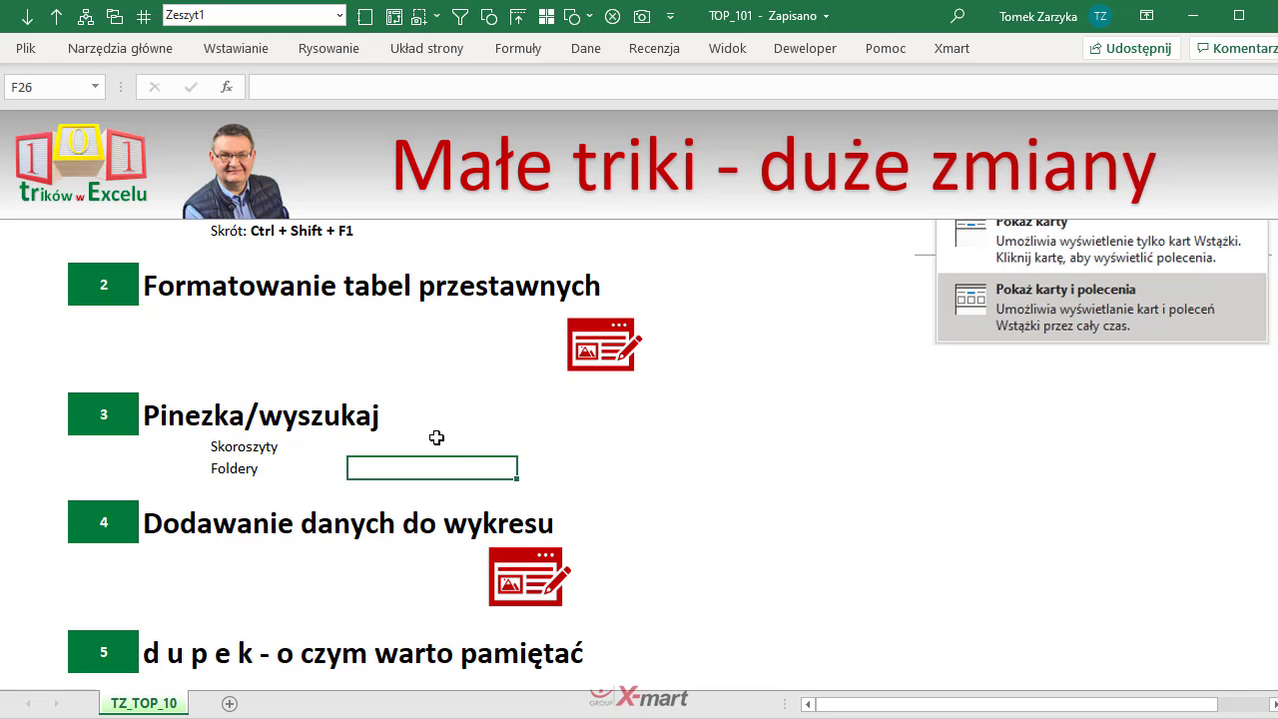
Step: Check that the cell showing 16 holds the formula =18-2, then select E72:E82
scroll(459, 441, down, 1)
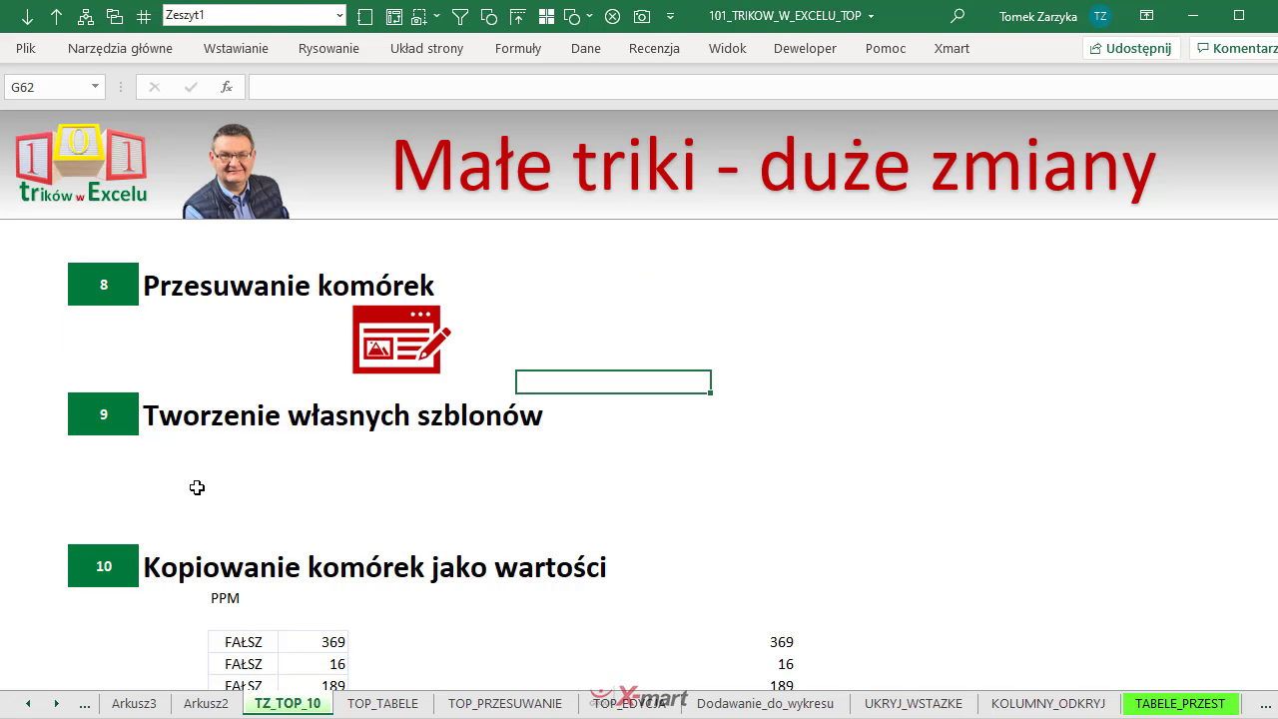
scroll(199, 487, down, 1)
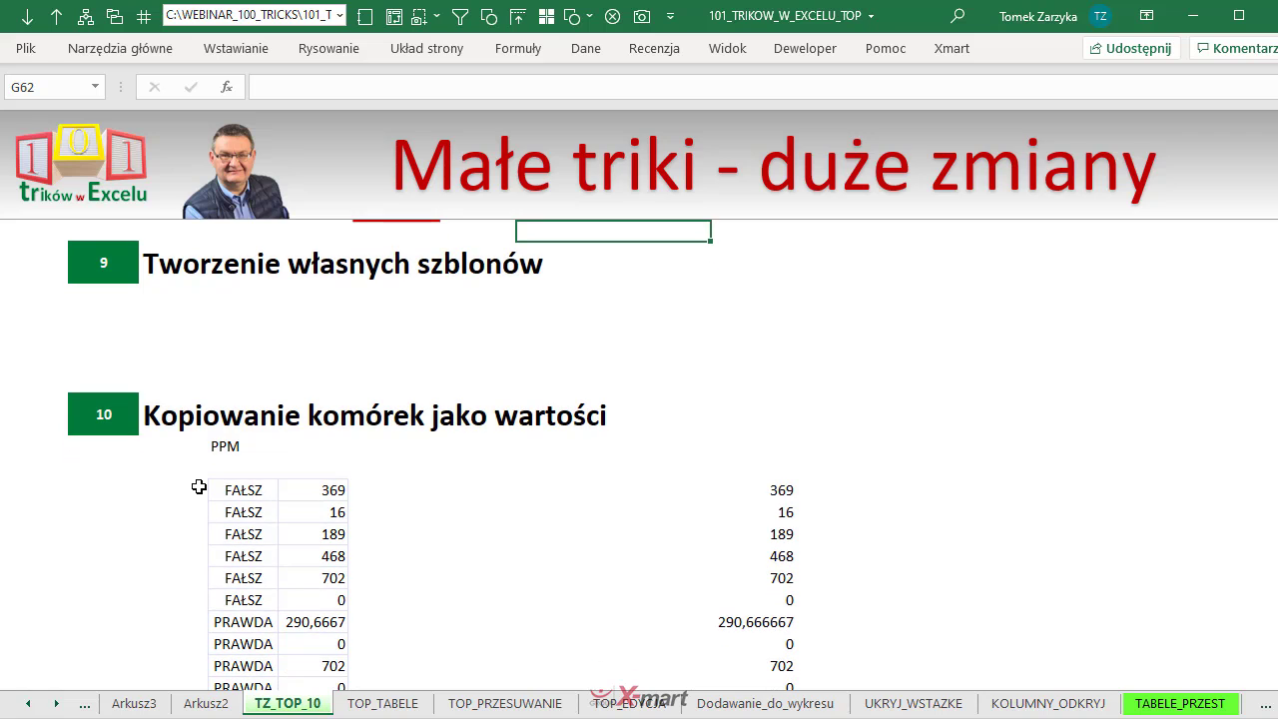
scroll(199, 487, down, 1)
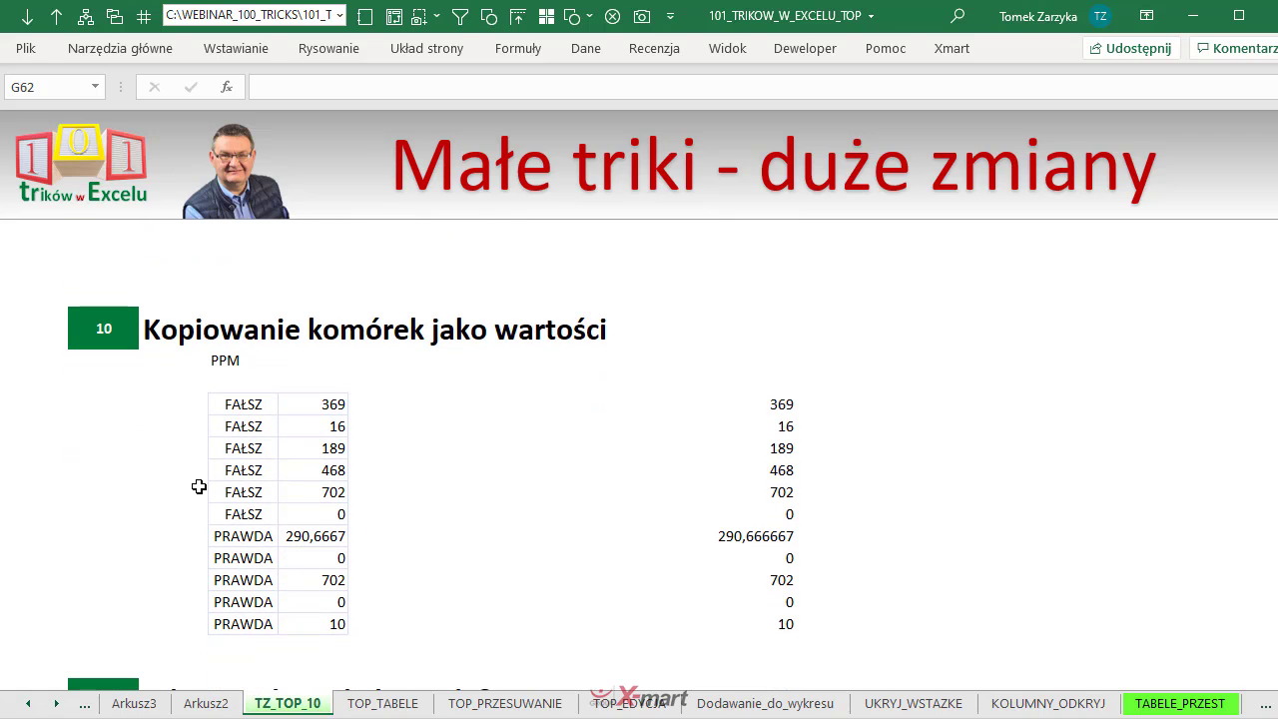
scroll(200, 486, up, 2)
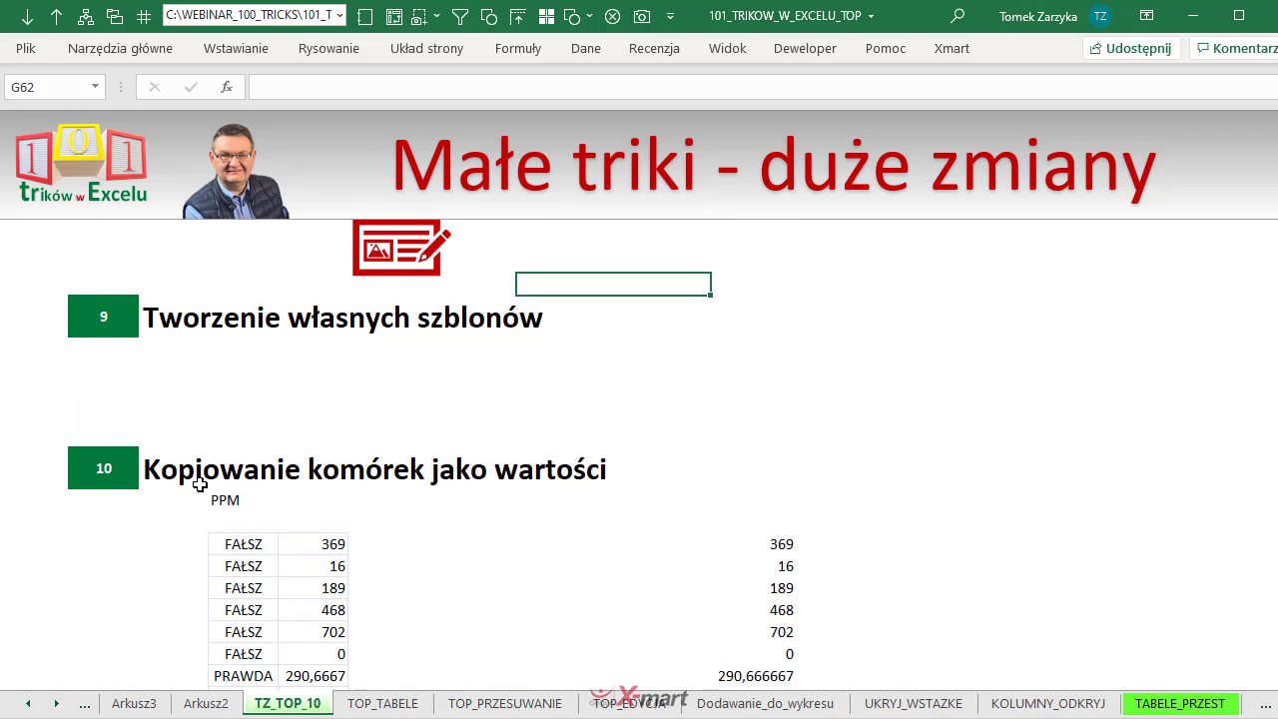
scroll(200, 486, down, 2)
click(308, 430)
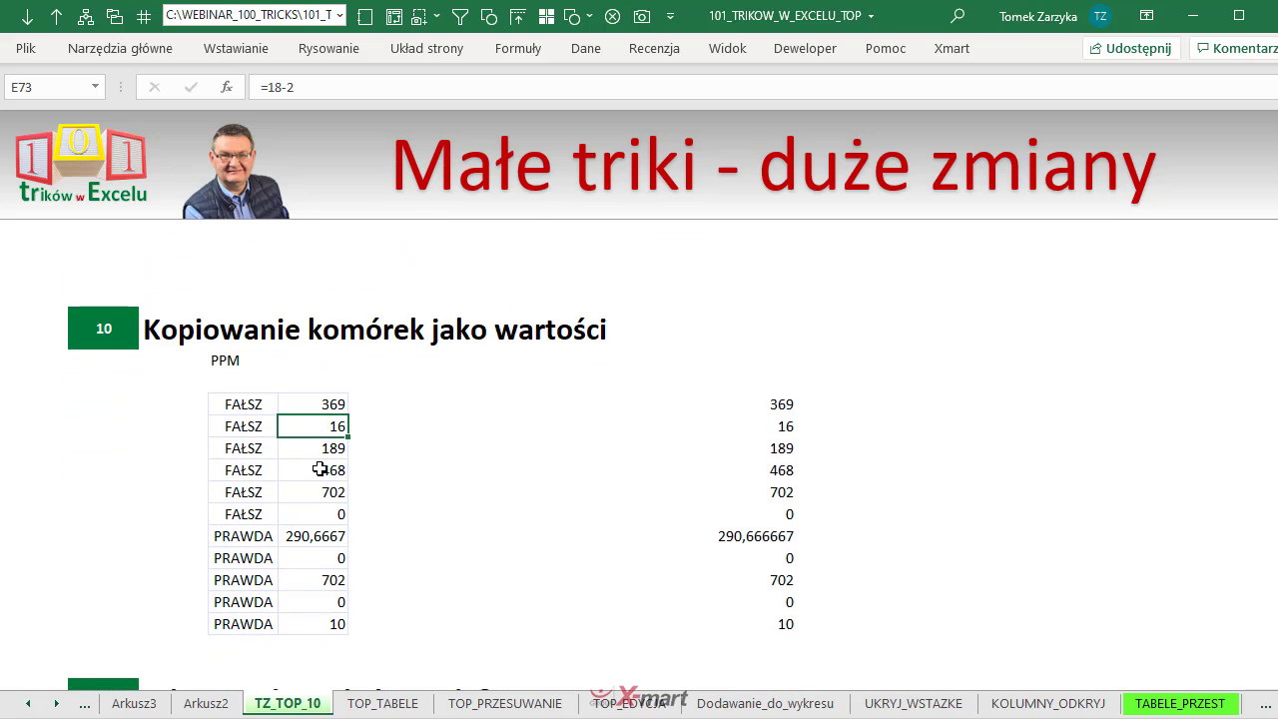
key(F2)
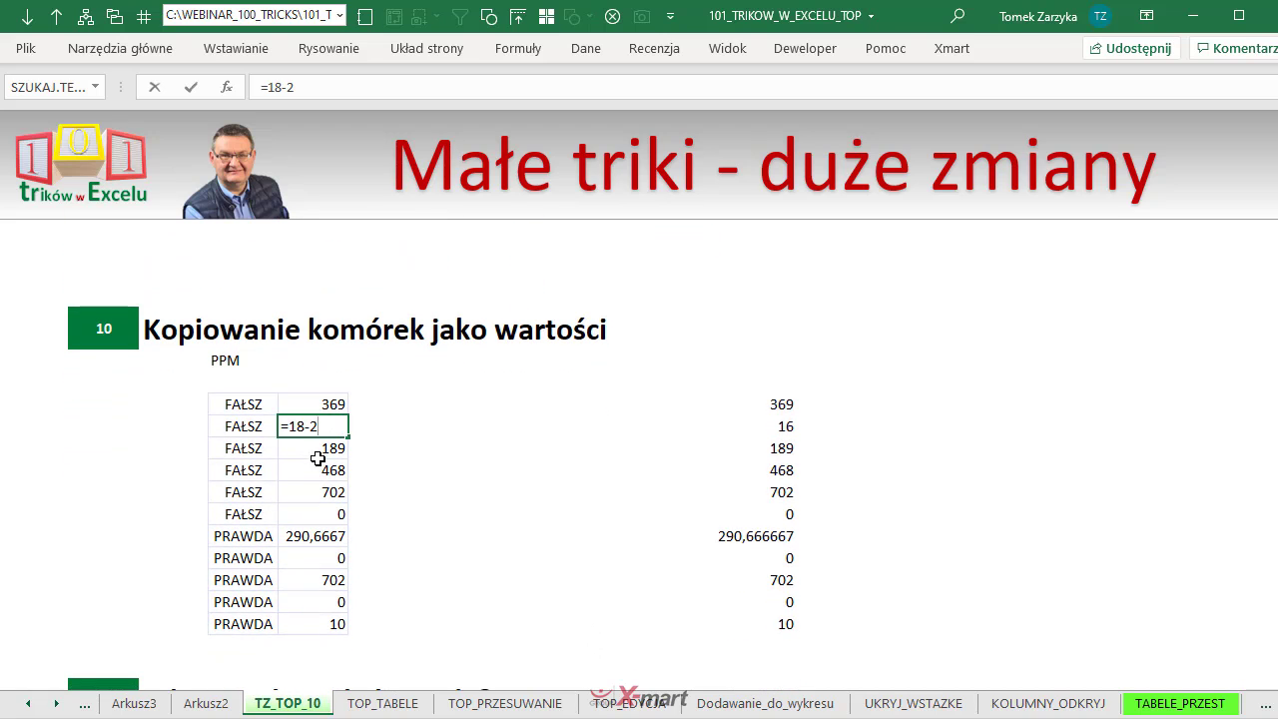
key(Escape)
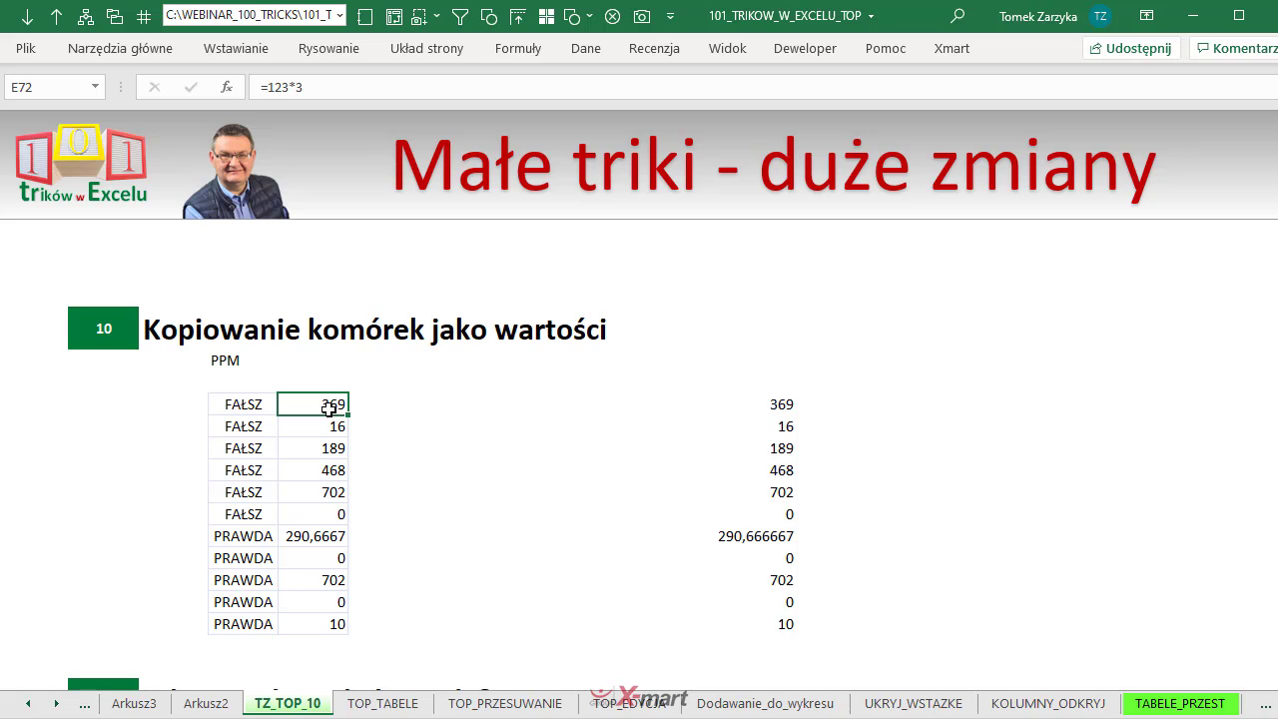
key(ctrl+shift+Down)
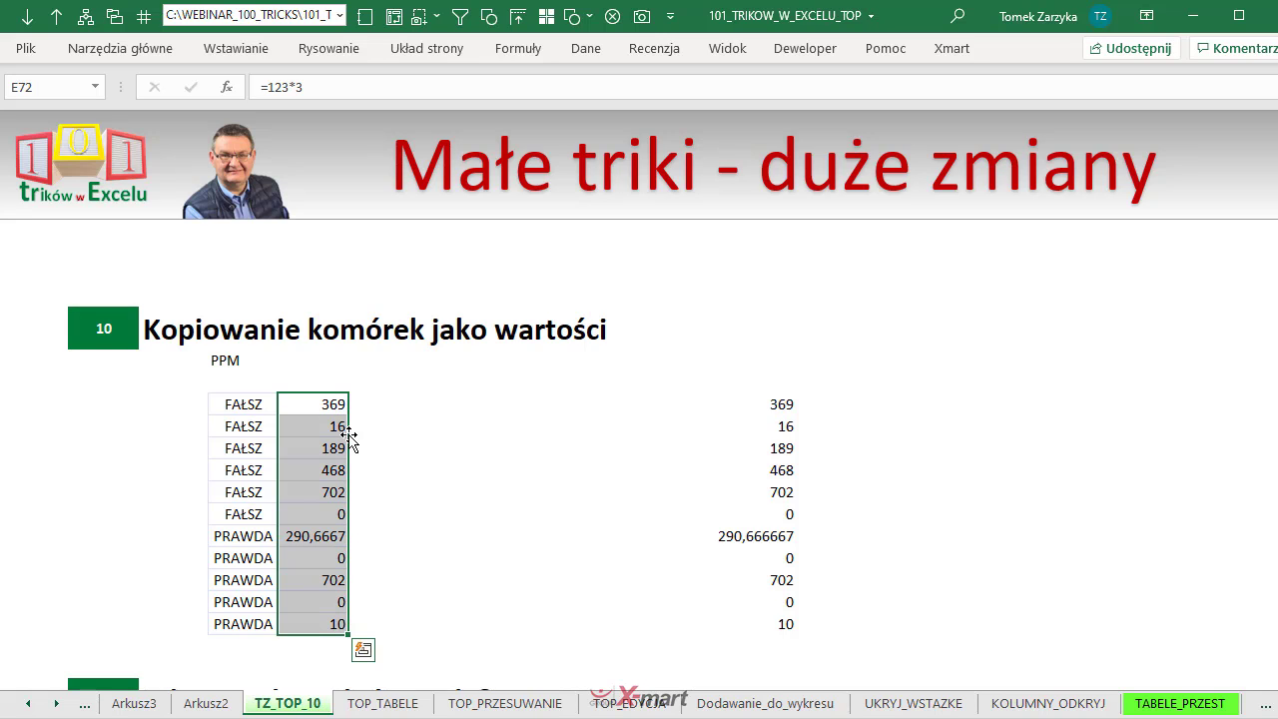
Step: Right-drag E72:E82 to G72:G82 and copy as values only, confirming G72 holds 369
drag(347, 437, 556, 441)
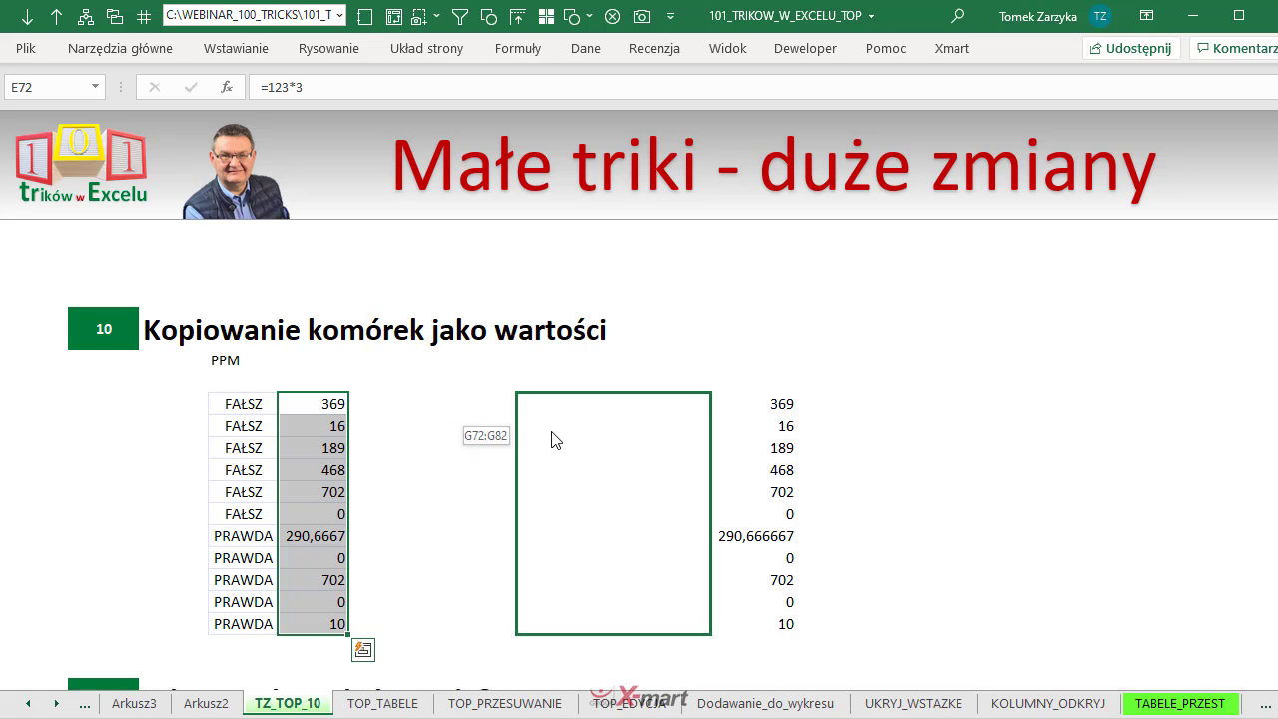
right_click(553, 433)
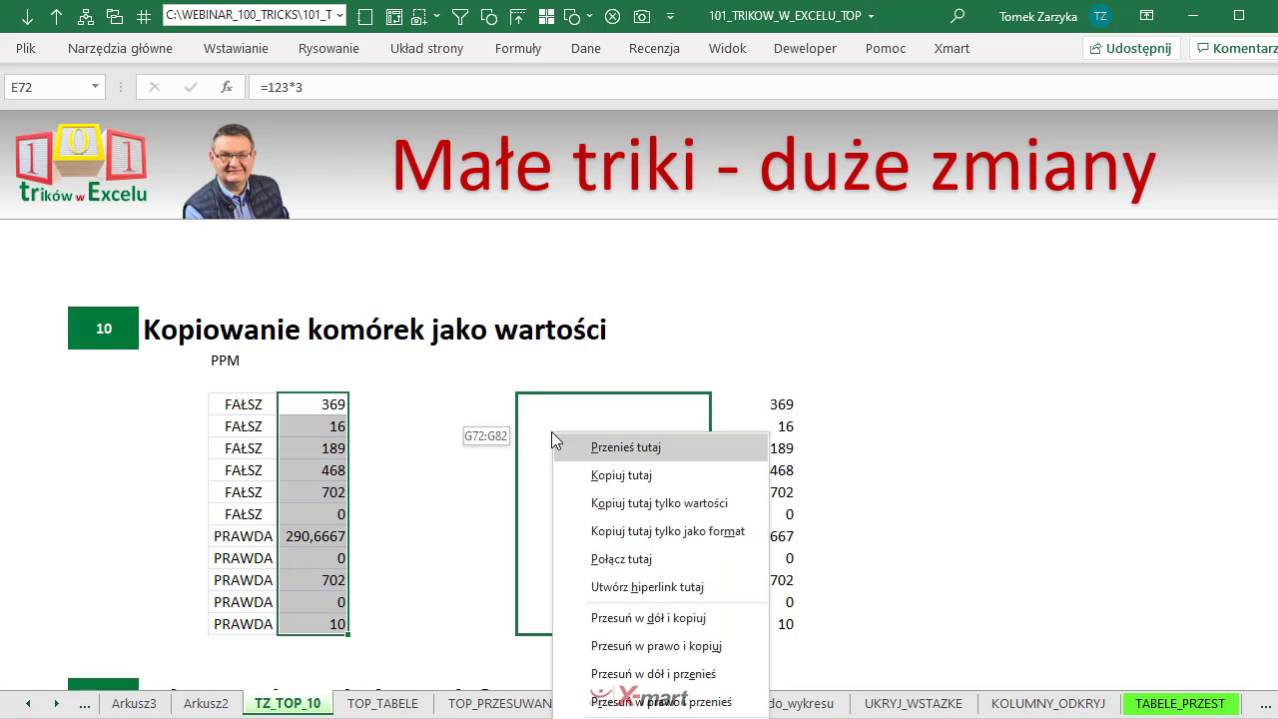
click(609, 509)
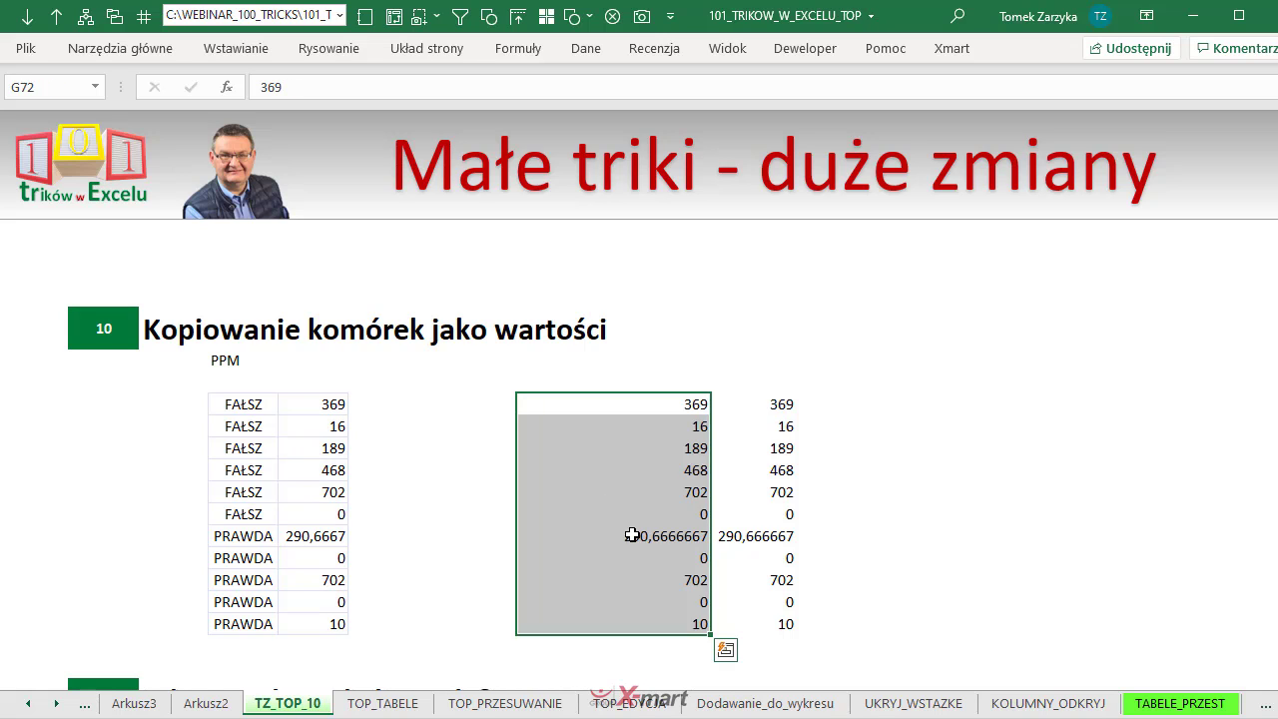
click(636, 533)
click(684, 406)
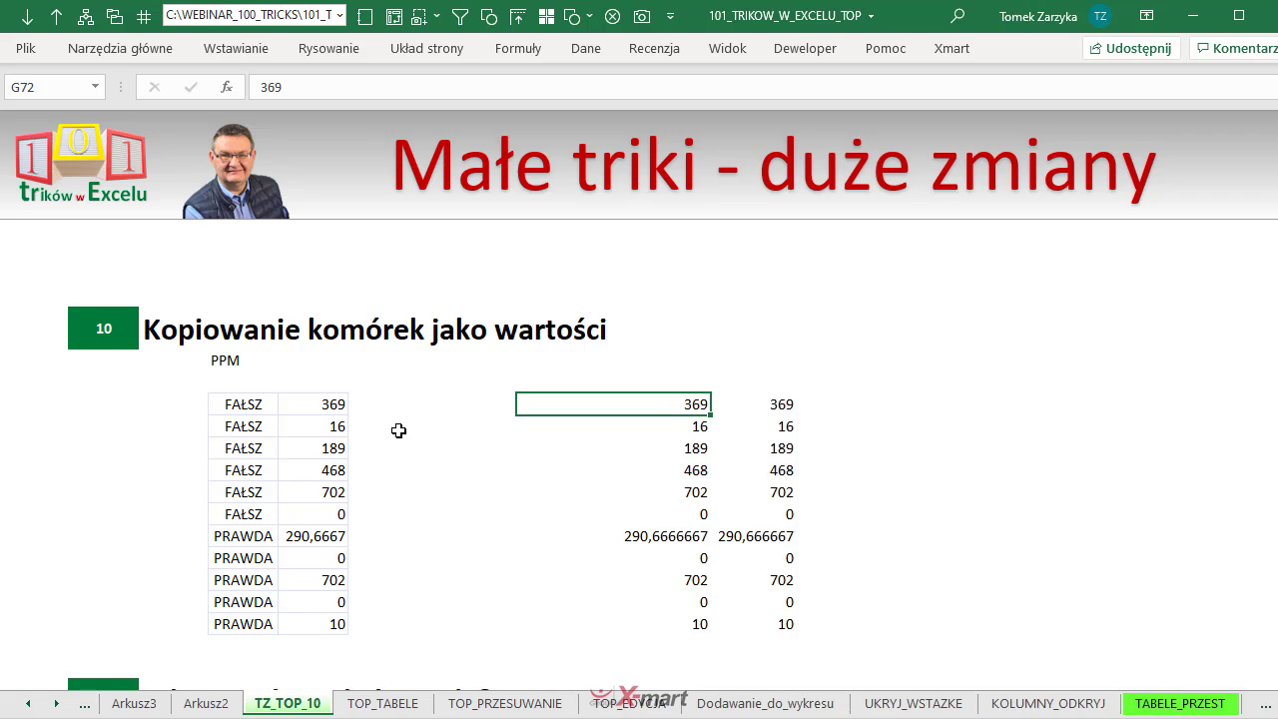
scroll(398, 431, down, 2)
scroll(399, 431, down, 1)
scroll(399, 430, down, 2)
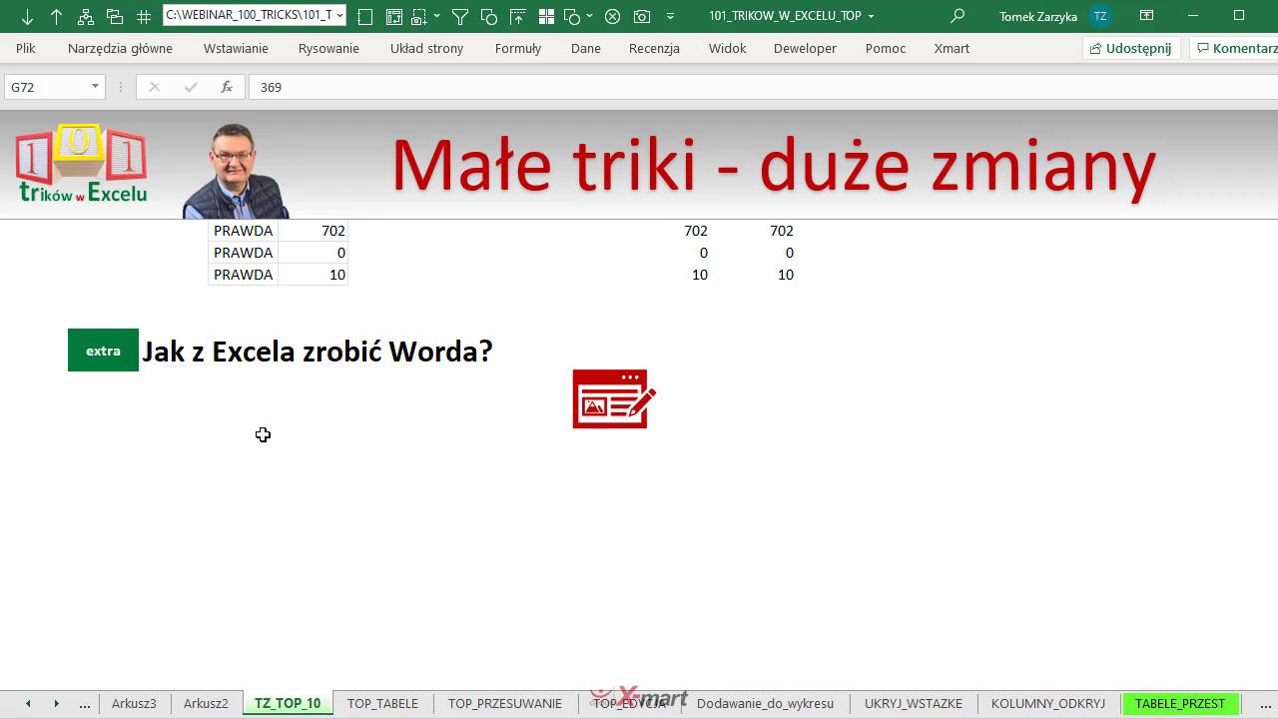
Step: On the cell-editing sheet, open C8 in the Edycja form, add an empty line, and close
click(597, 404)
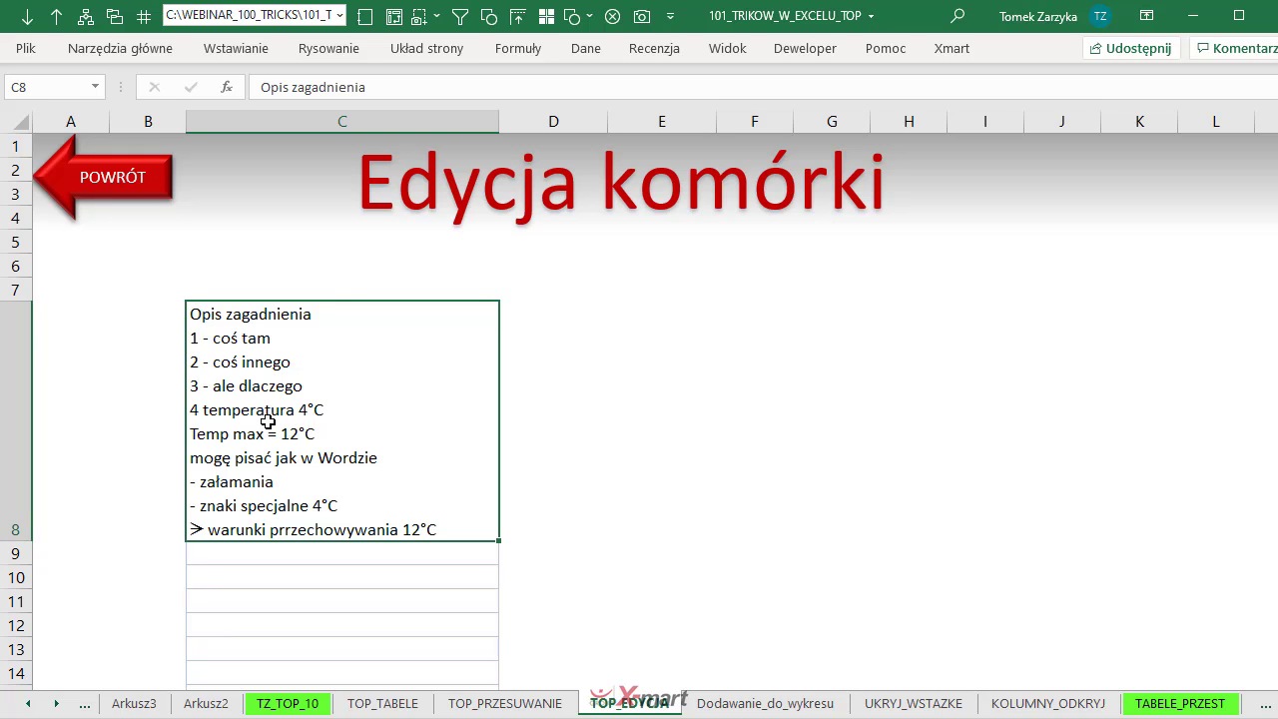
double_click(270, 412)
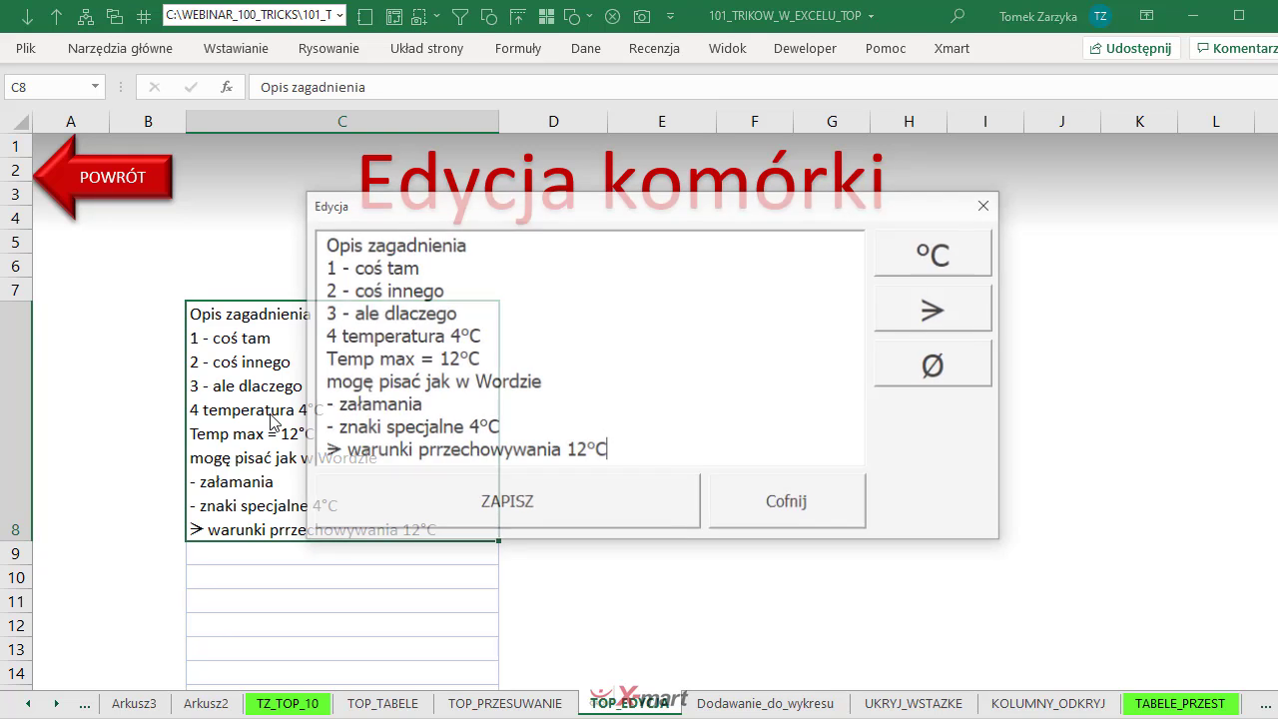
drag(495, 216, 696, 183)
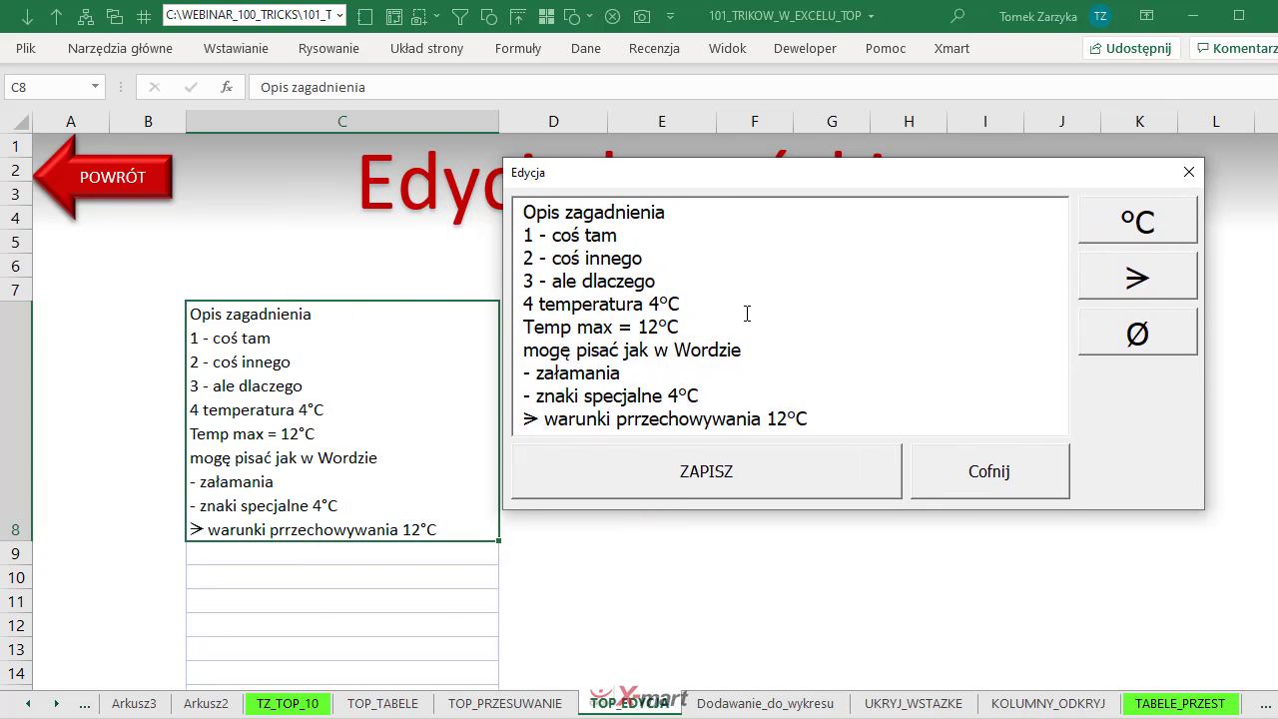
key(Return)
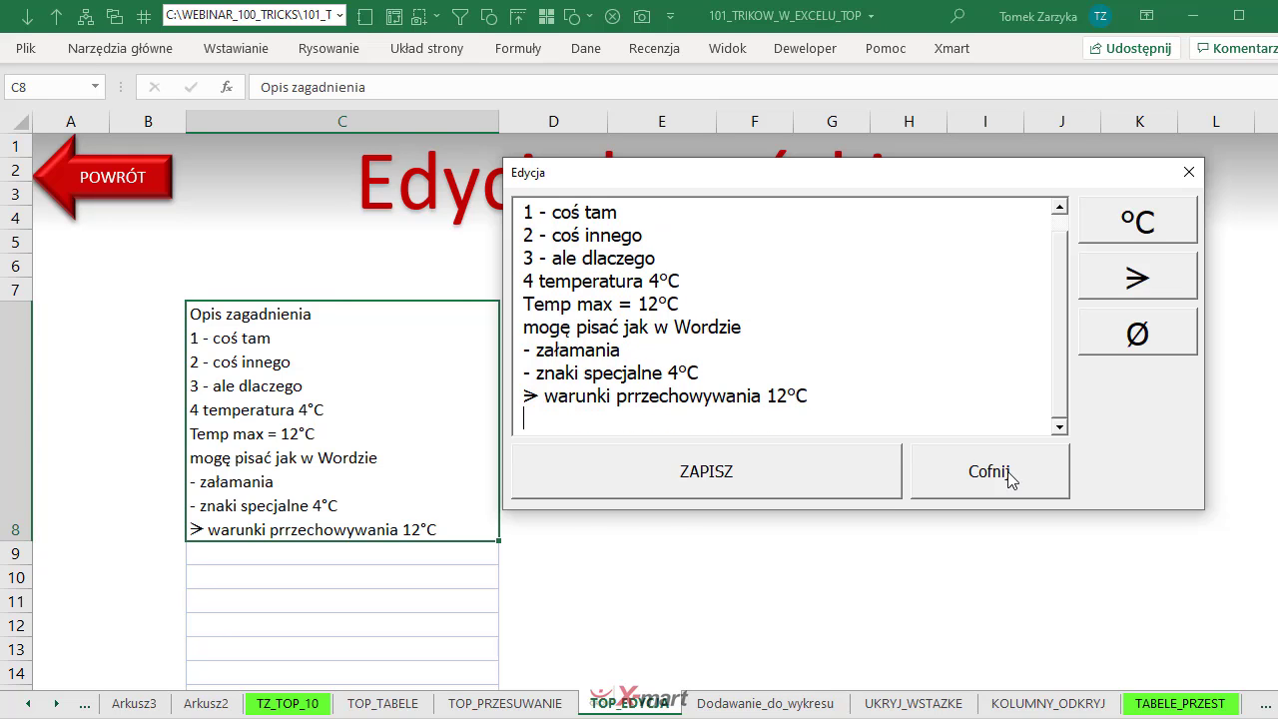
click(1014, 480)
Step: In C9's Edycja form, type 'Nowy tekst', '- nowa linia' and 'temperatura = 14' on separate lines
double_click(431, 556)
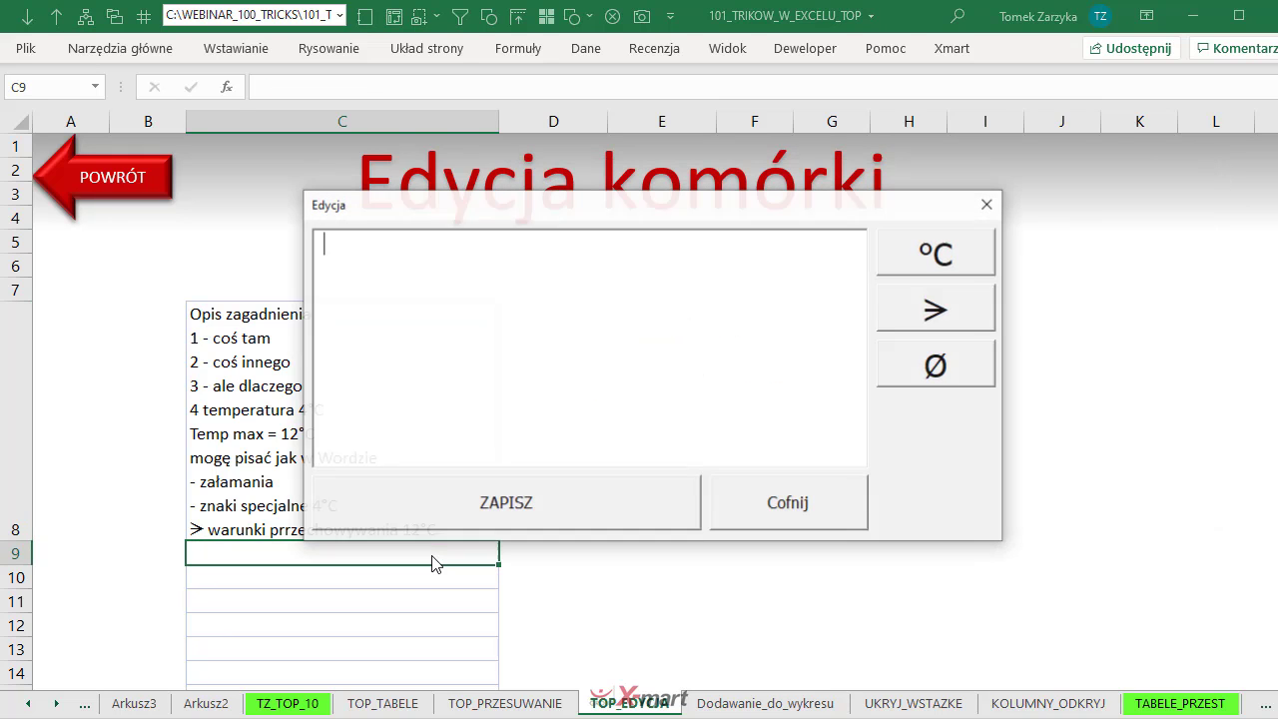
text(Nowy tekst)
text(- niw)
key(BackSpace)
key(BackSpace)
text(owa linia)
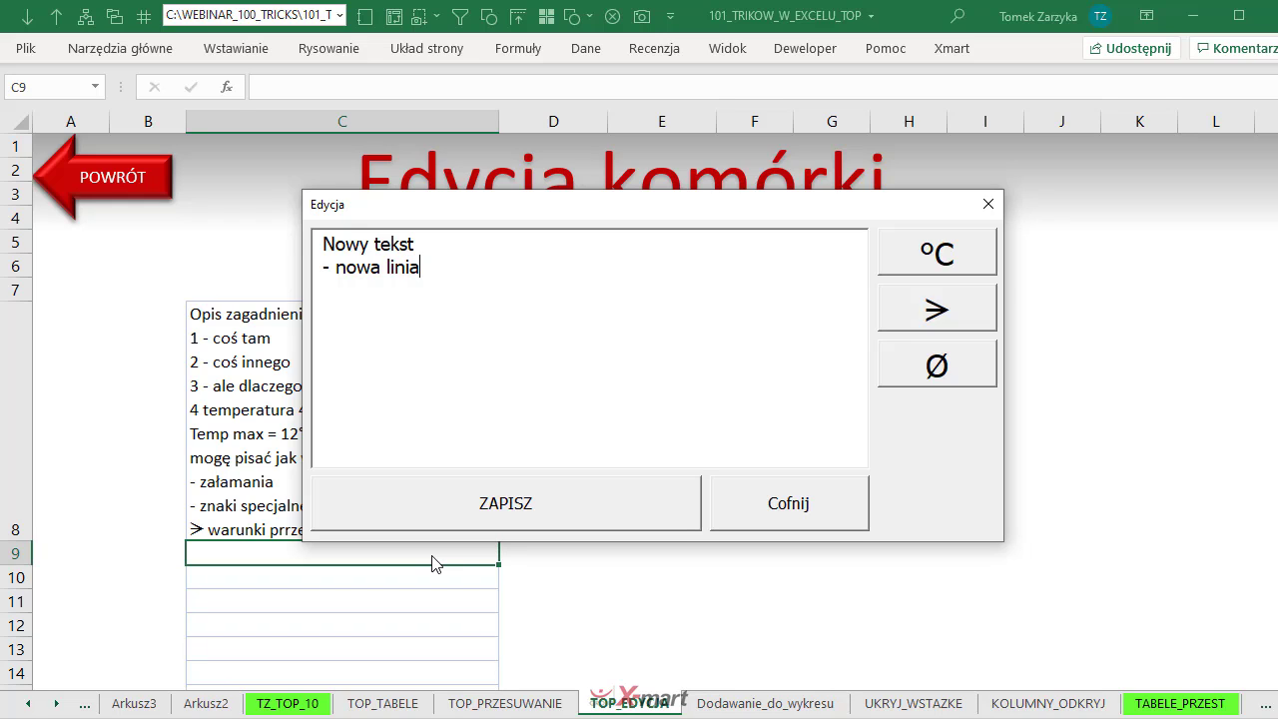
key(Return)
text(temperatura = 14)
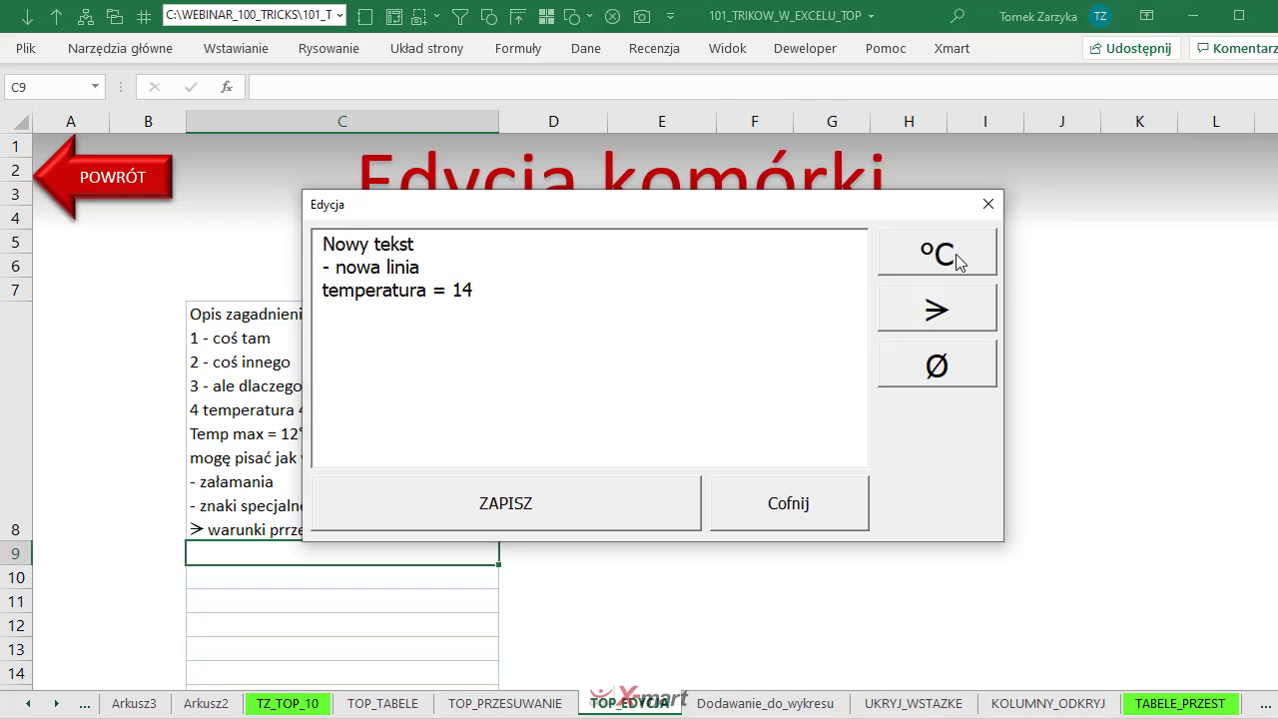
Step: Add °C, a comparison symbol and 'Ø 15 mm', then save the text into C9
click(959, 262)
click(946, 312)
click(960, 366)
text(15 mm)
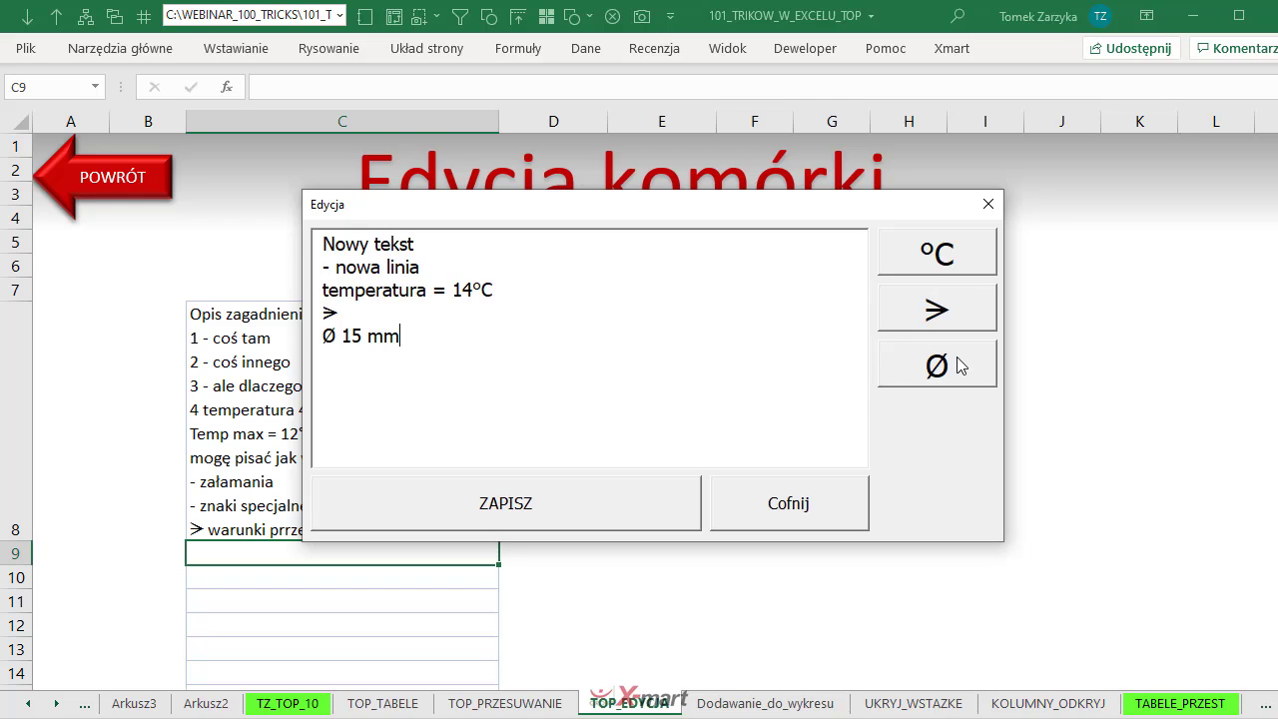
click(683, 493)
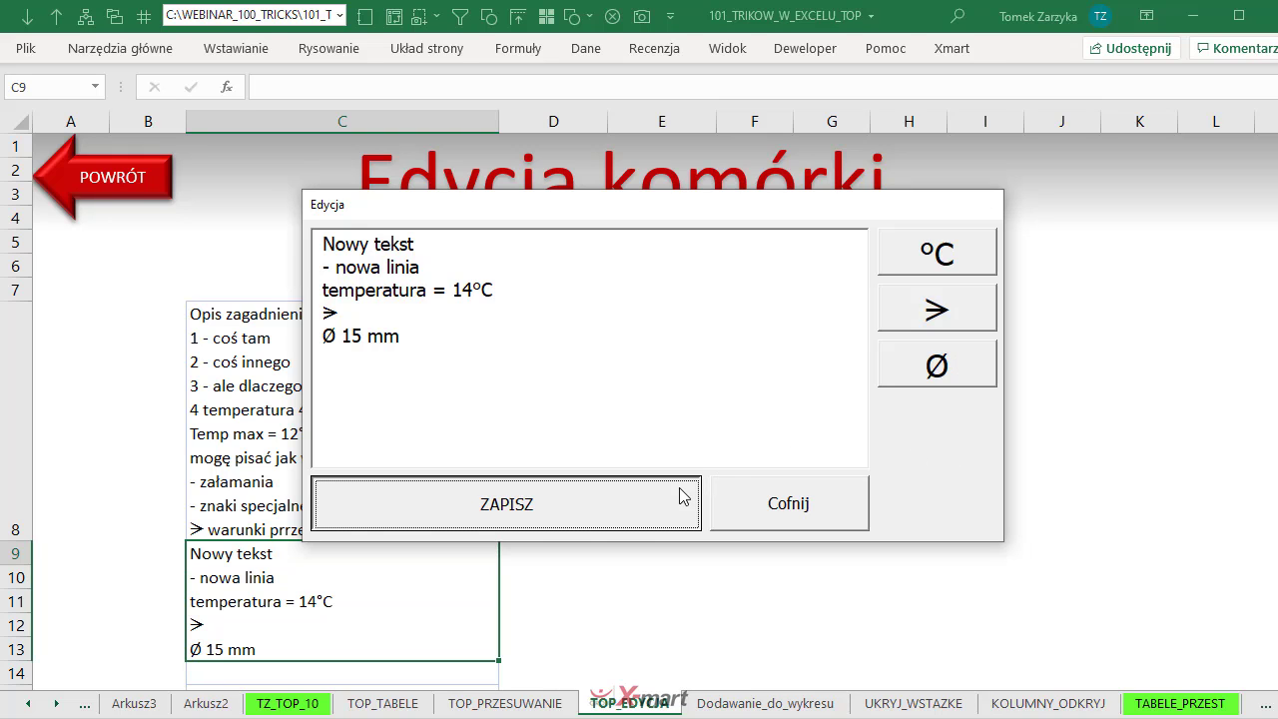
scroll(511, 530, down, 1)
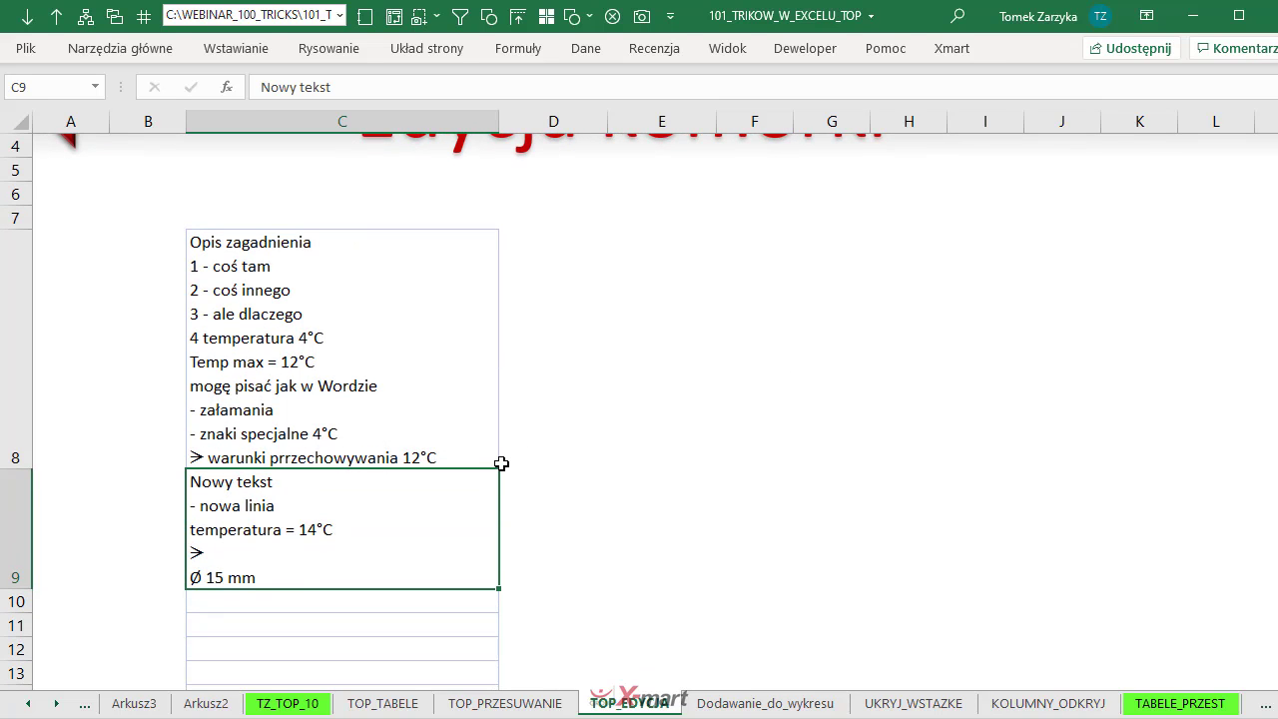
Step: Scroll to the Properties screenshot and open the UF_EDYCJA_KOMORKI form design with Alt+F11
scroll(516, 539, down, 1)
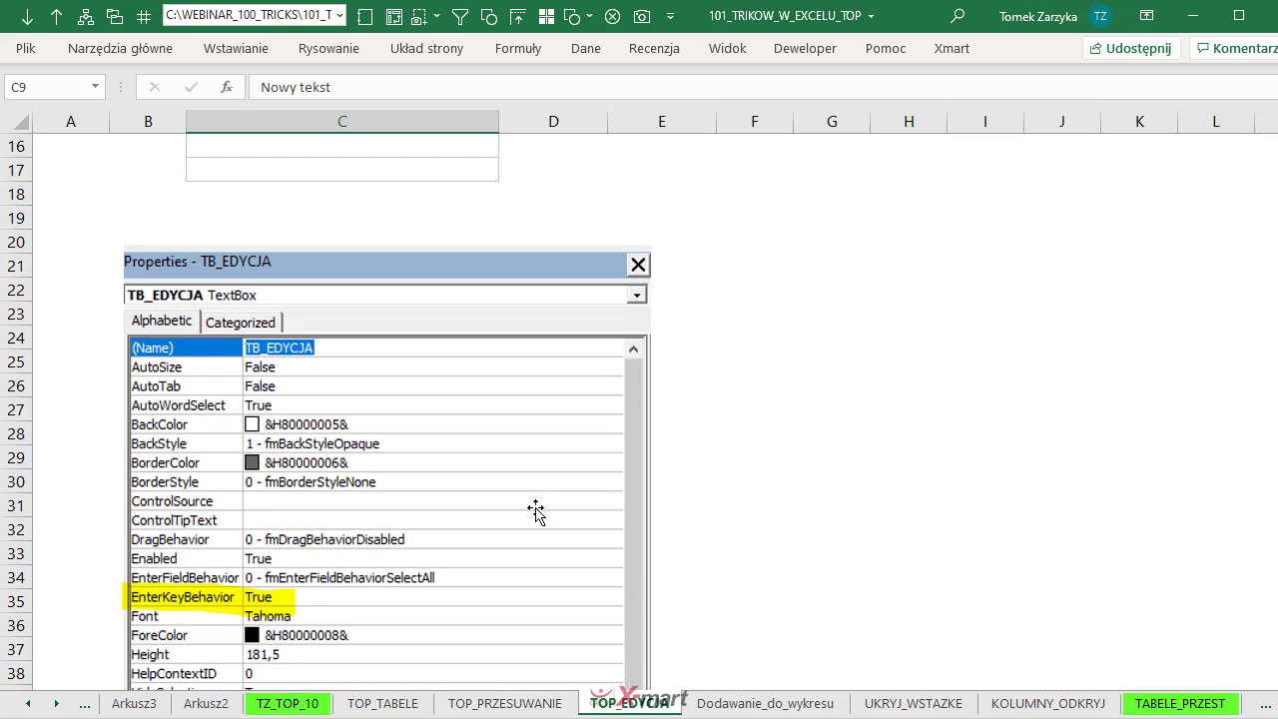
scroll(536, 512, down, 1)
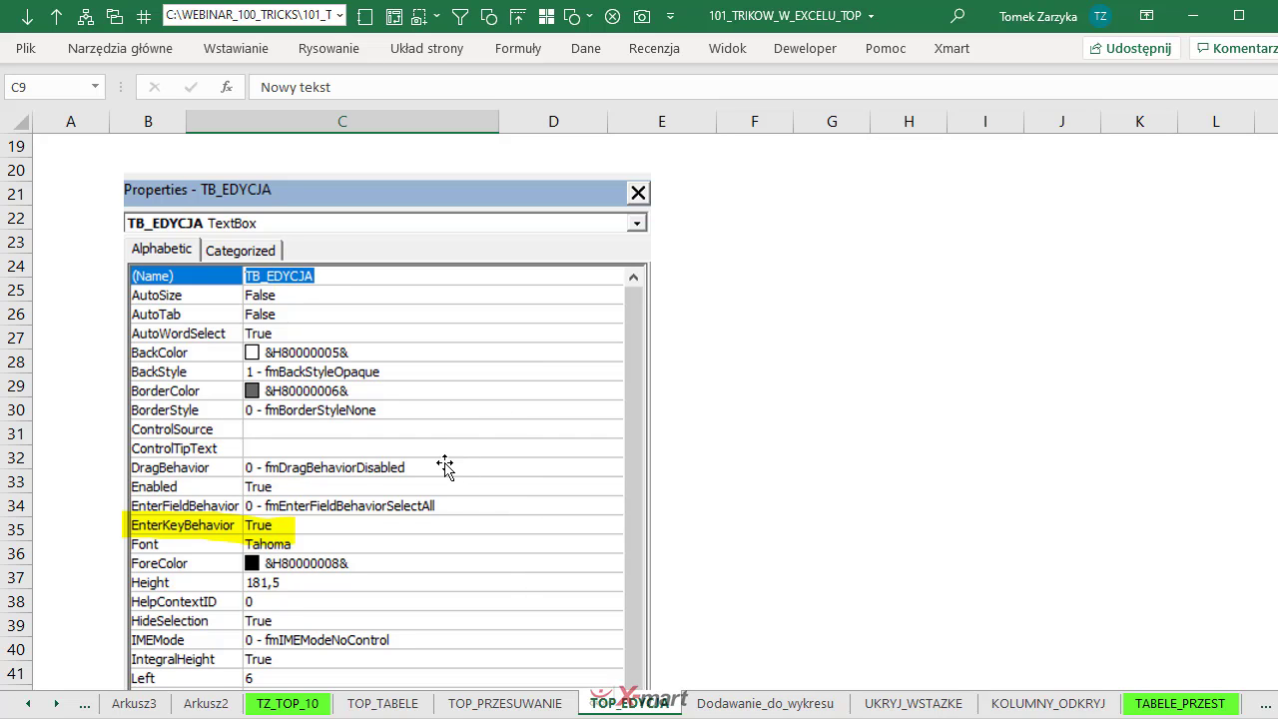
key(alt+F11)
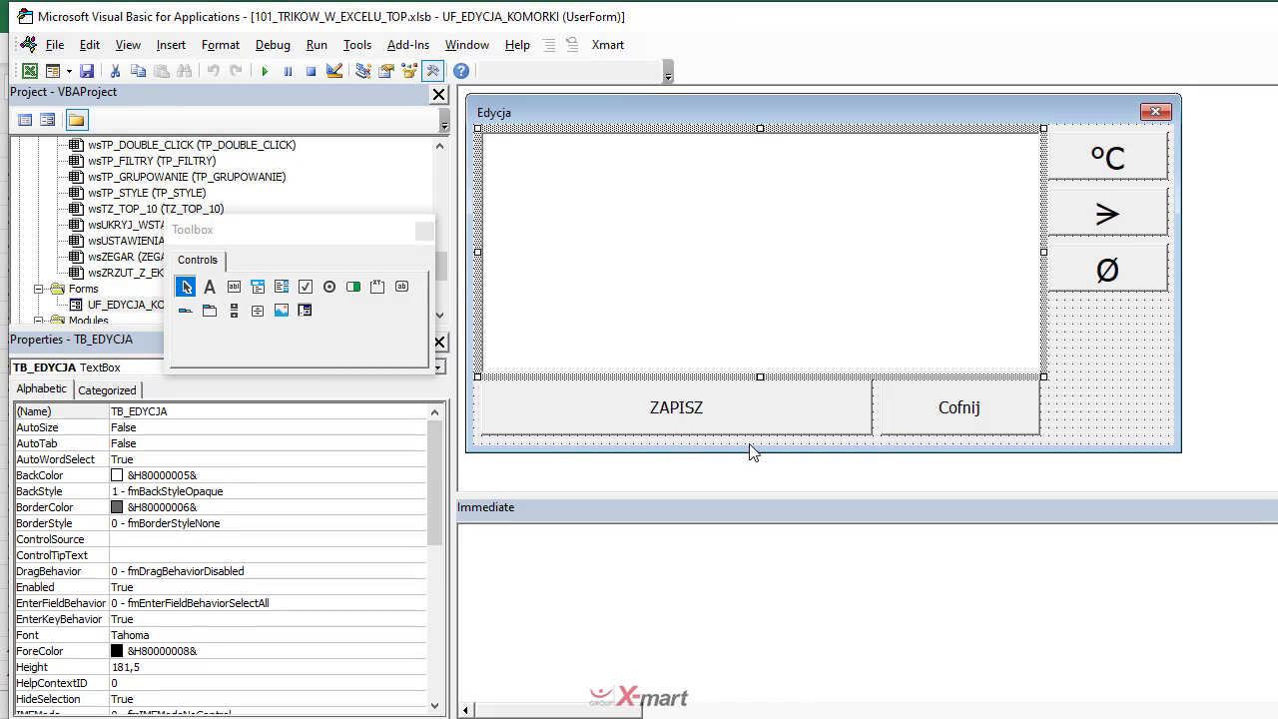
click(1162, 339)
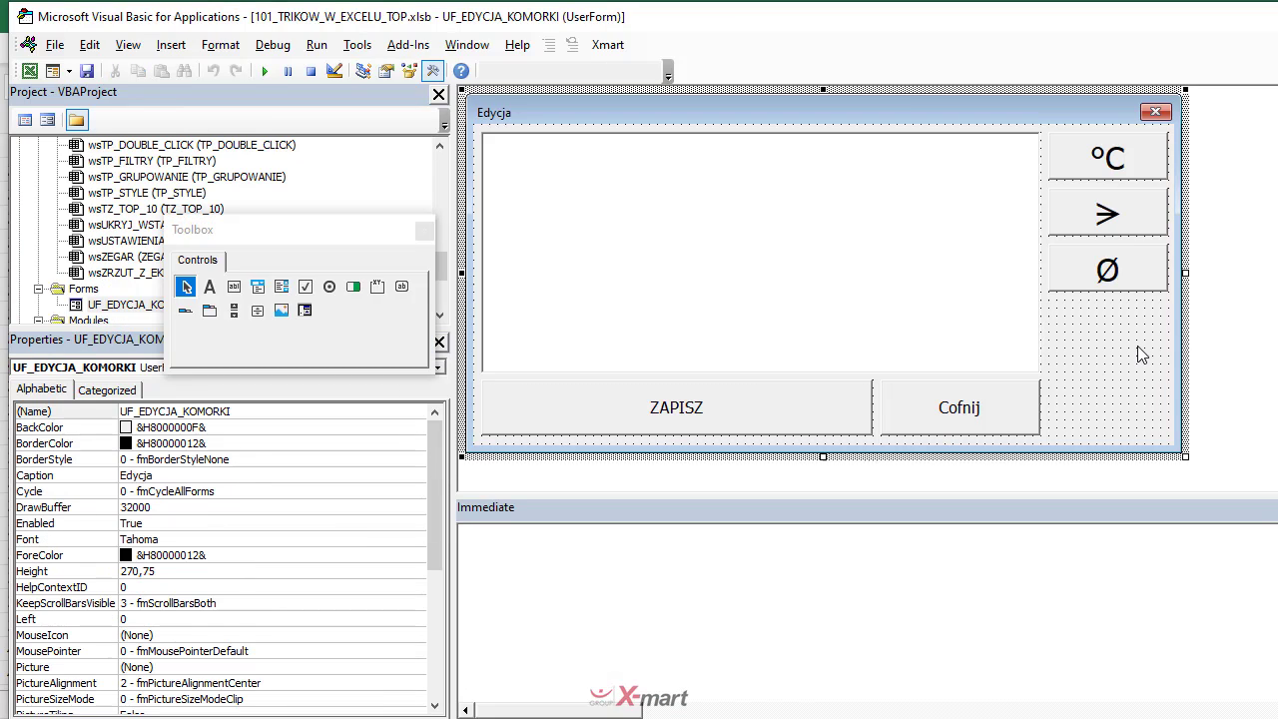
click(838, 279)
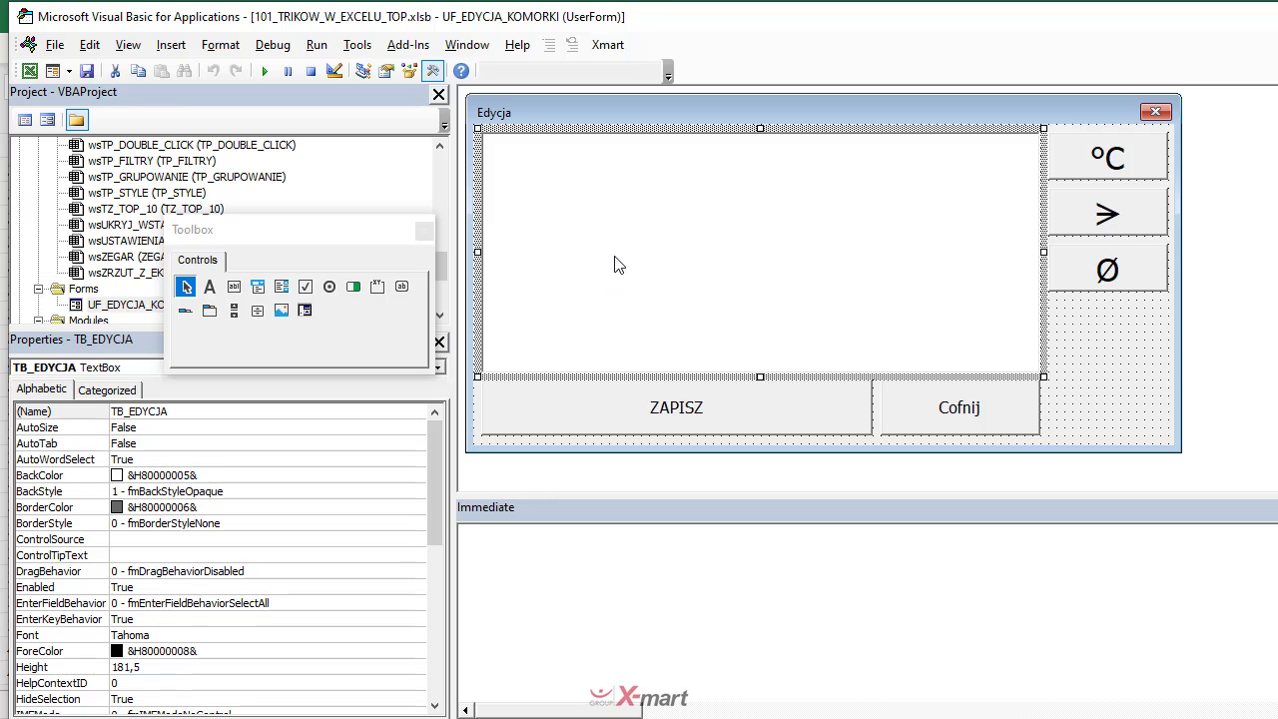
drag(431, 441, 429, 456)
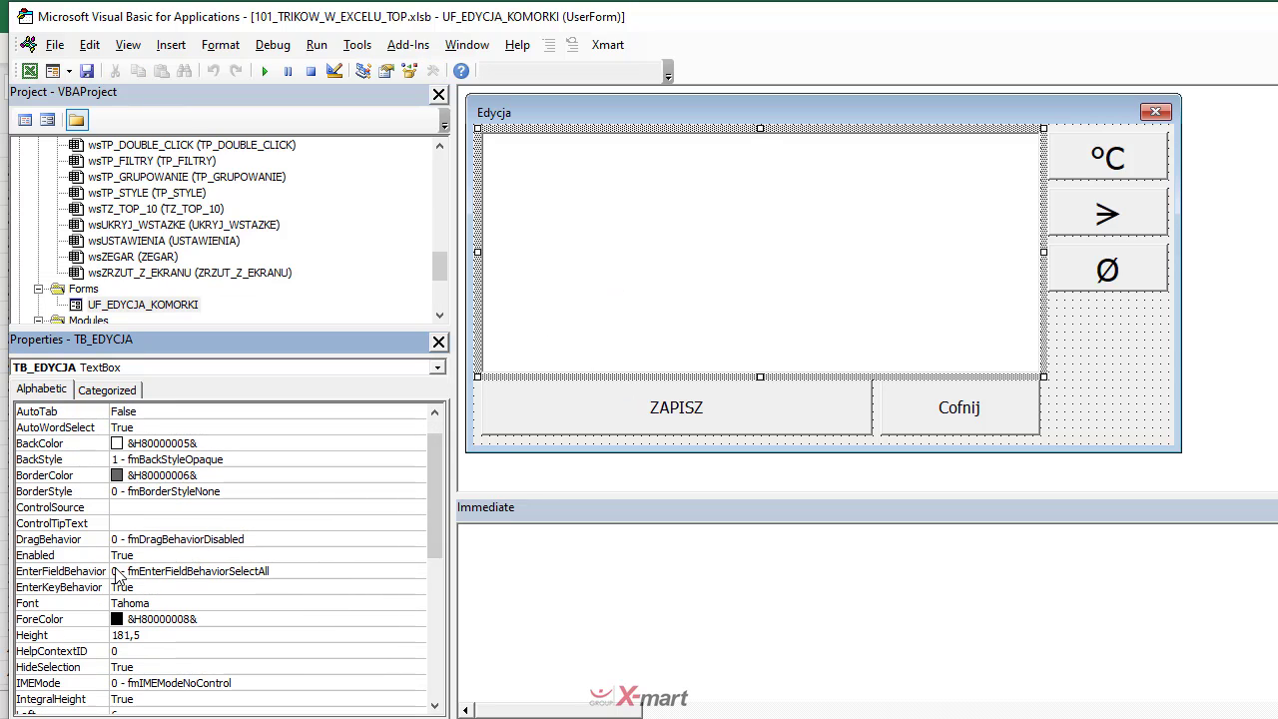
click(124, 592)
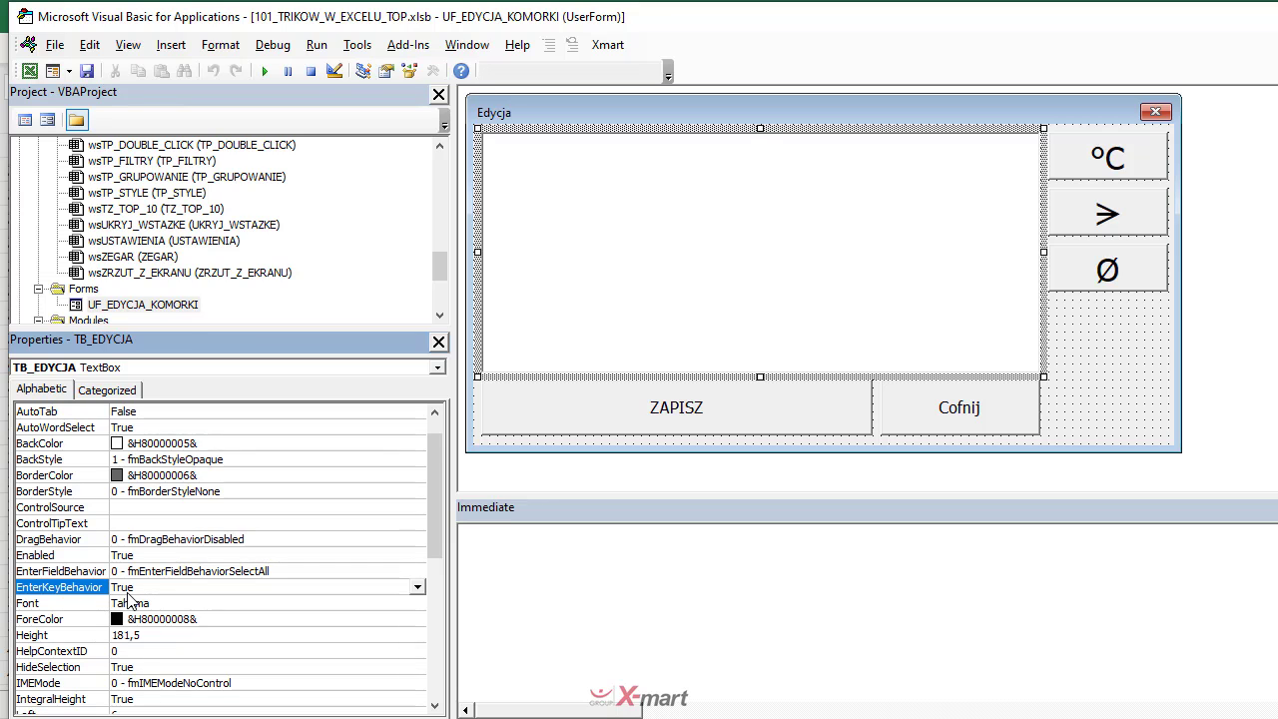
drag(433, 482, 424, 605)
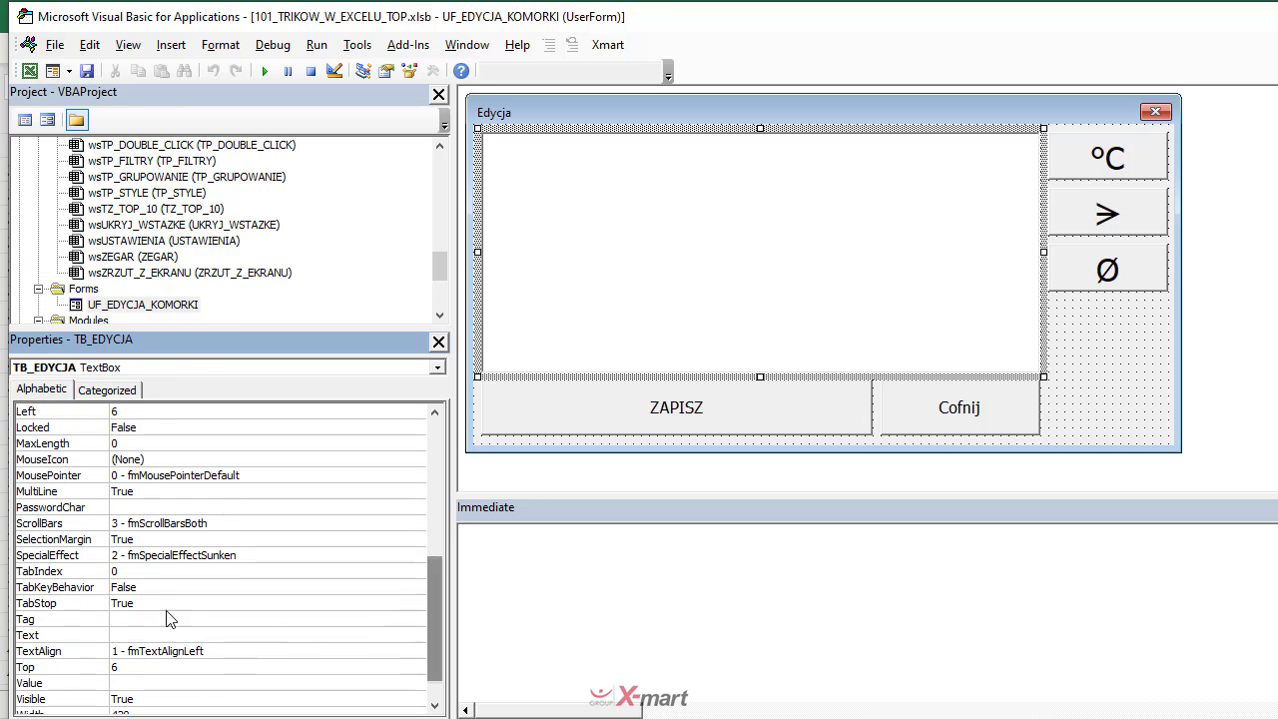
click(160, 493)
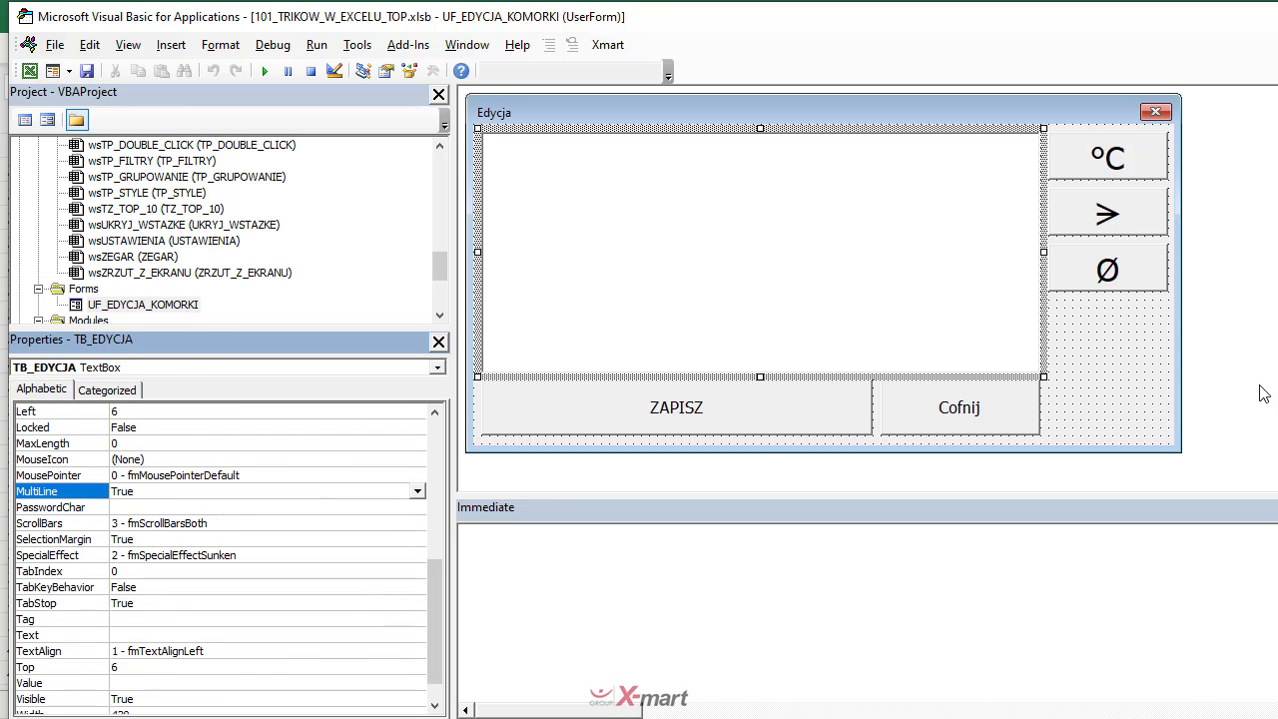
click(1086, 385)
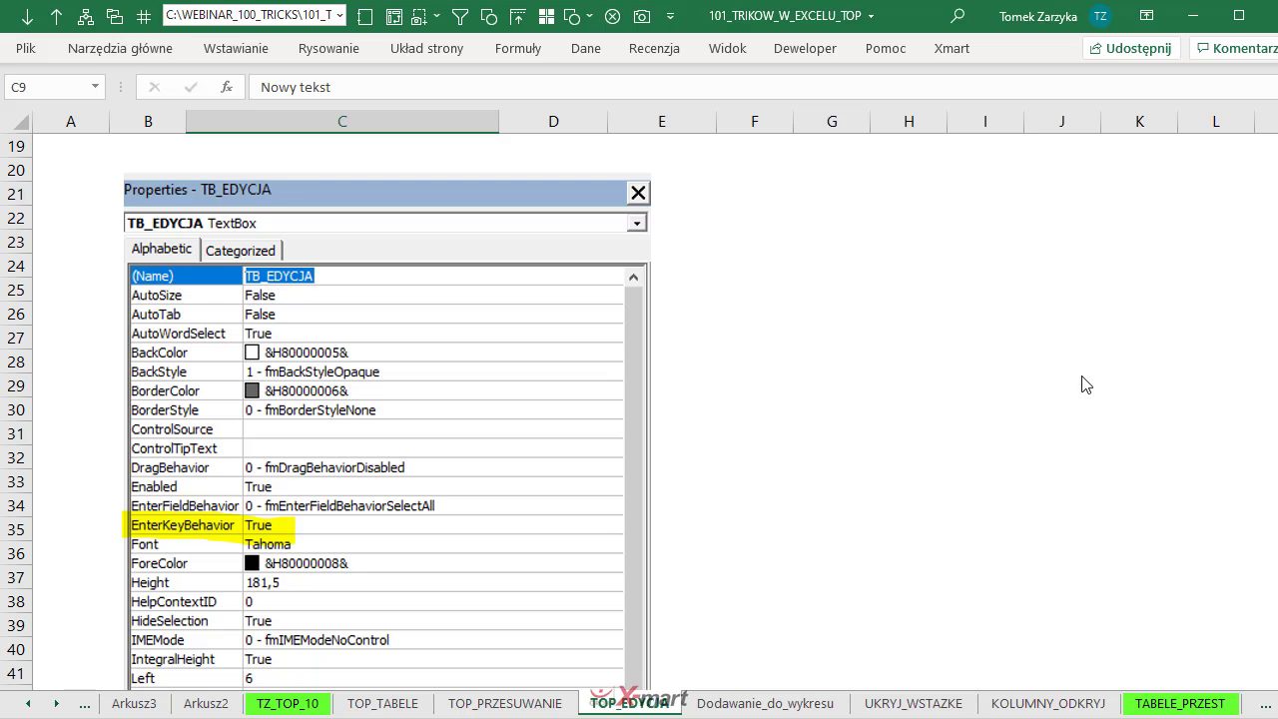
click(887, 413)
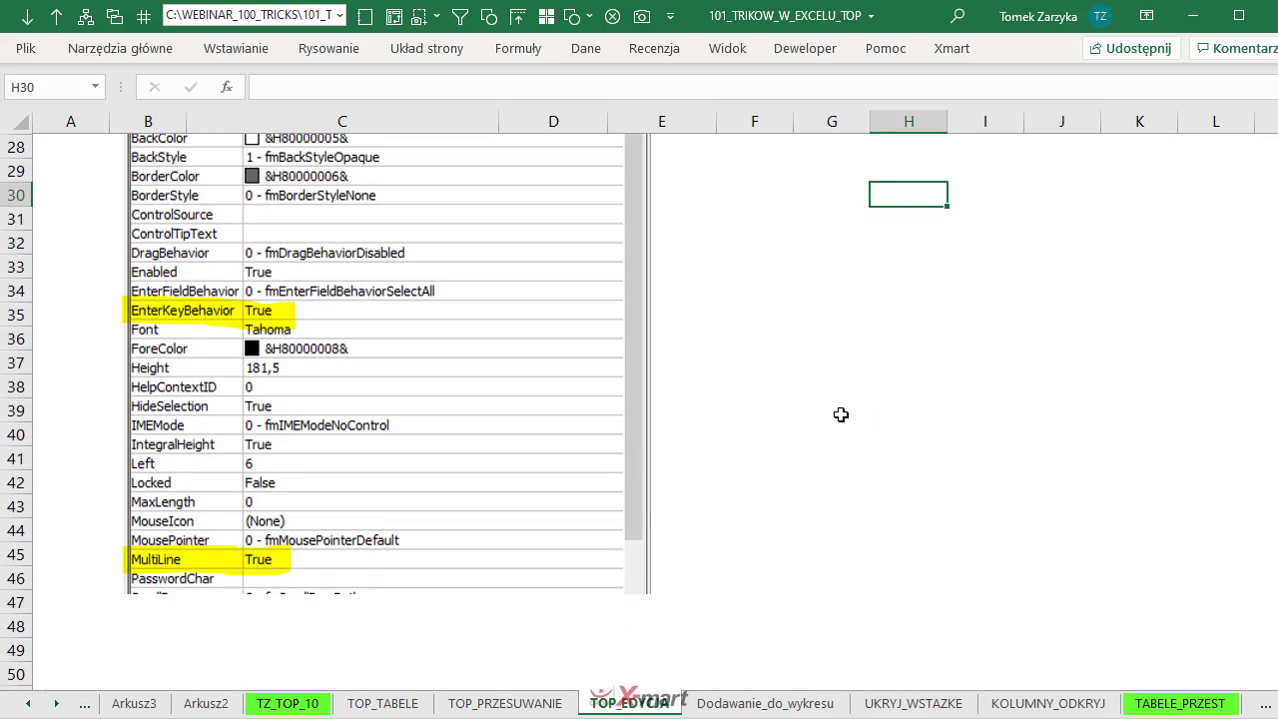
double_click(487, 435)
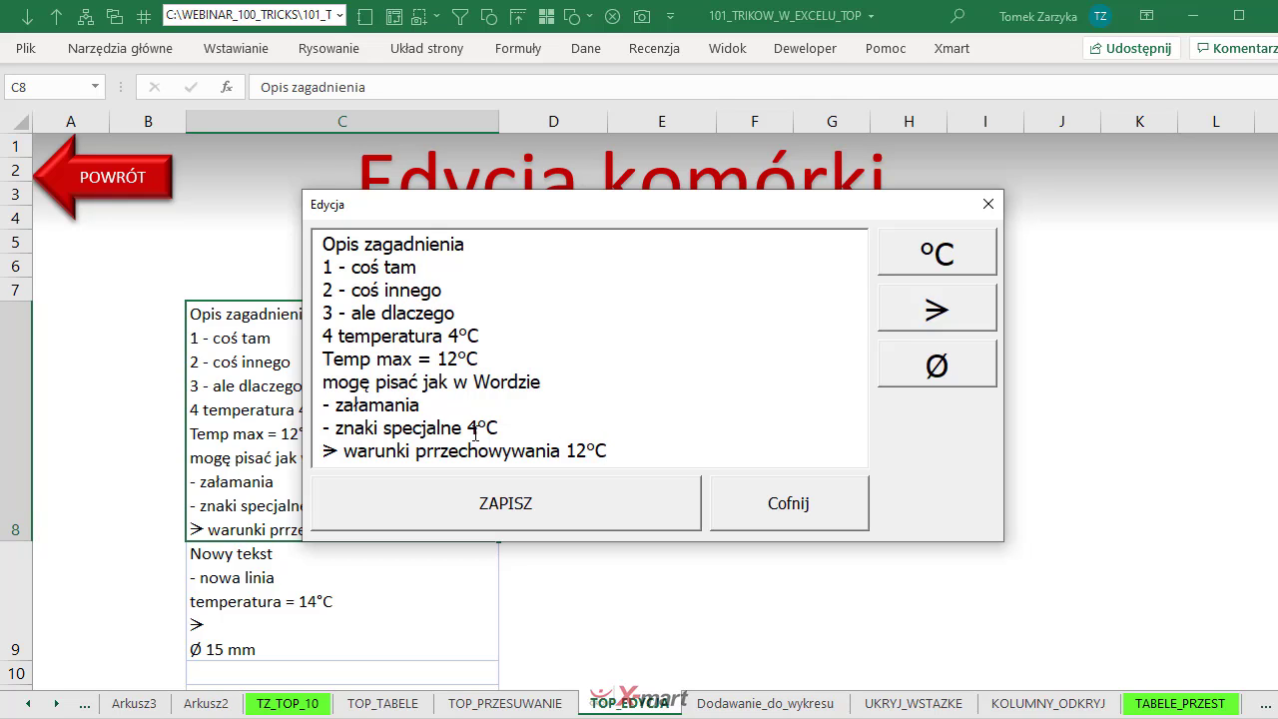
key(Return)
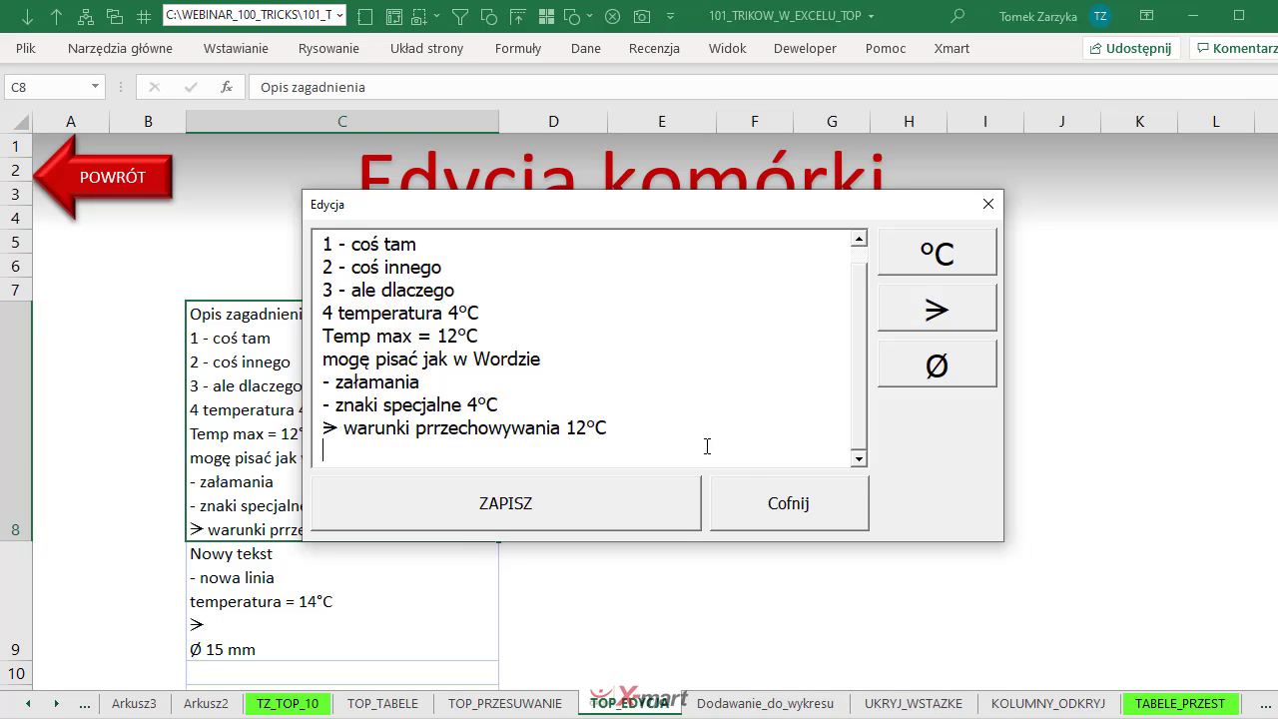
click(804, 501)
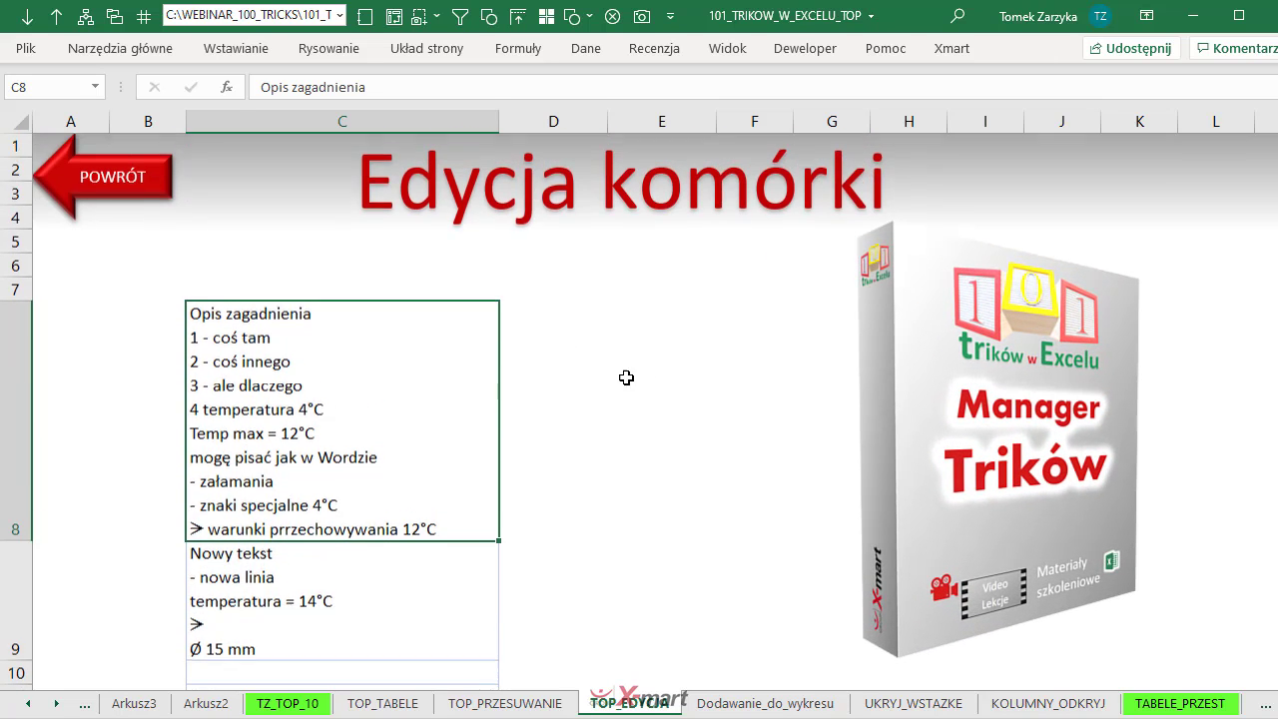
Step: Reopen C8 in the Edycja form, cancel with Cofnij, and scroll back up
double_click(408, 403)
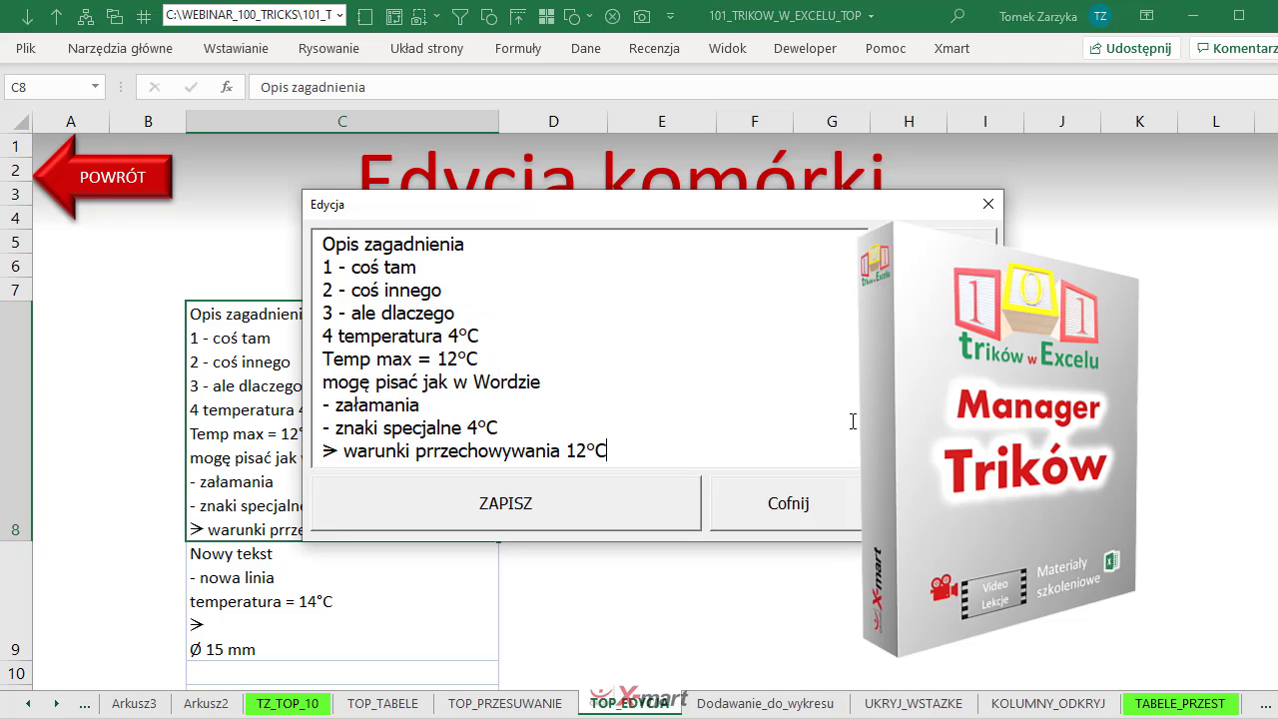
click(824, 510)
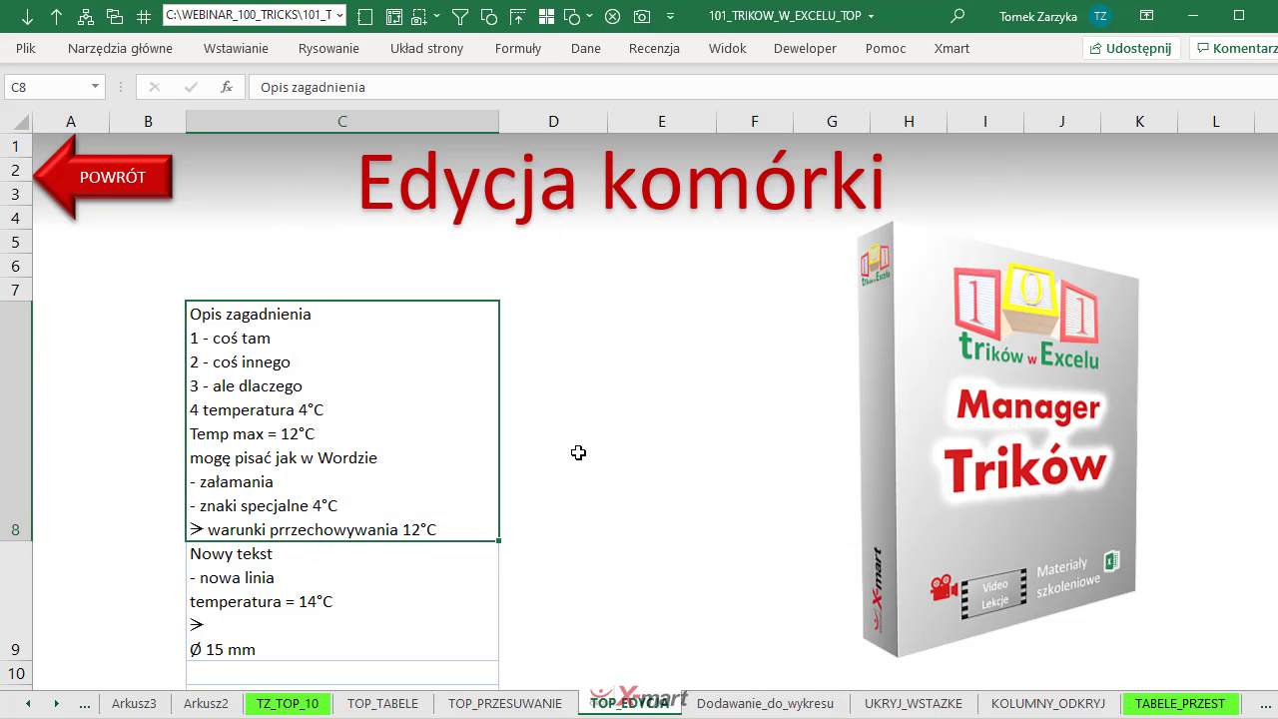
scroll(654, 430, down, 2)
scroll(654, 431, up, 2)
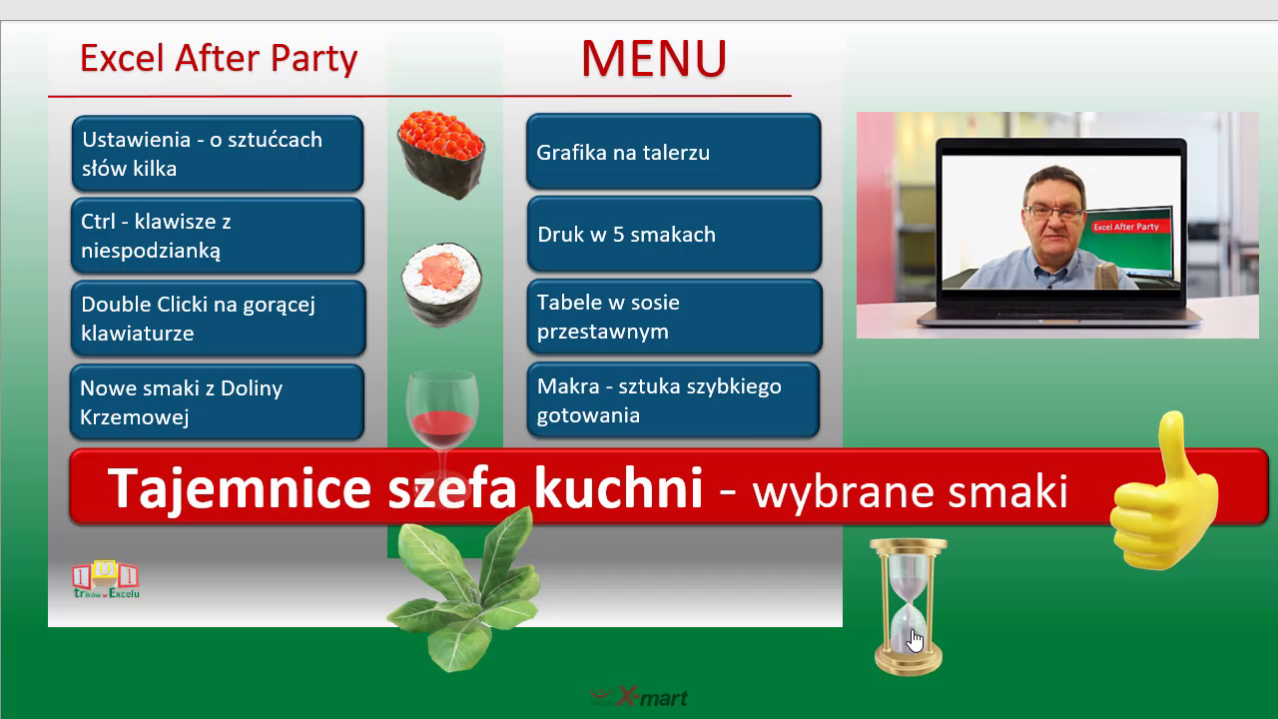
Step: Start the hourglass countdown timer on the Excel After Party menu slide
click(911, 629)
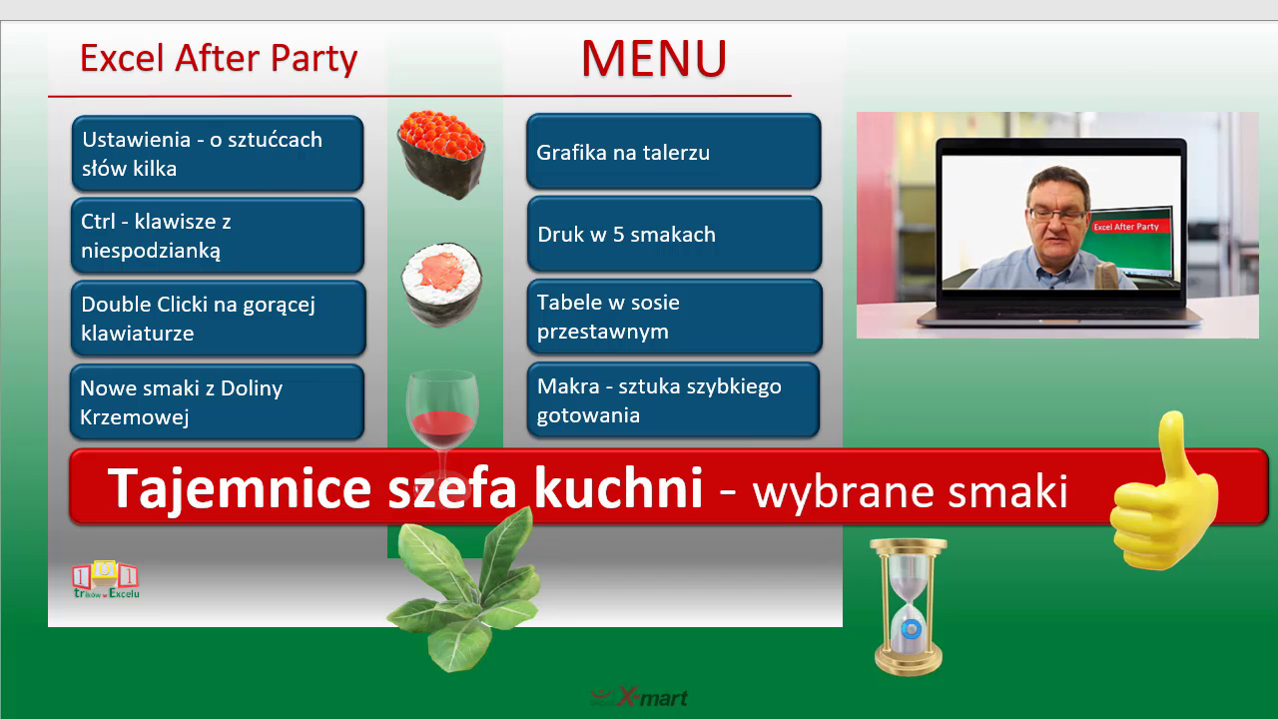